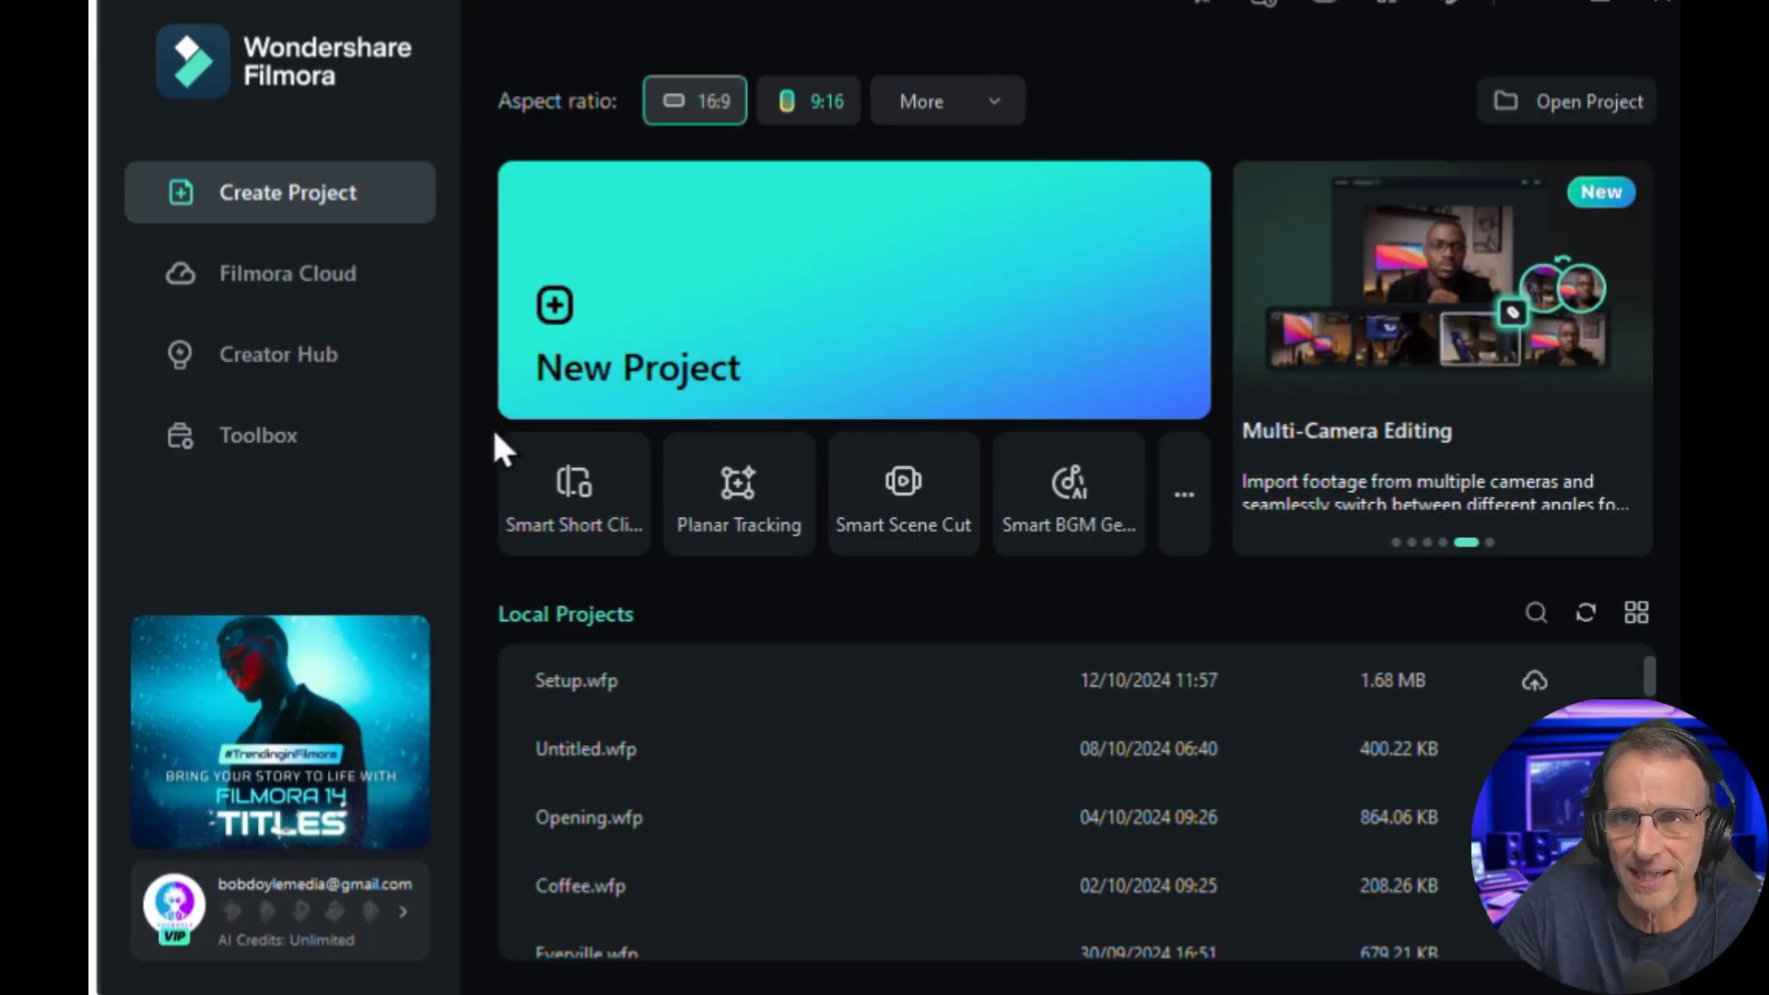
Launch Smart Short Clips from the Toolbox and browse its generated records
click(256, 435)
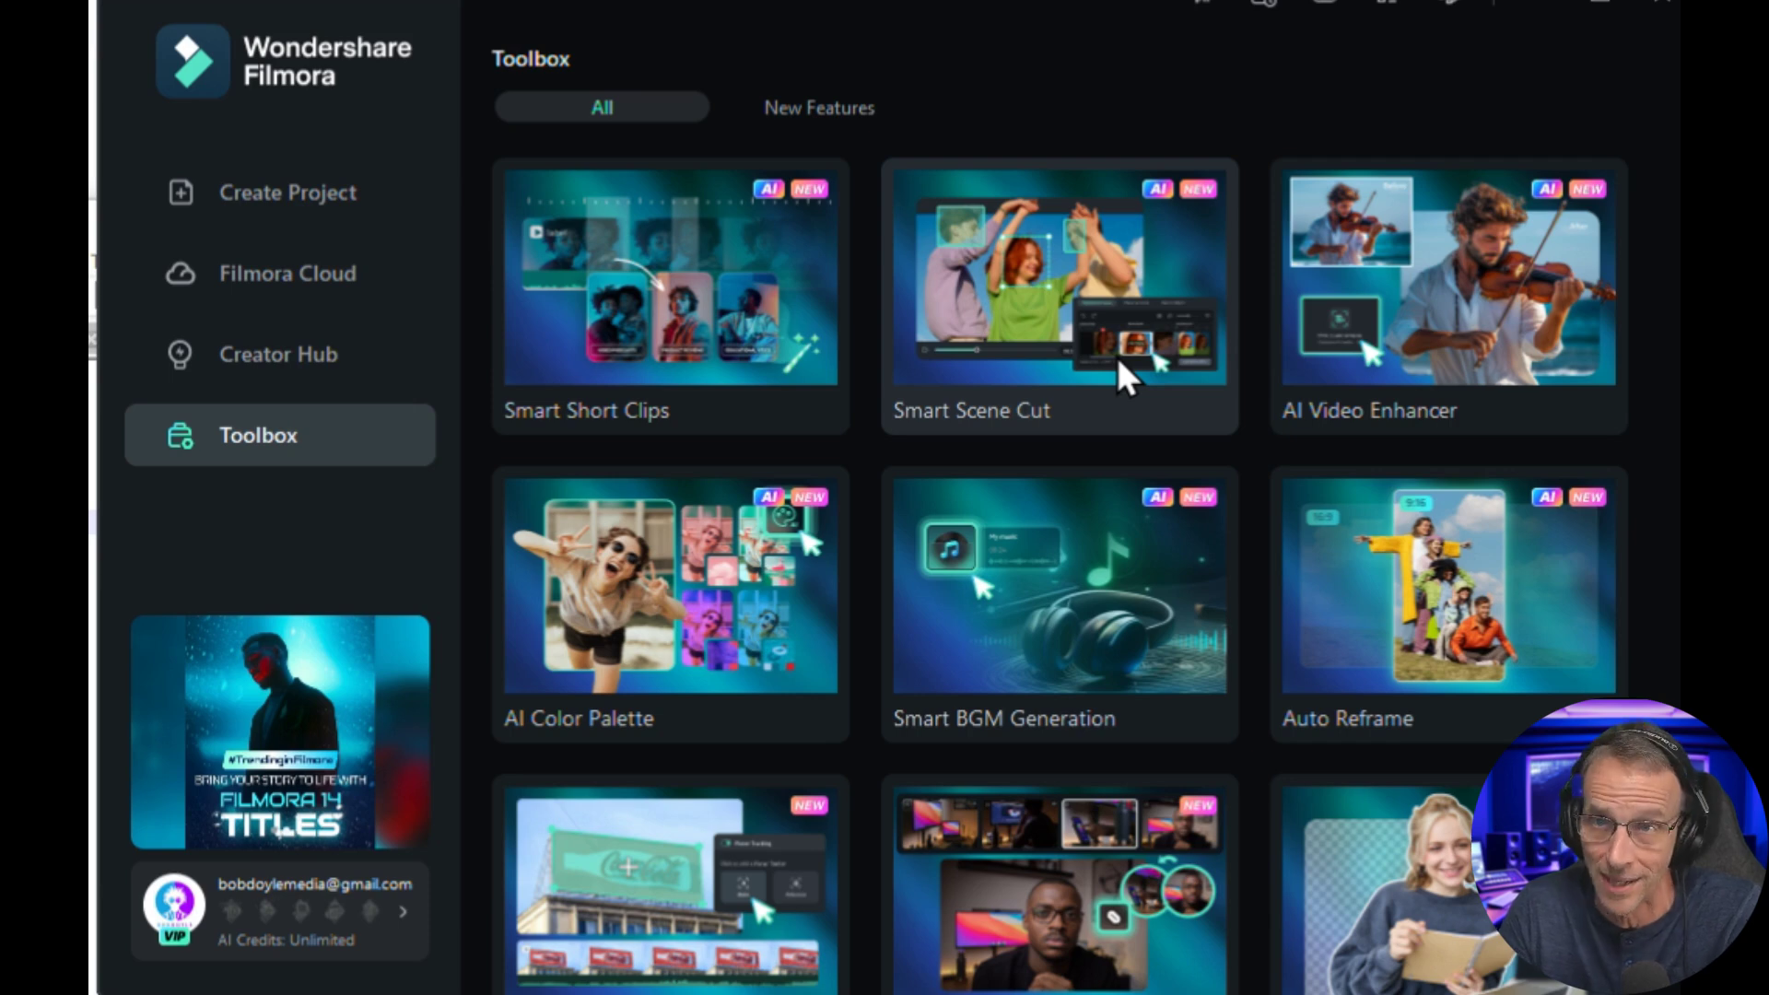
click(727, 350)
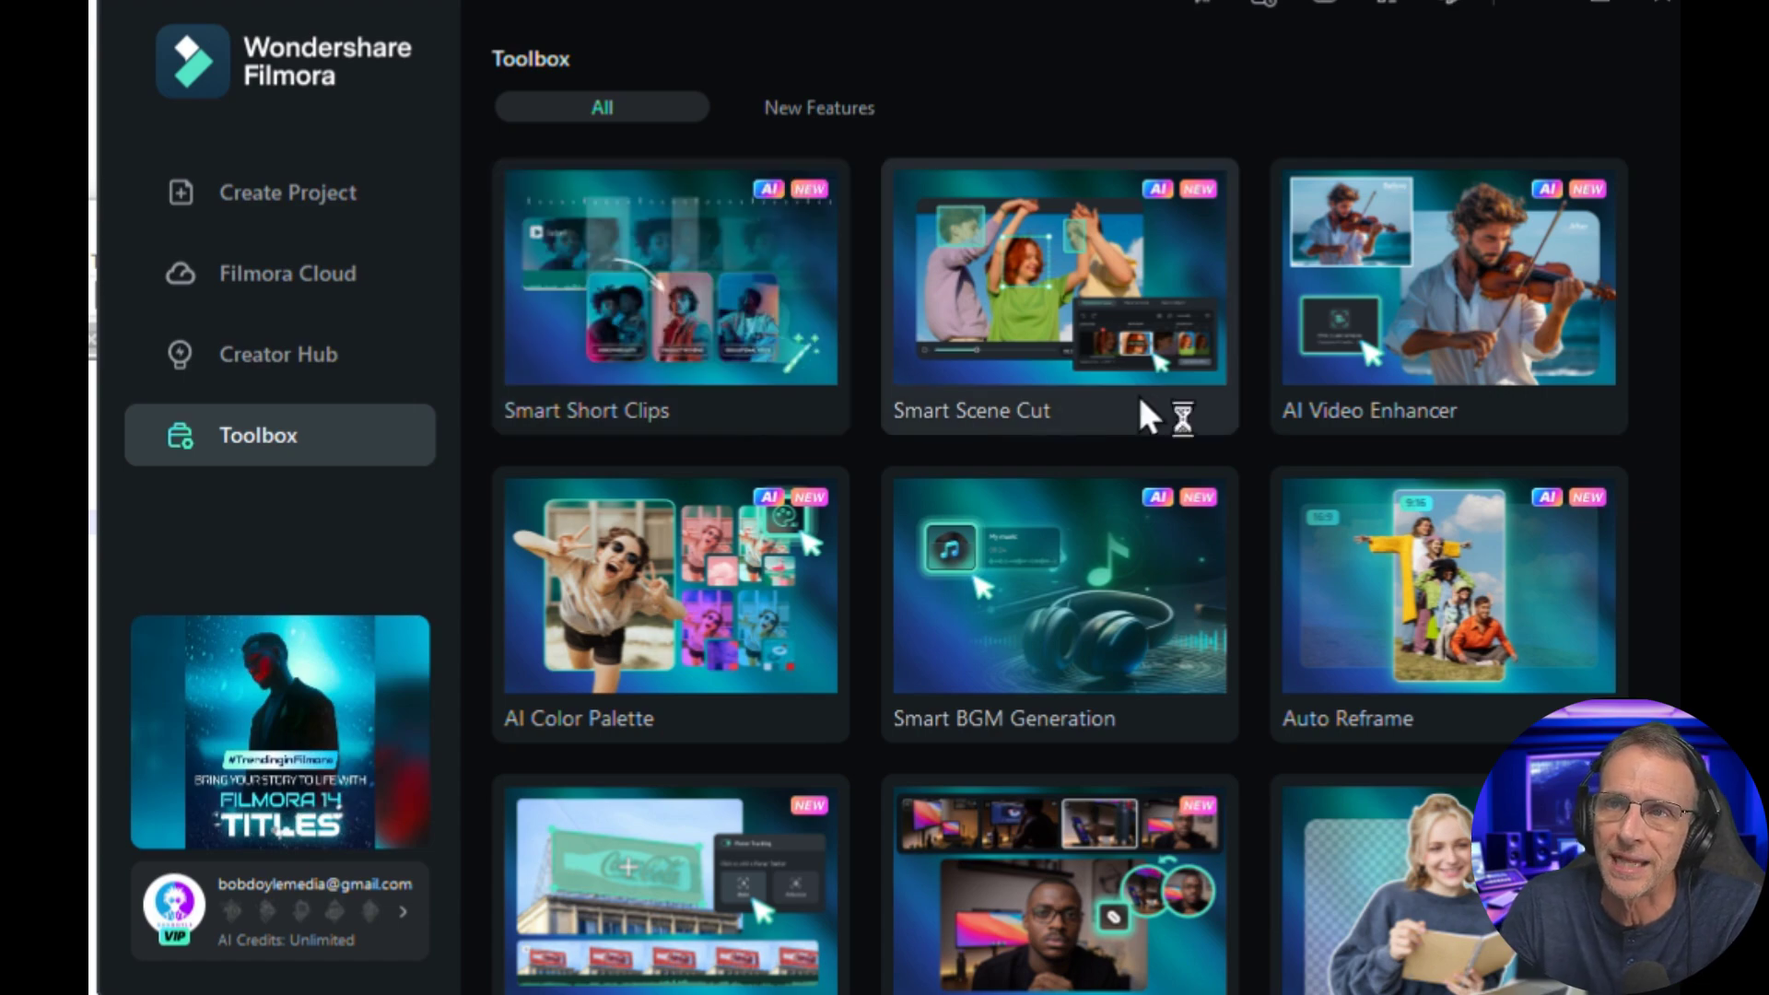
mouse_move(718, 617)
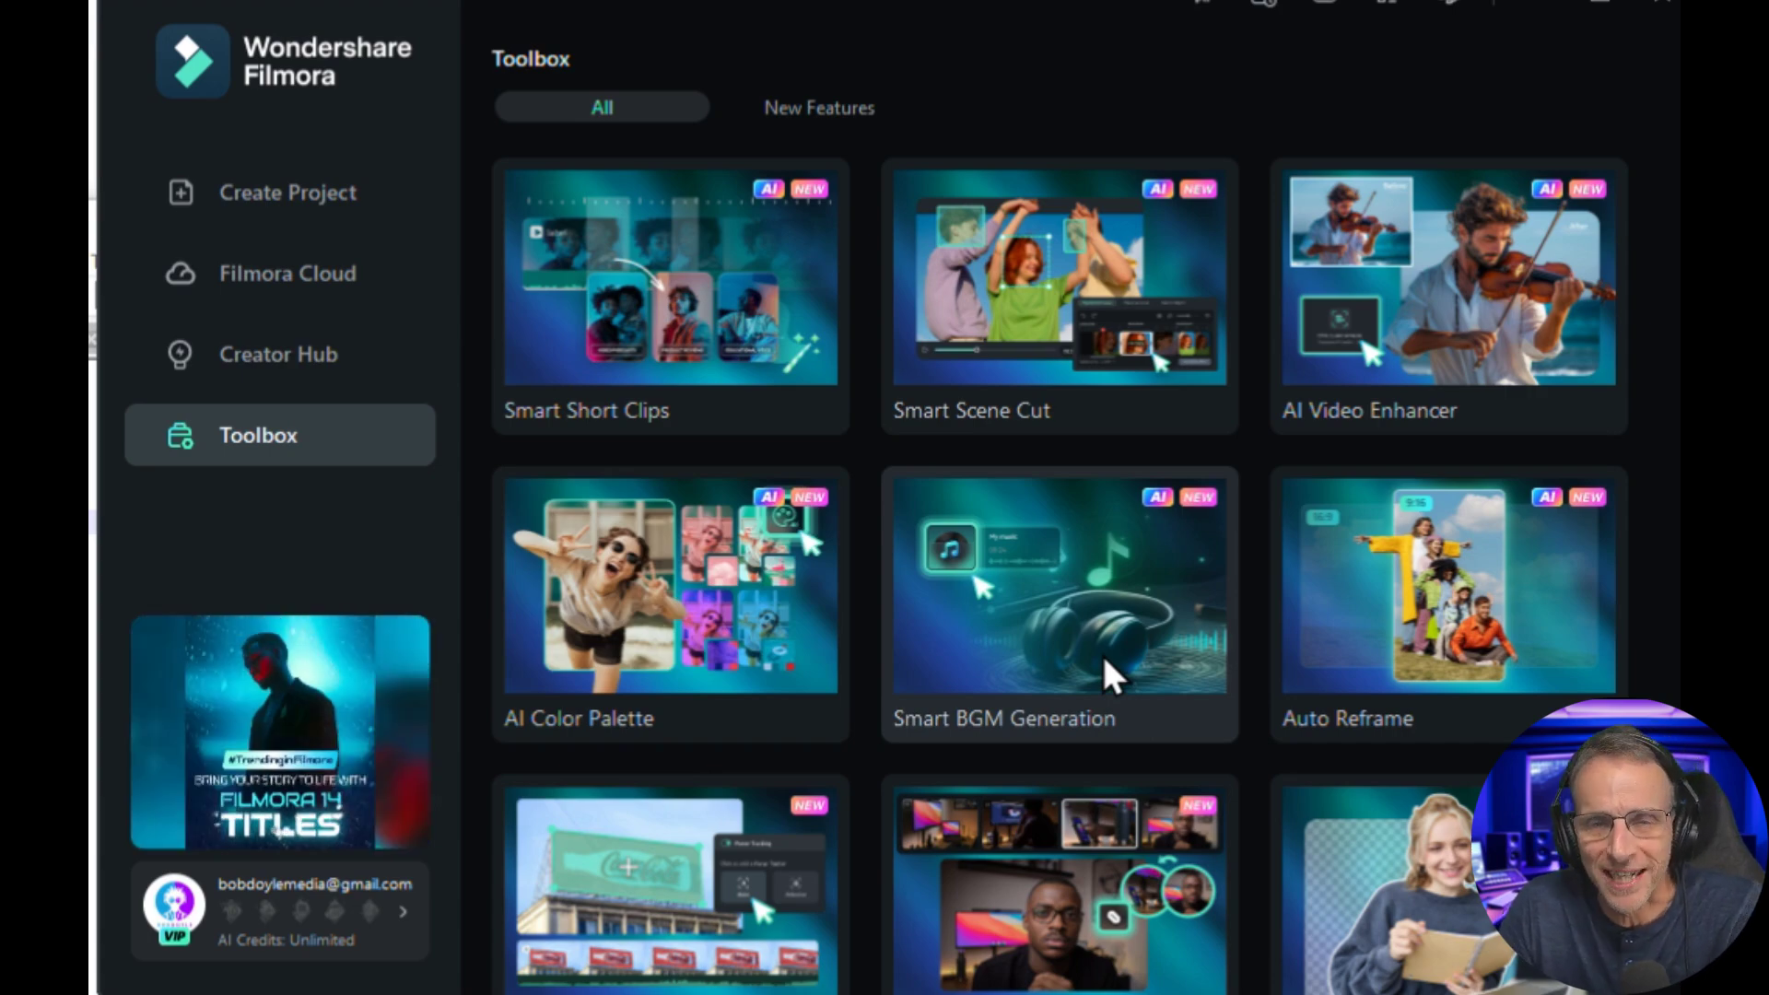
scroll(1110, 677, down, 2)
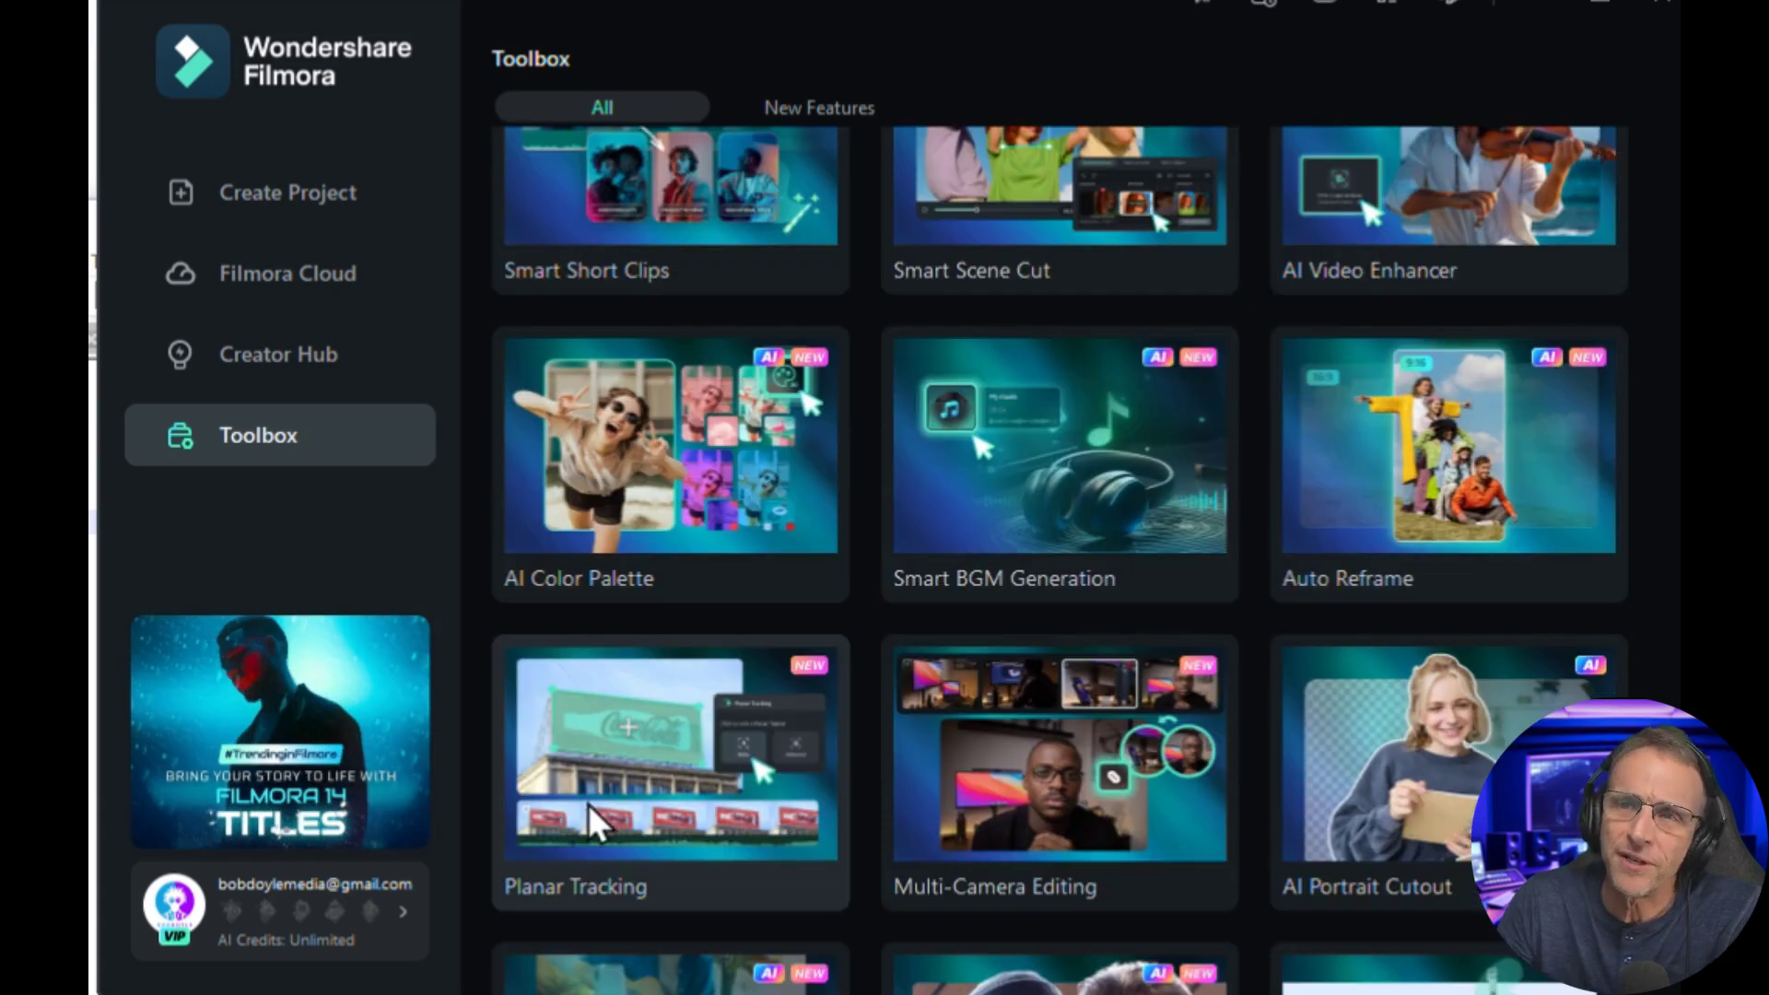
scroll(1007, 810, down, 2)
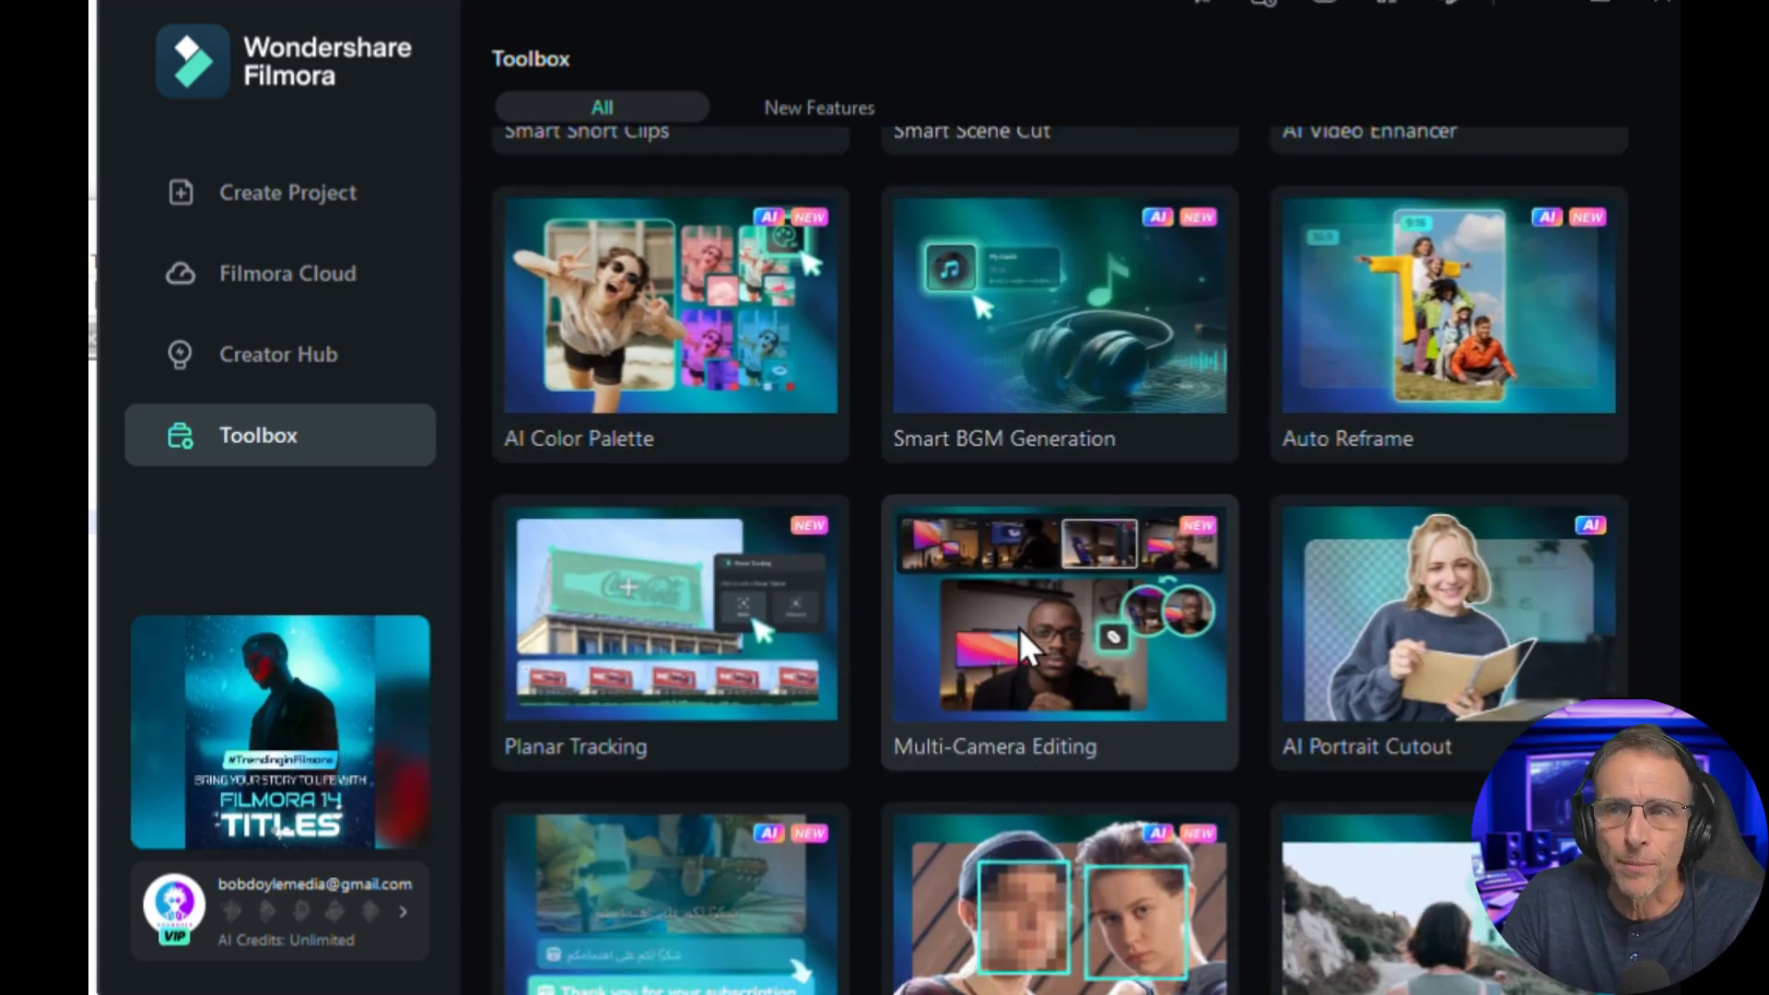
scroll(1013, 631, down, 1)
scroll(1429, 612, down, 1)
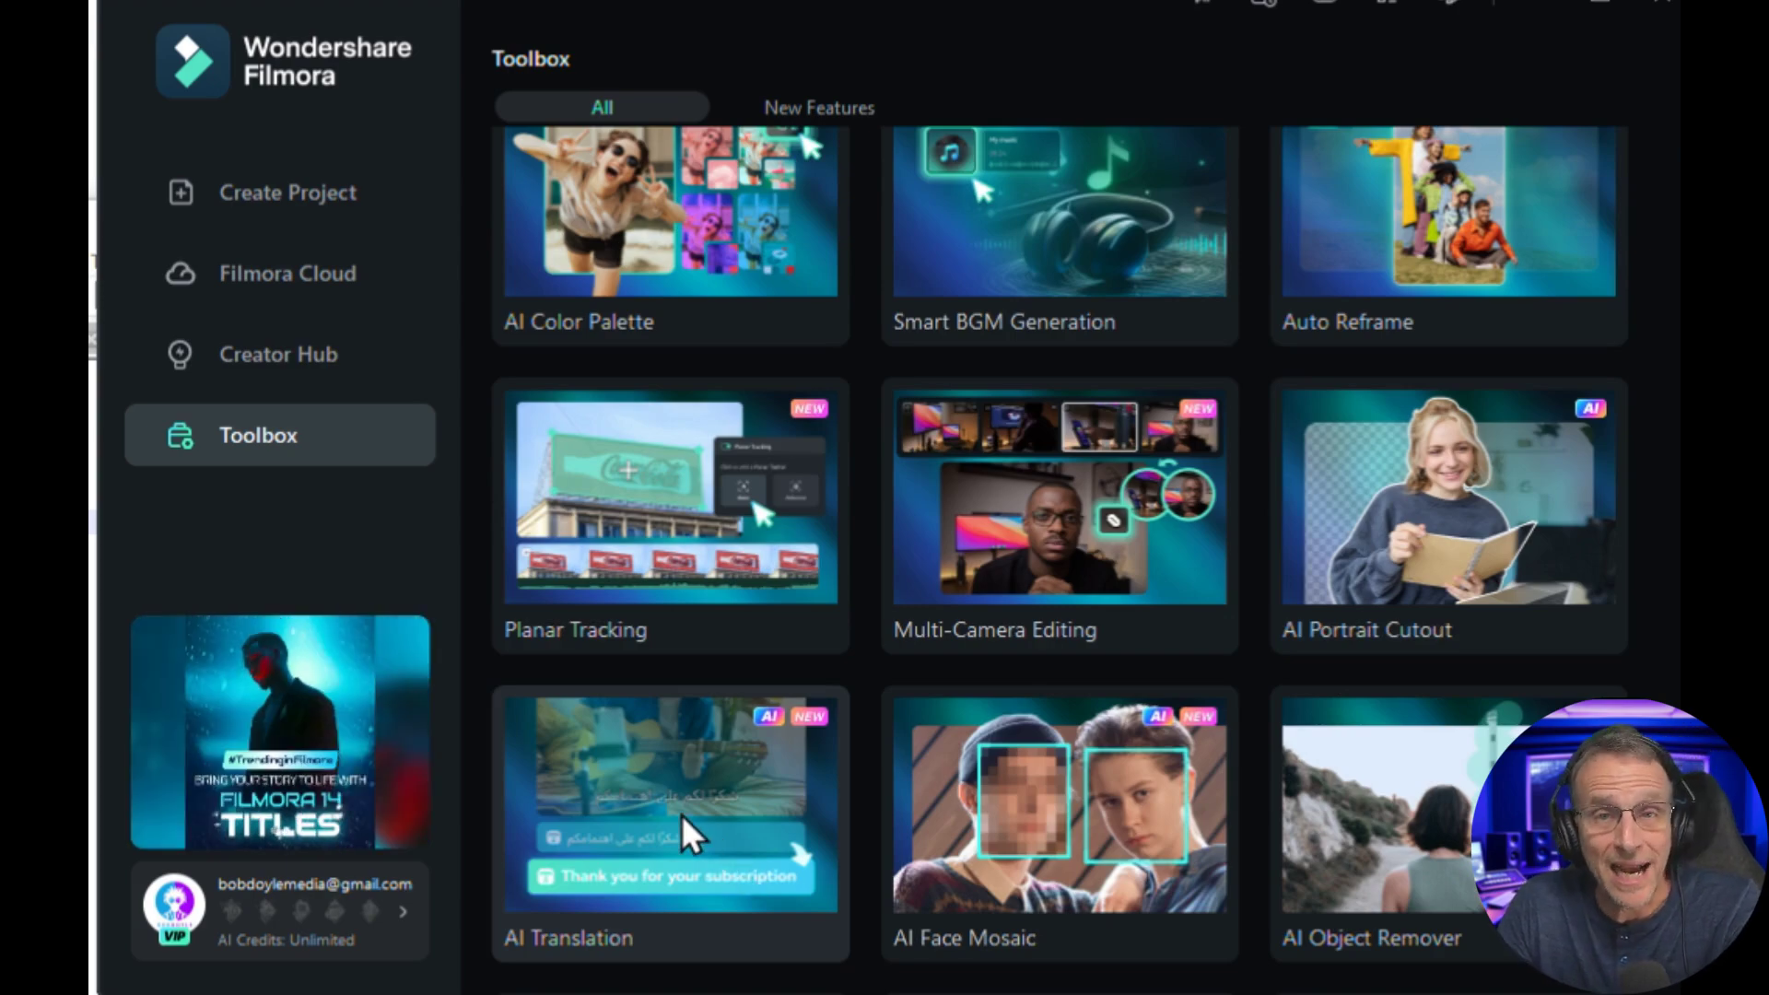
scroll(1235, 817, down, 2)
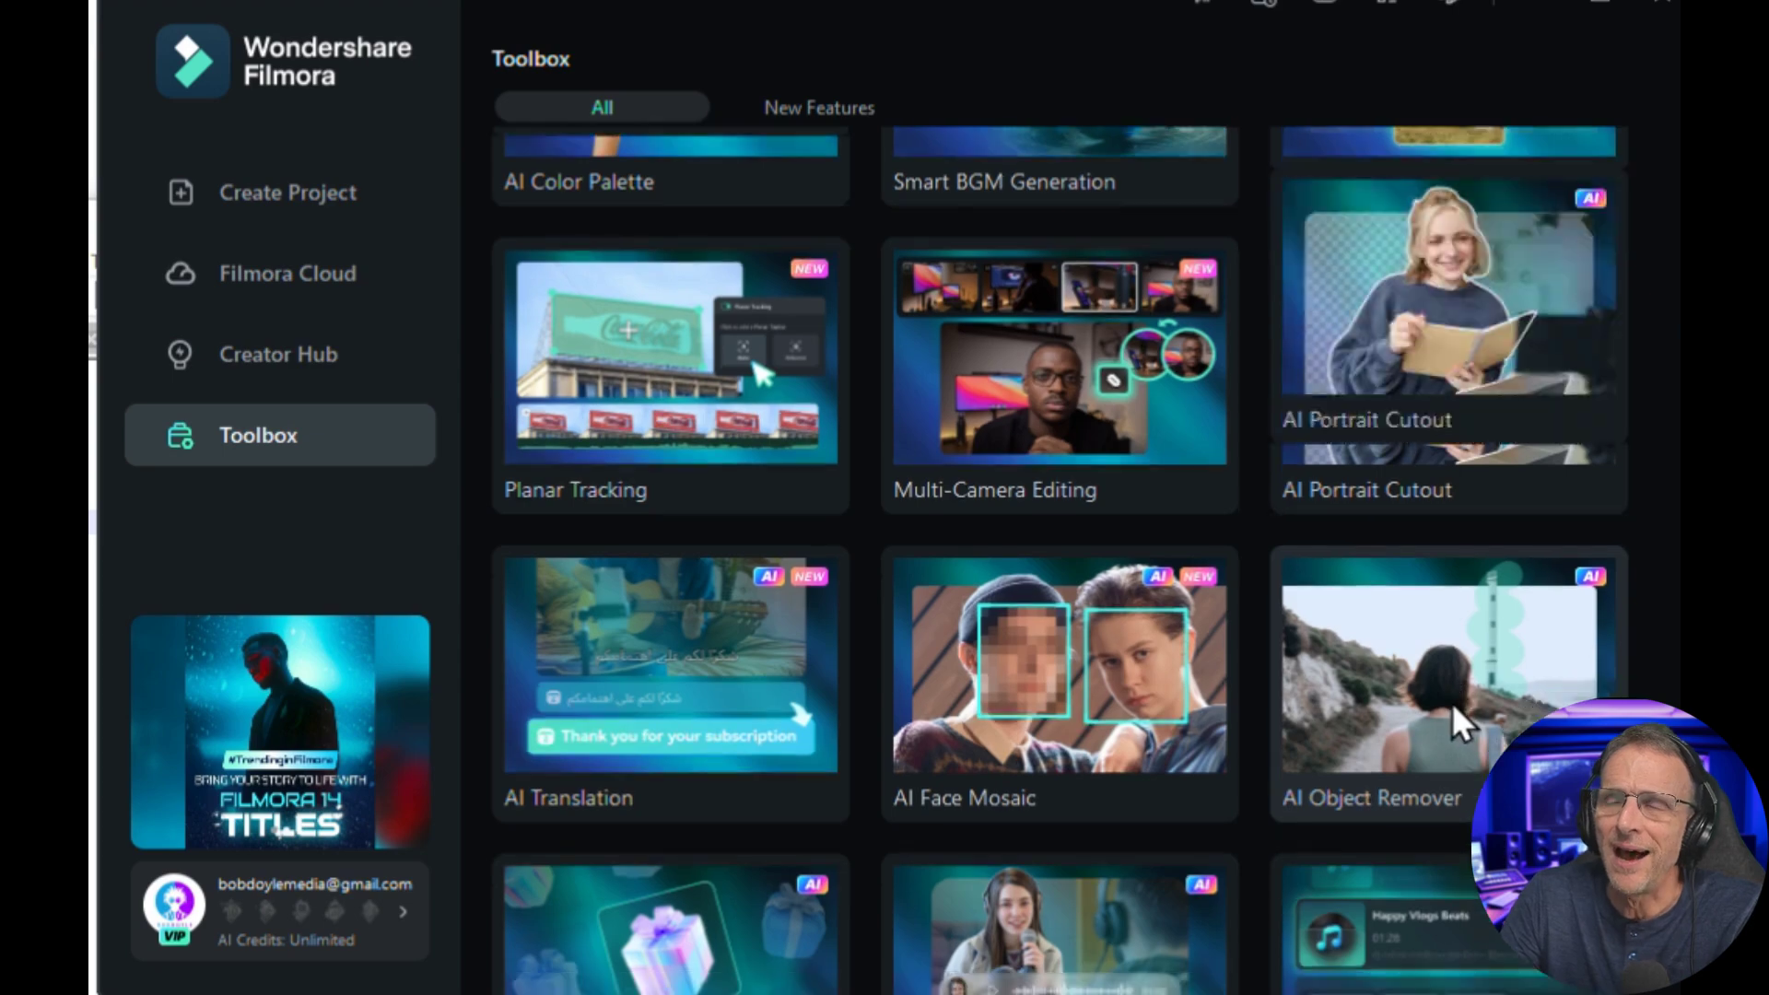
scroll(1058, 751, down, 4)
scroll(1452, 644, down, 7)
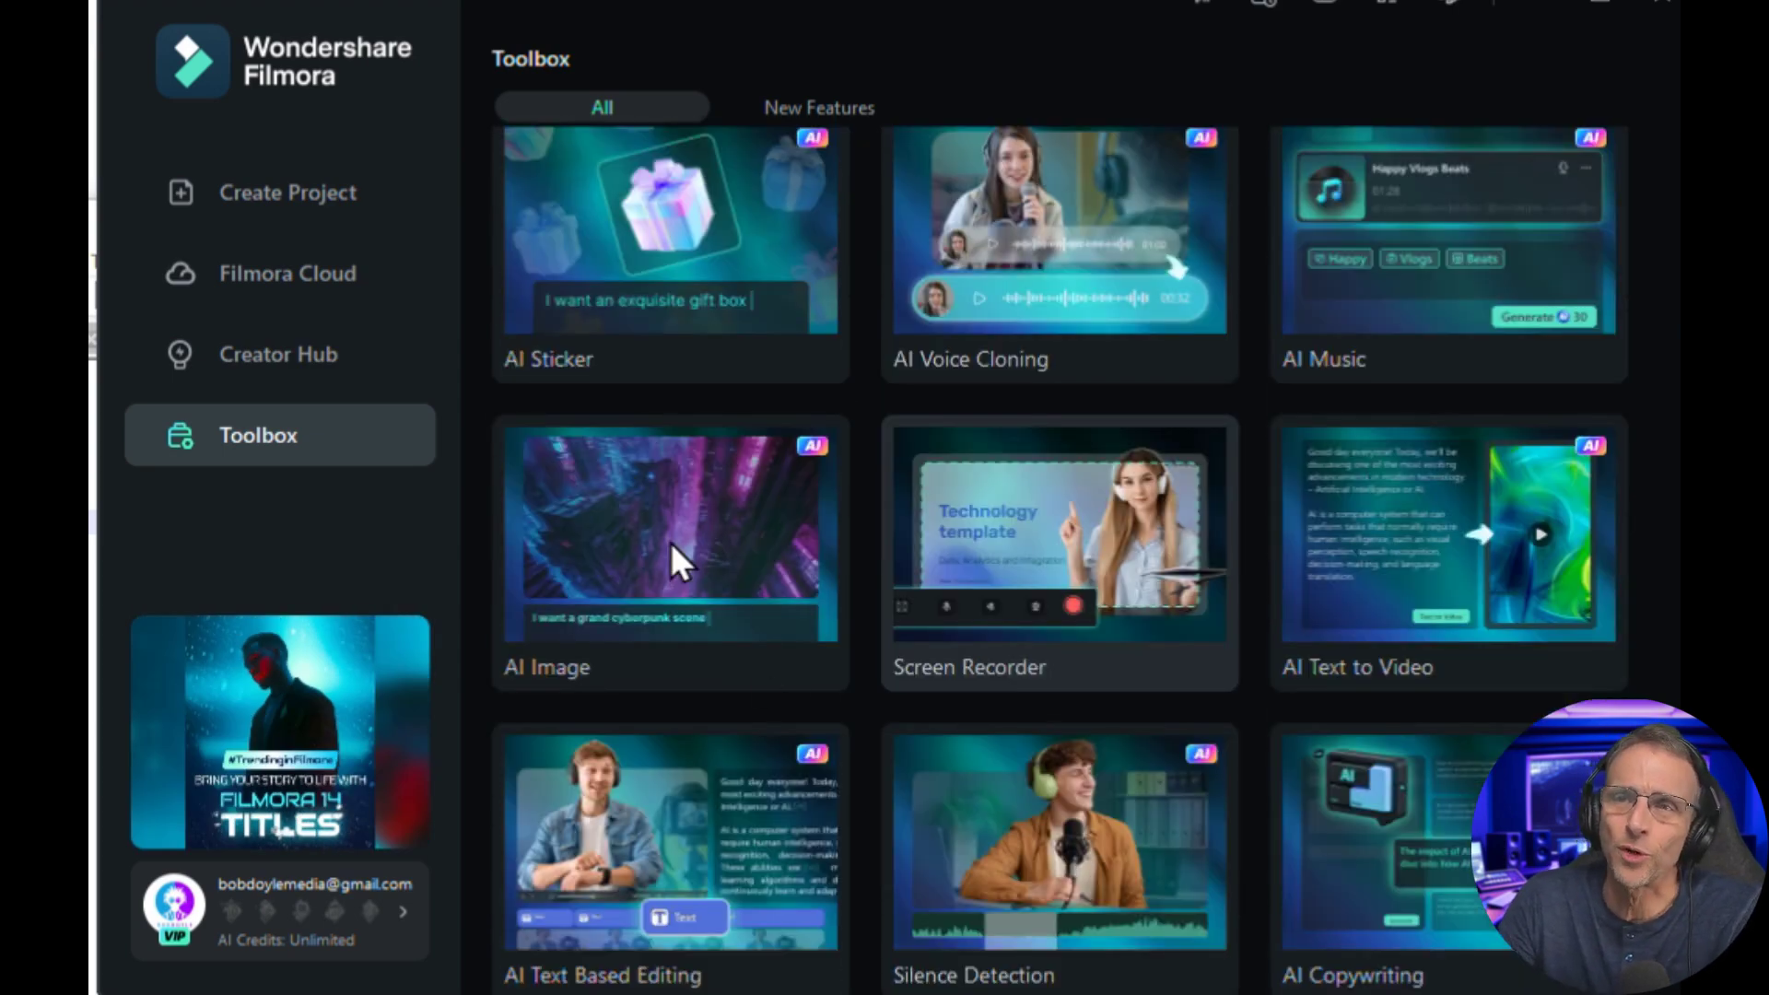
scroll(1326, 821, down, 1)
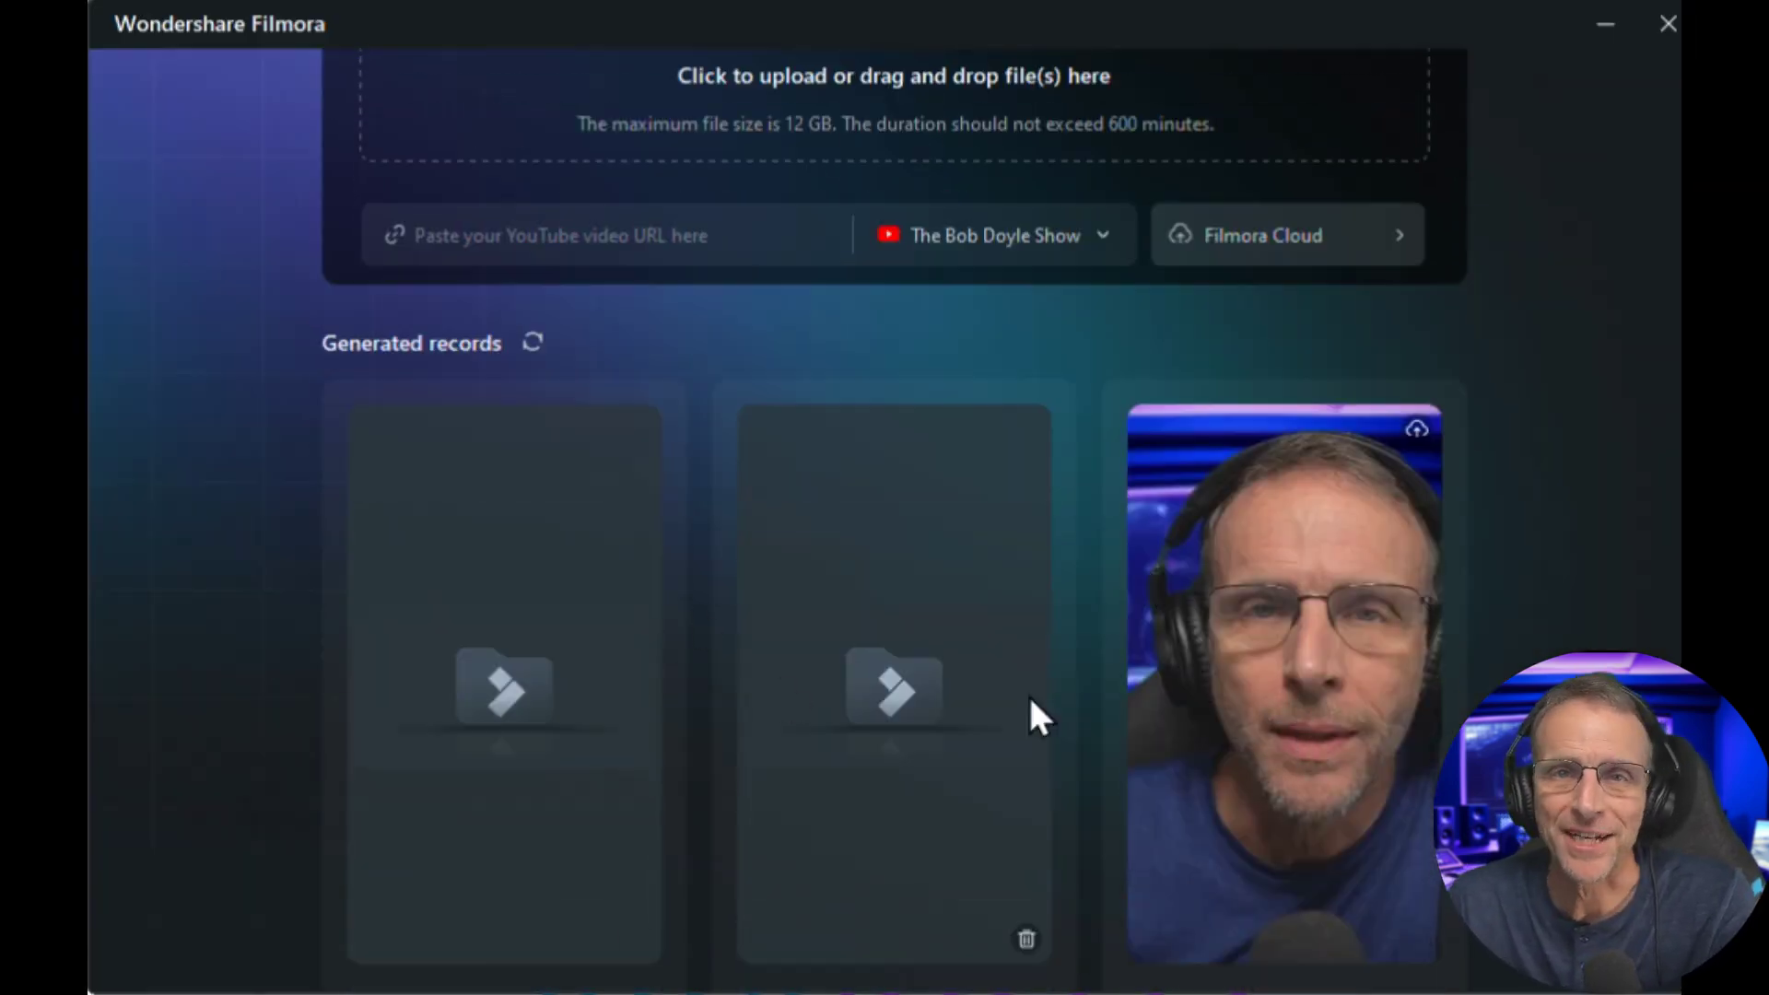
Open the third generated record, the ChatTTS on MimicPC.mp4 clips
click(1275, 691)
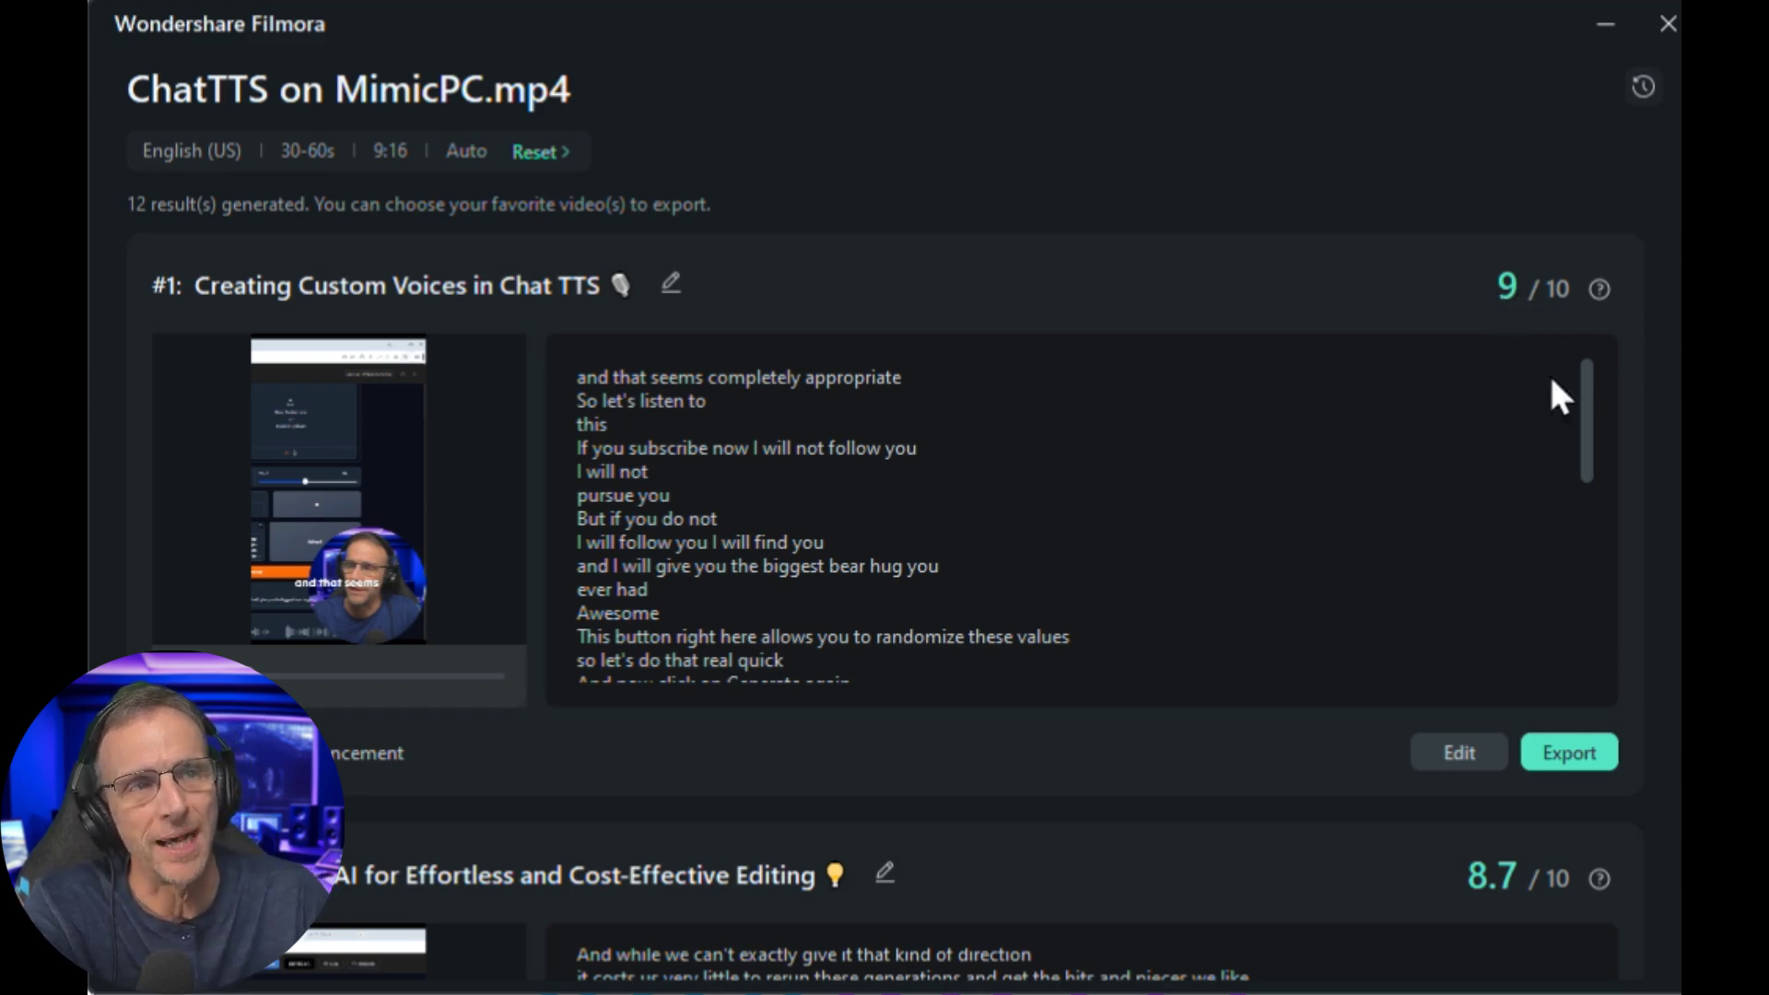
scroll(1643, 774, down, 5)
scroll(1640, 765, down, 12)
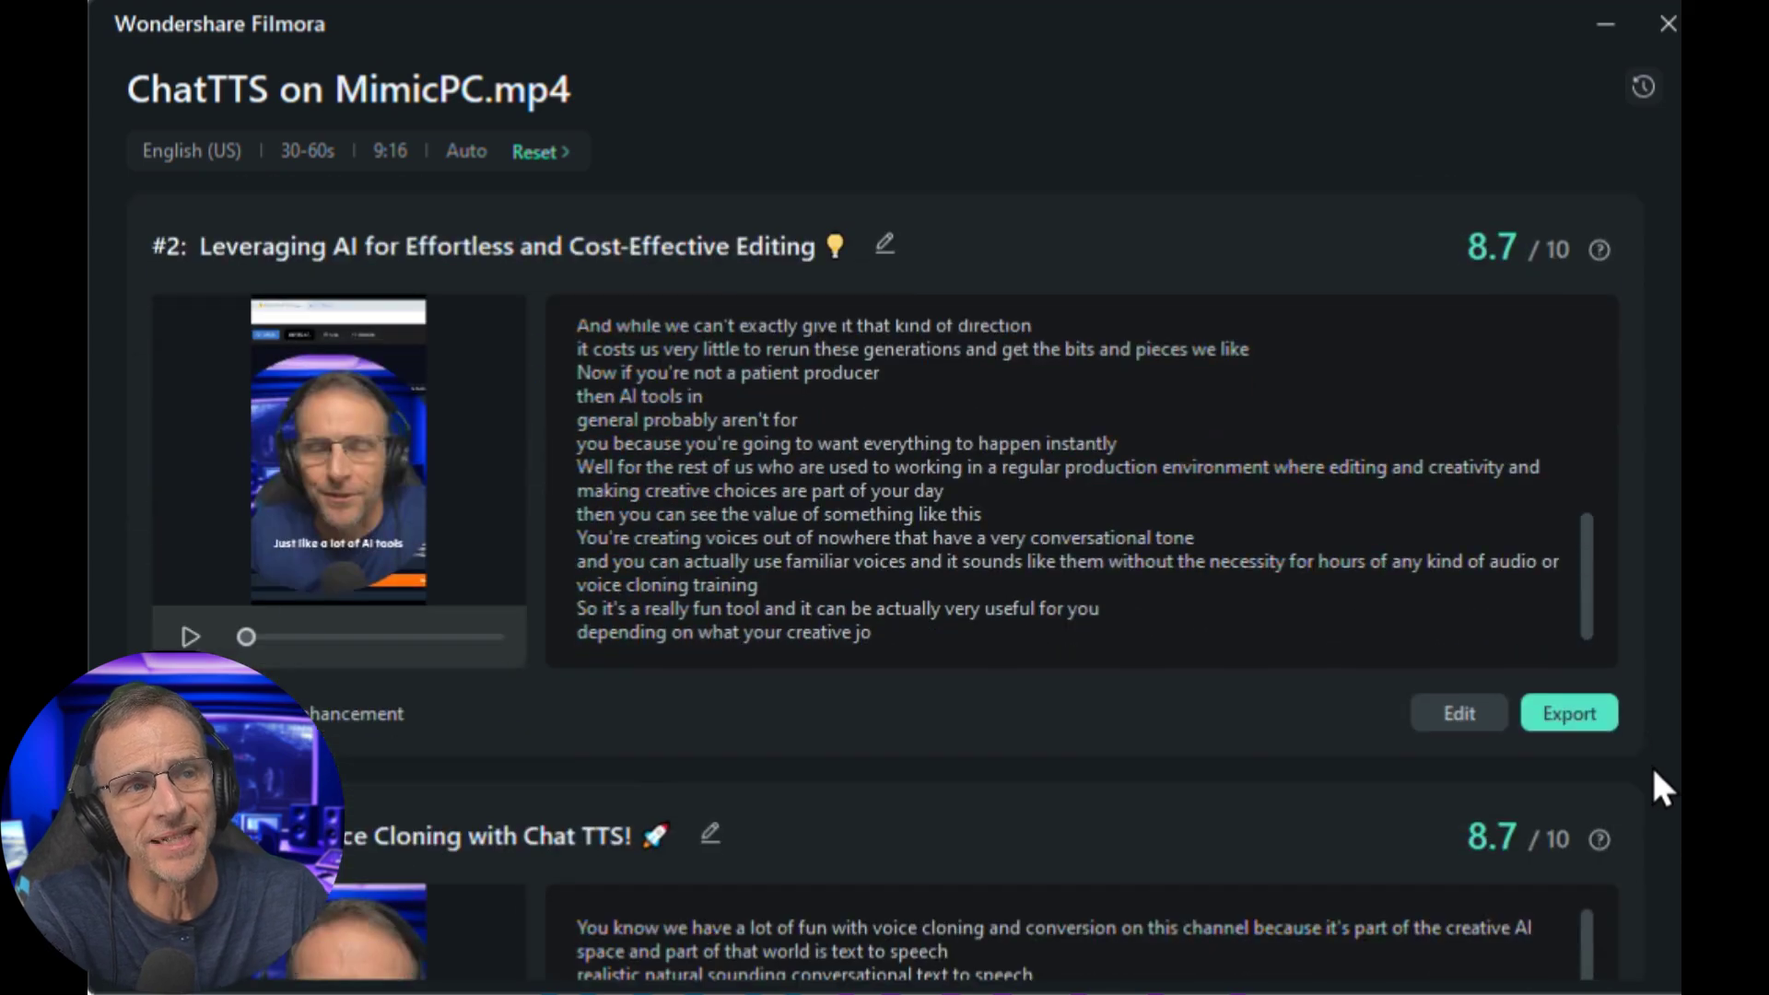
scroll(1657, 742, down, 4)
scroll(1657, 741, up, 9)
scroll(1657, 742, up, 10)
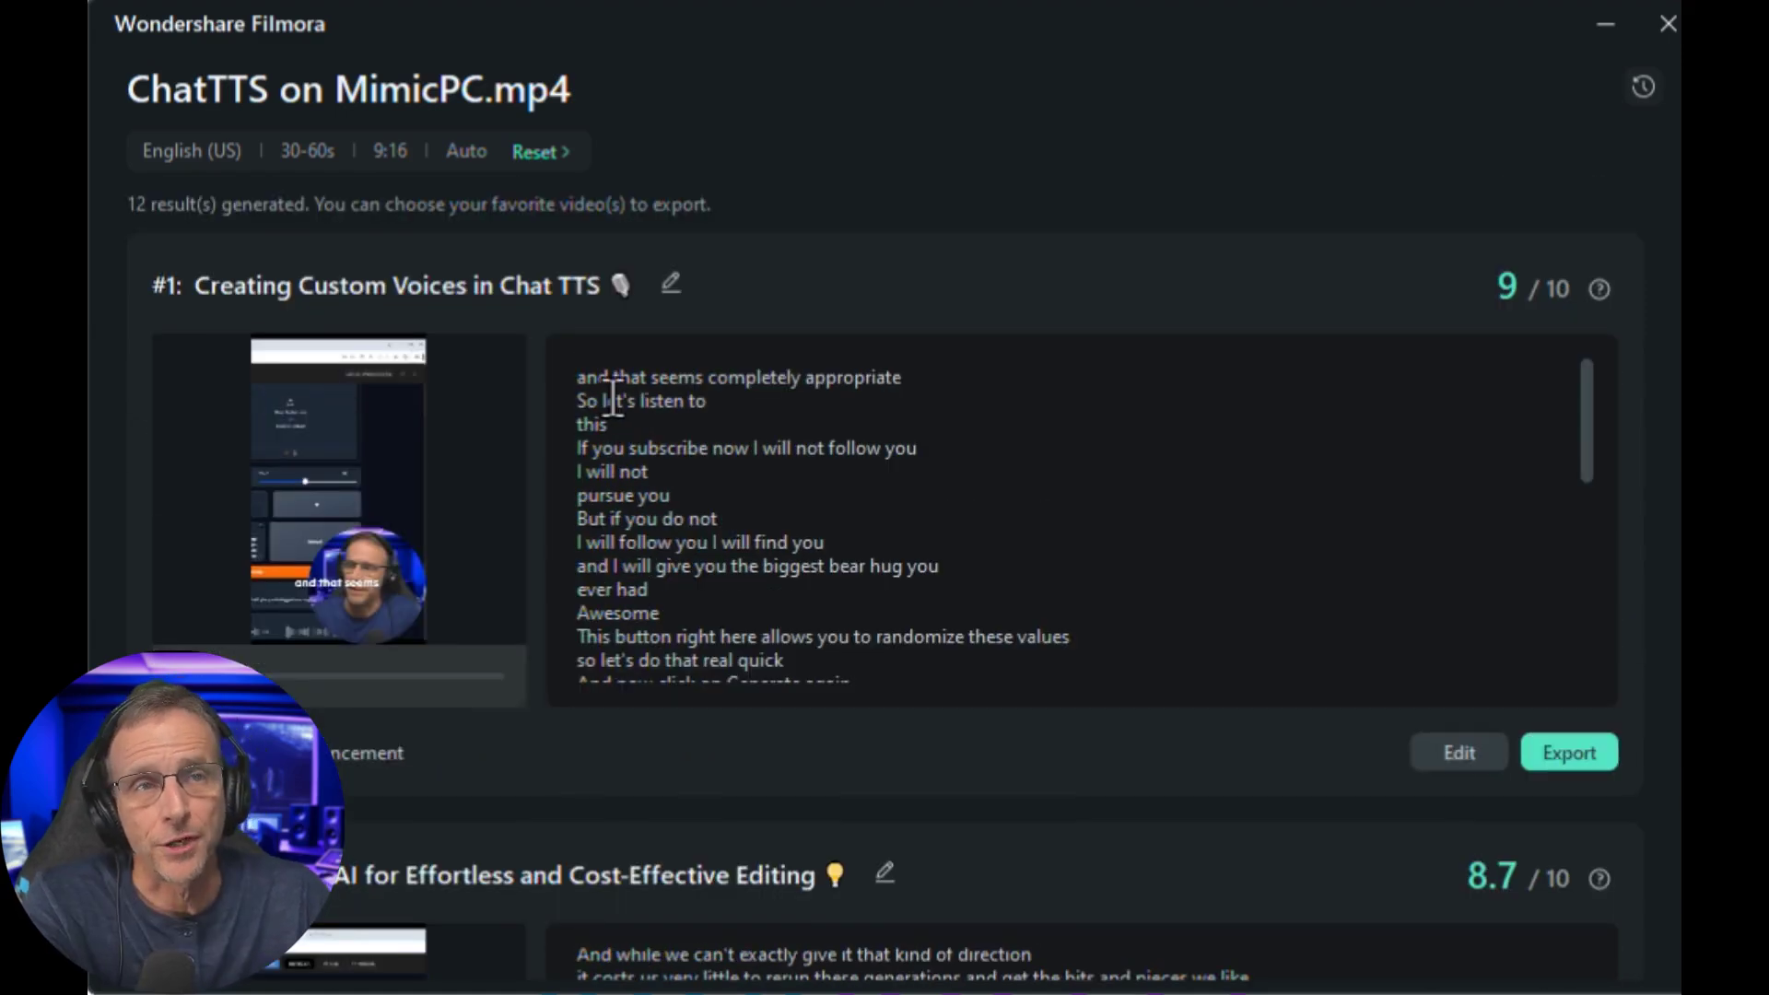
scroll(592, 396, down, 3)
scroll(648, 533, up, 3)
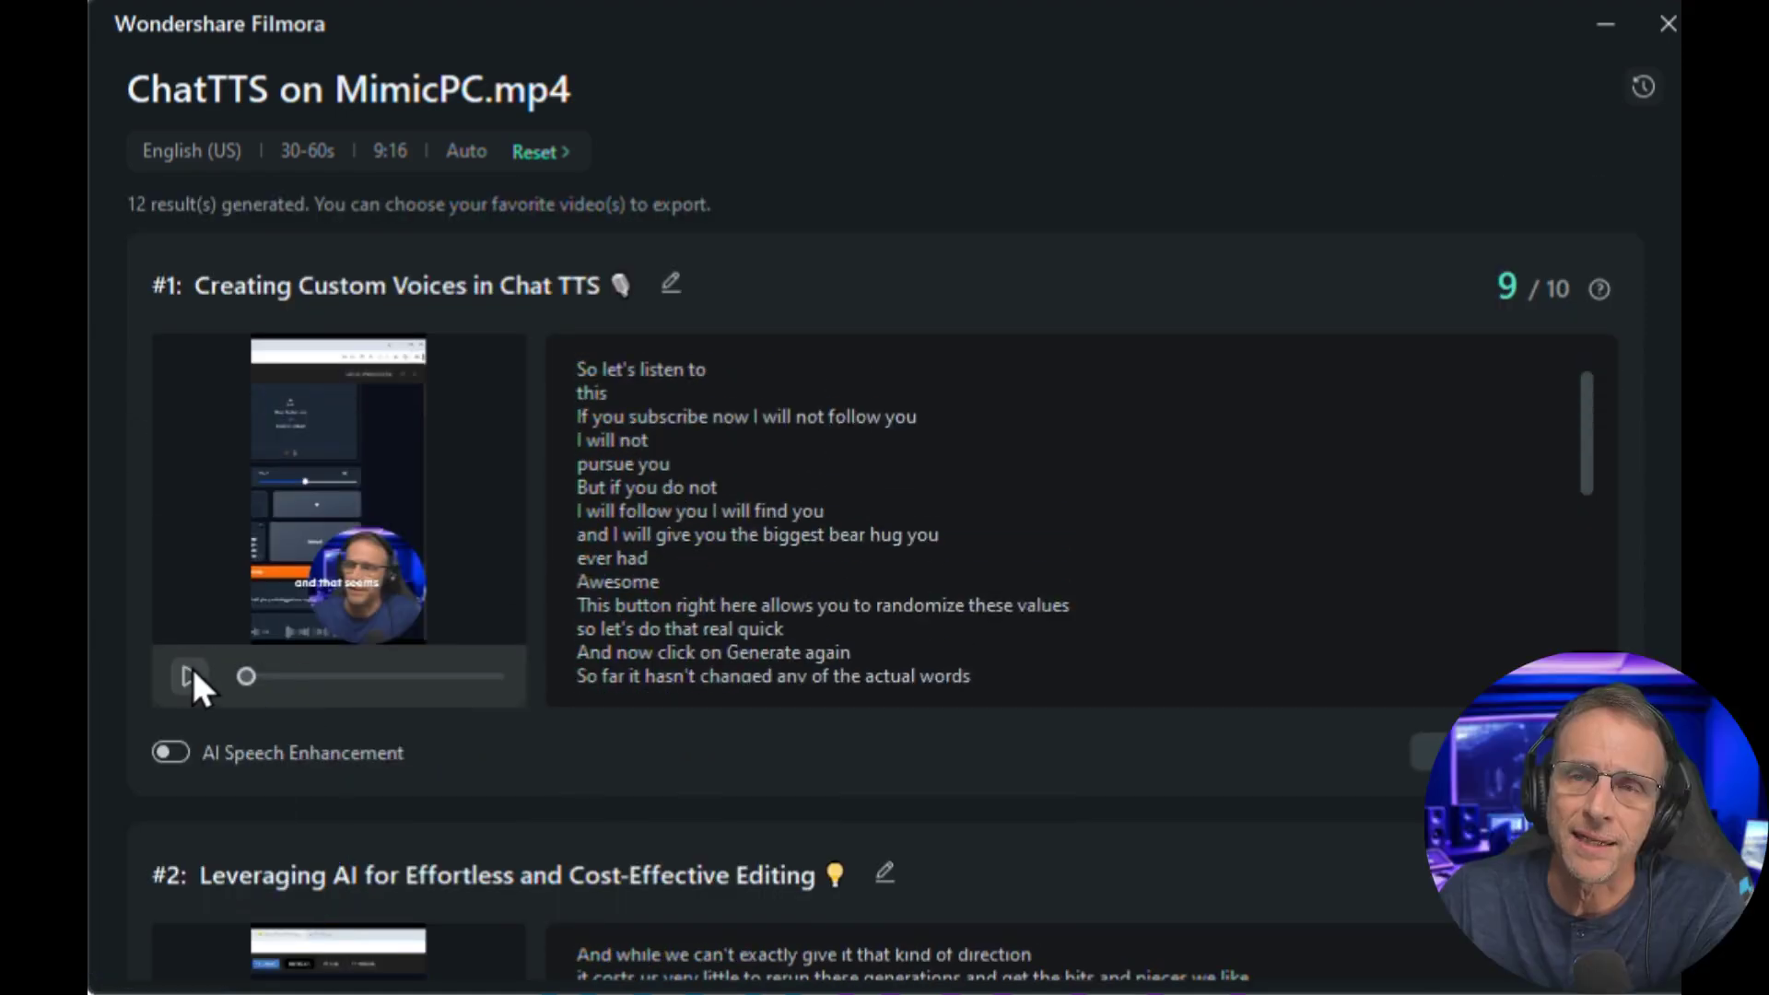
Play the preview of result #1, rated 9/10
click(189, 677)
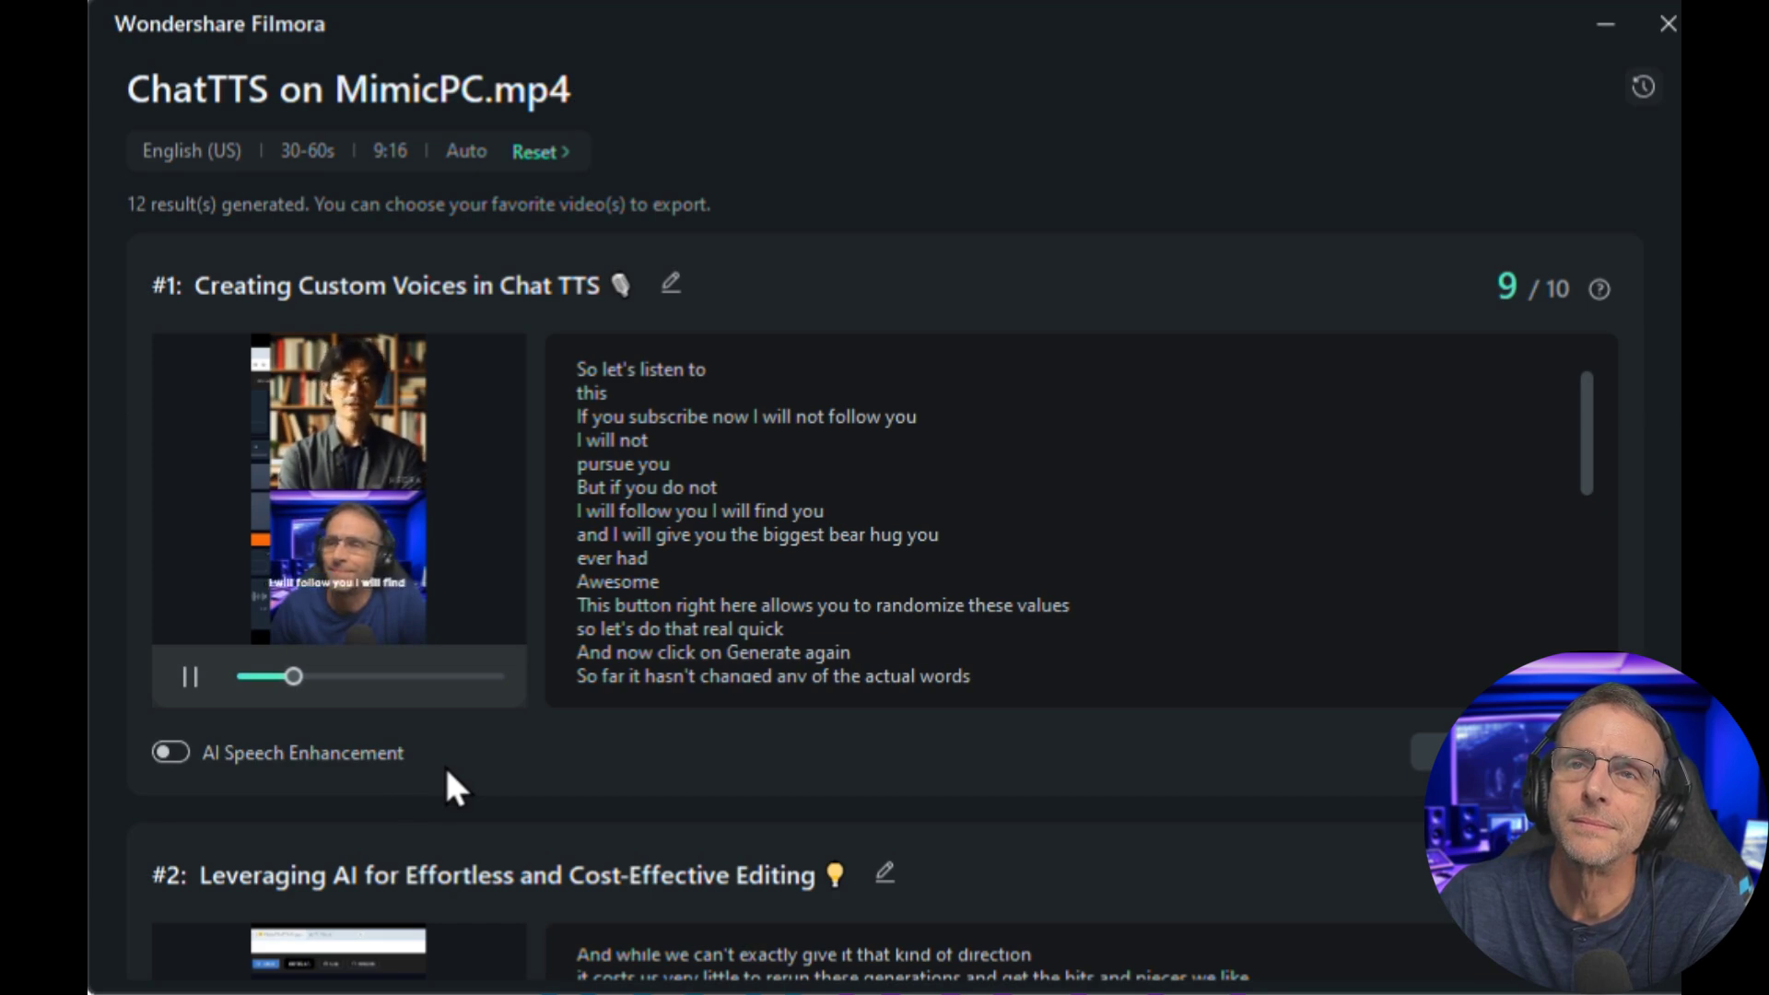
scroll(452, 737, down, 3)
scroll(549, 711, down, 1)
scroll(515, 636, up, 4)
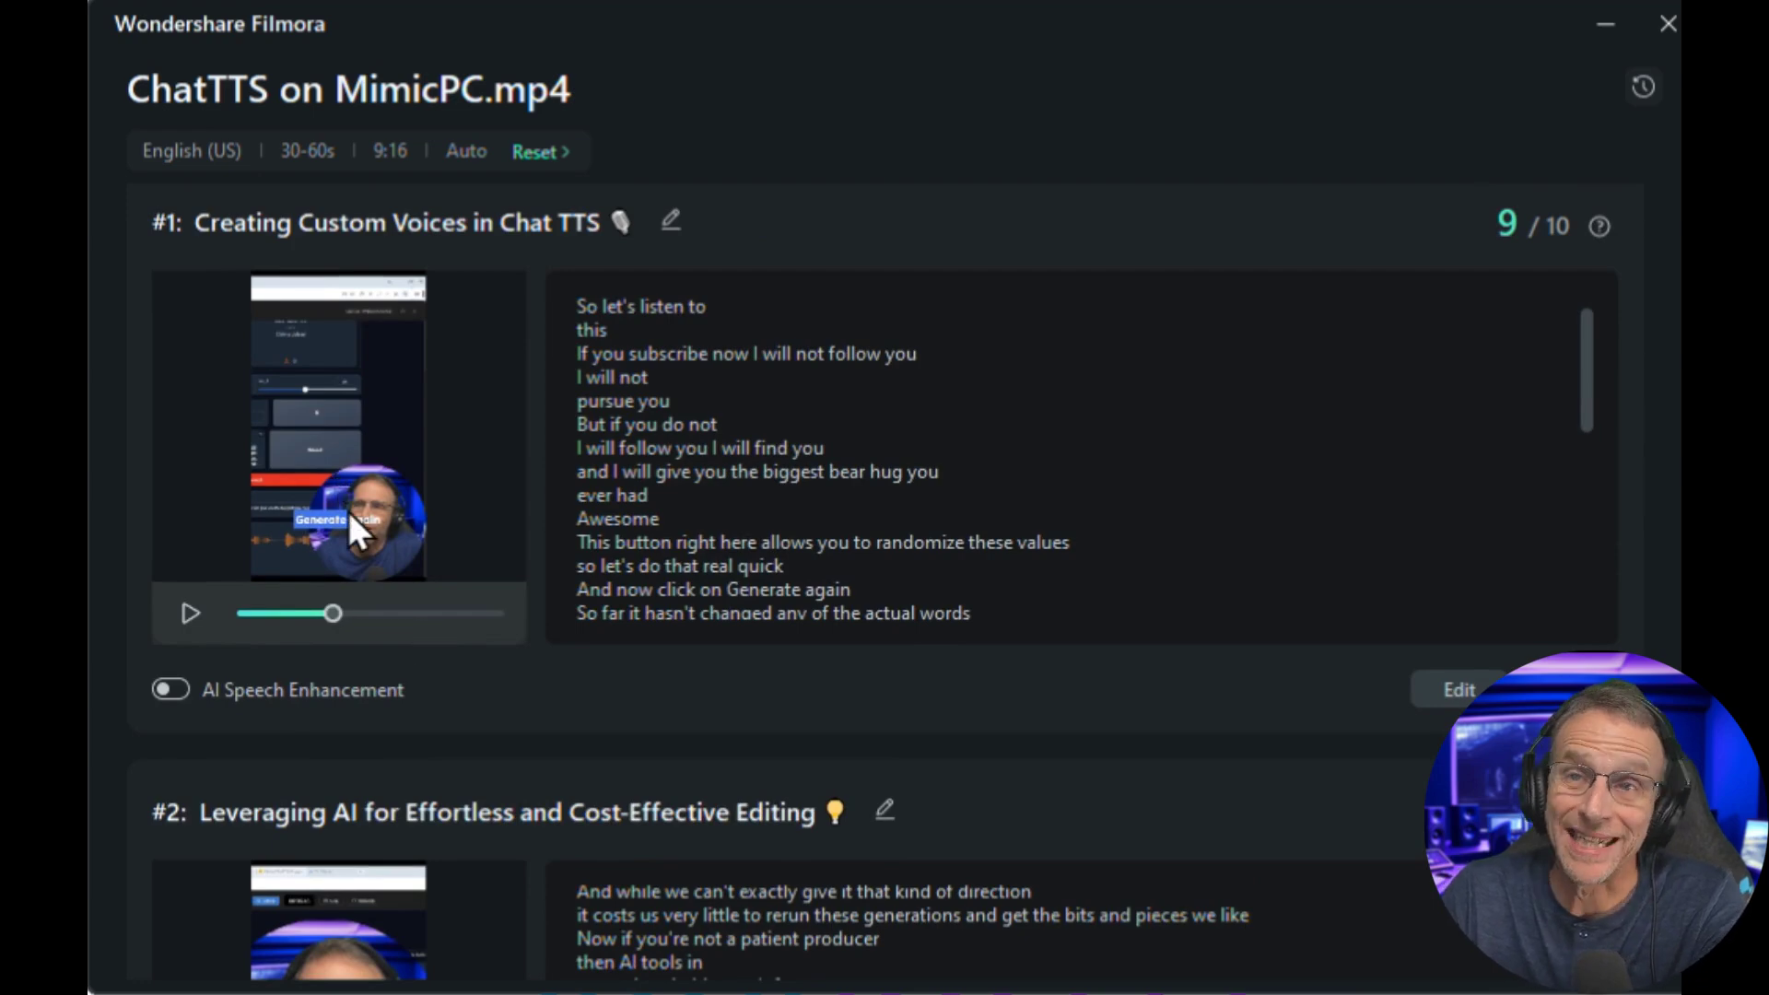
scroll(522, 671, down, 5)
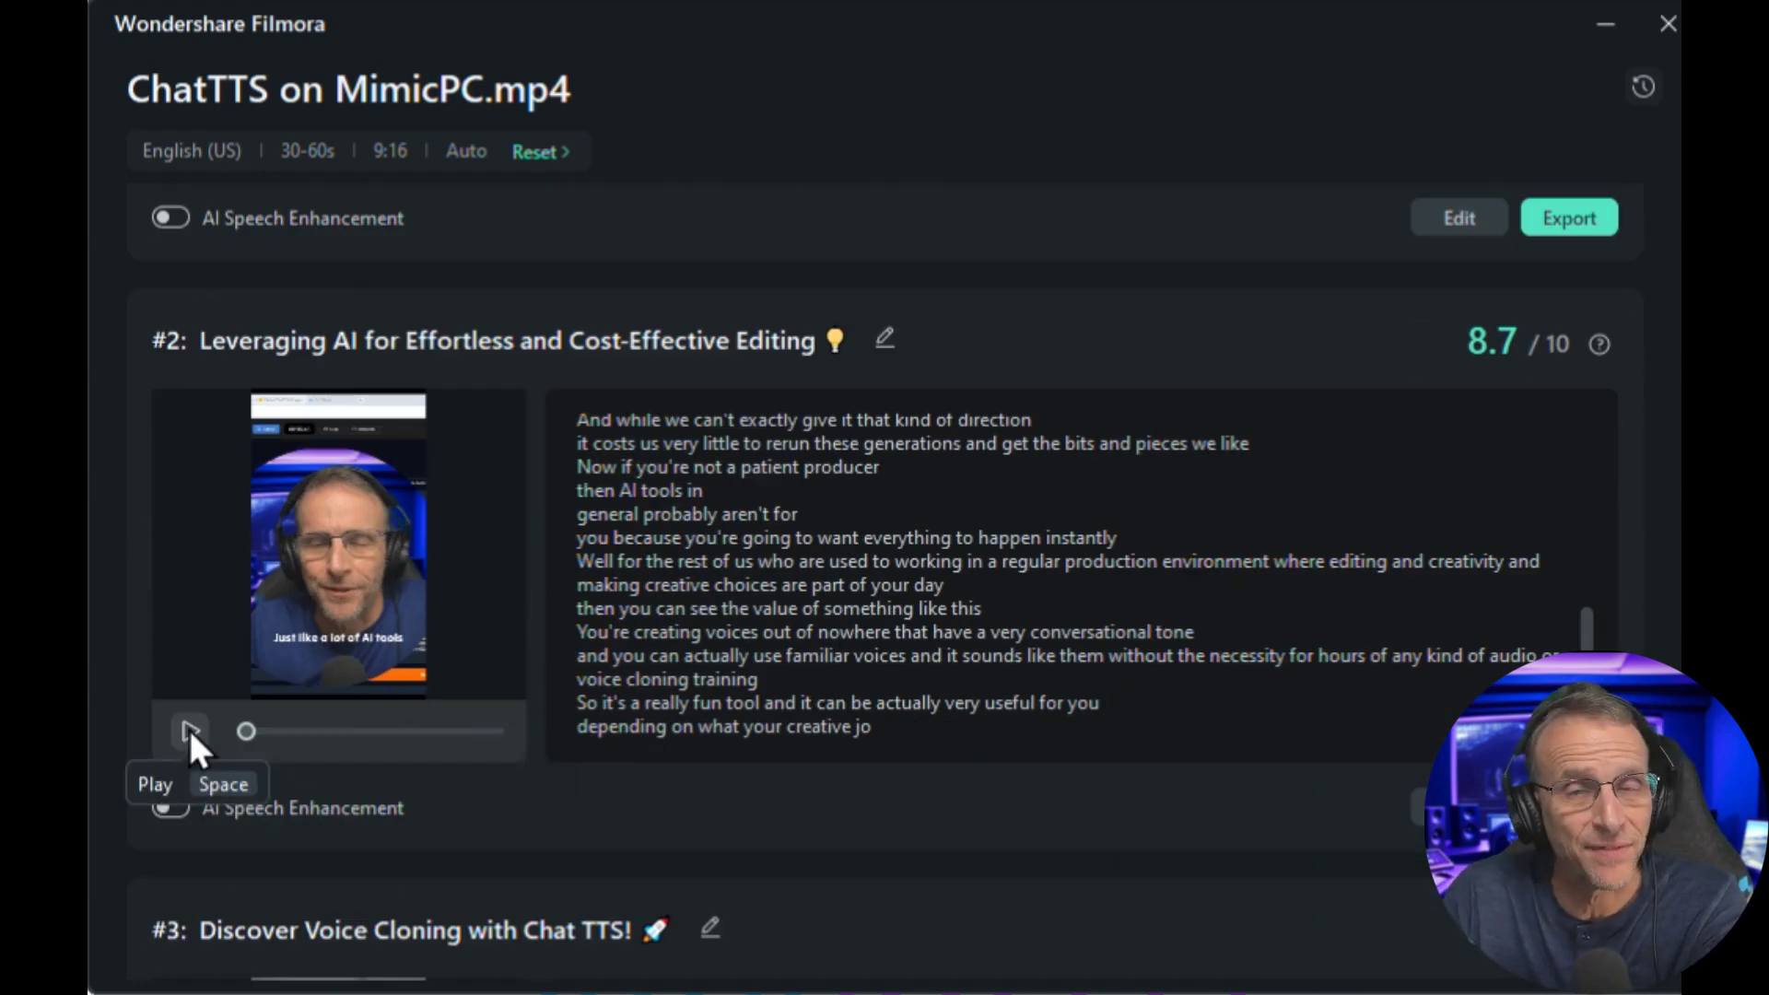
click(190, 733)
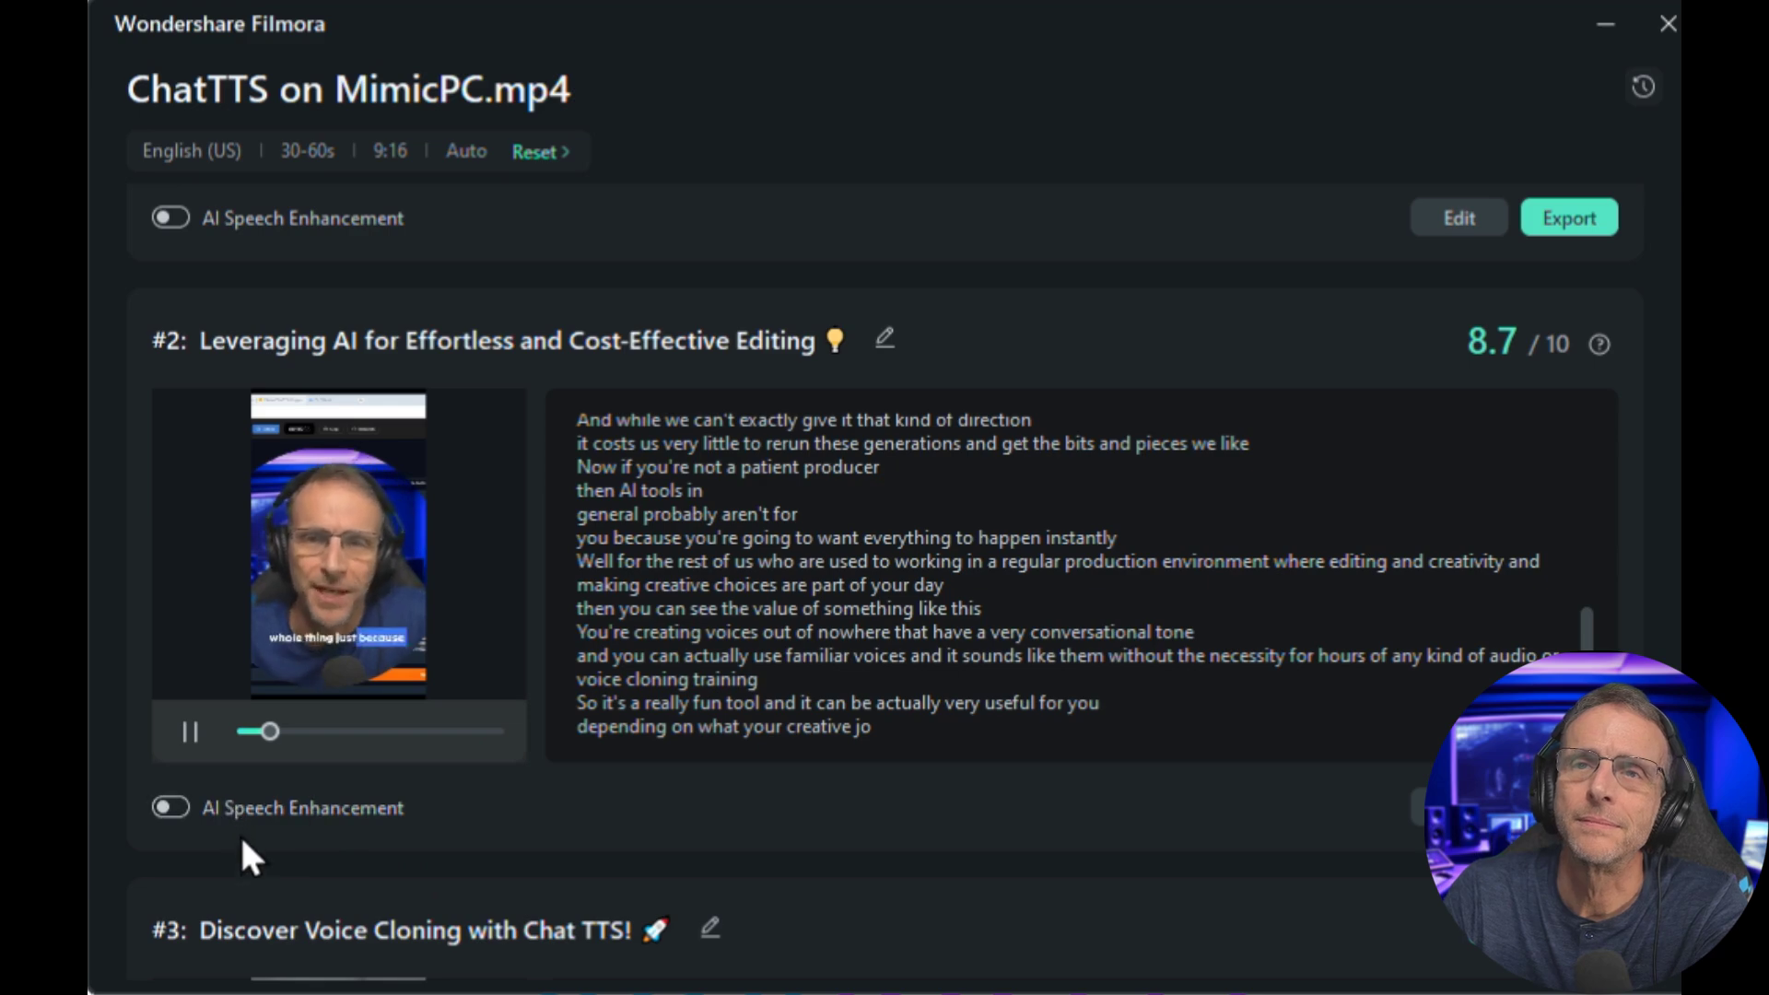
click(189, 733)
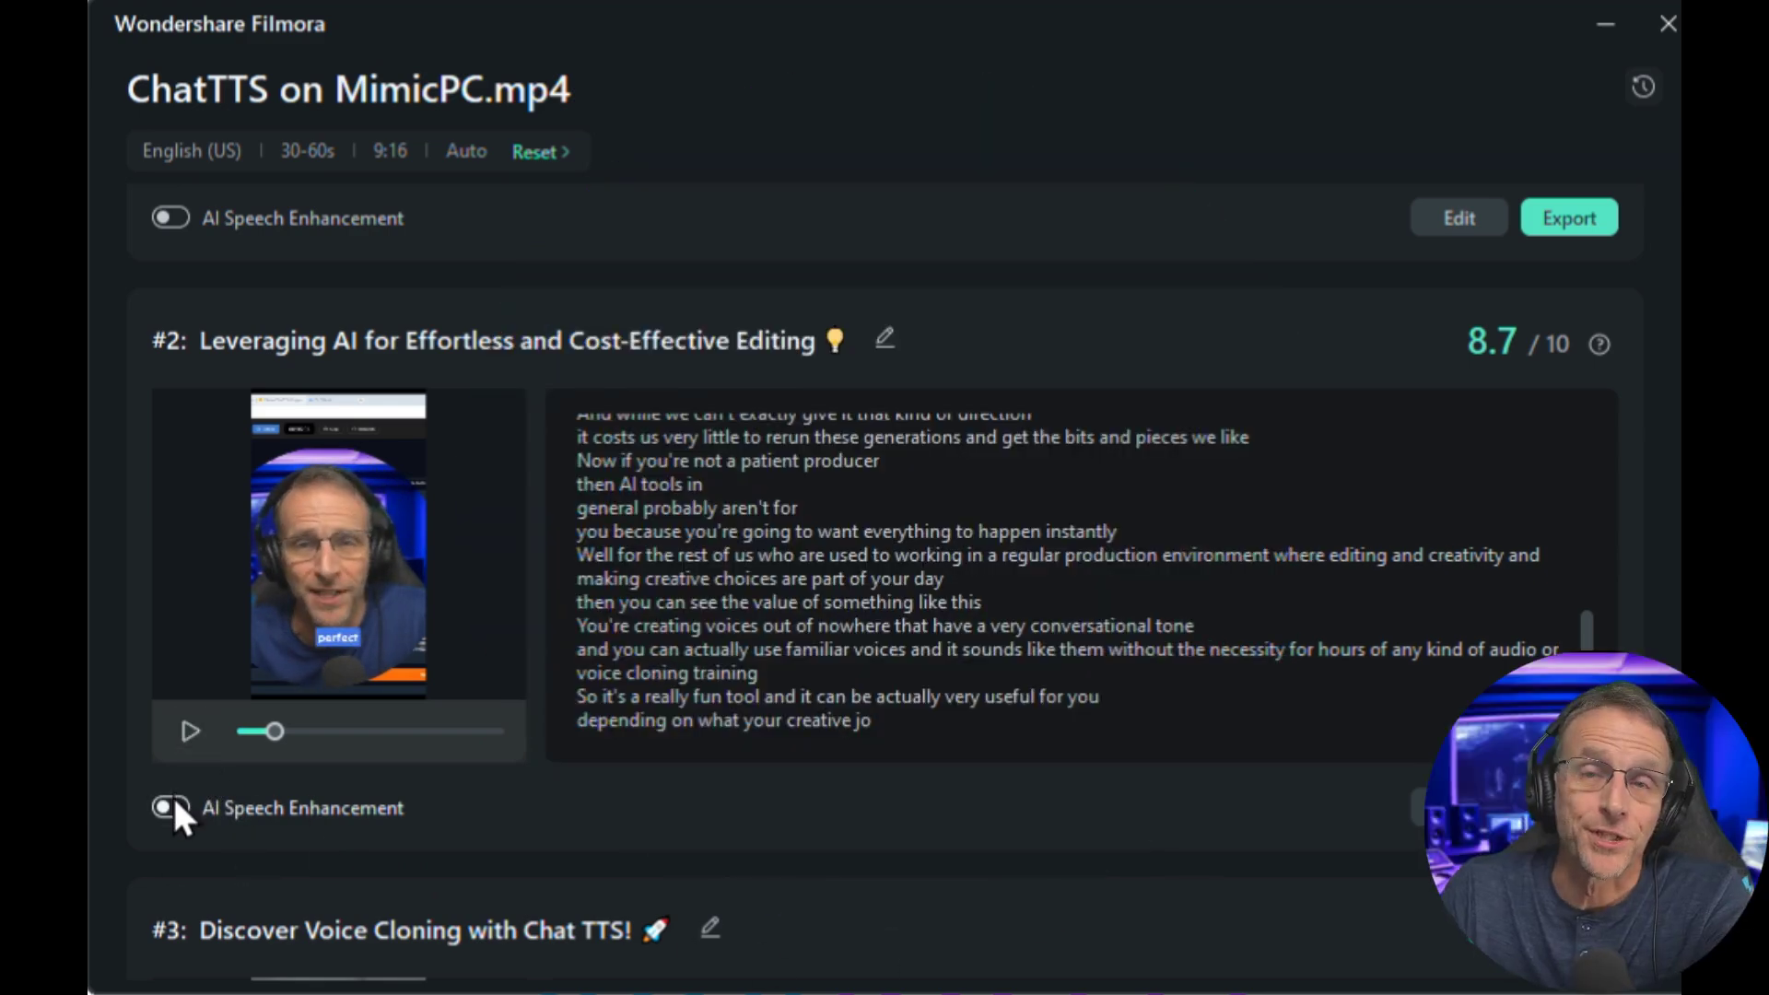
click(190, 732)
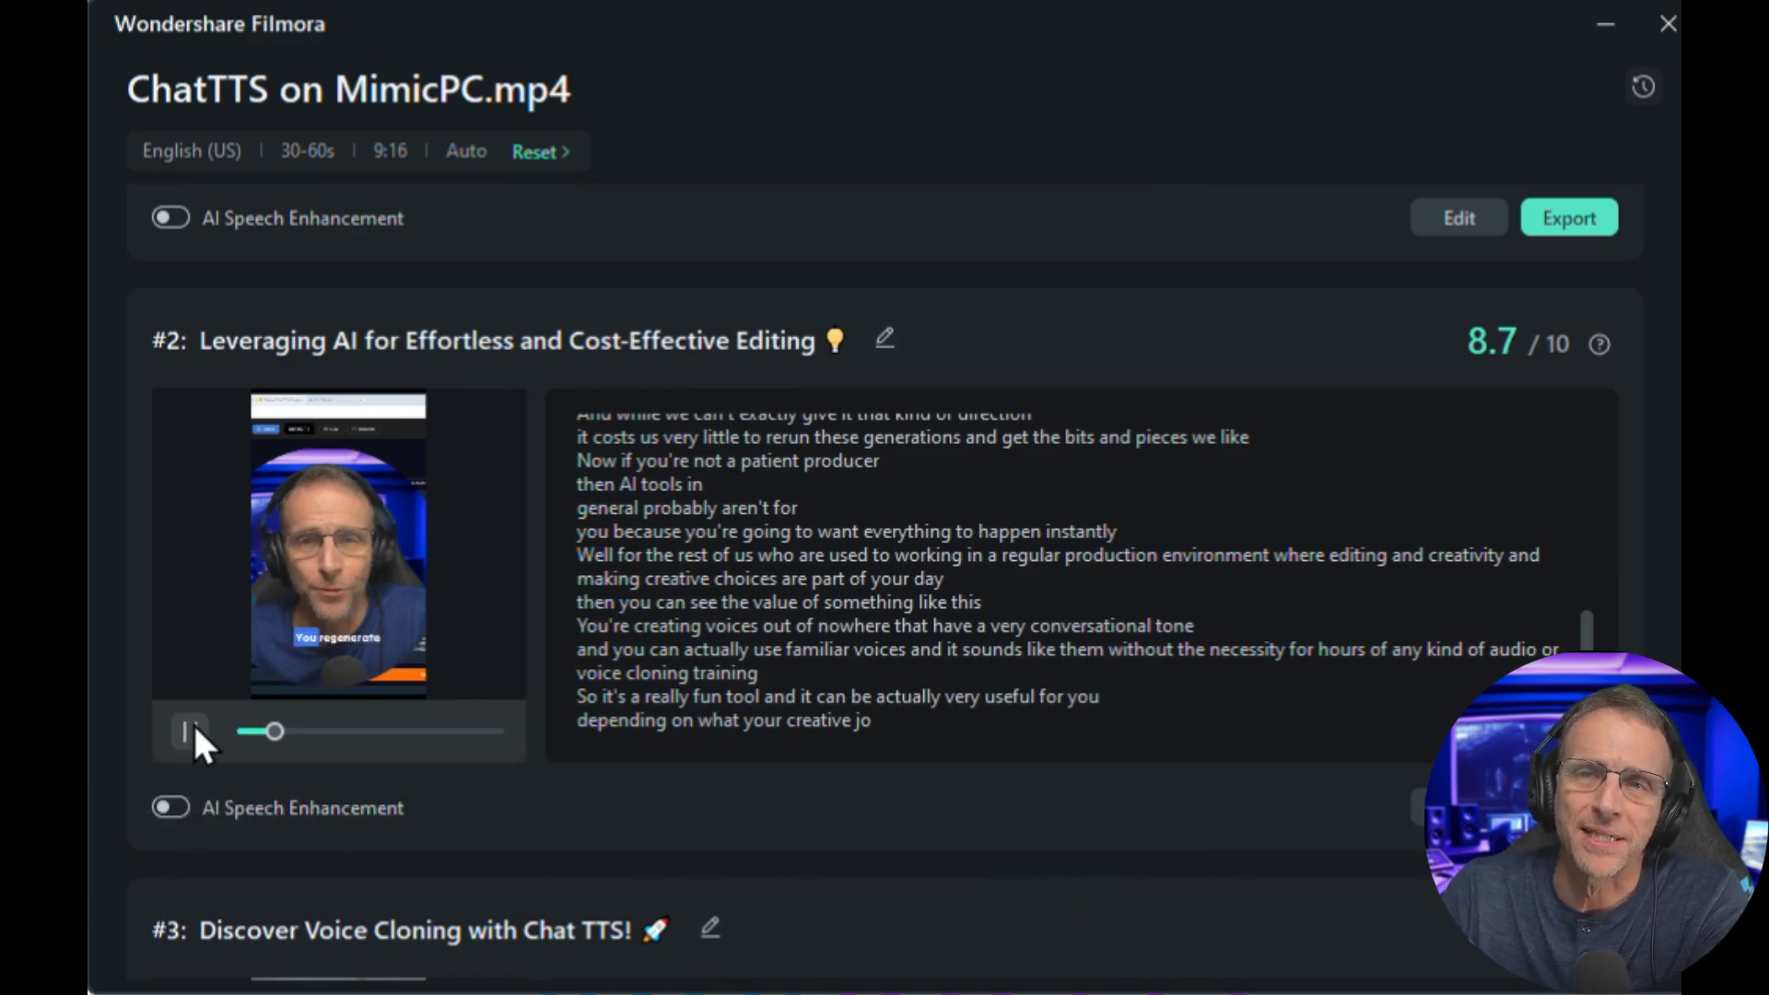
click(173, 807)
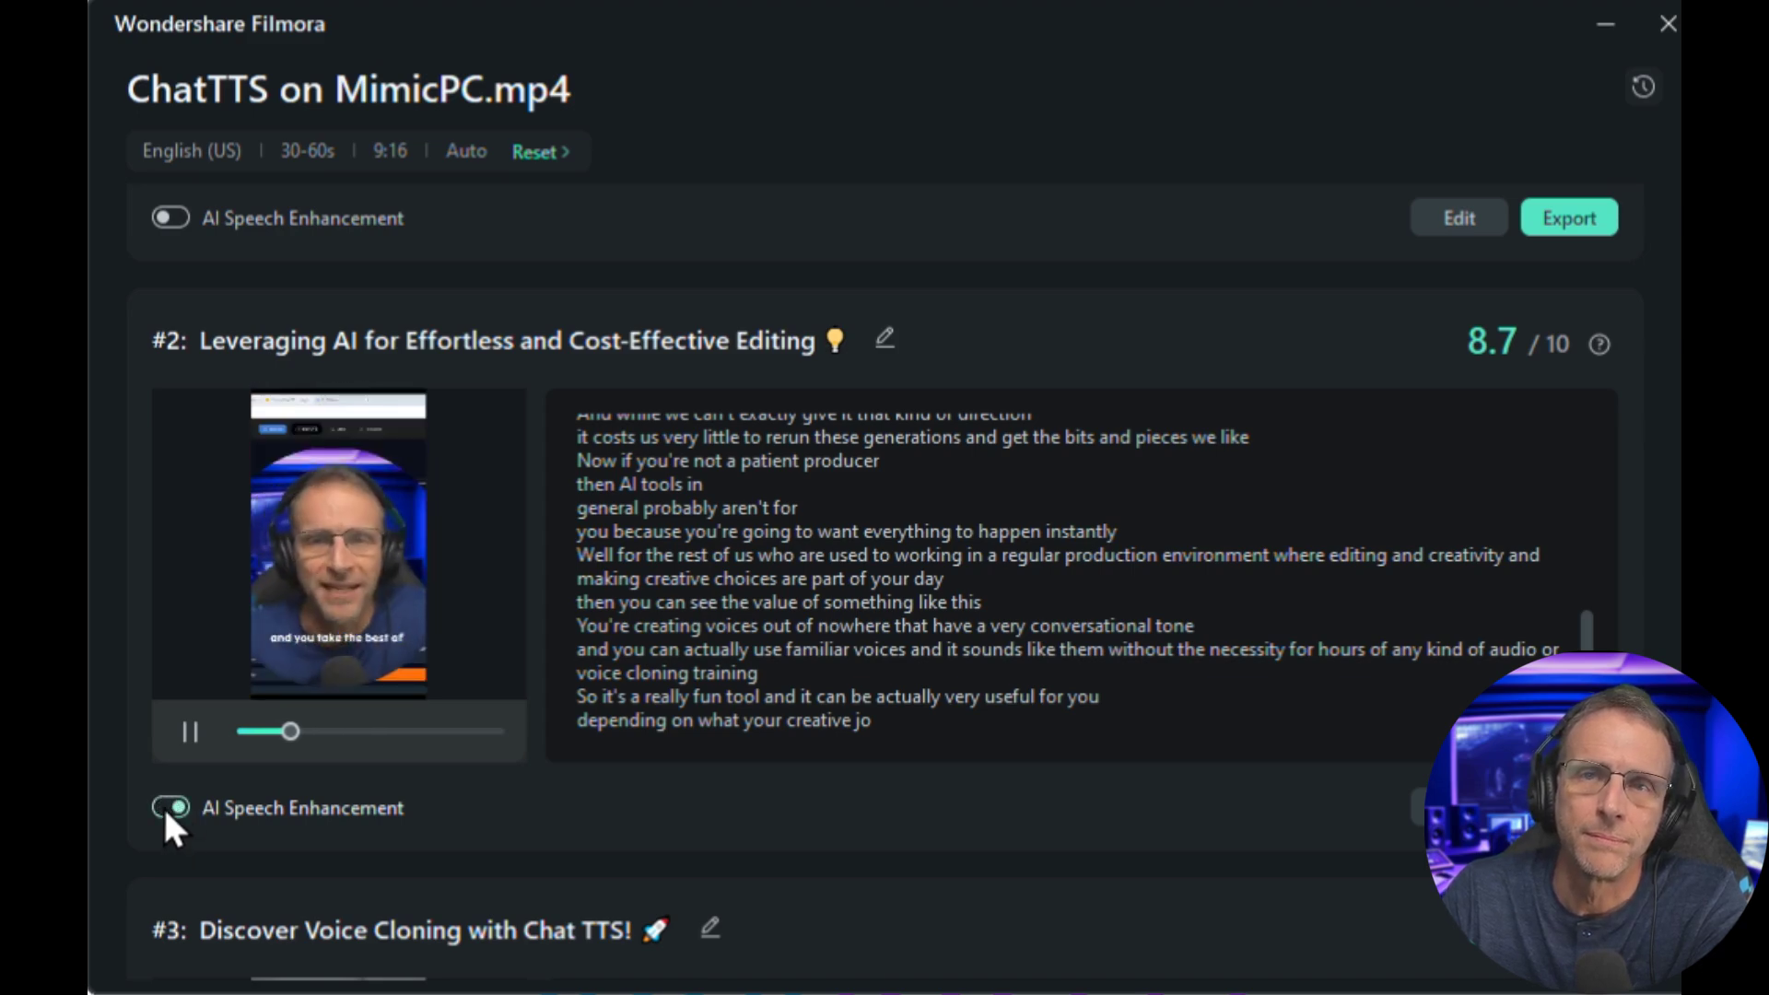
click(165, 808)
click(191, 733)
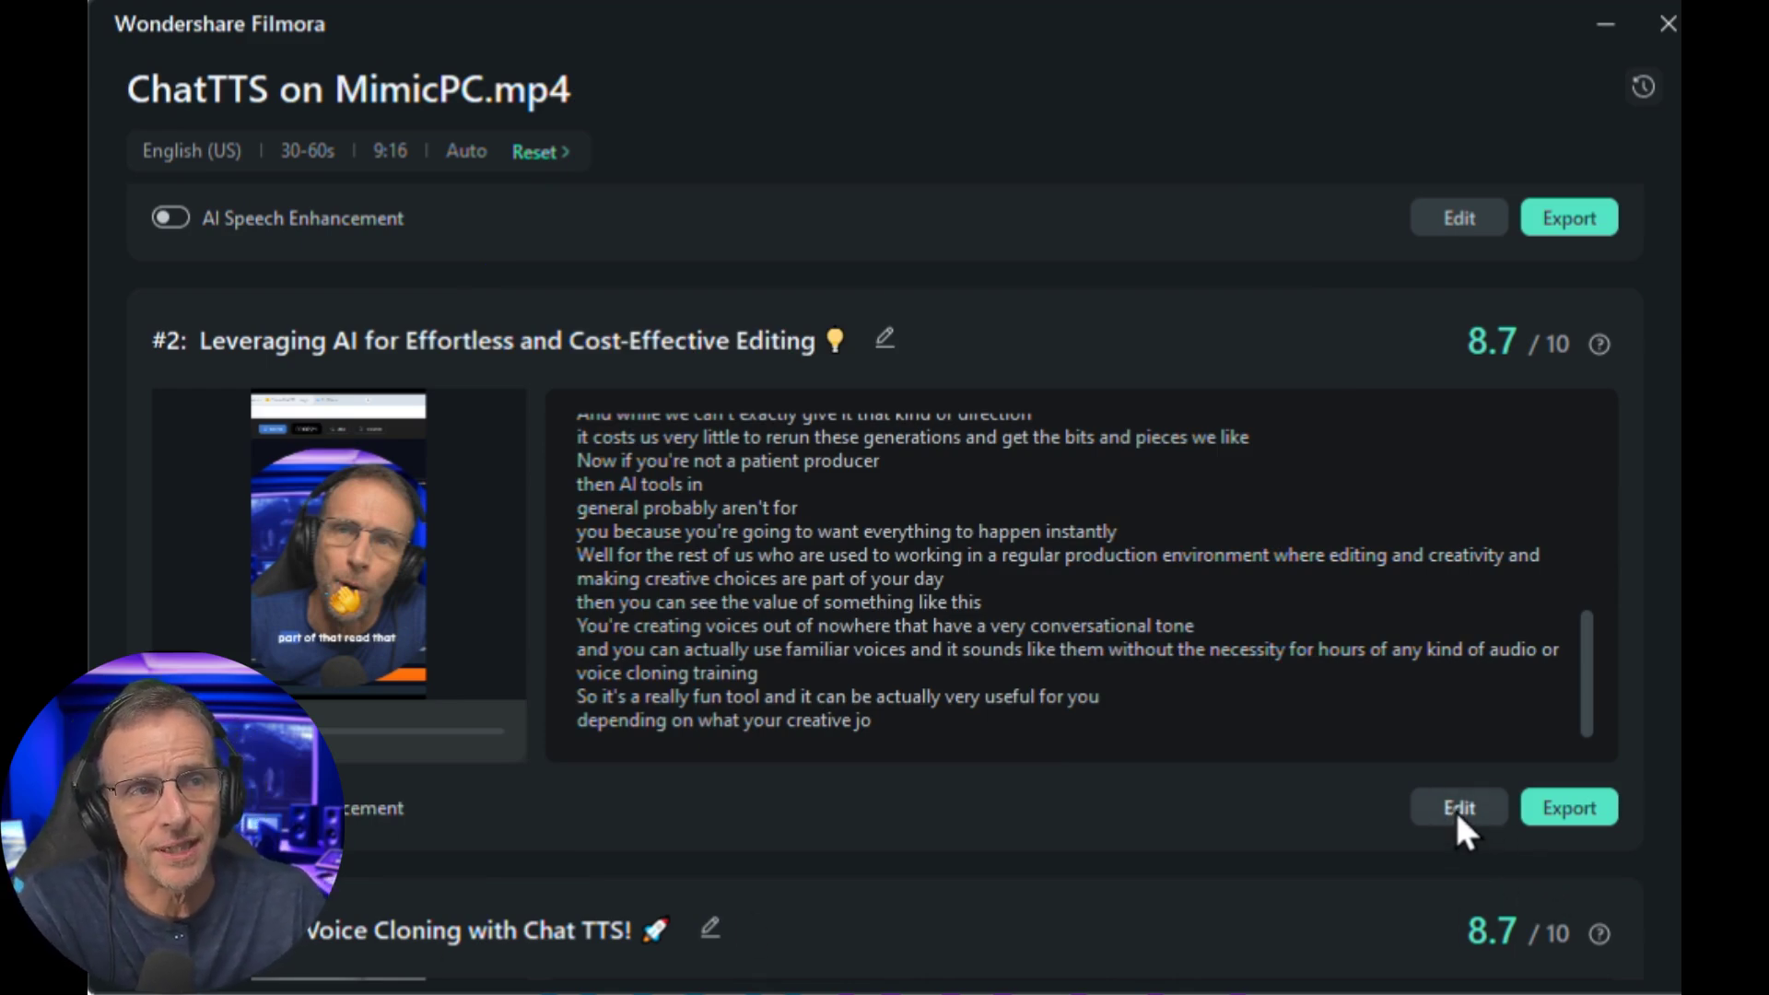
Open result #2 in the editor and select its 'Just like a lot of AI tools' caption
click(1454, 809)
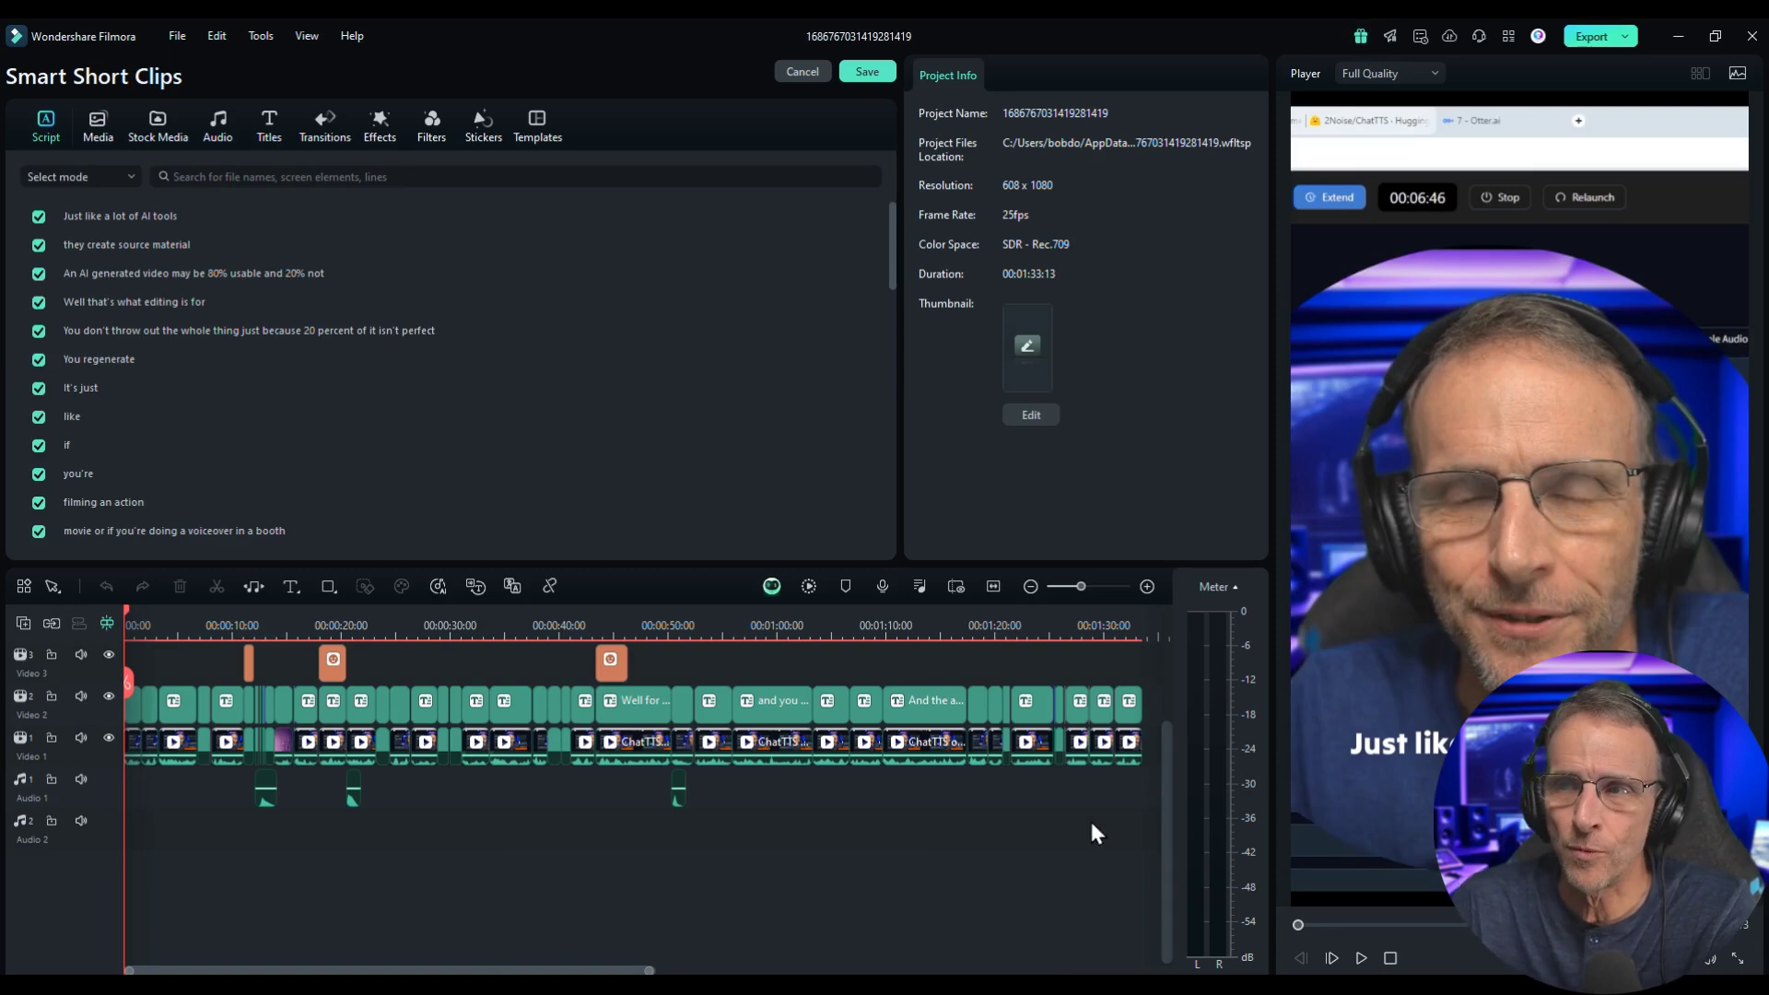
click(1402, 784)
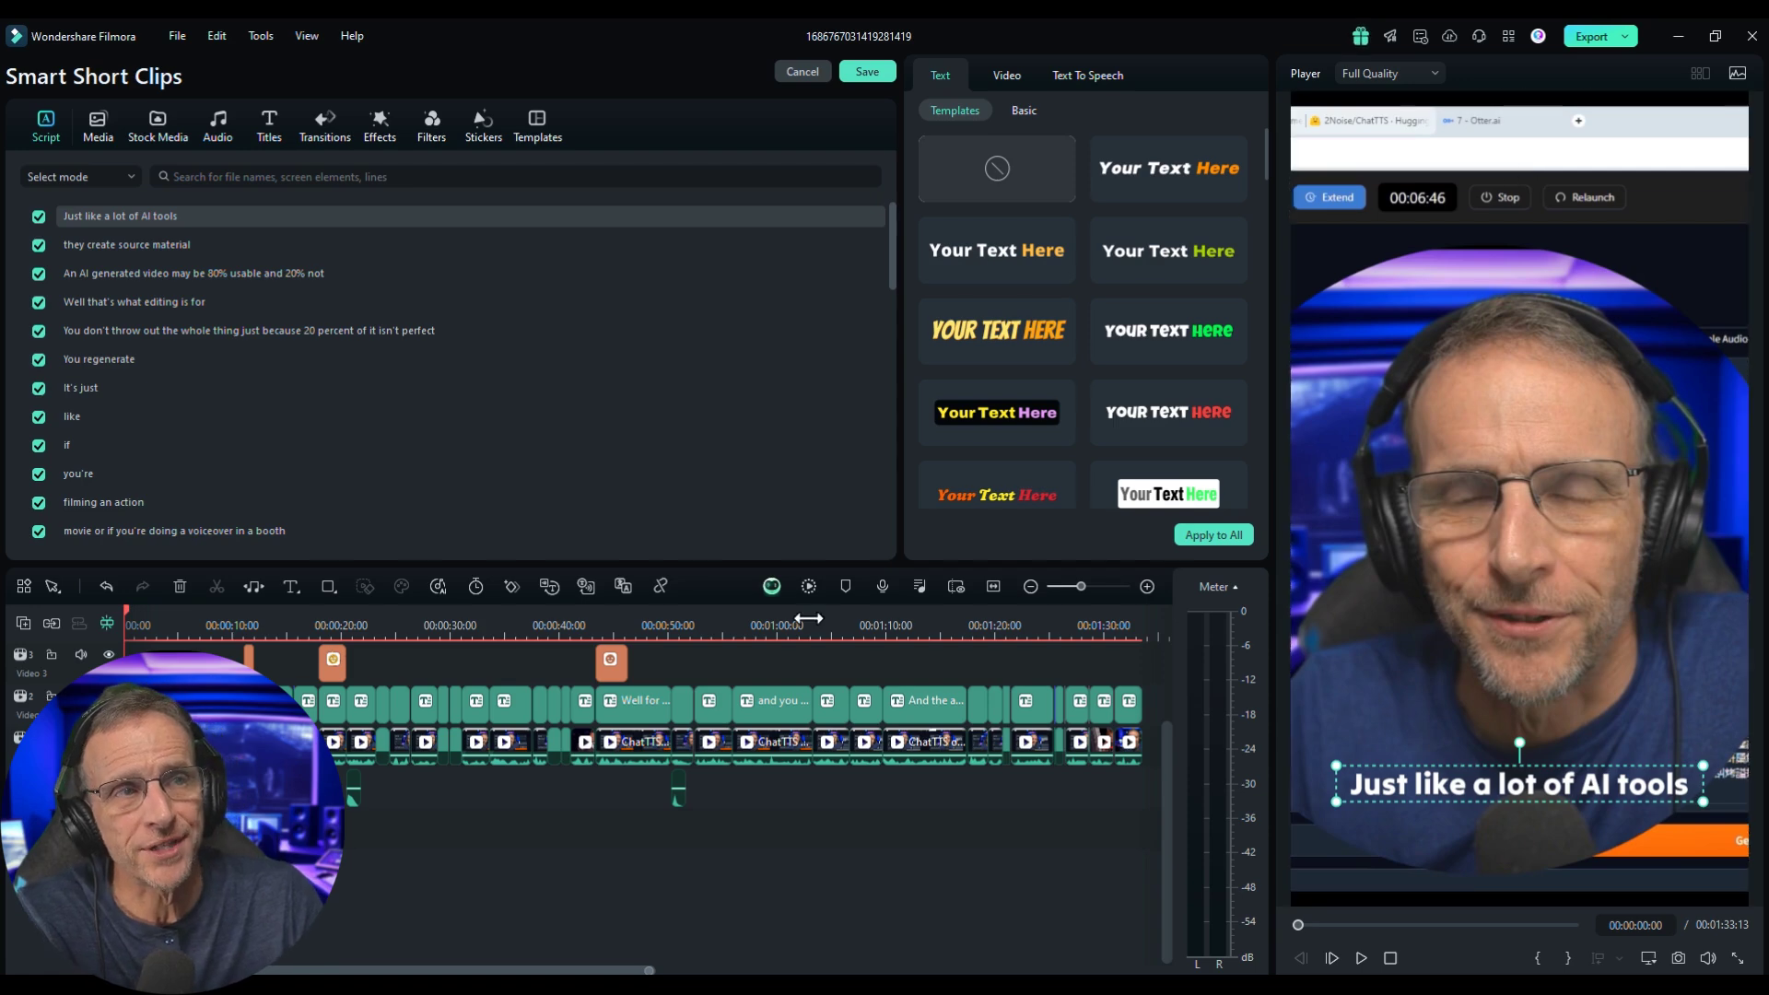
scroll(616, 699, up, 3)
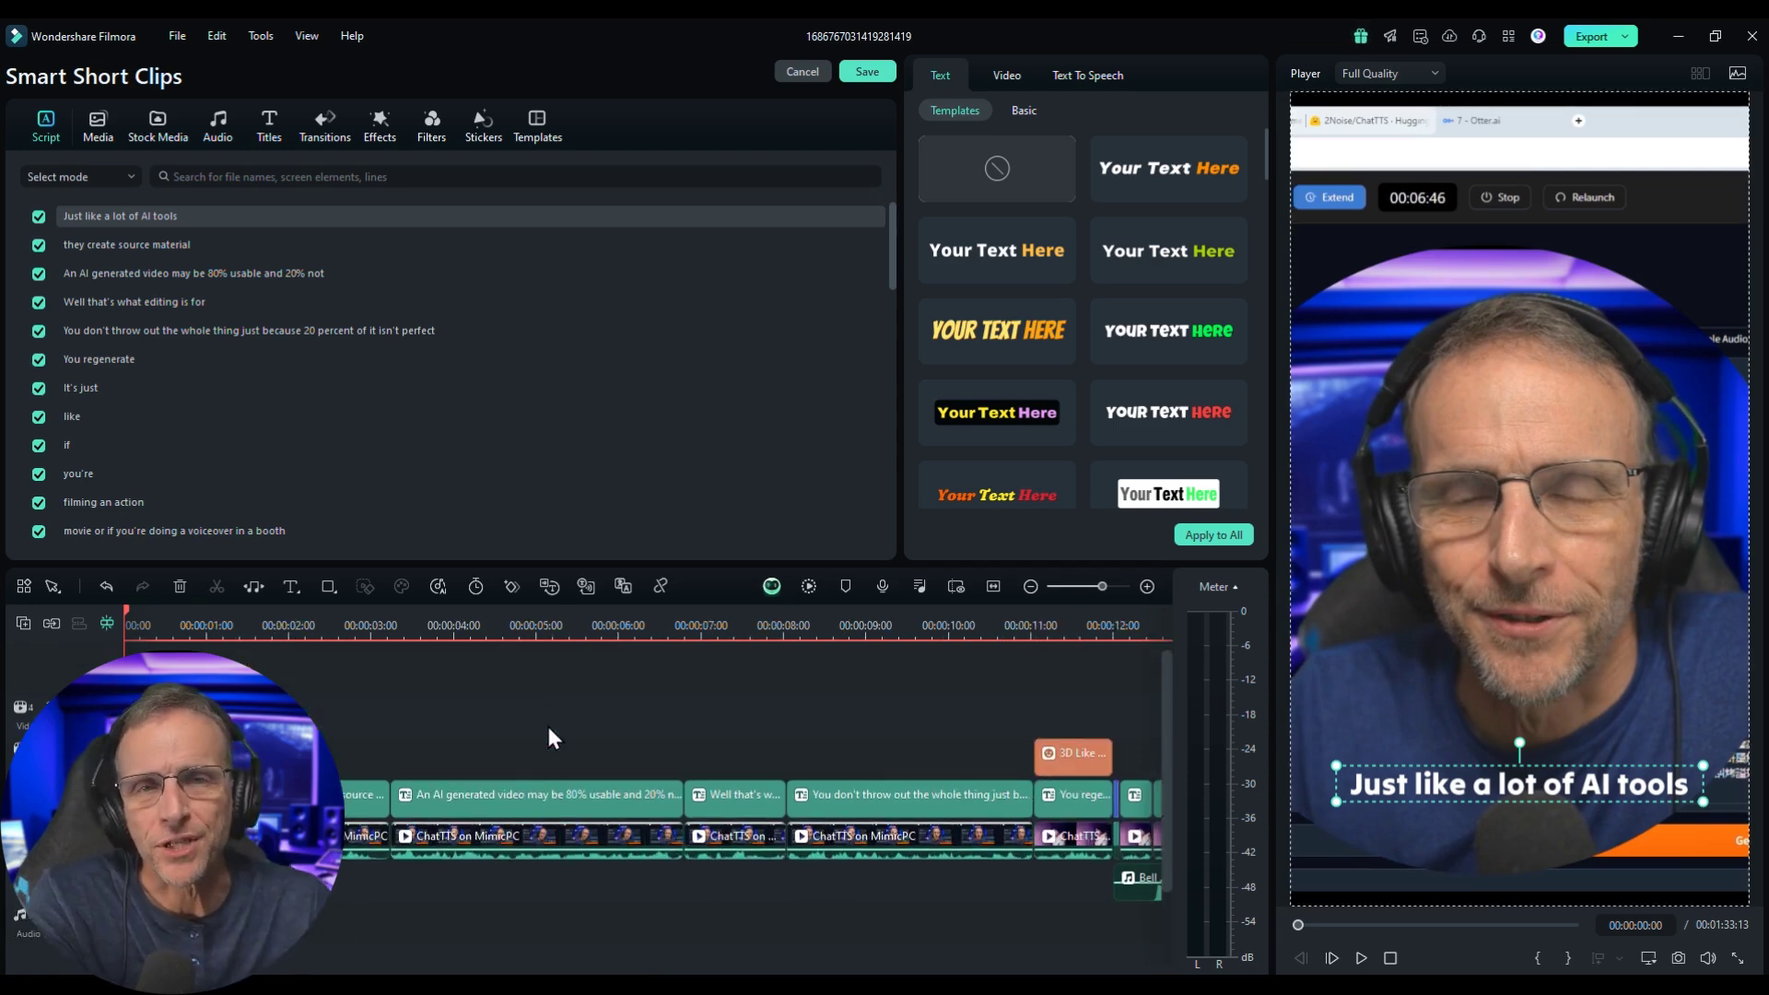
View the project's media, then review the Local export settings
click(96, 125)
click(1596, 41)
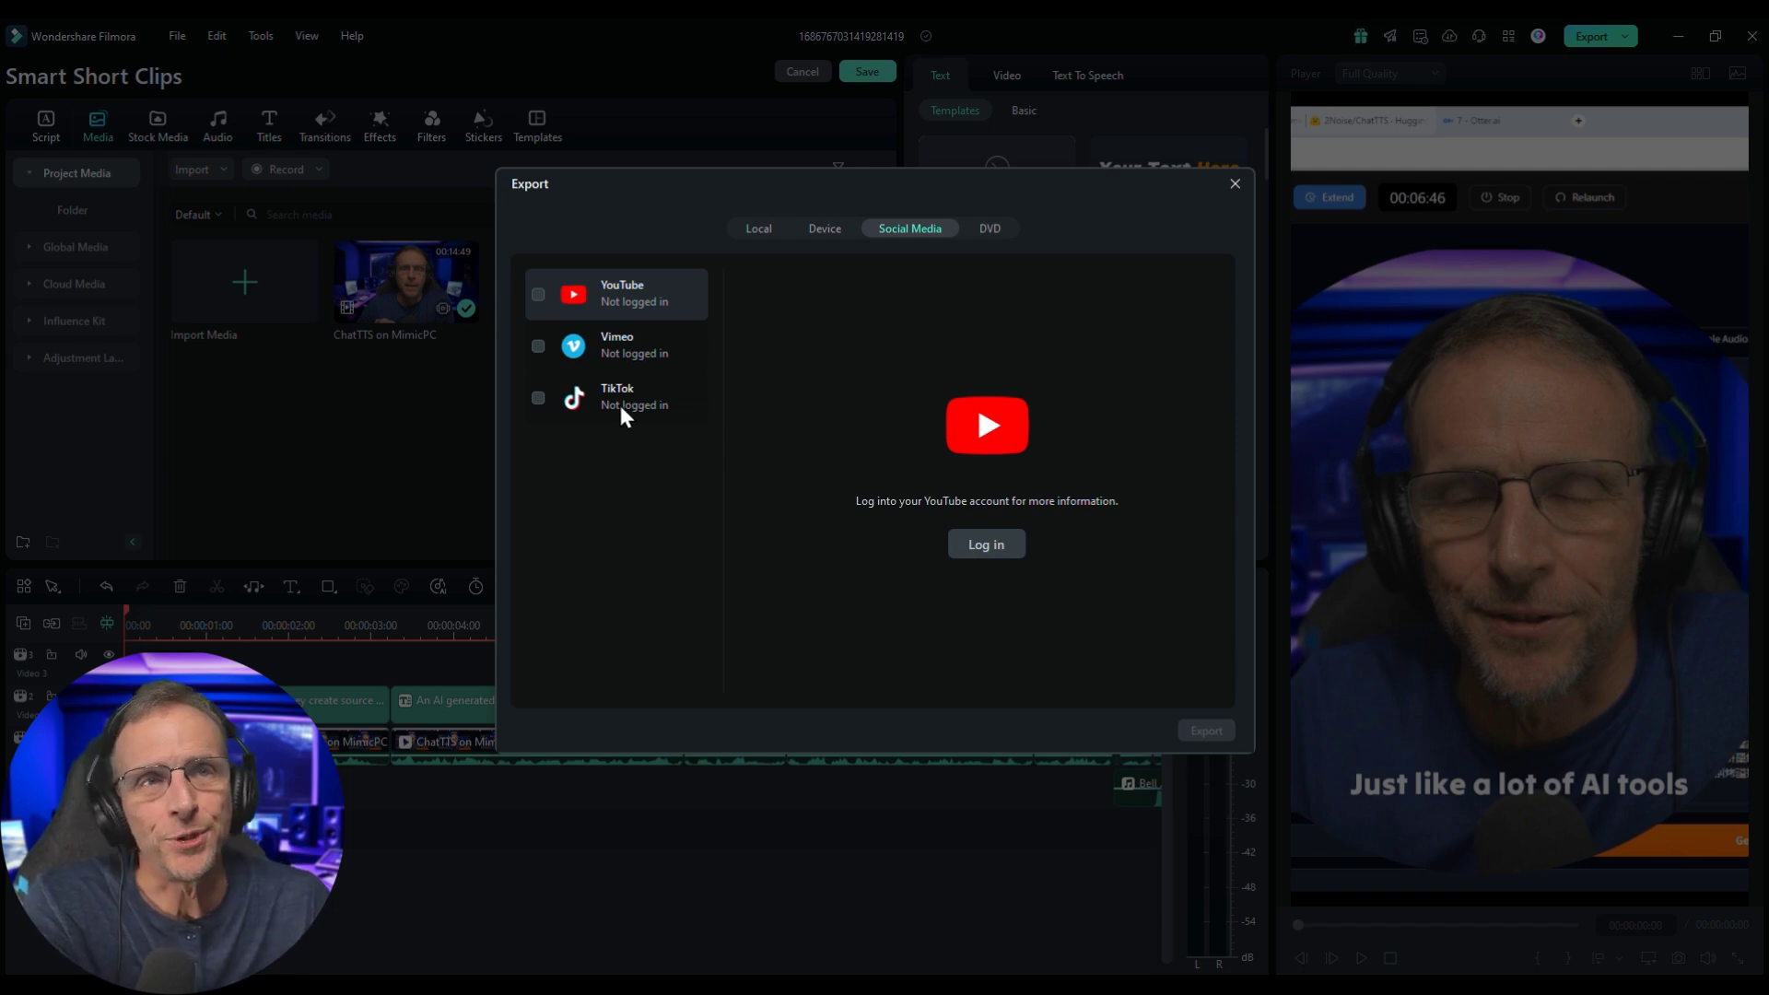
click(728, 229)
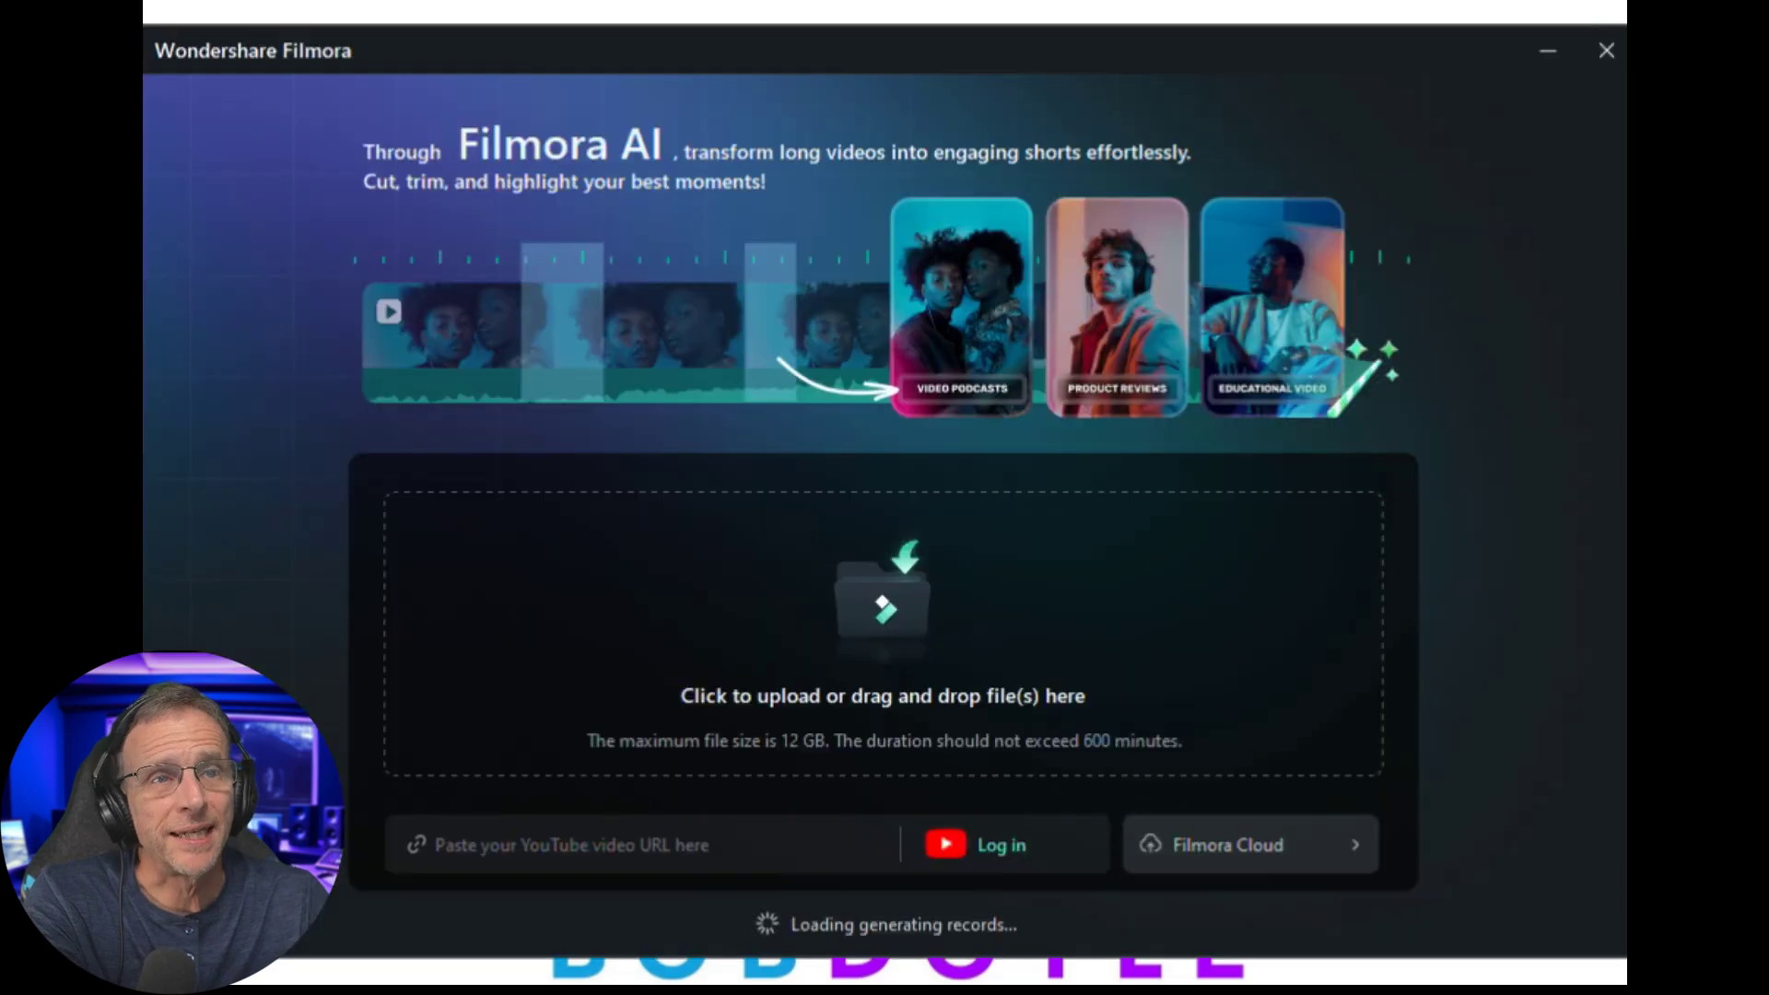
Load ALotOfThem.mp4 and set the clip theme to Educational Videos
double_click(1467, 268)
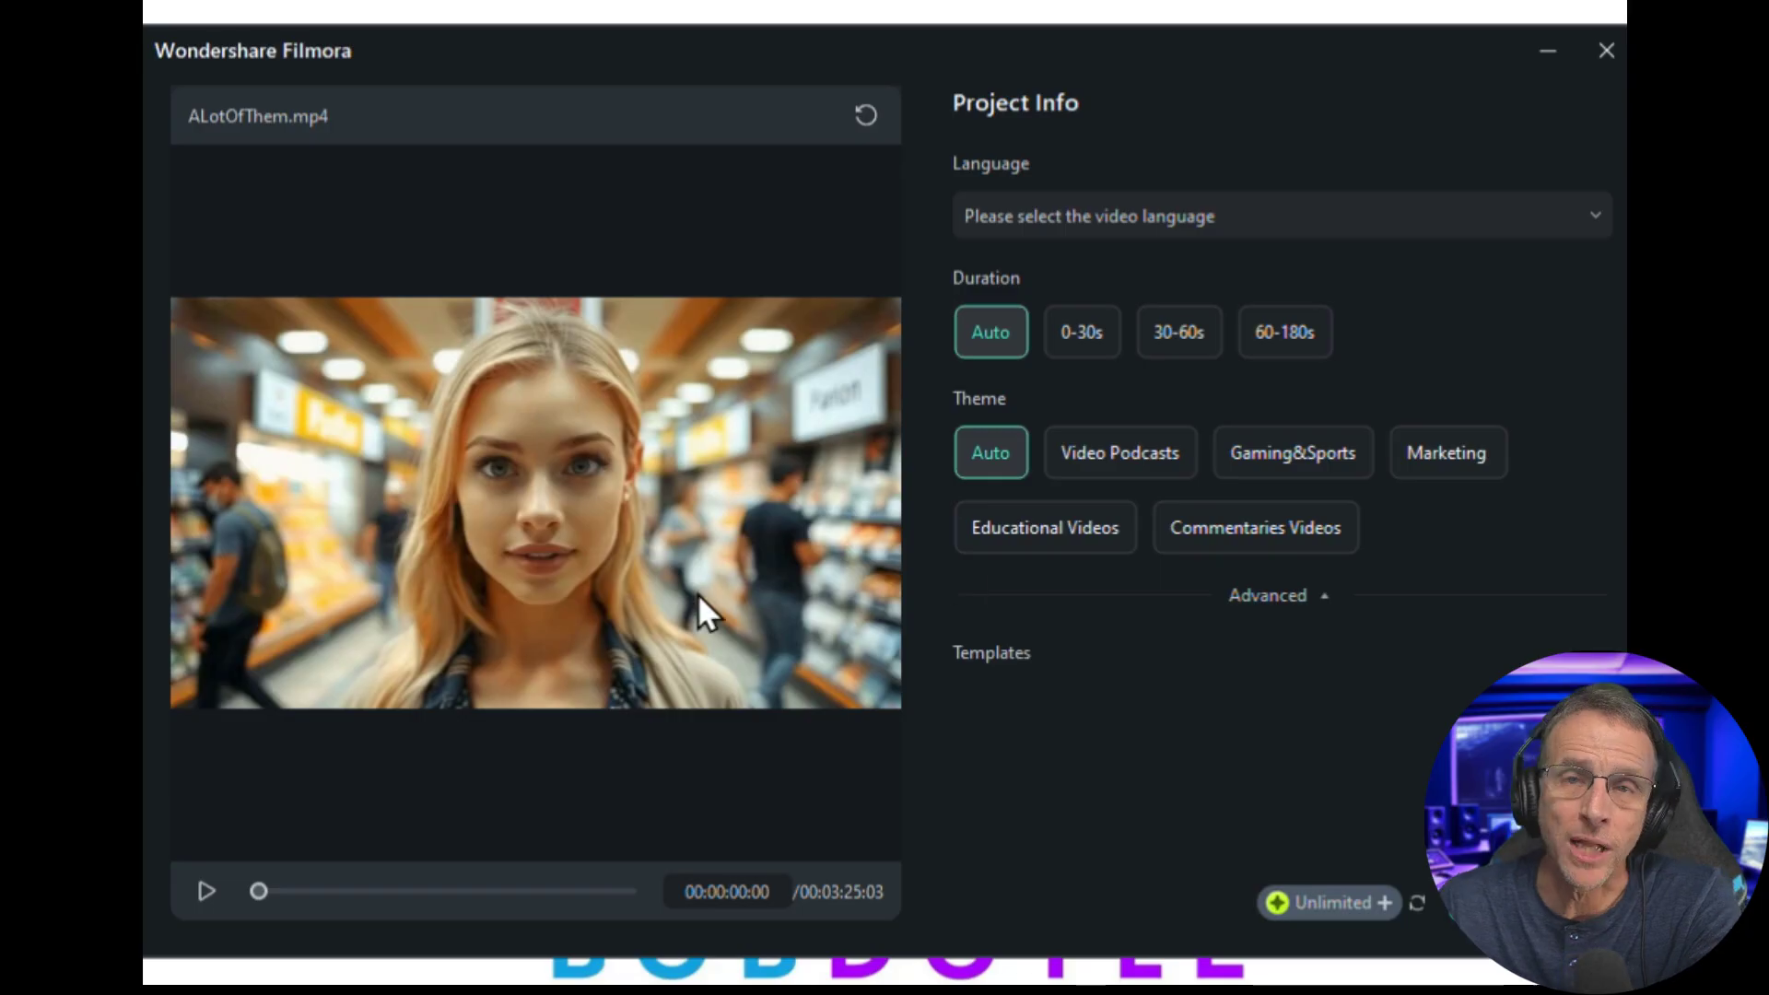
drag(261, 894, 207, 944)
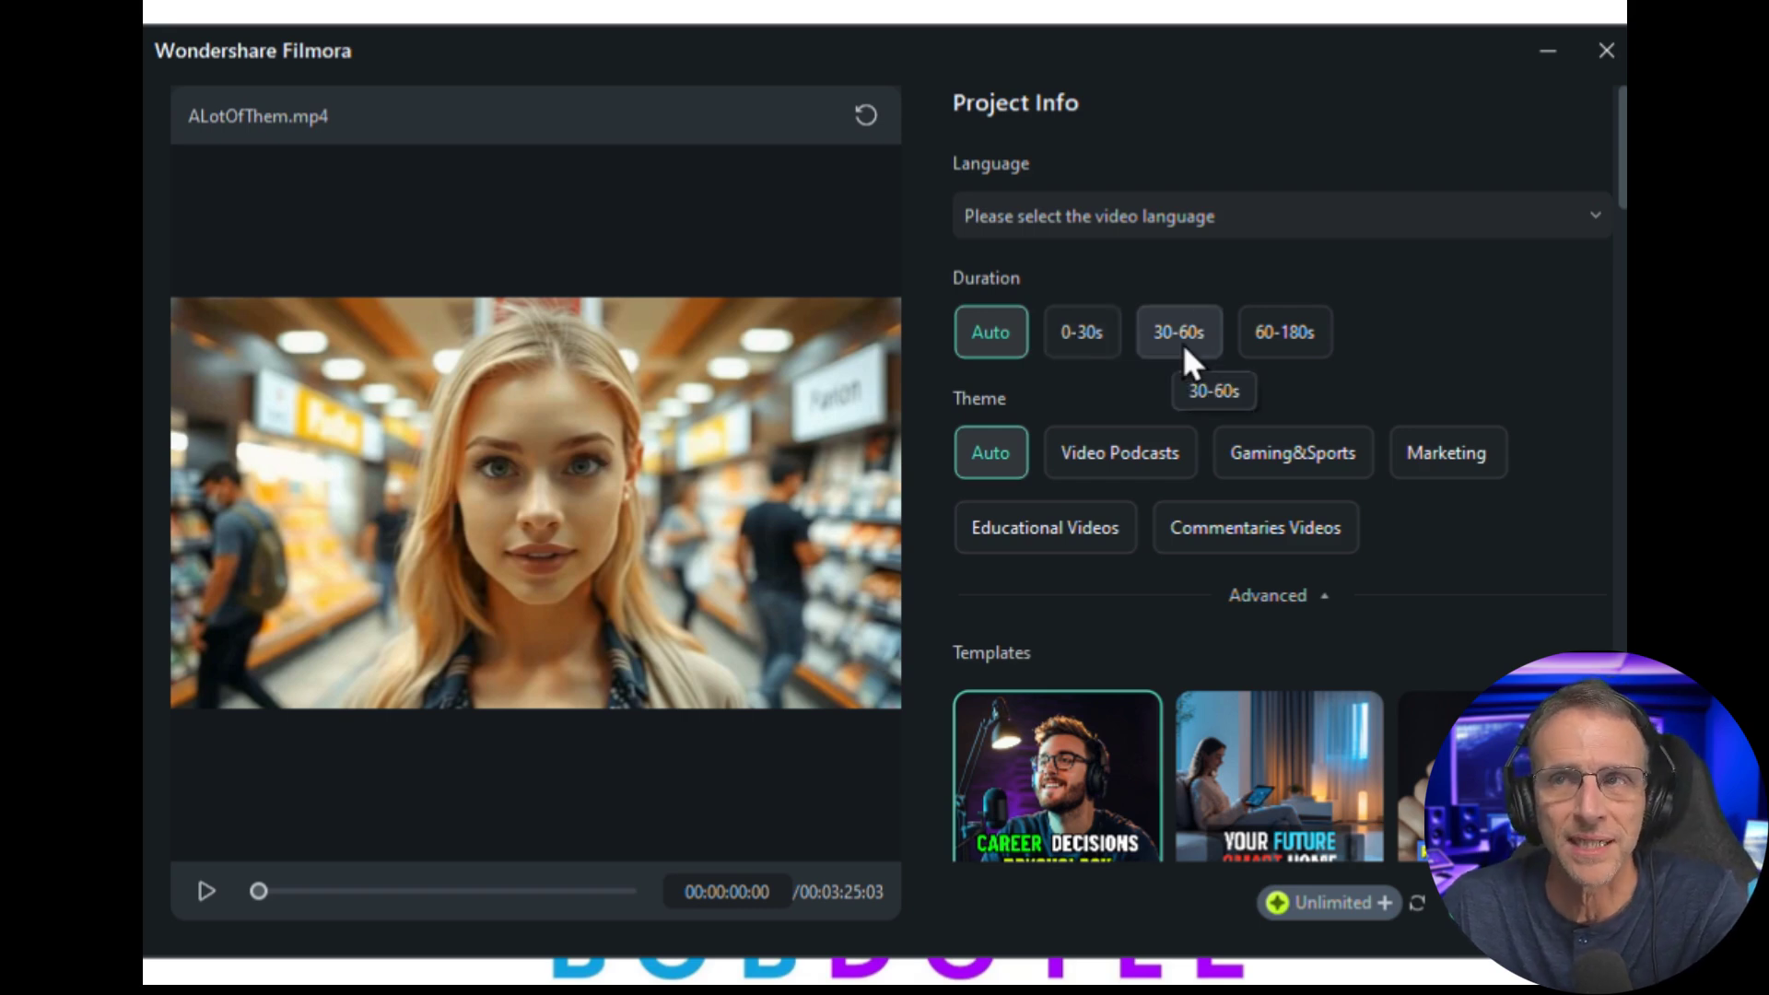
scroll(1243, 369, down, 1)
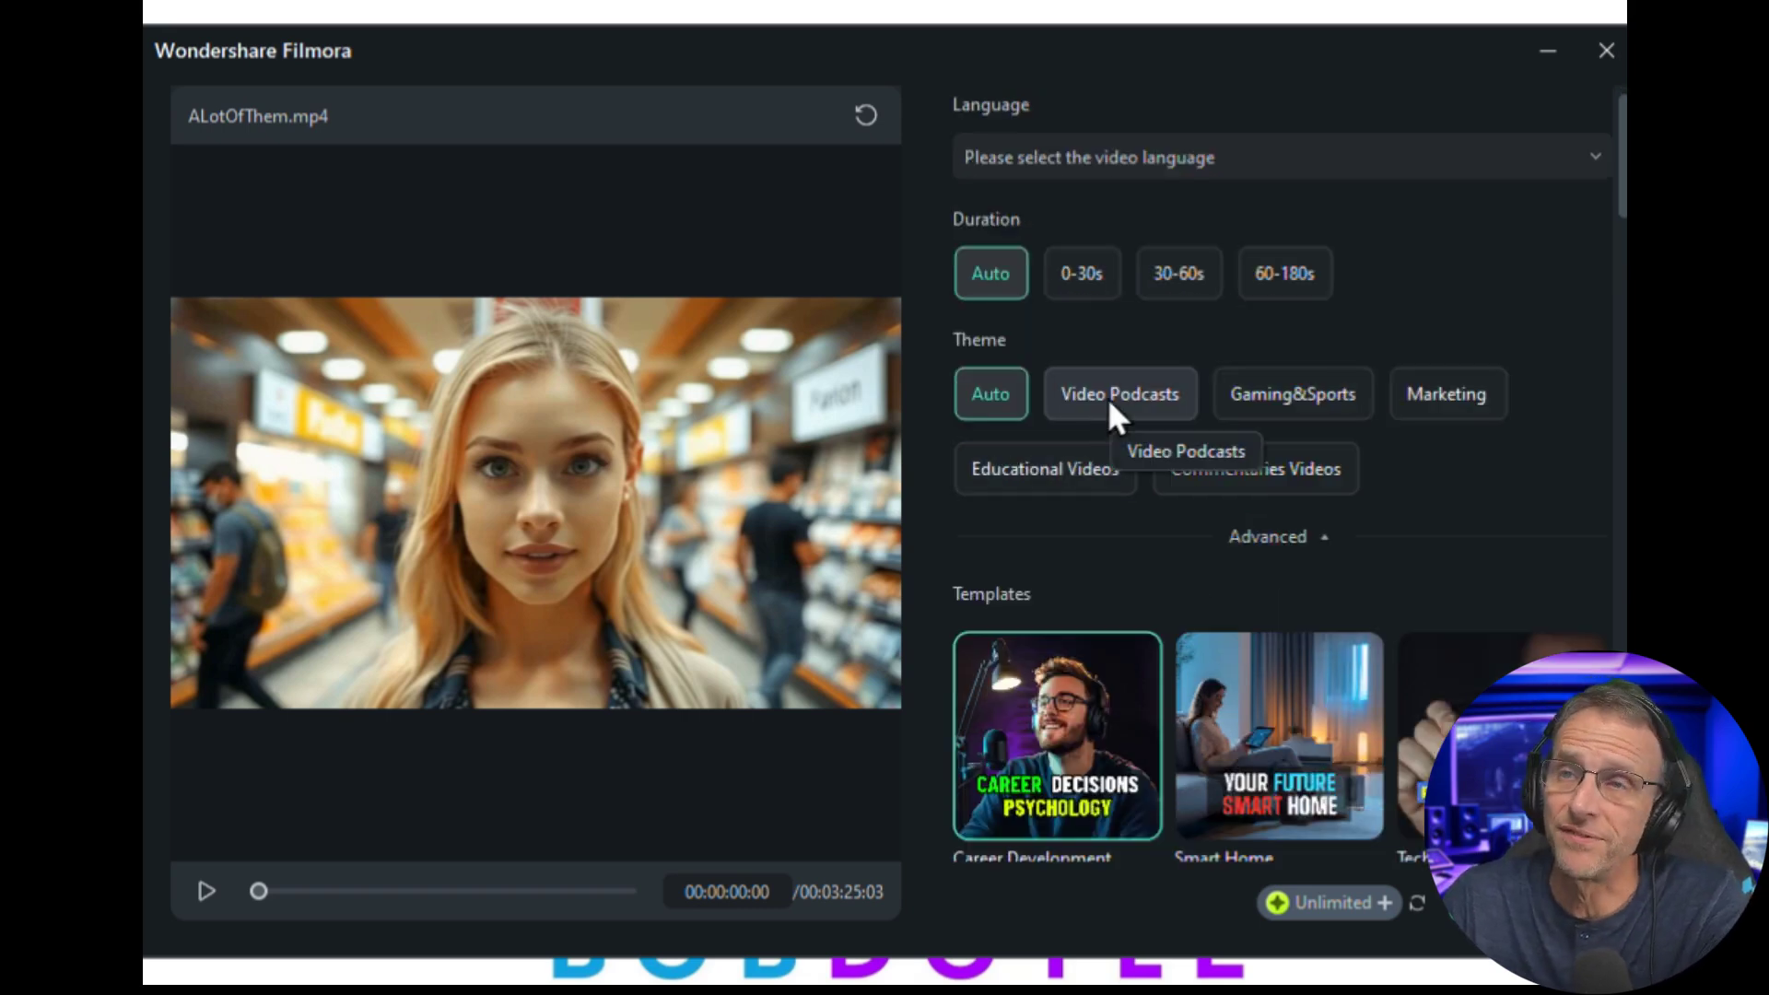
click(1111, 405)
click(1290, 405)
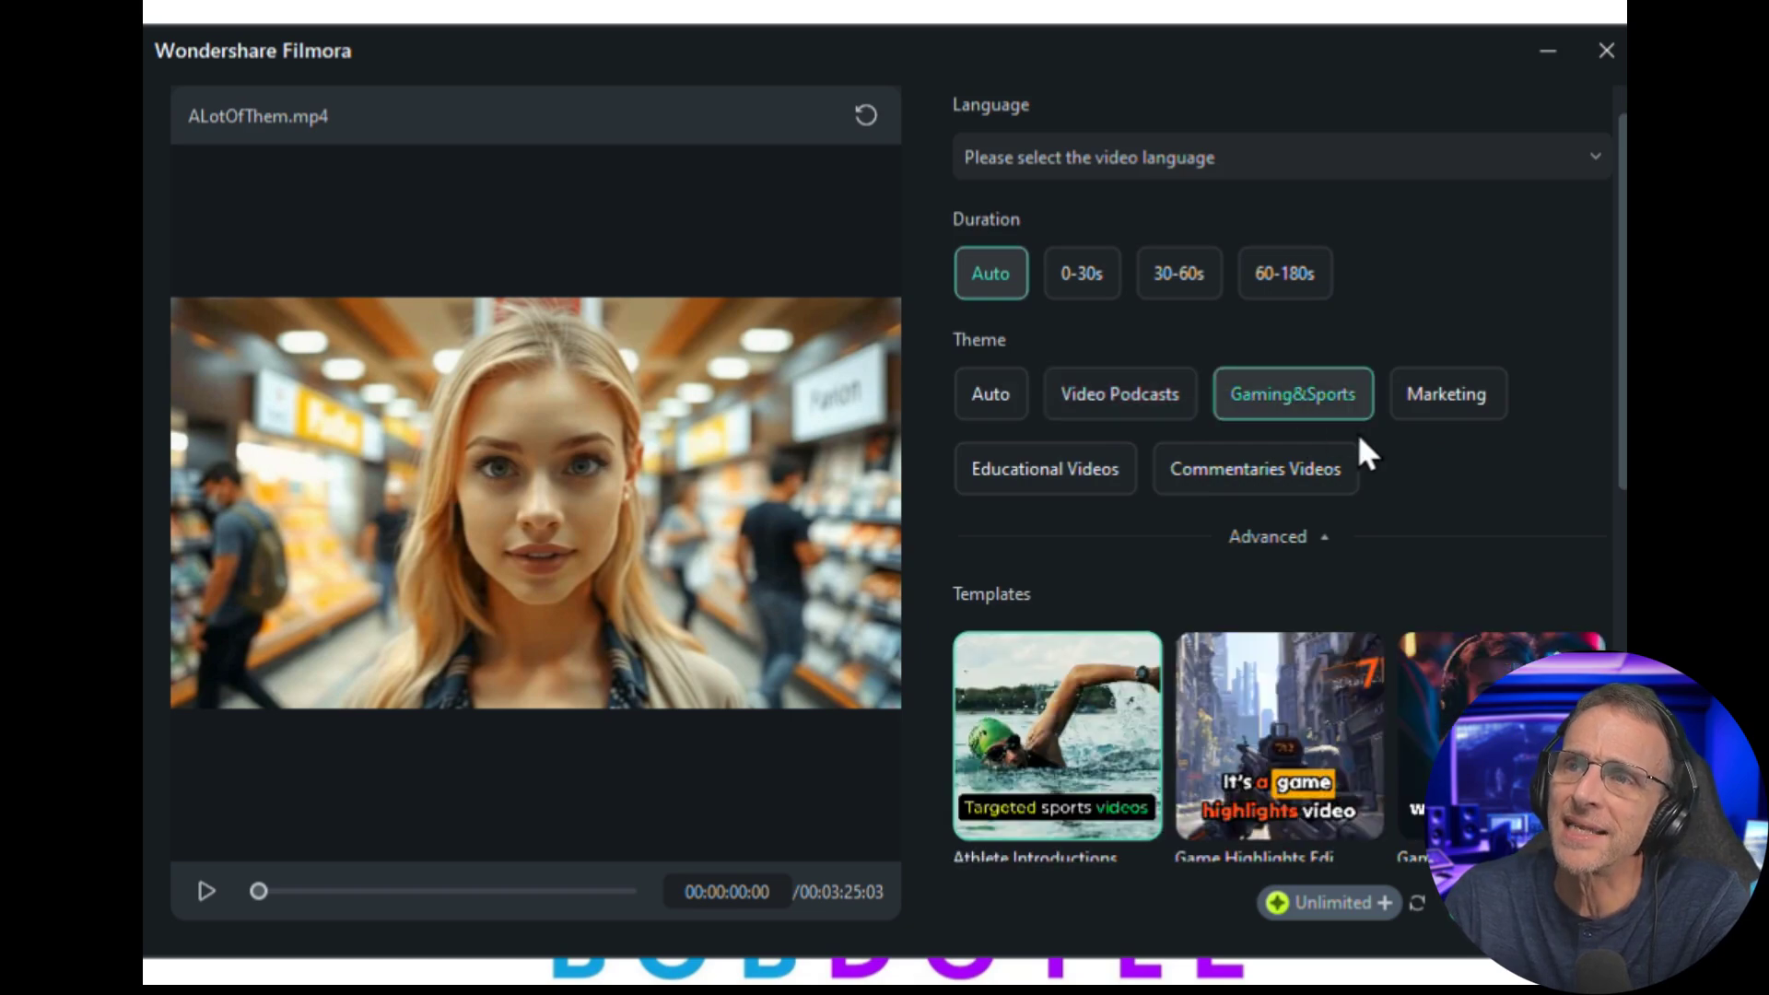
click(1438, 405)
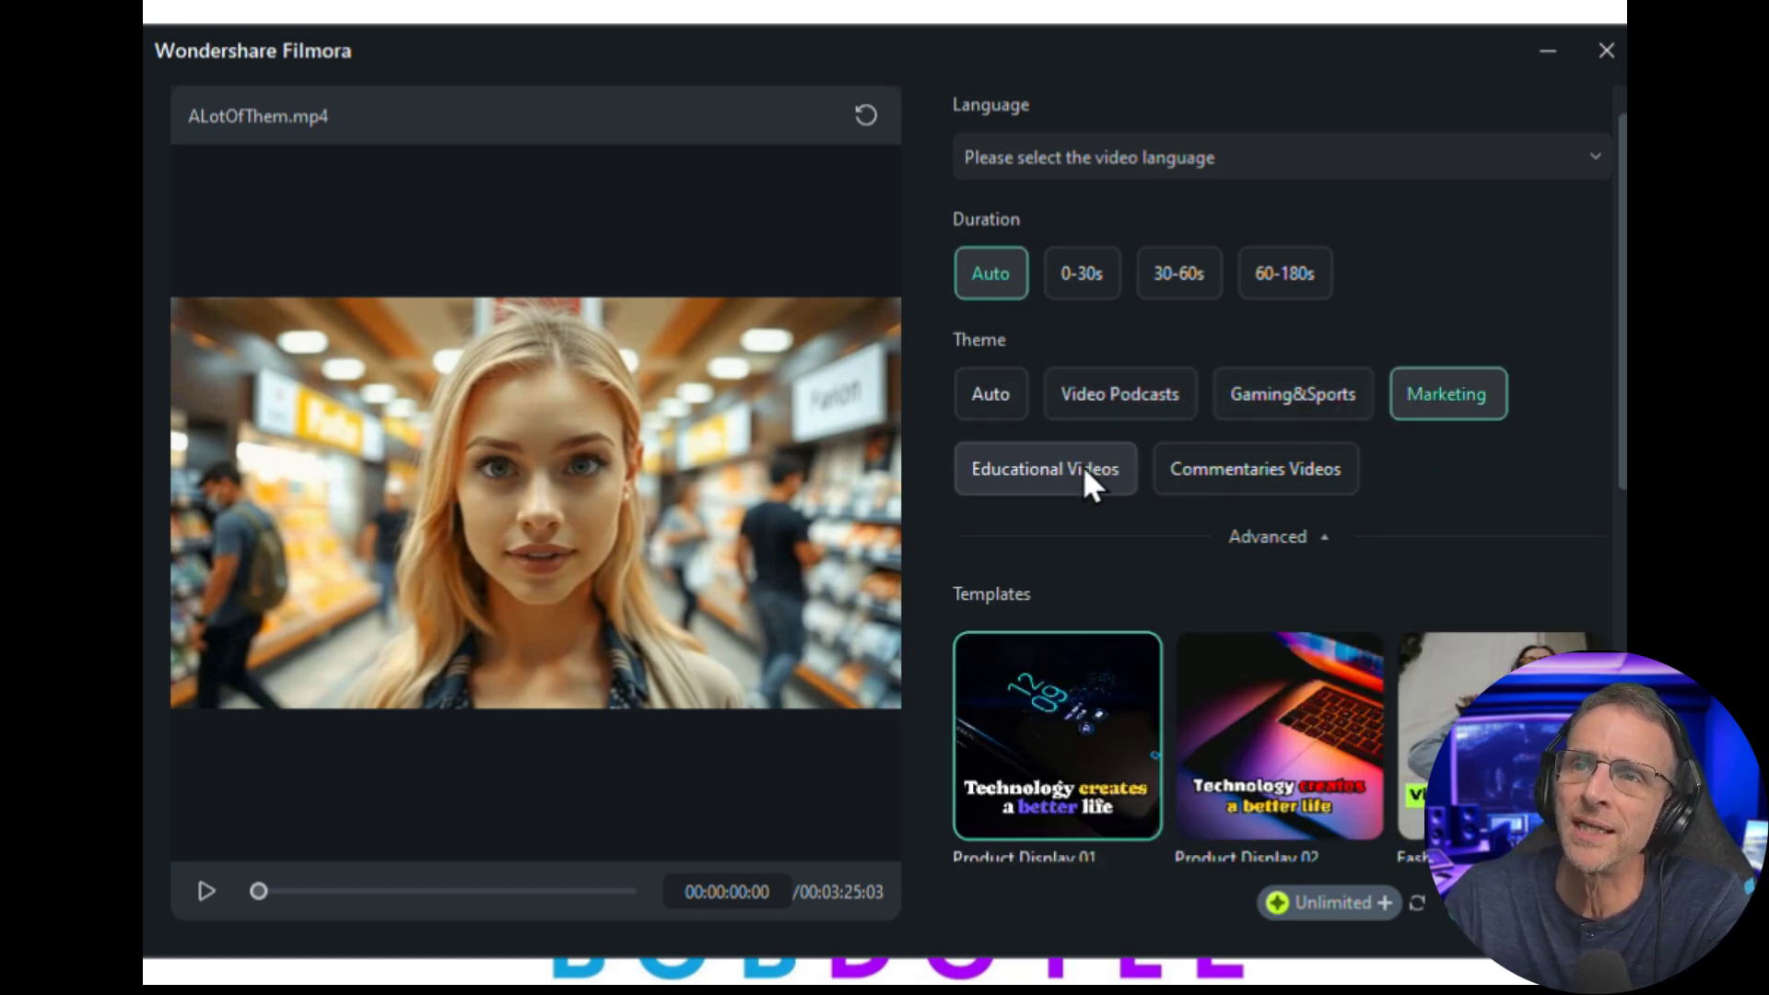
click(1082, 468)
Set 30-60s duration and English (US) language, then start generating clips
scroll(1385, 489, down, 1)
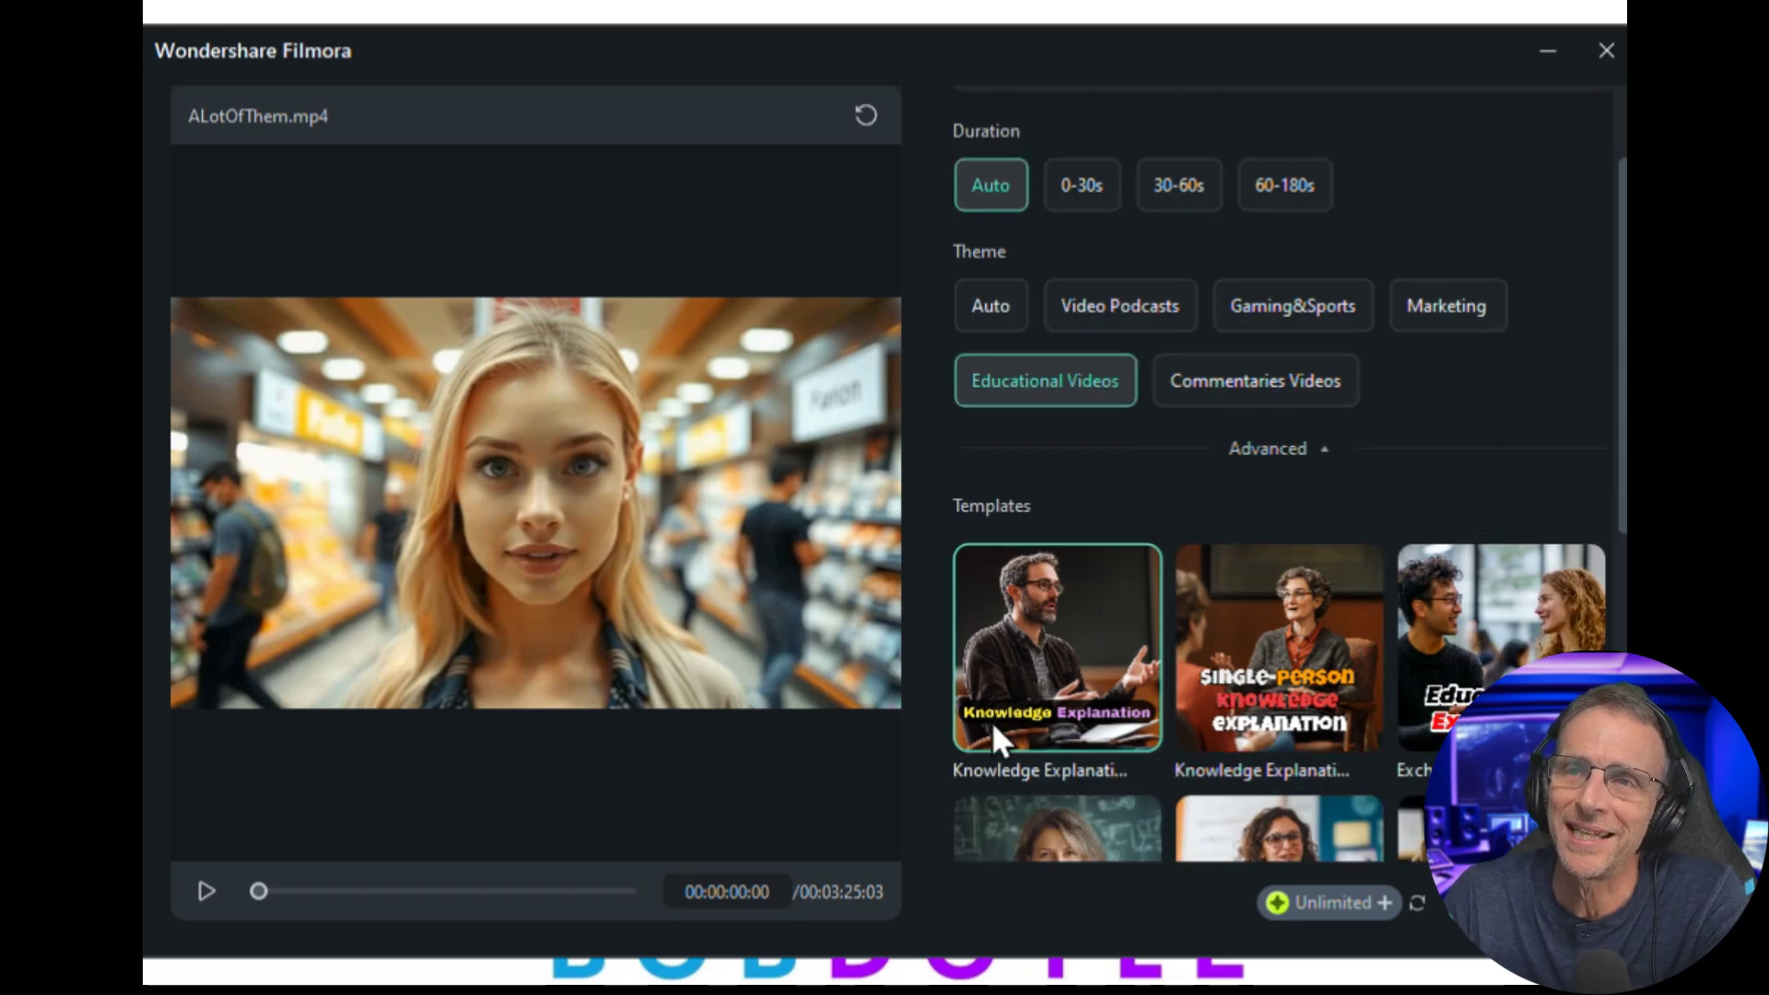
mouse_move(1006, 714)
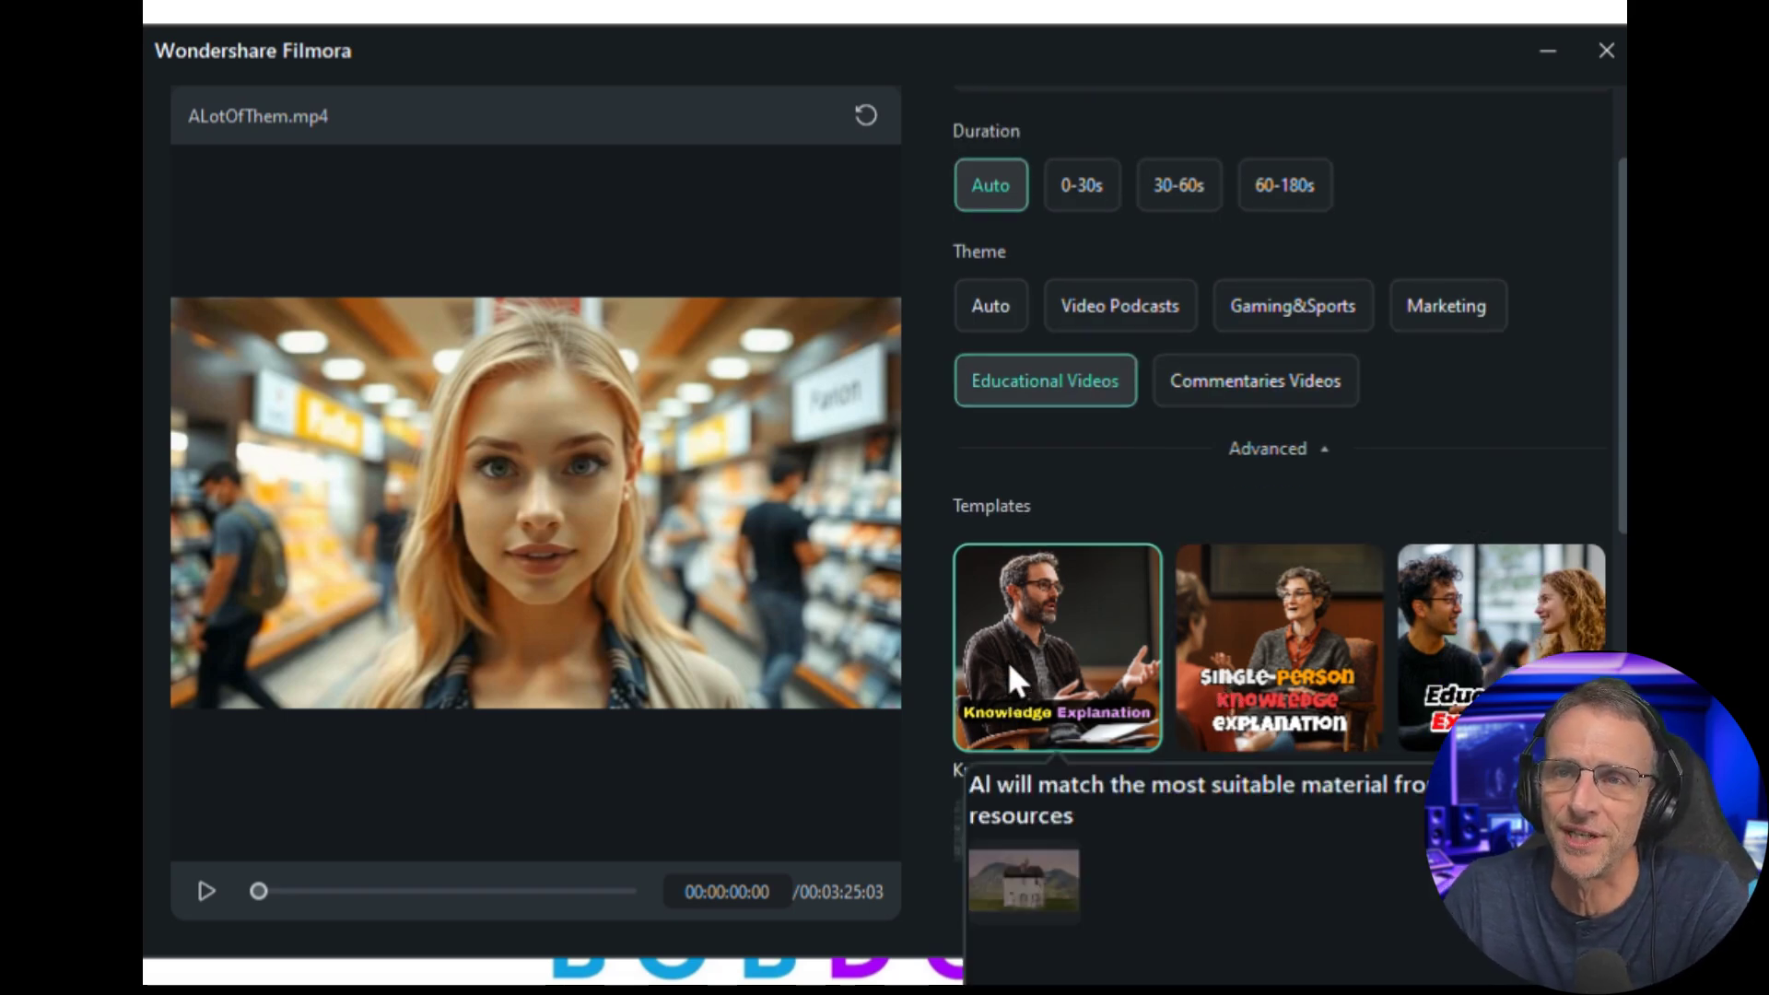
scroll(1135, 412, up, 1)
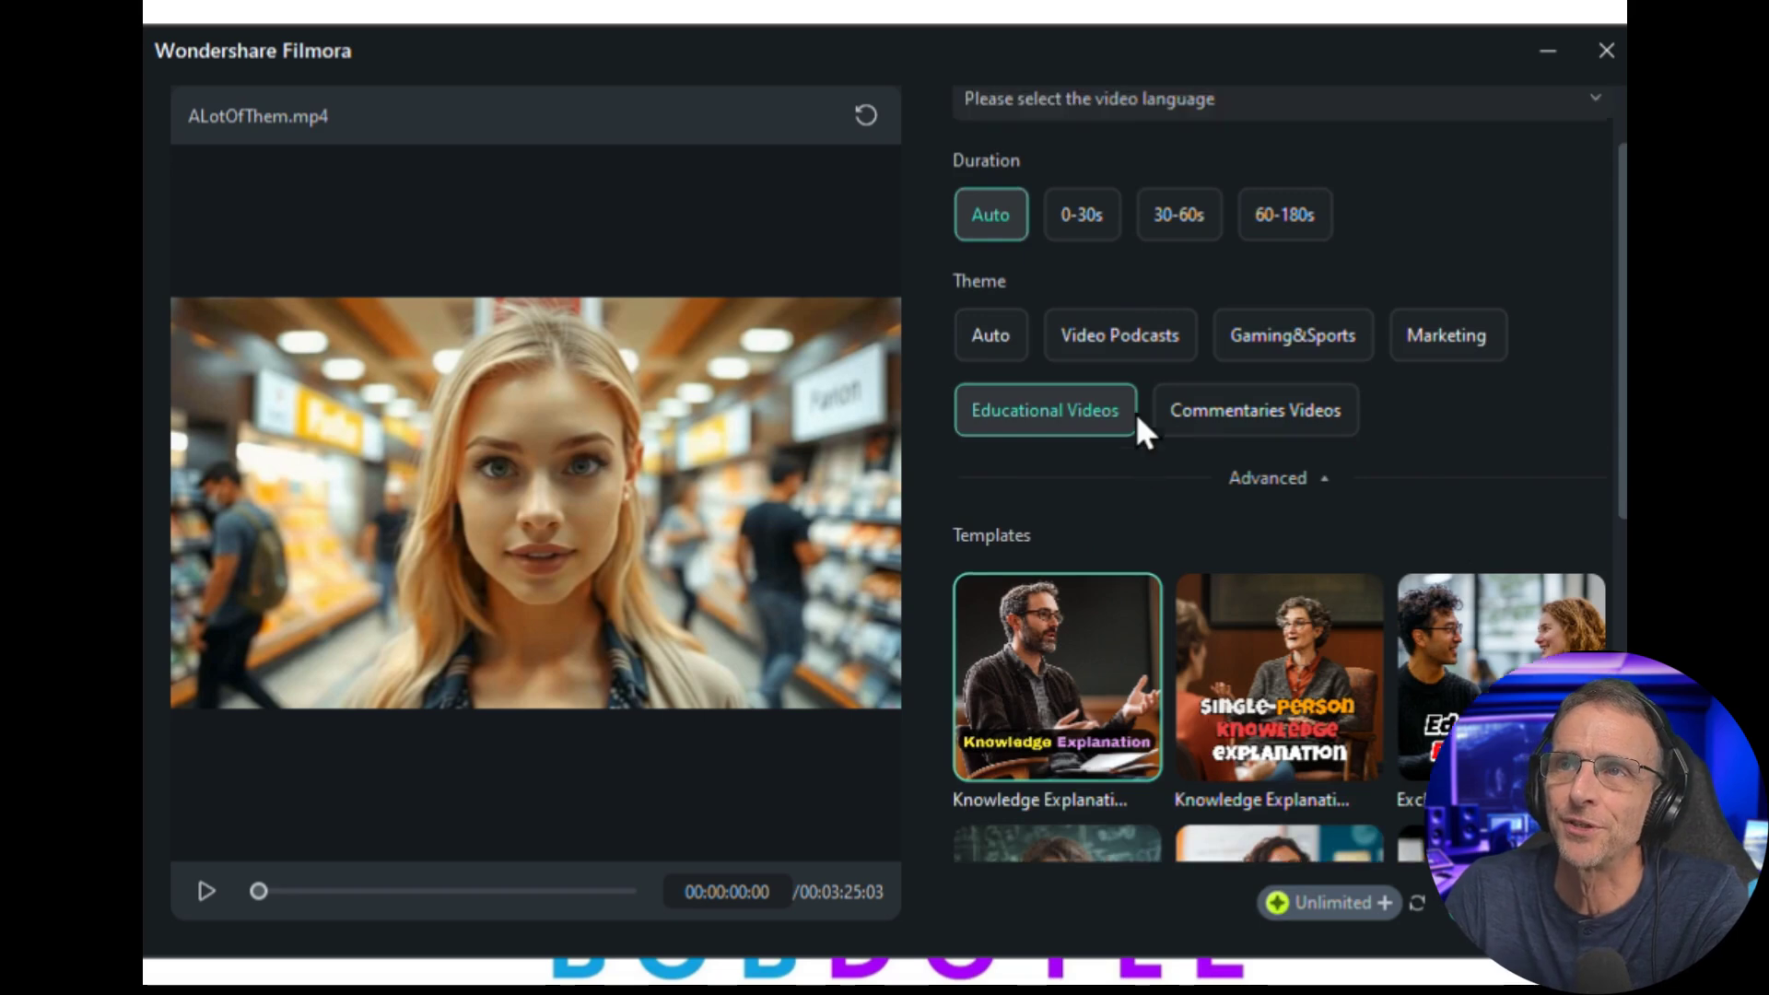
click(1166, 313)
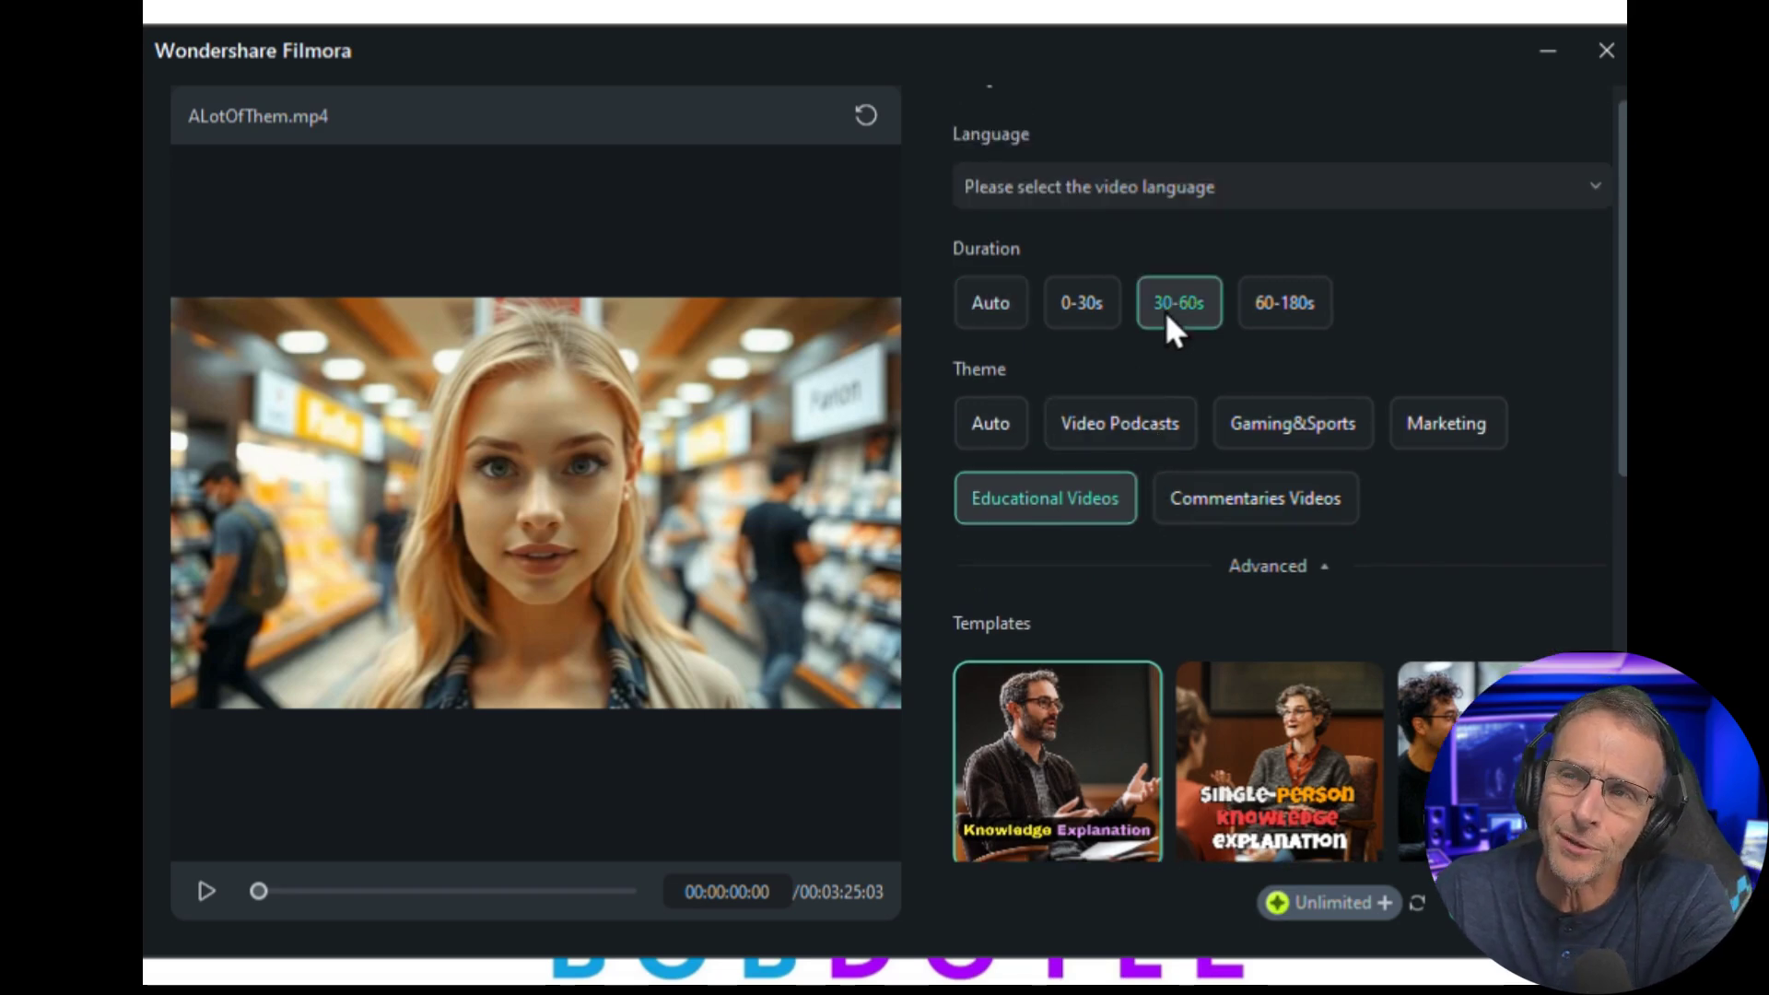
click(1143, 189)
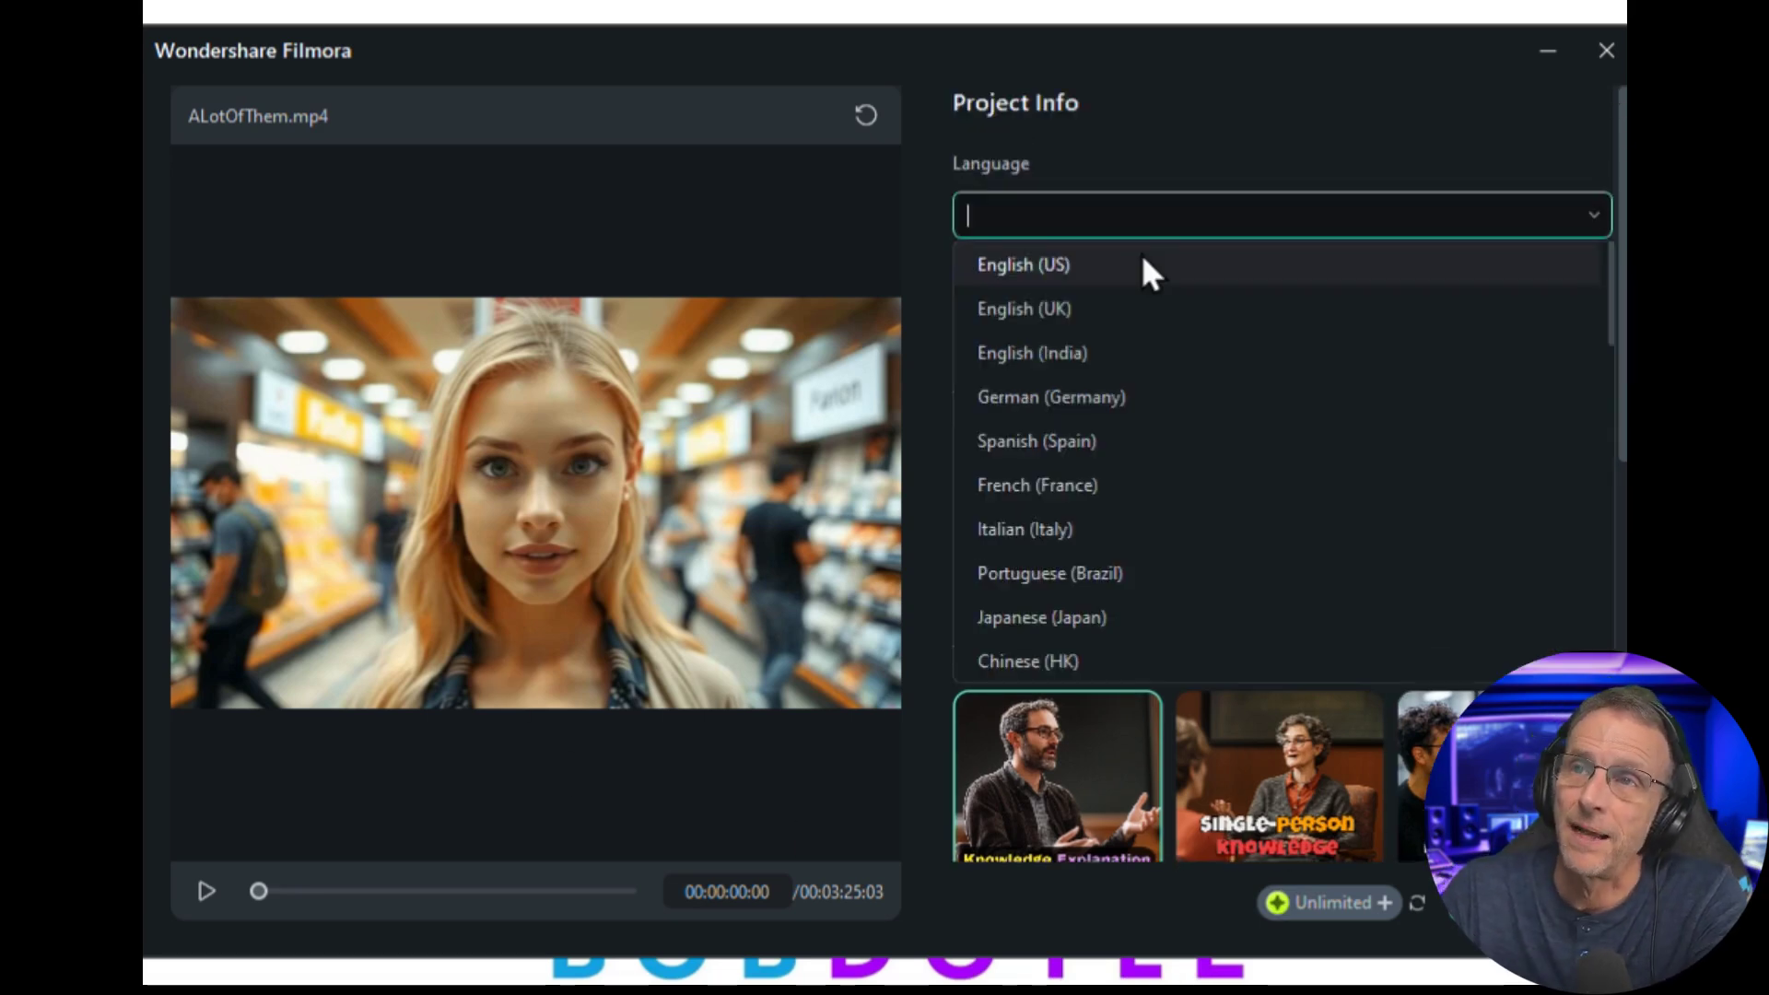
click(1145, 267)
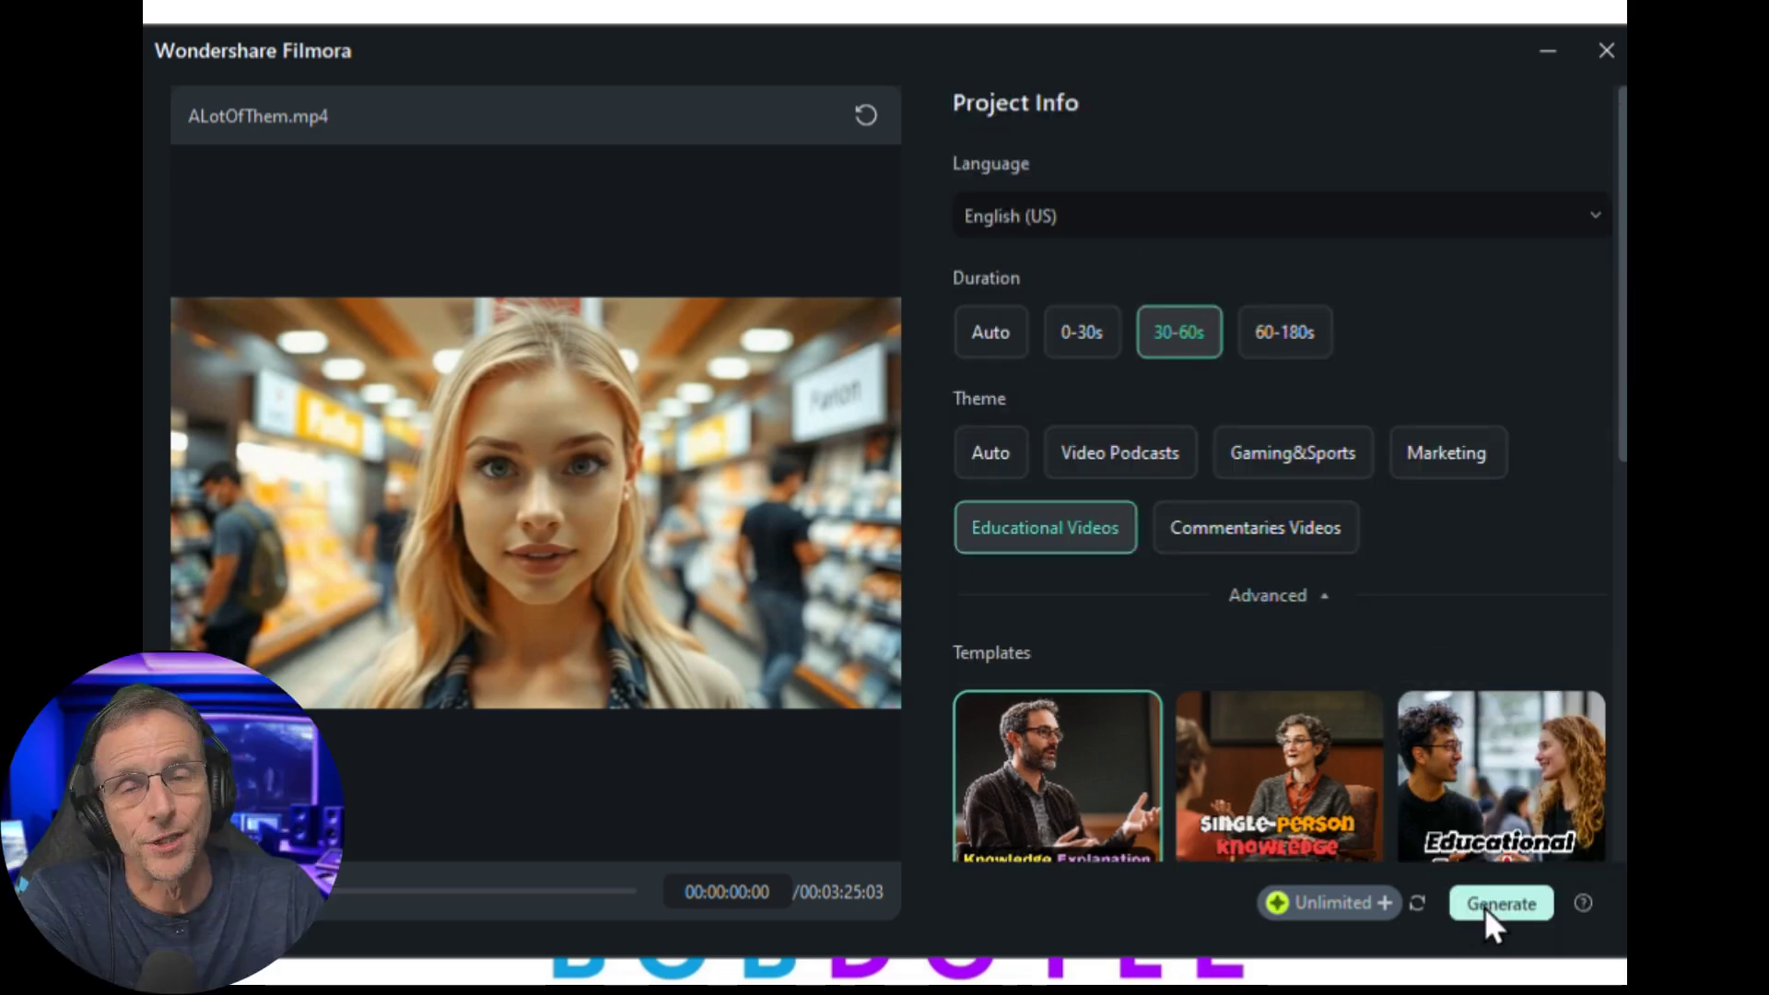
click(1484, 906)
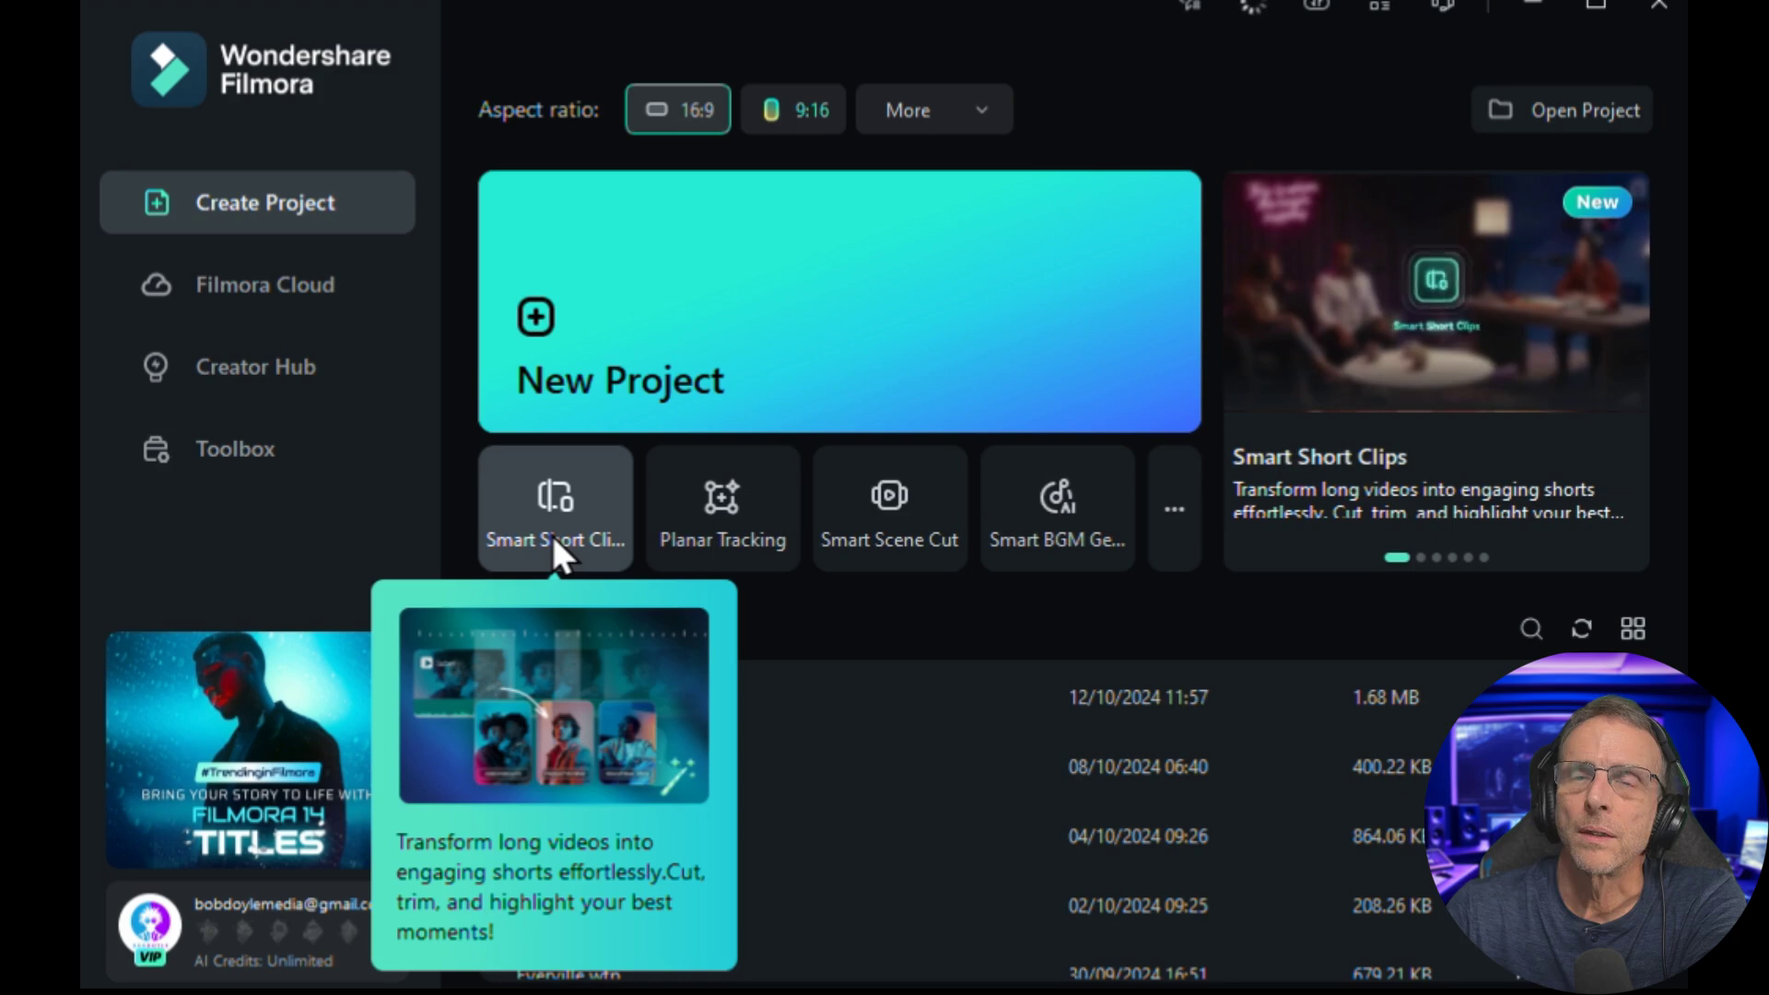
Reopen Smart Short Clips and open the ALotOfThem.mp4 generated record
click(551, 535)
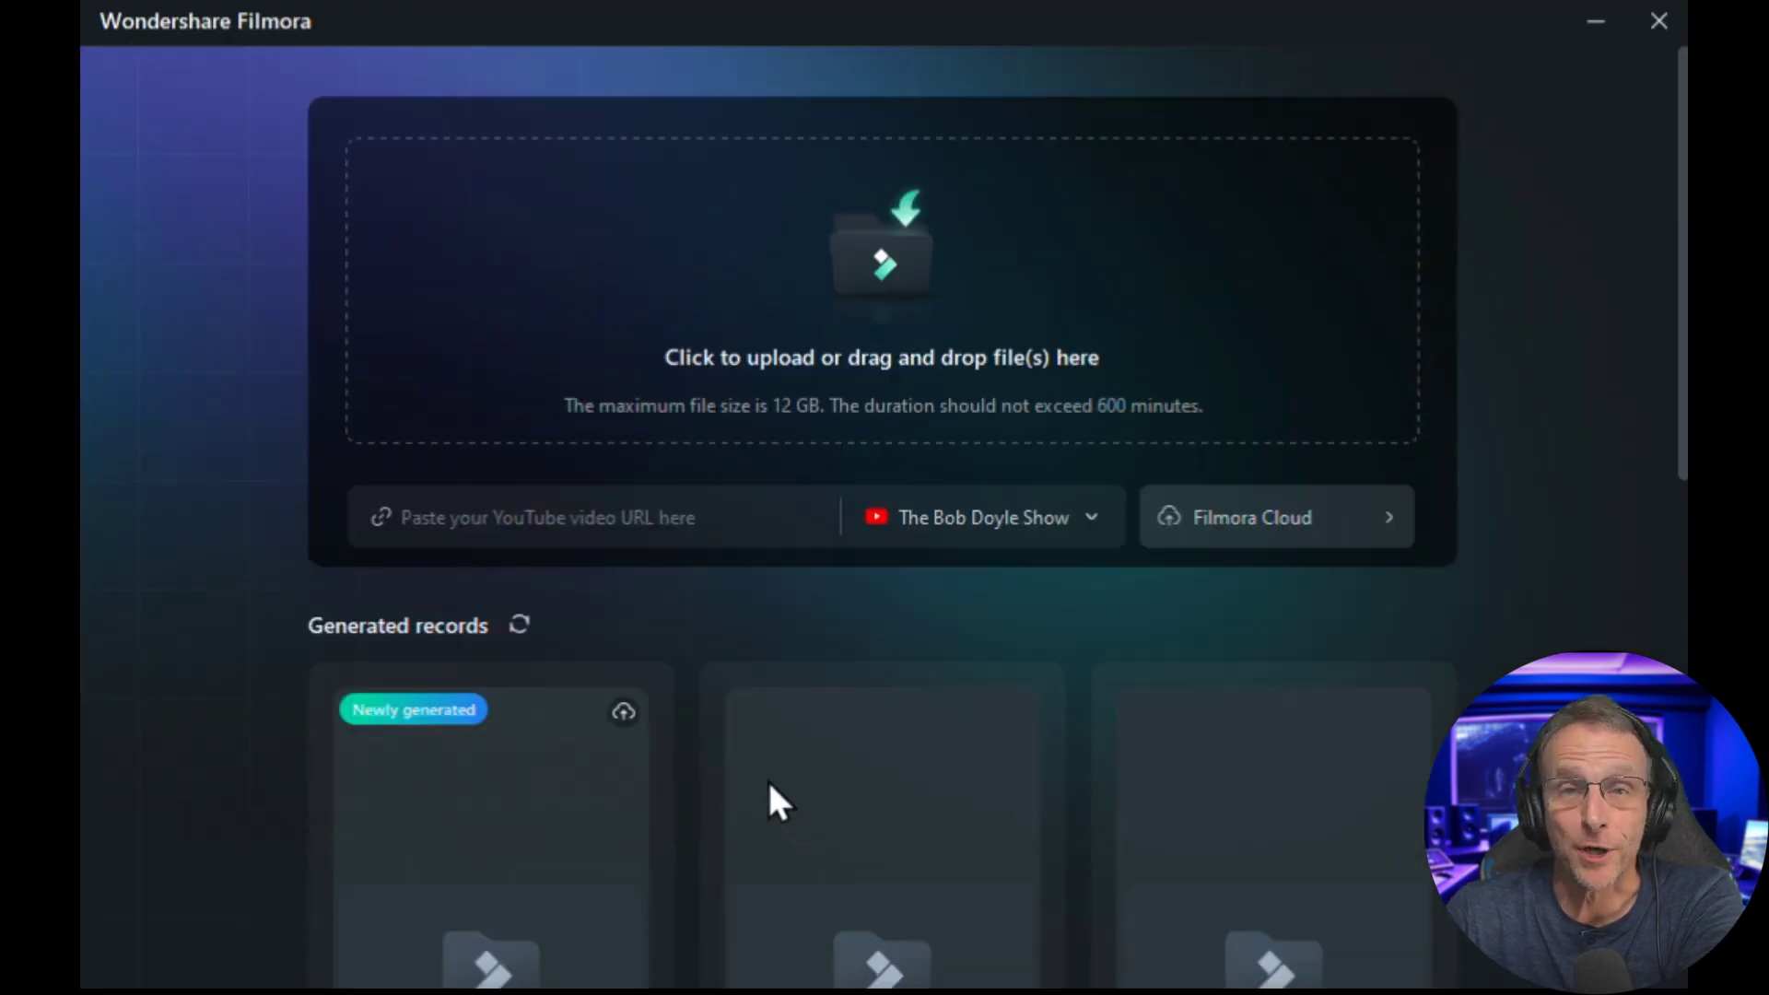
scroll(571, 664, down, 5)
scroll(558, 610, down, 2)
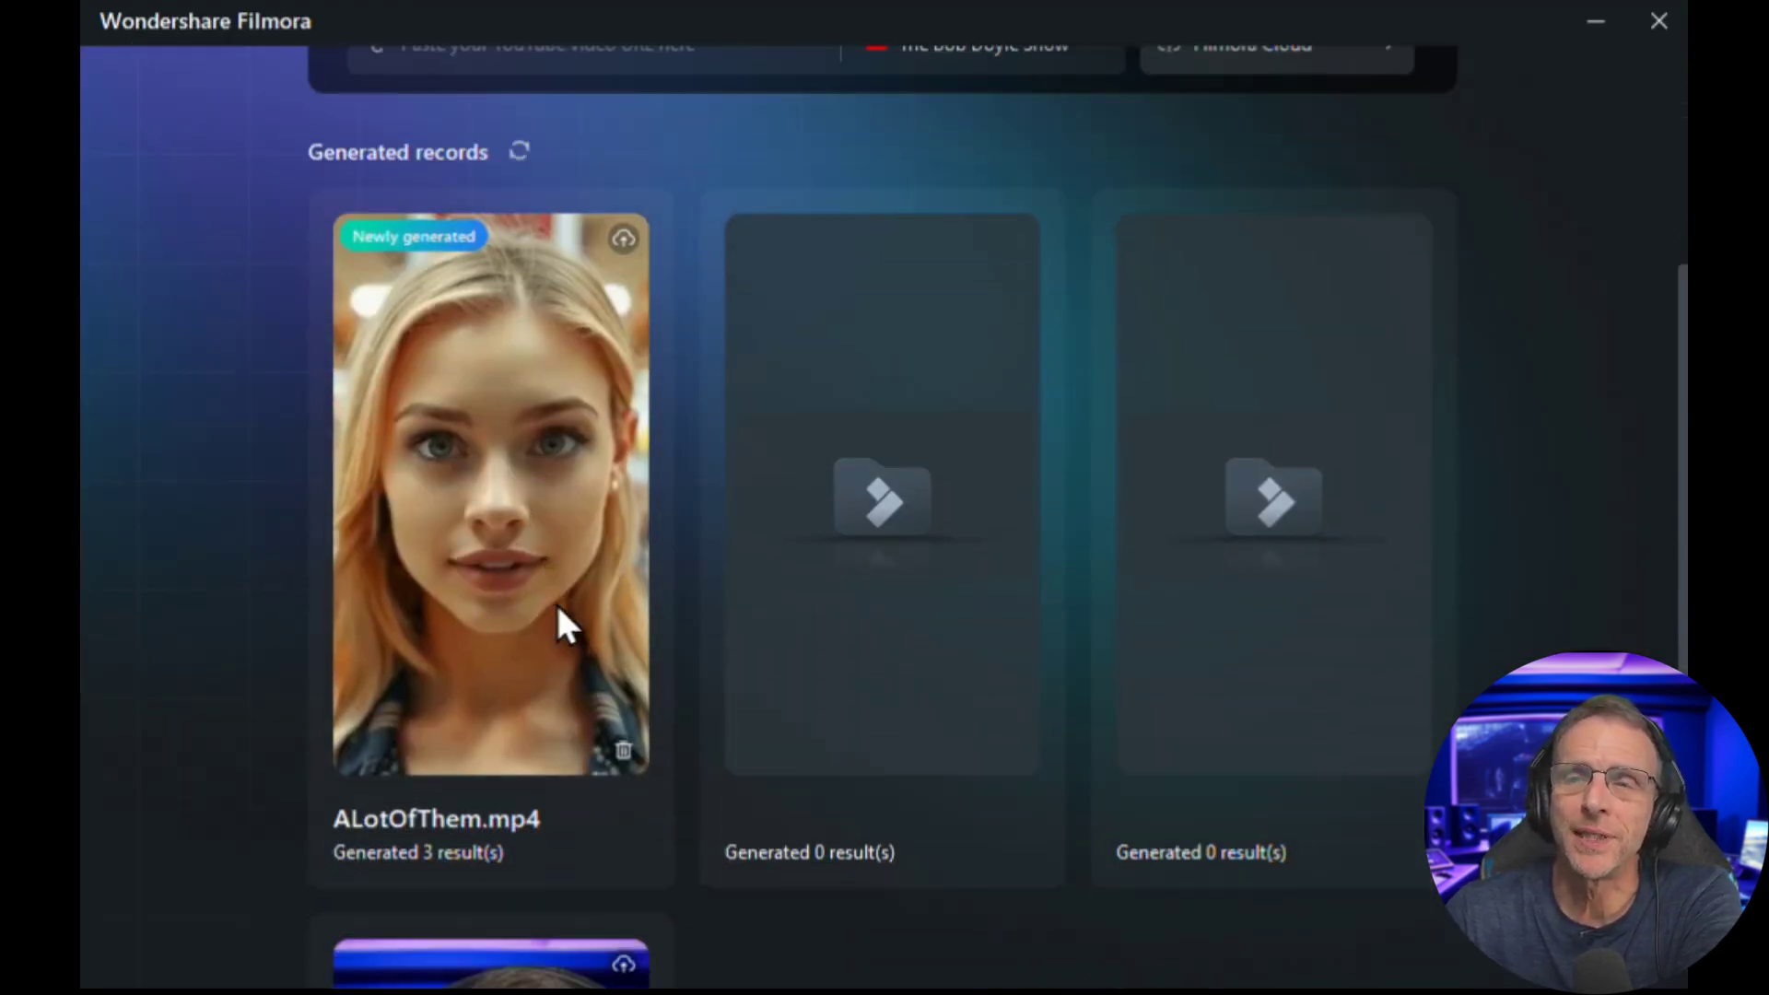
click(535, 546)
Preview result #1, Unexpected Office Drama (8.2/10)
scroll(1644, 612, up, 10)
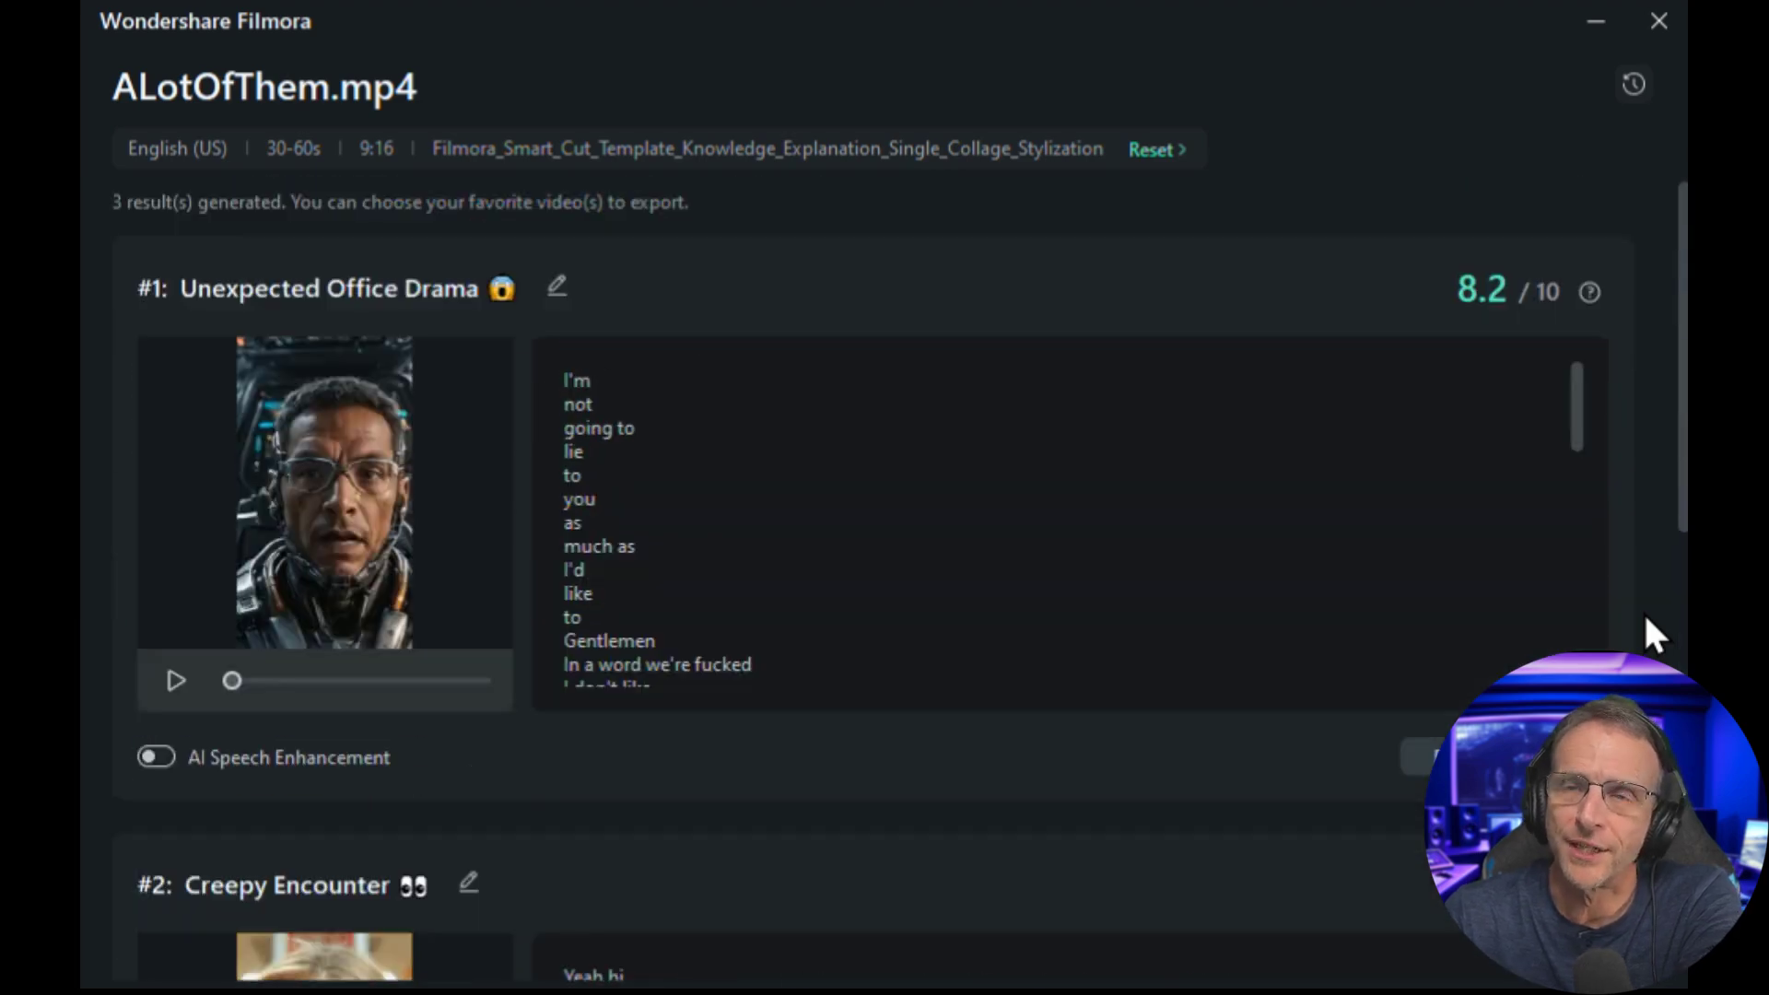
scroll(645, 507, down, 4)
scroll(552, 534, up, 4)
click(176, 680)
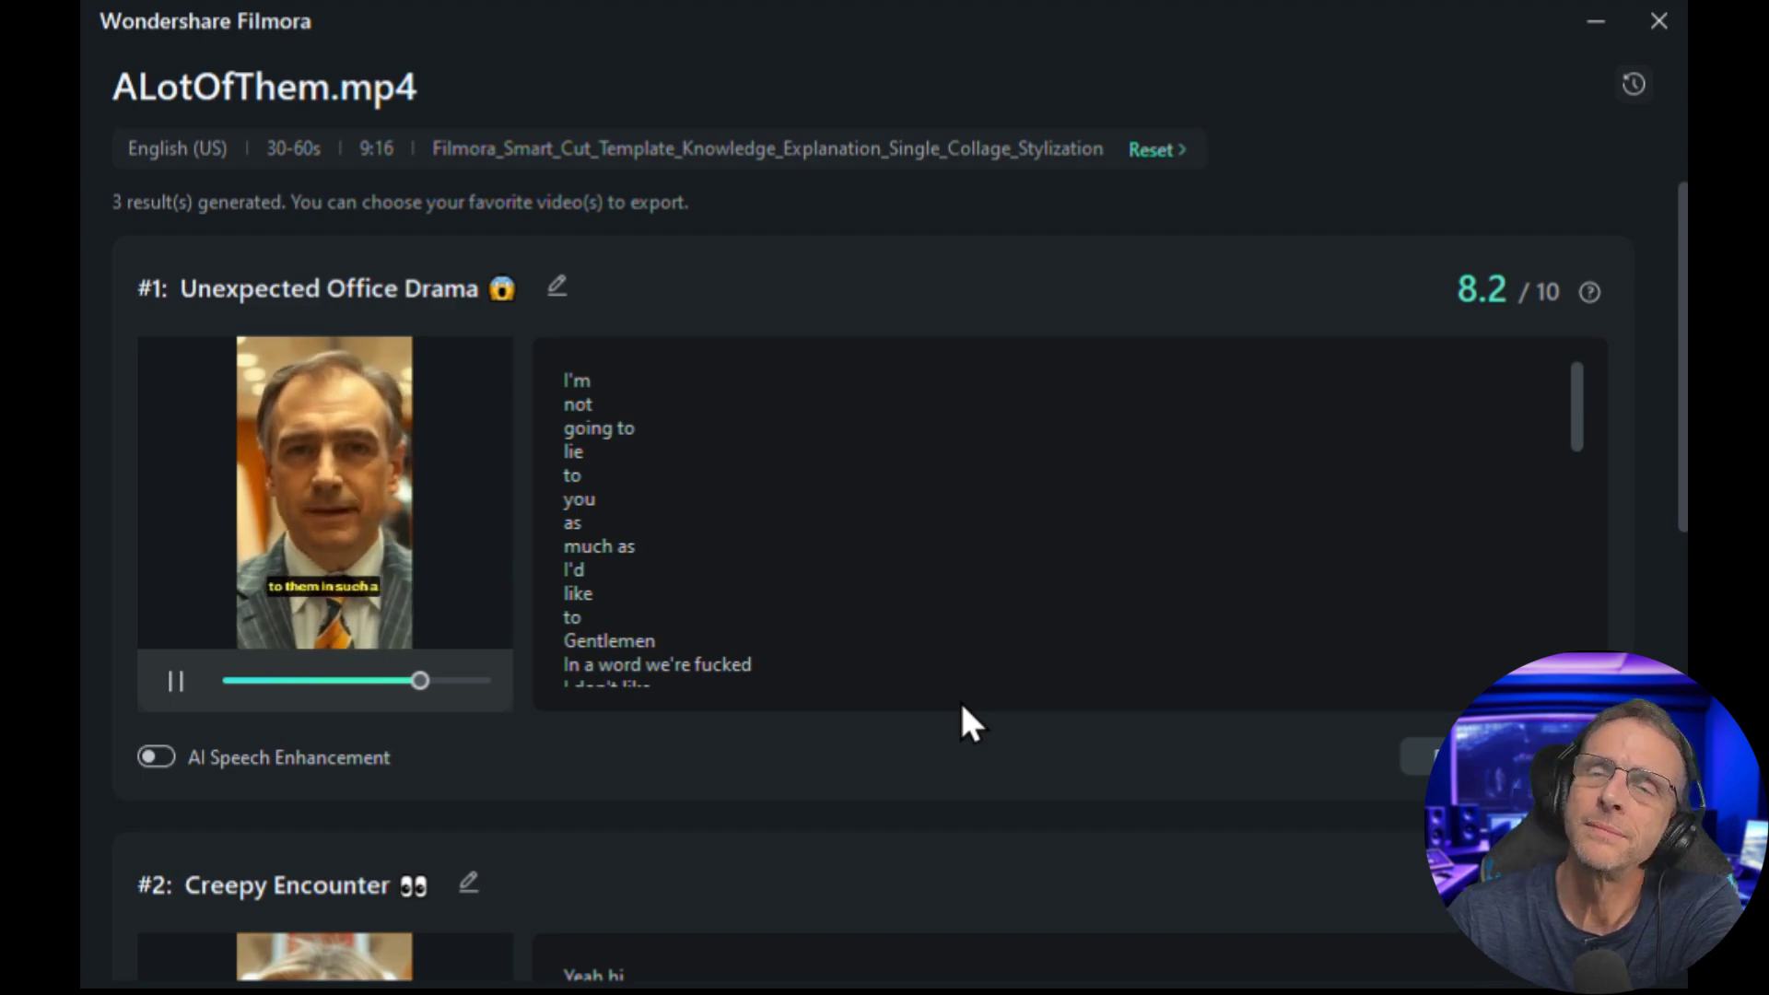
Preview result #2 Creepy Encounter and result #3 A Walk in the Garden
scroll(610, 761, down, 4)
scroll(608, 757, down, 2)
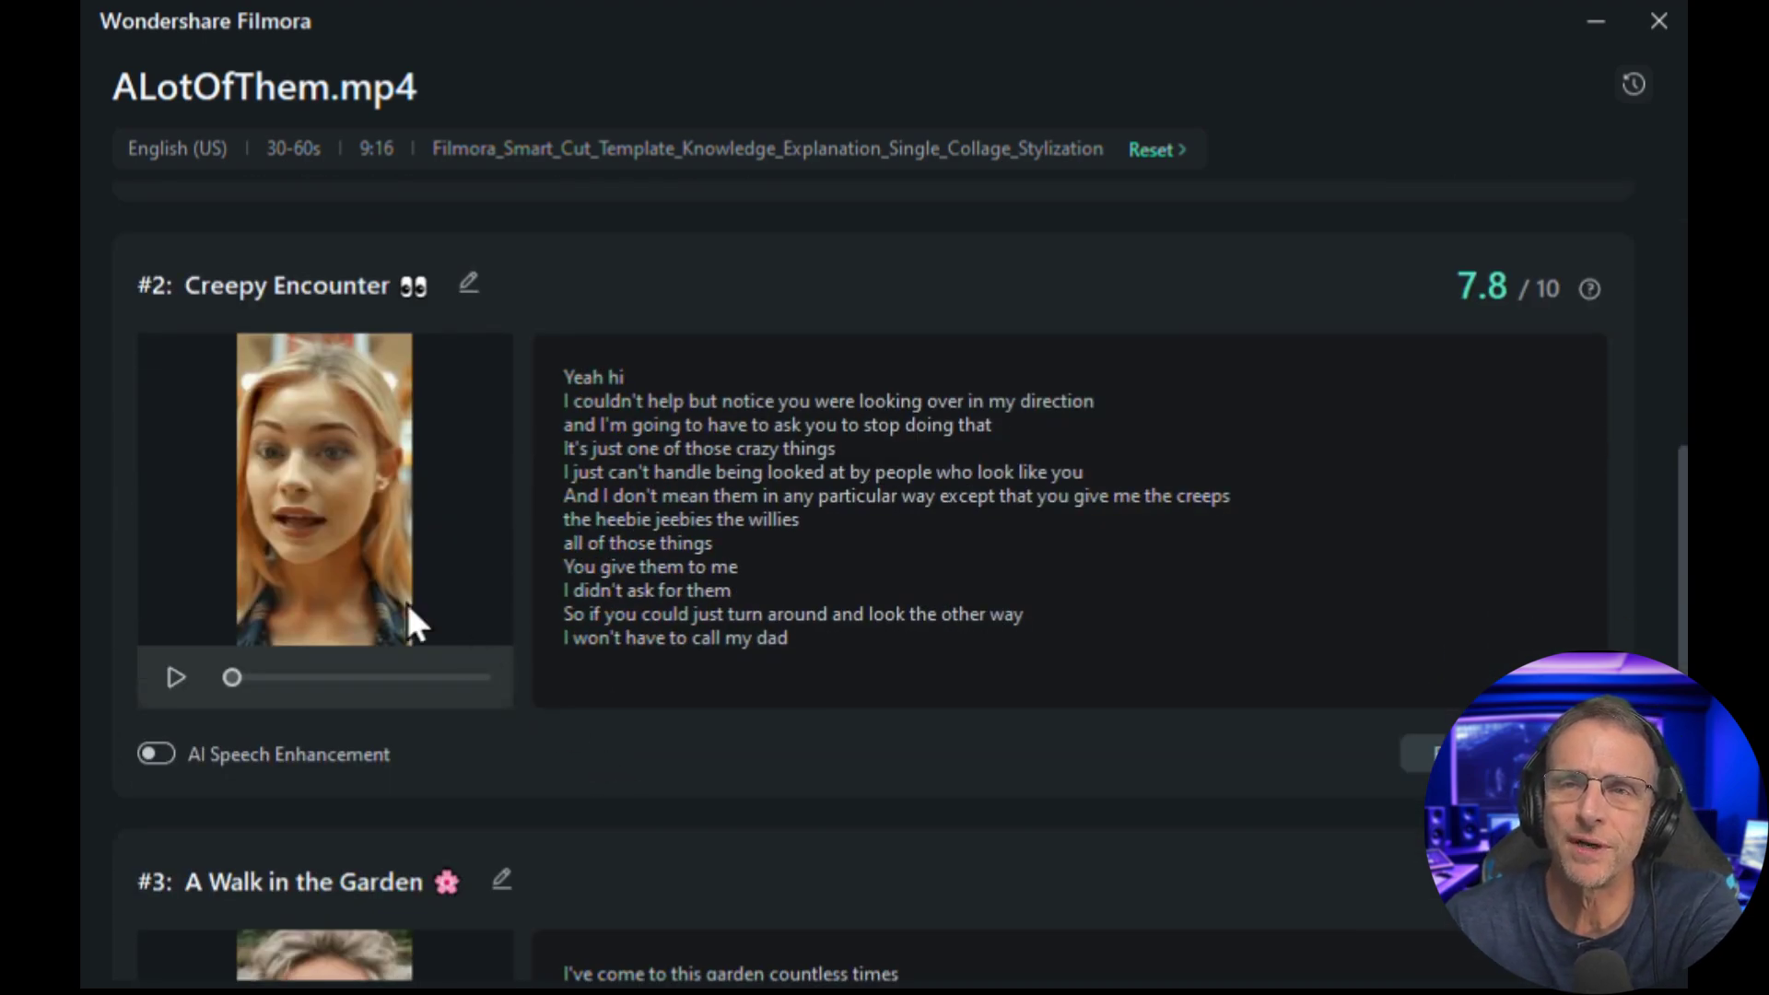
click(173, 678)
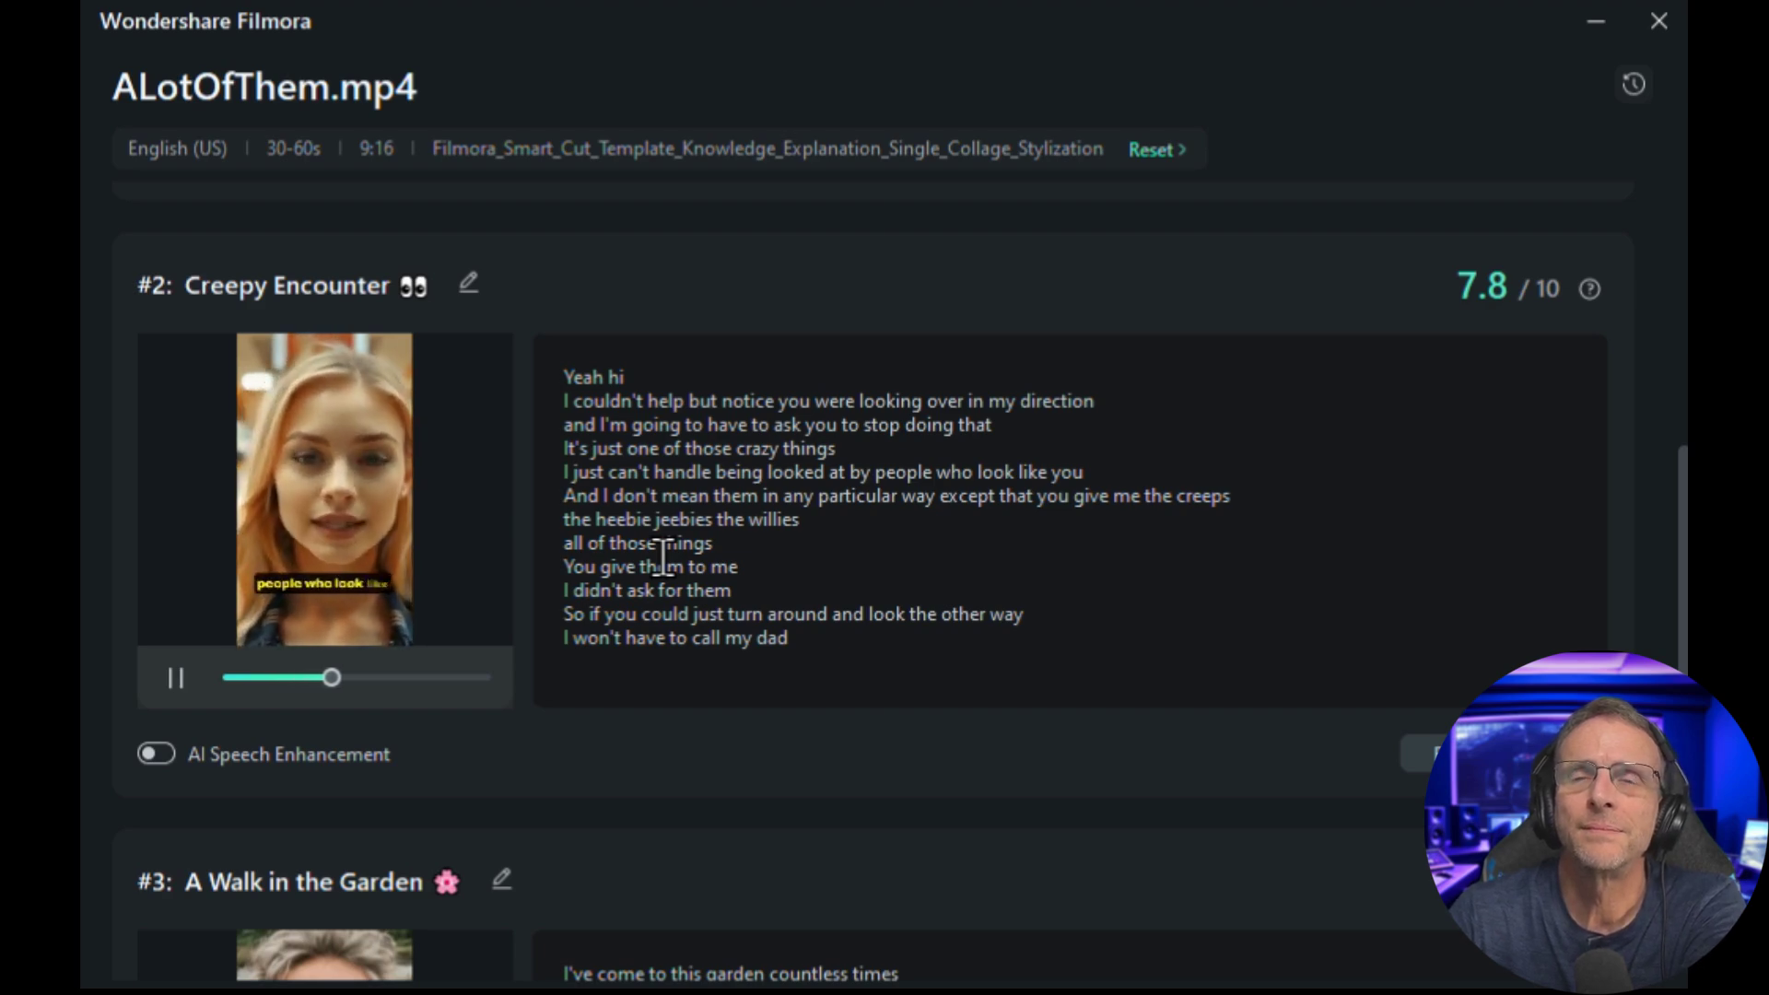
scroll(374, 754, down, 4)
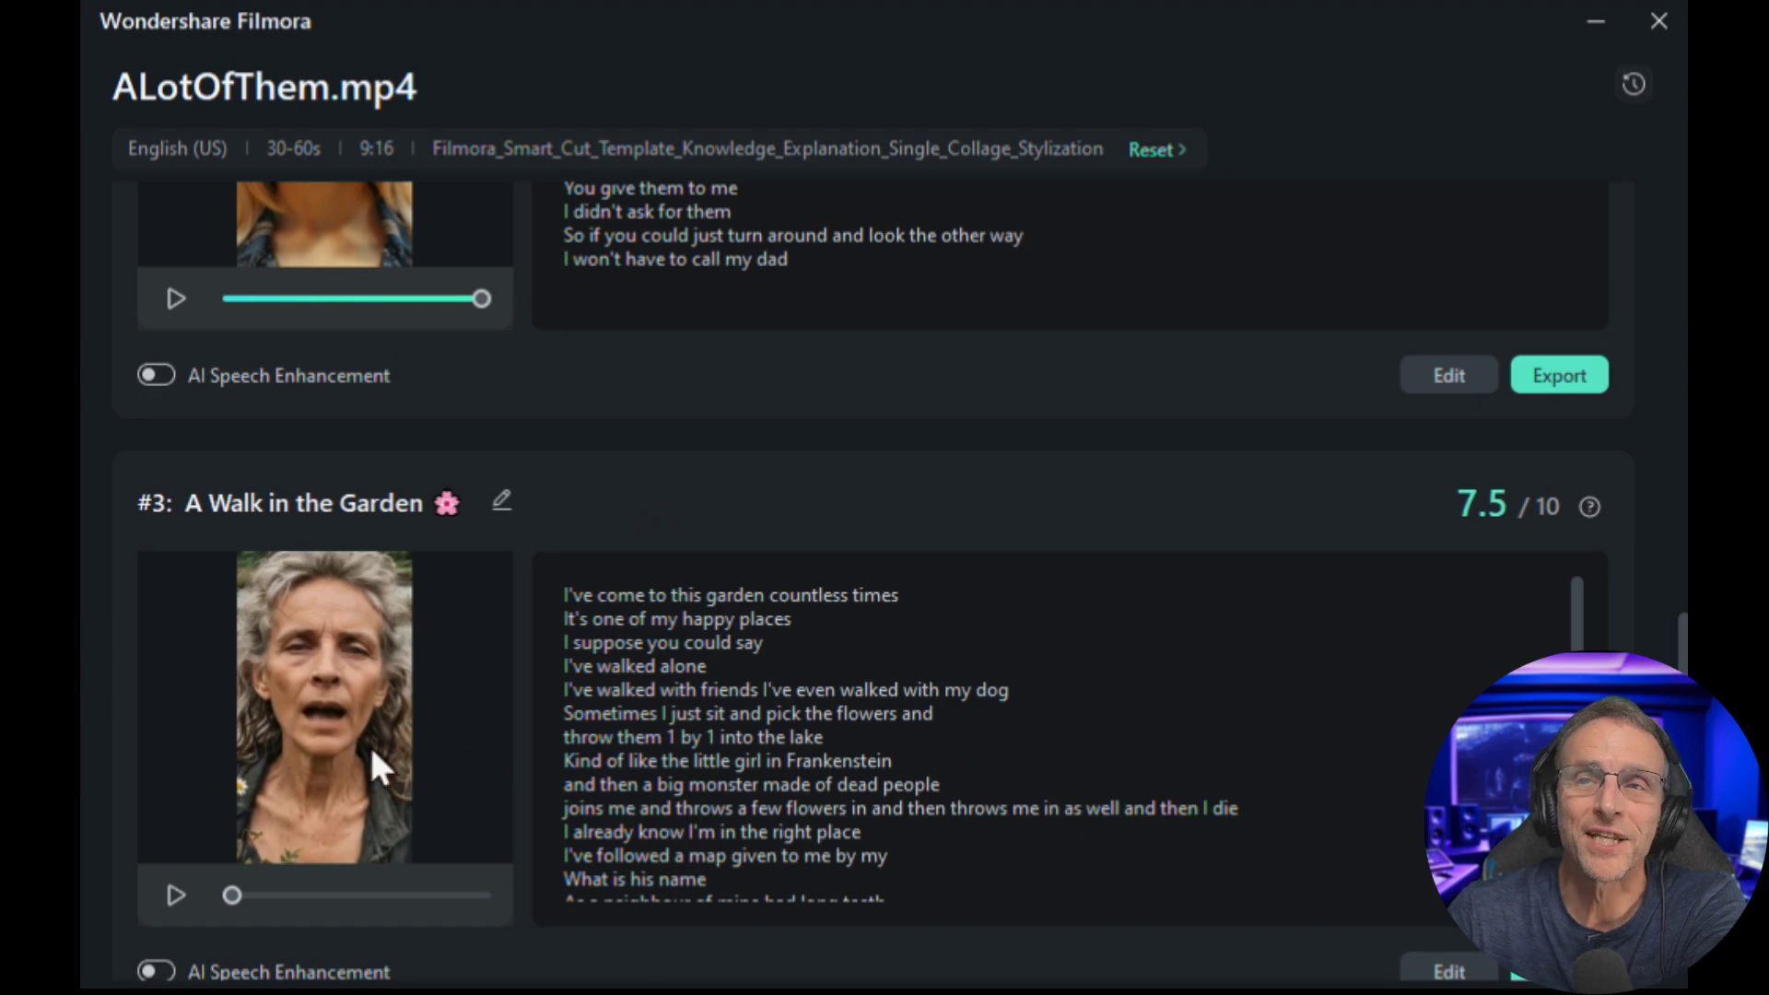
click(175, 898)
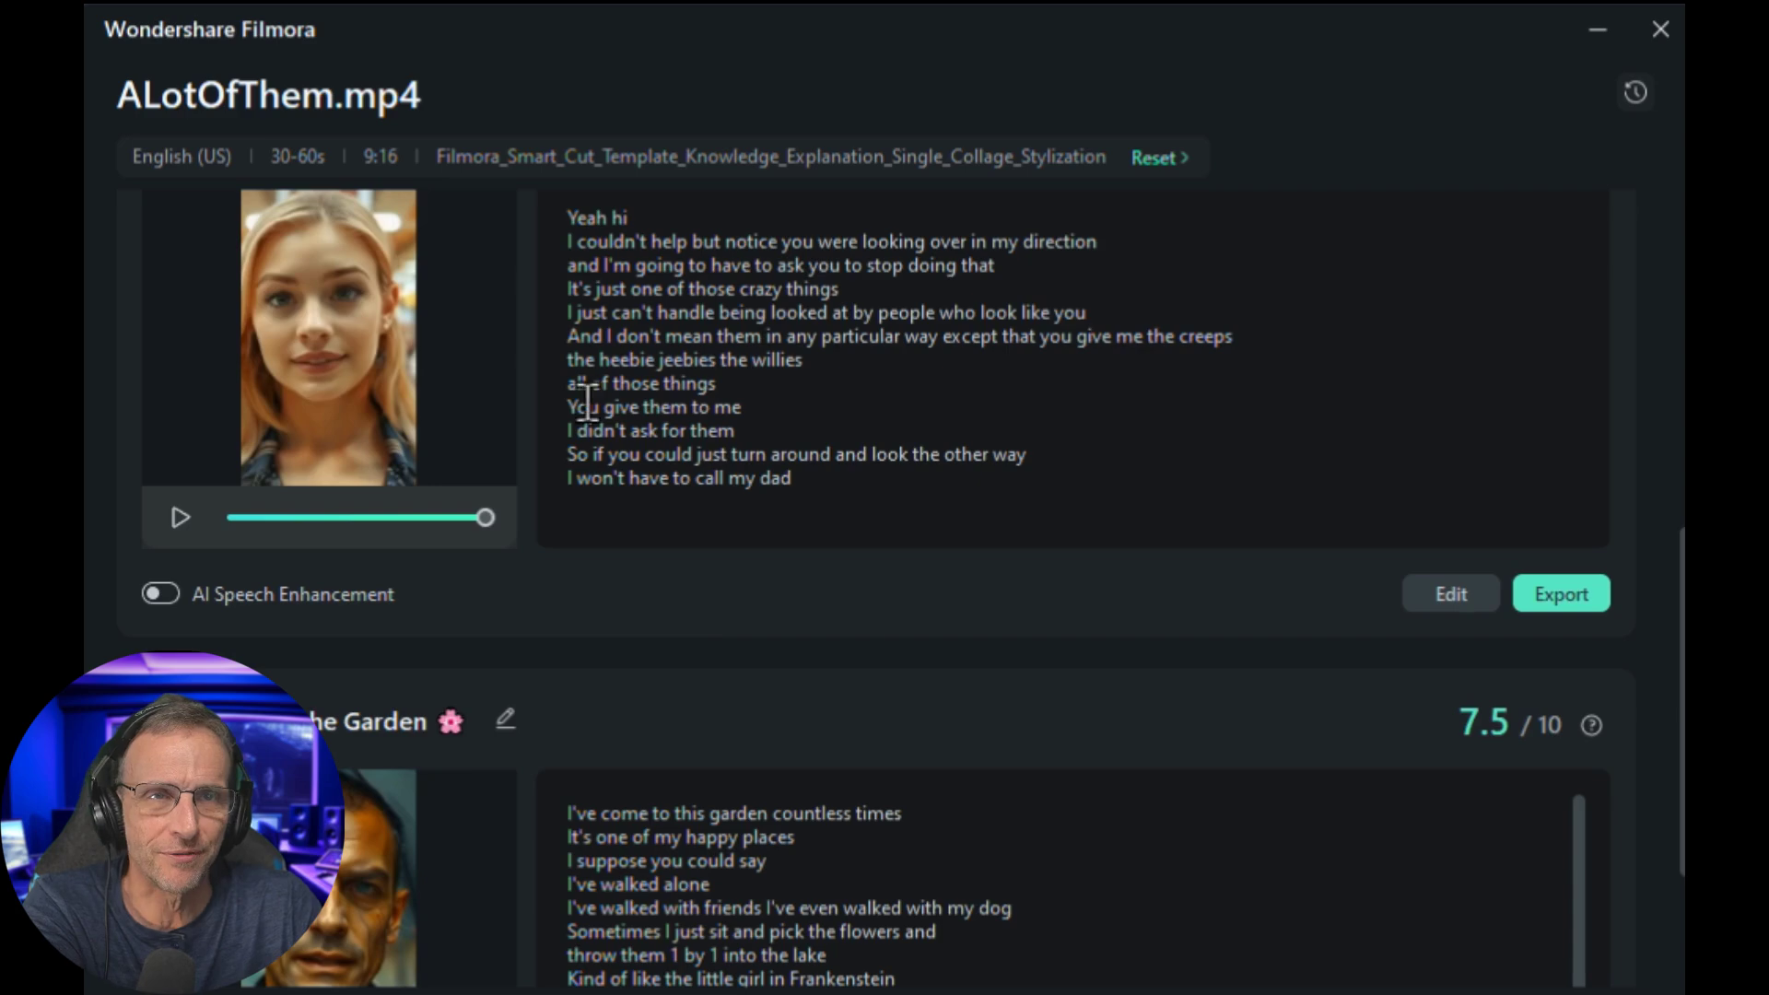
Scroll back up to the #2 Creepy Encounter result
scroll(461, 461, up, 2)
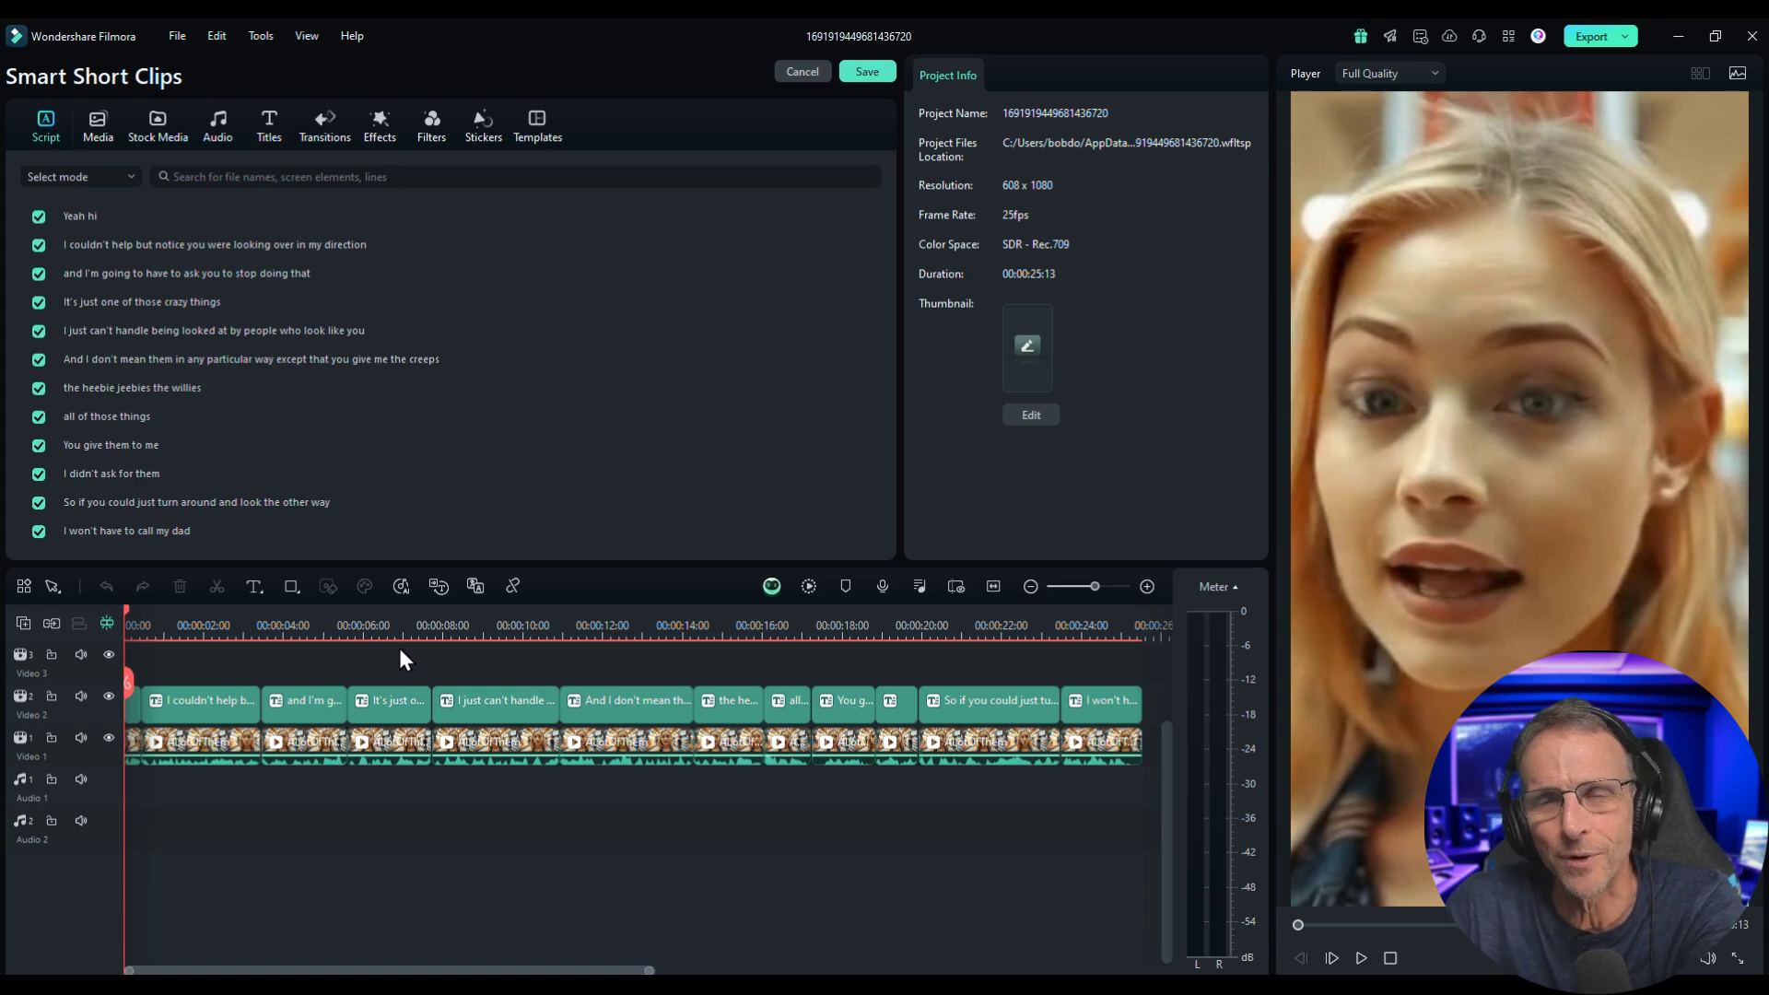
Generate background music with Smart BGM Generation and play the Creepy Encounter edit
click(400, 587)
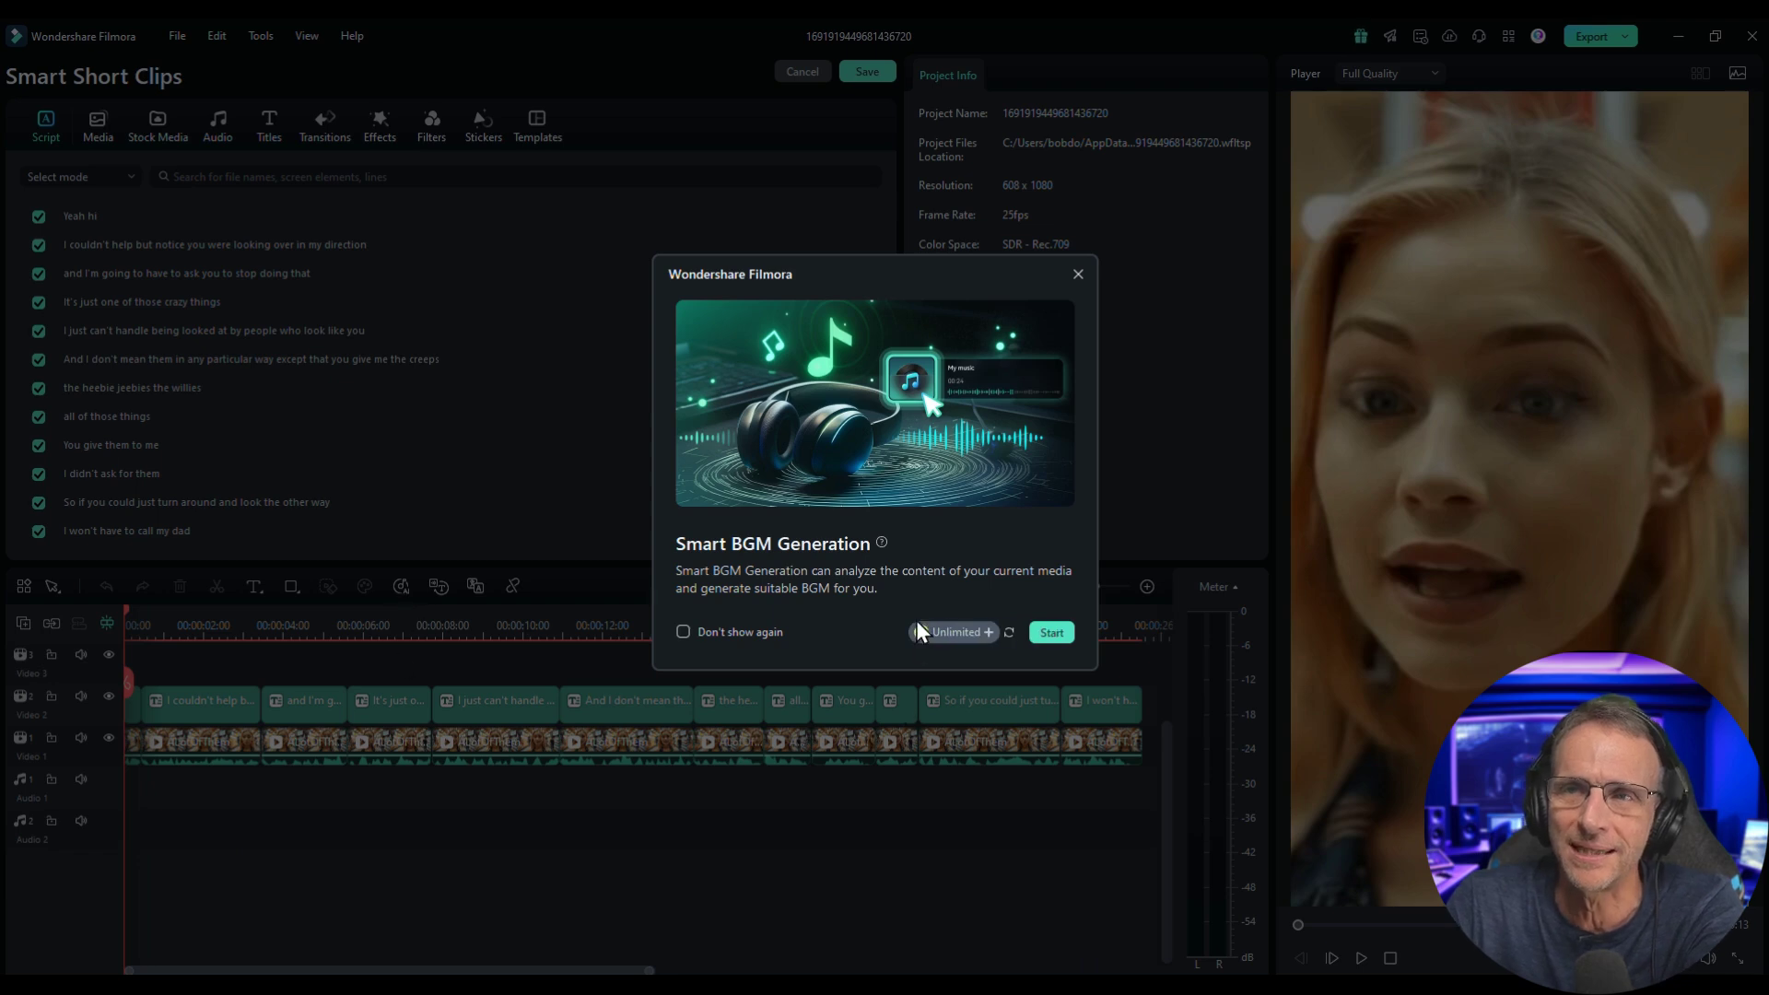
click(1050, 632)
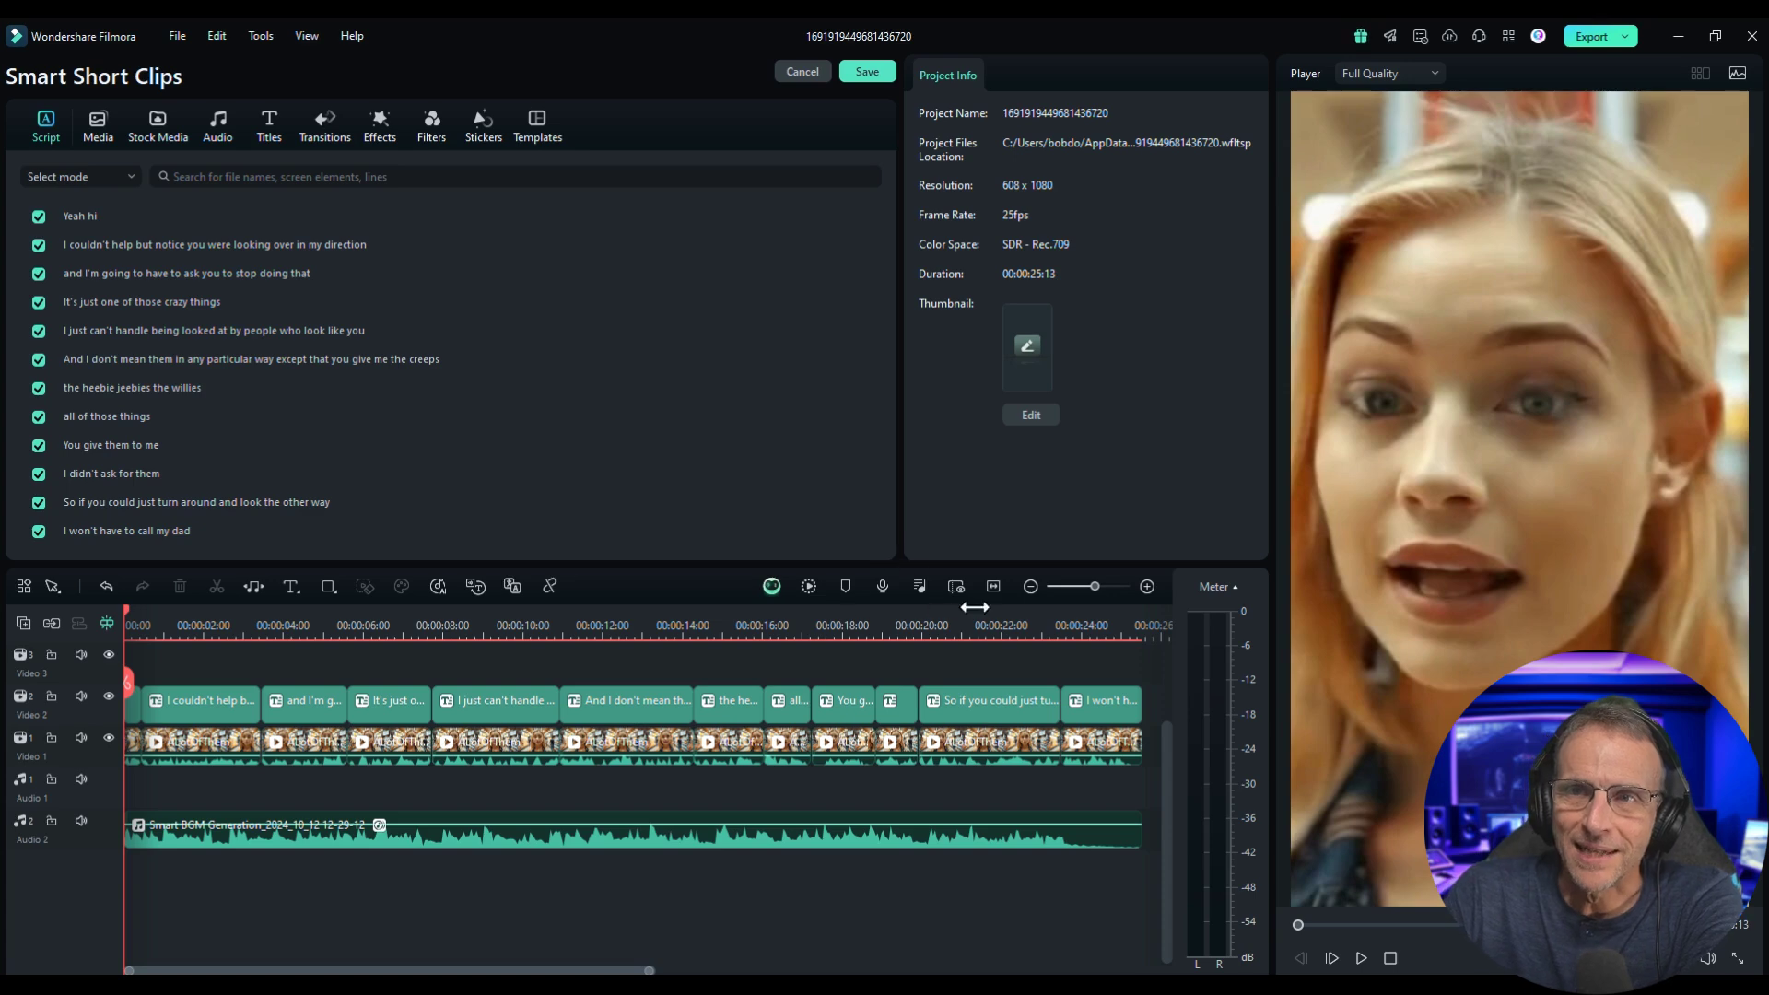
click(1360, 958)
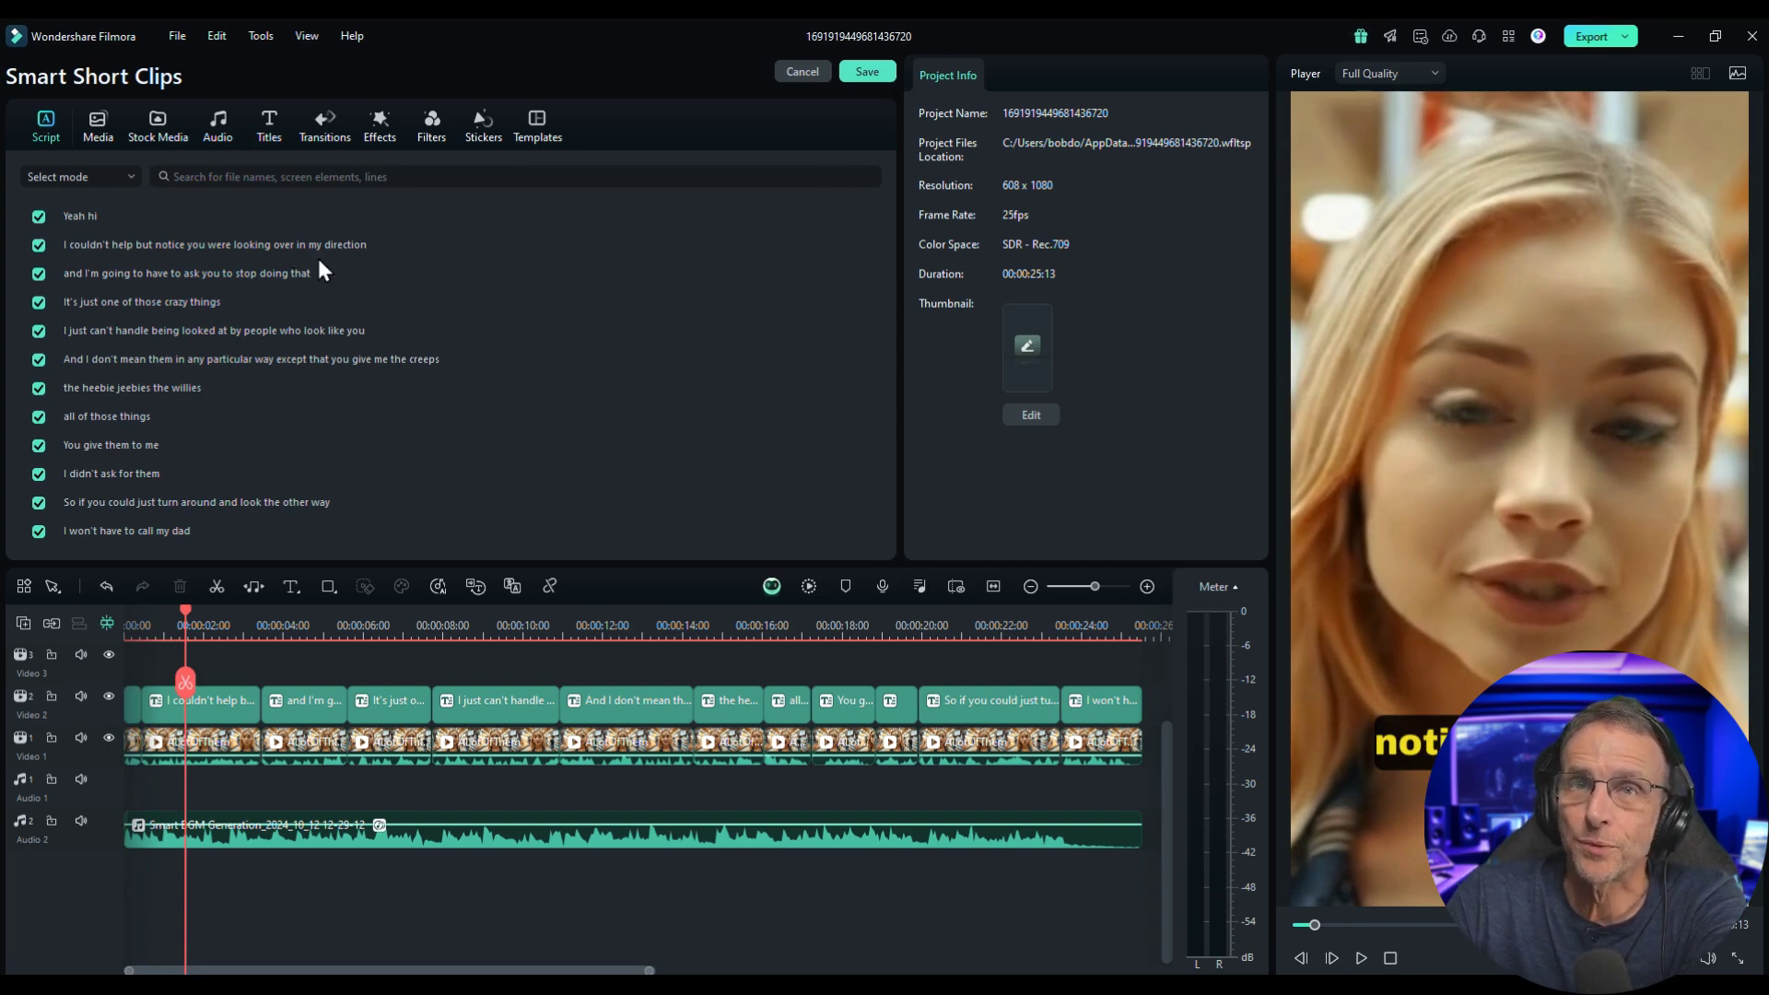
Select all timeline clips, enable Audio Ducking at 50%, and play back
drag(1112, 784, 68, 713)
click(1007, 75)
scroll(1078, 373, down, 1)
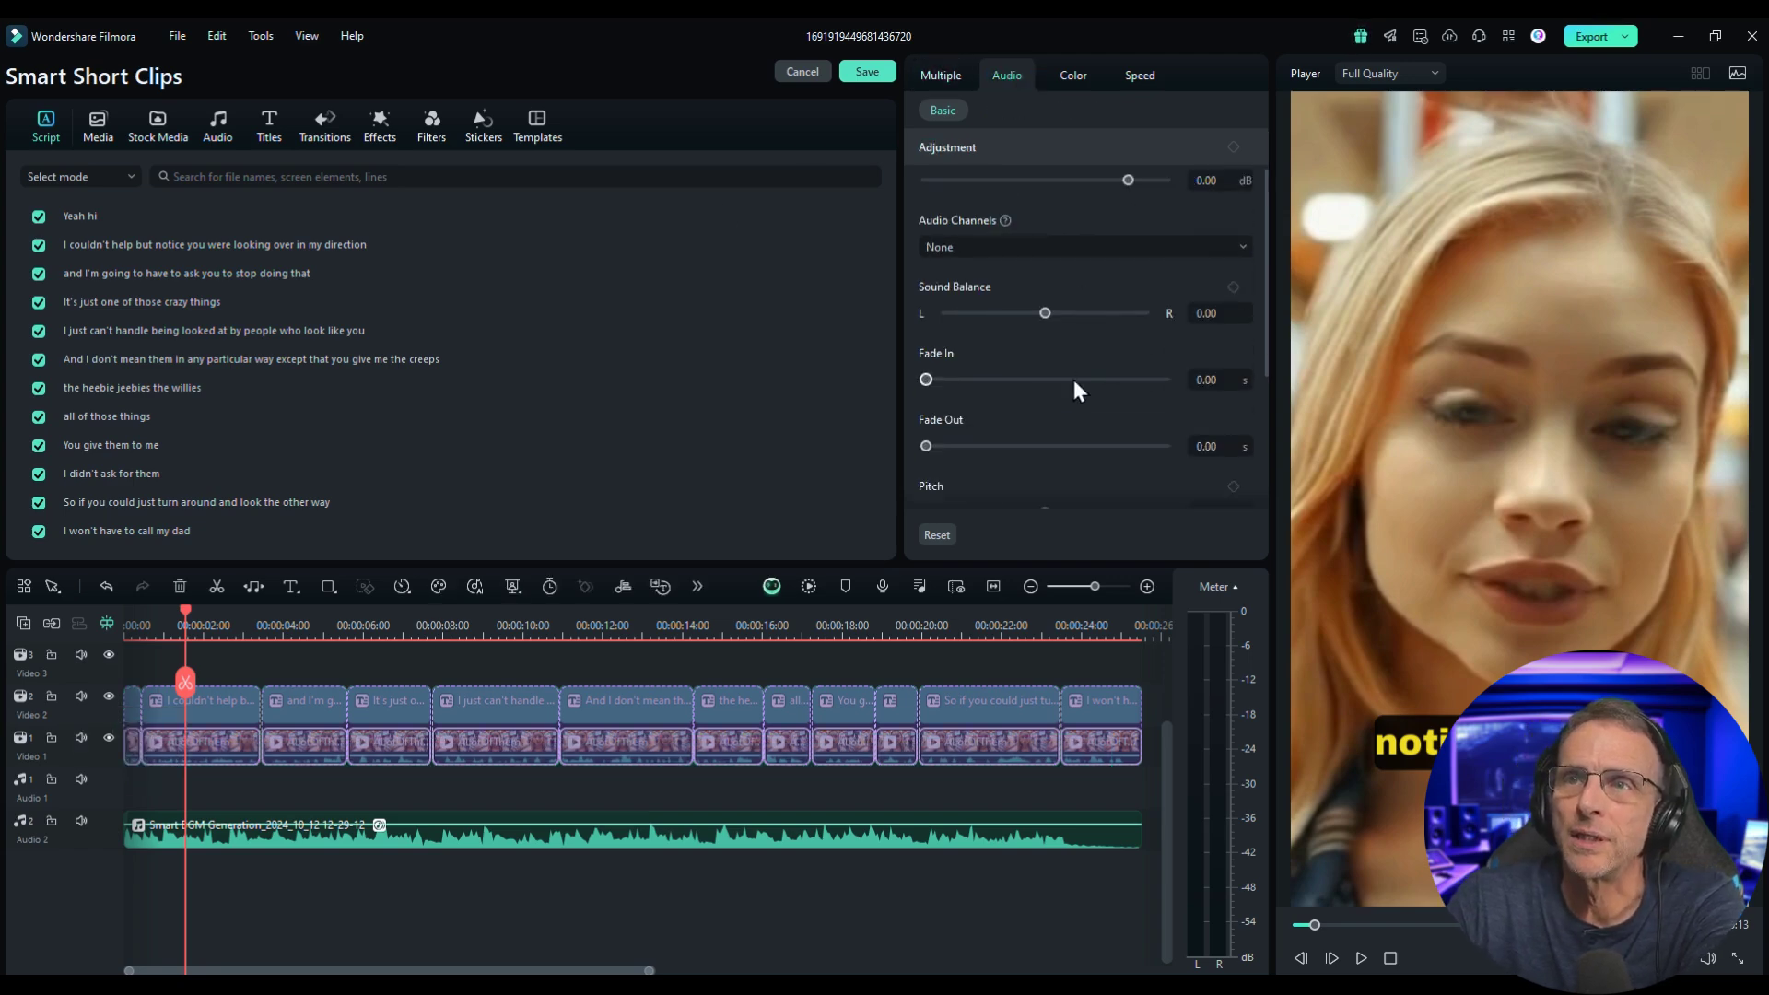
scroll(1076, 387, down, 2)
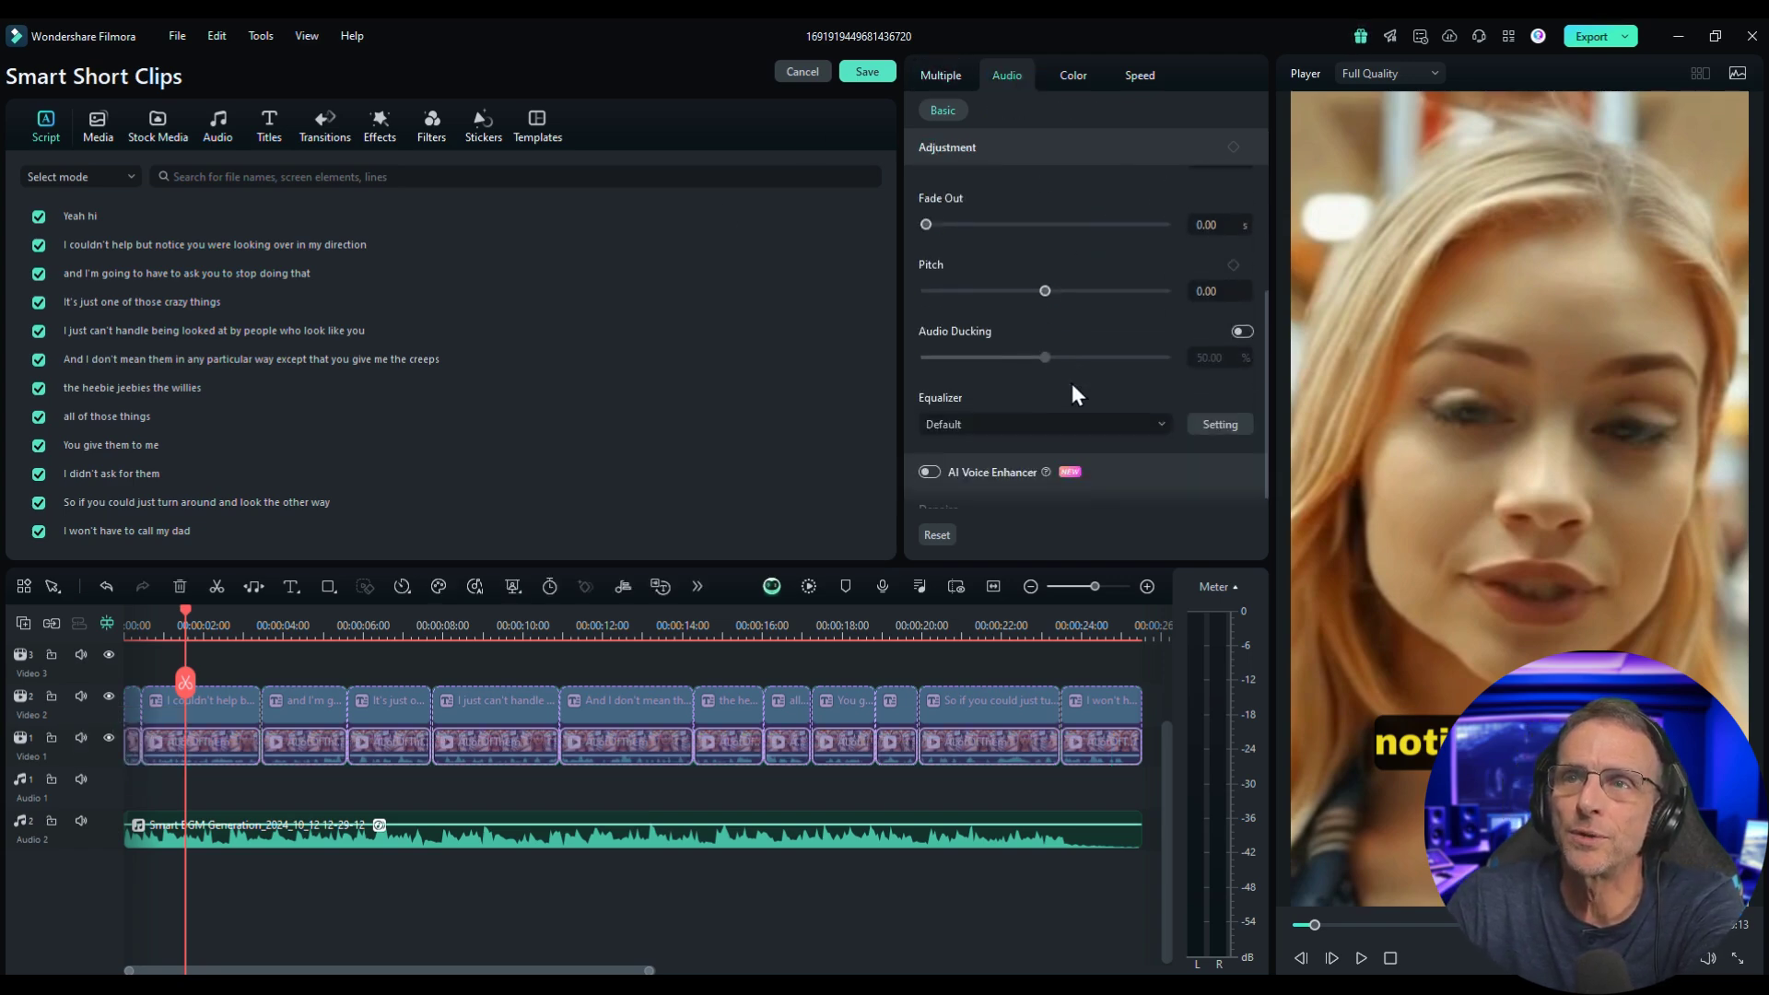
click(1241, 332)
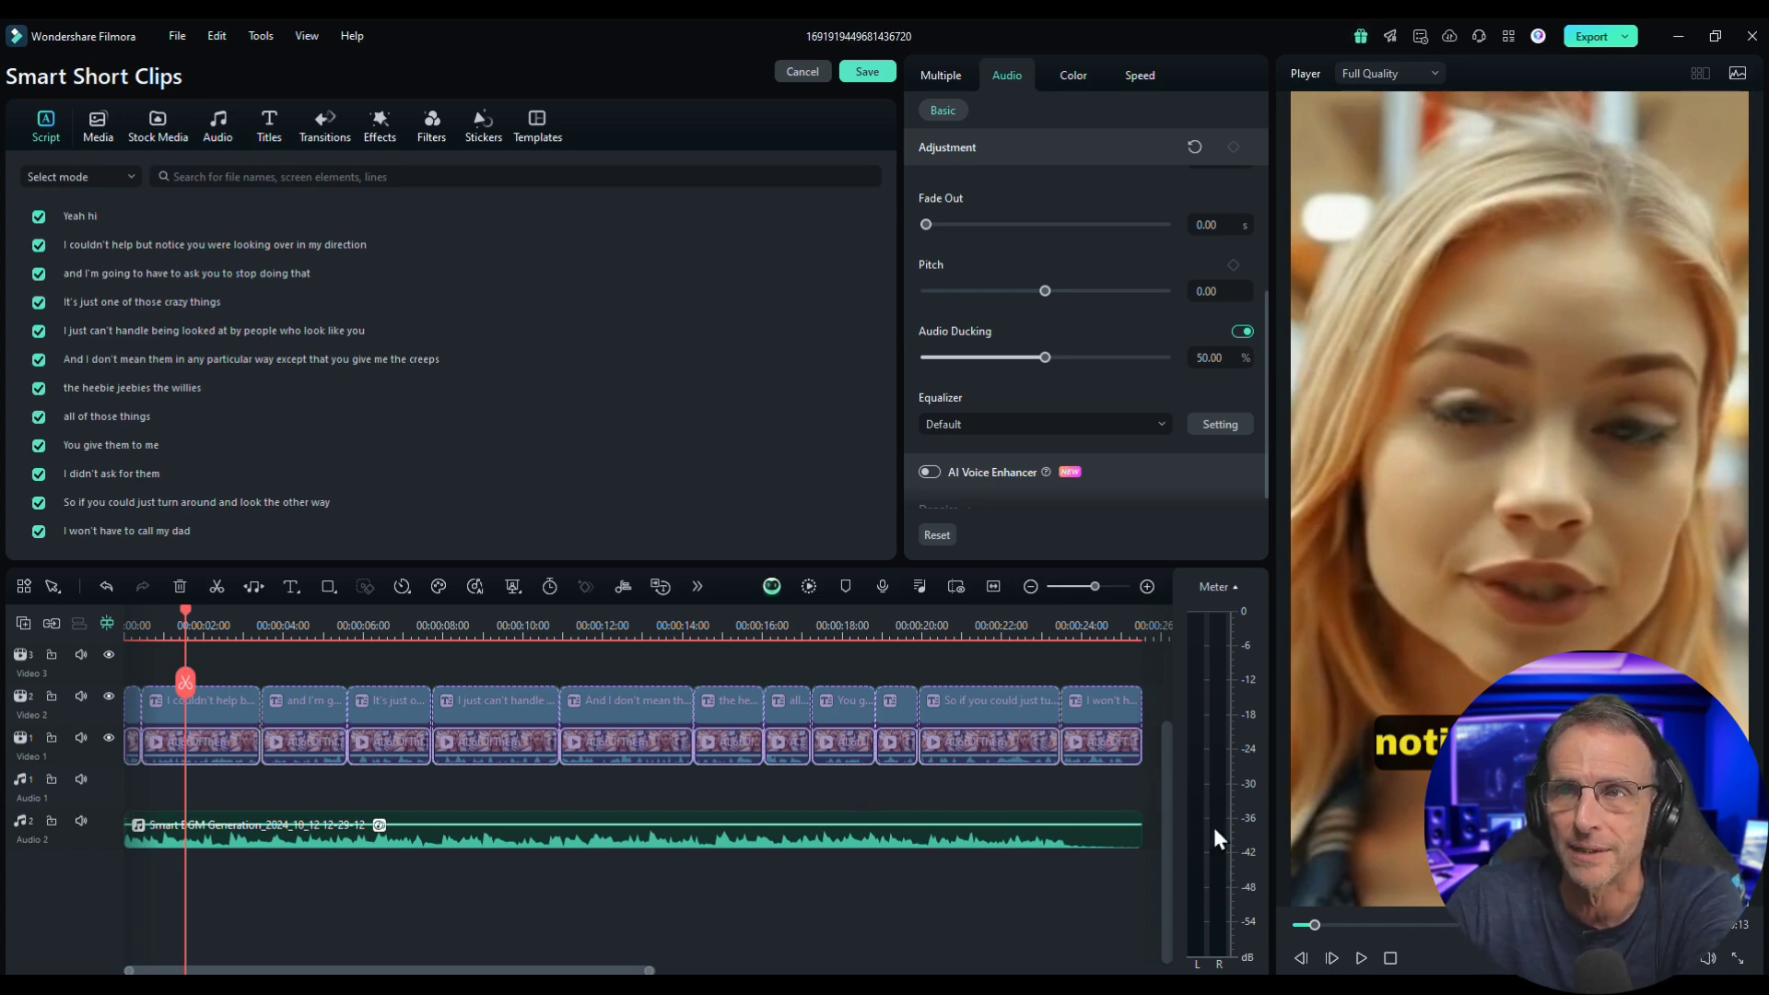
click(1361, 958)
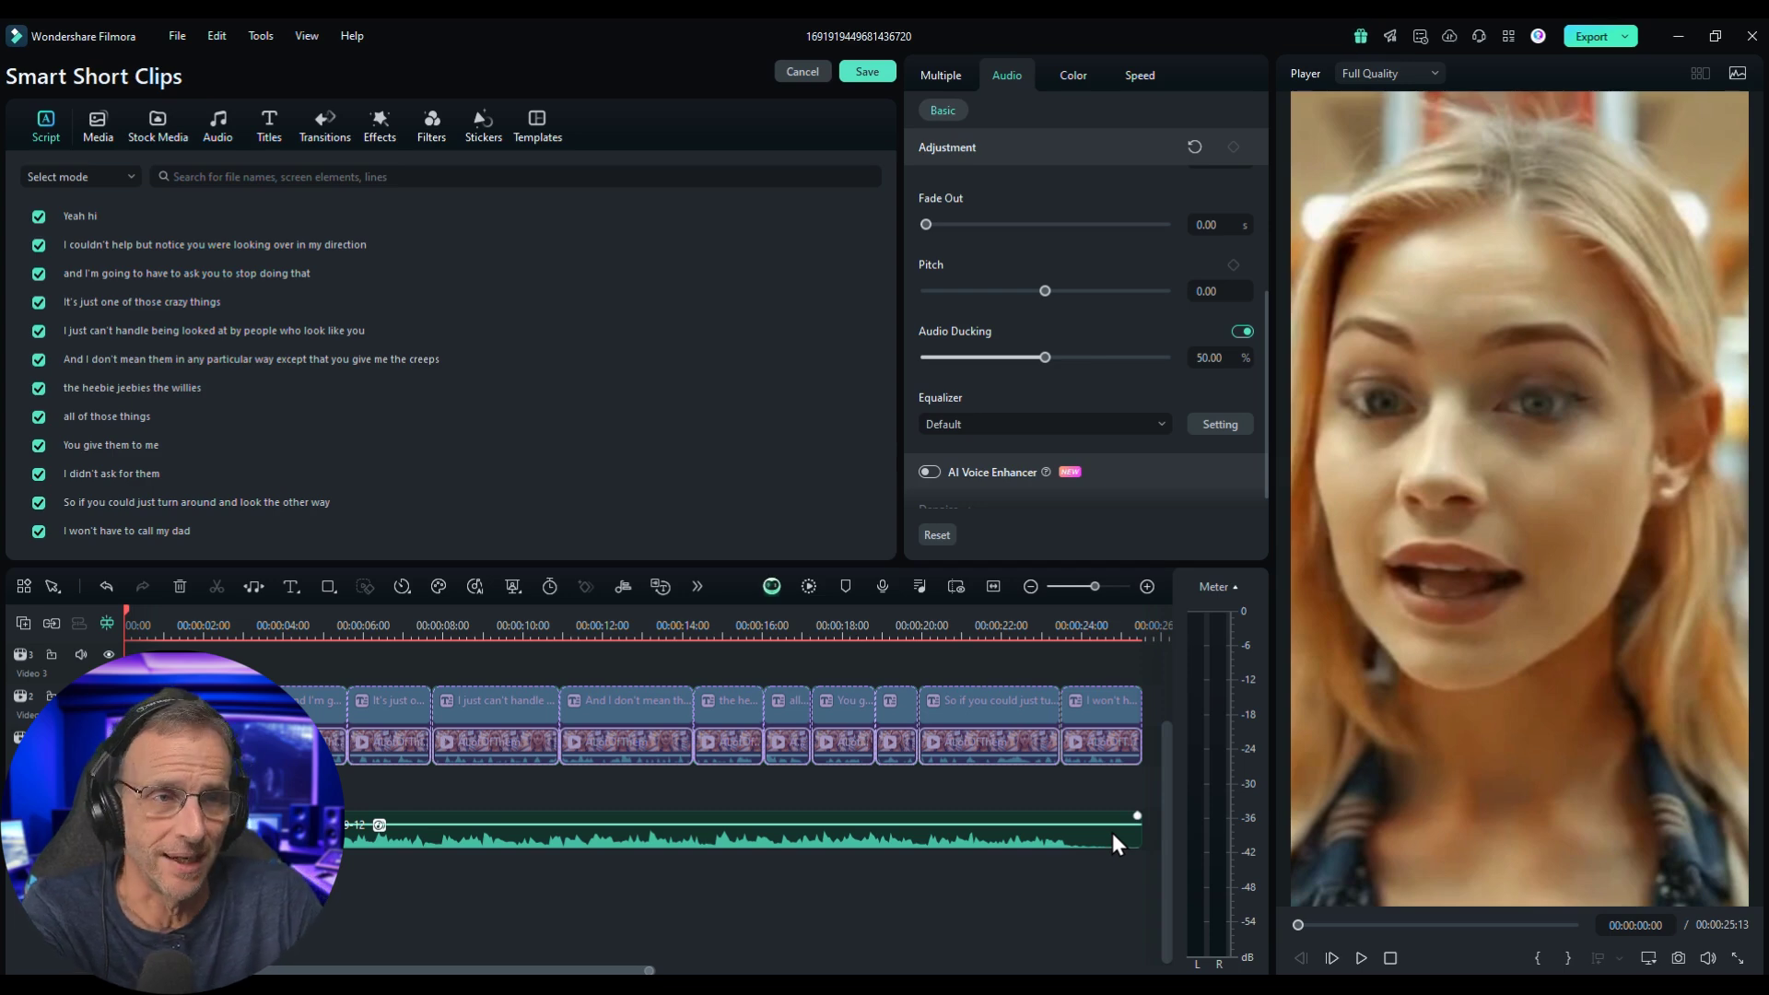
Delete all clips and close the short-clip project without saving
key(ctrl+a)
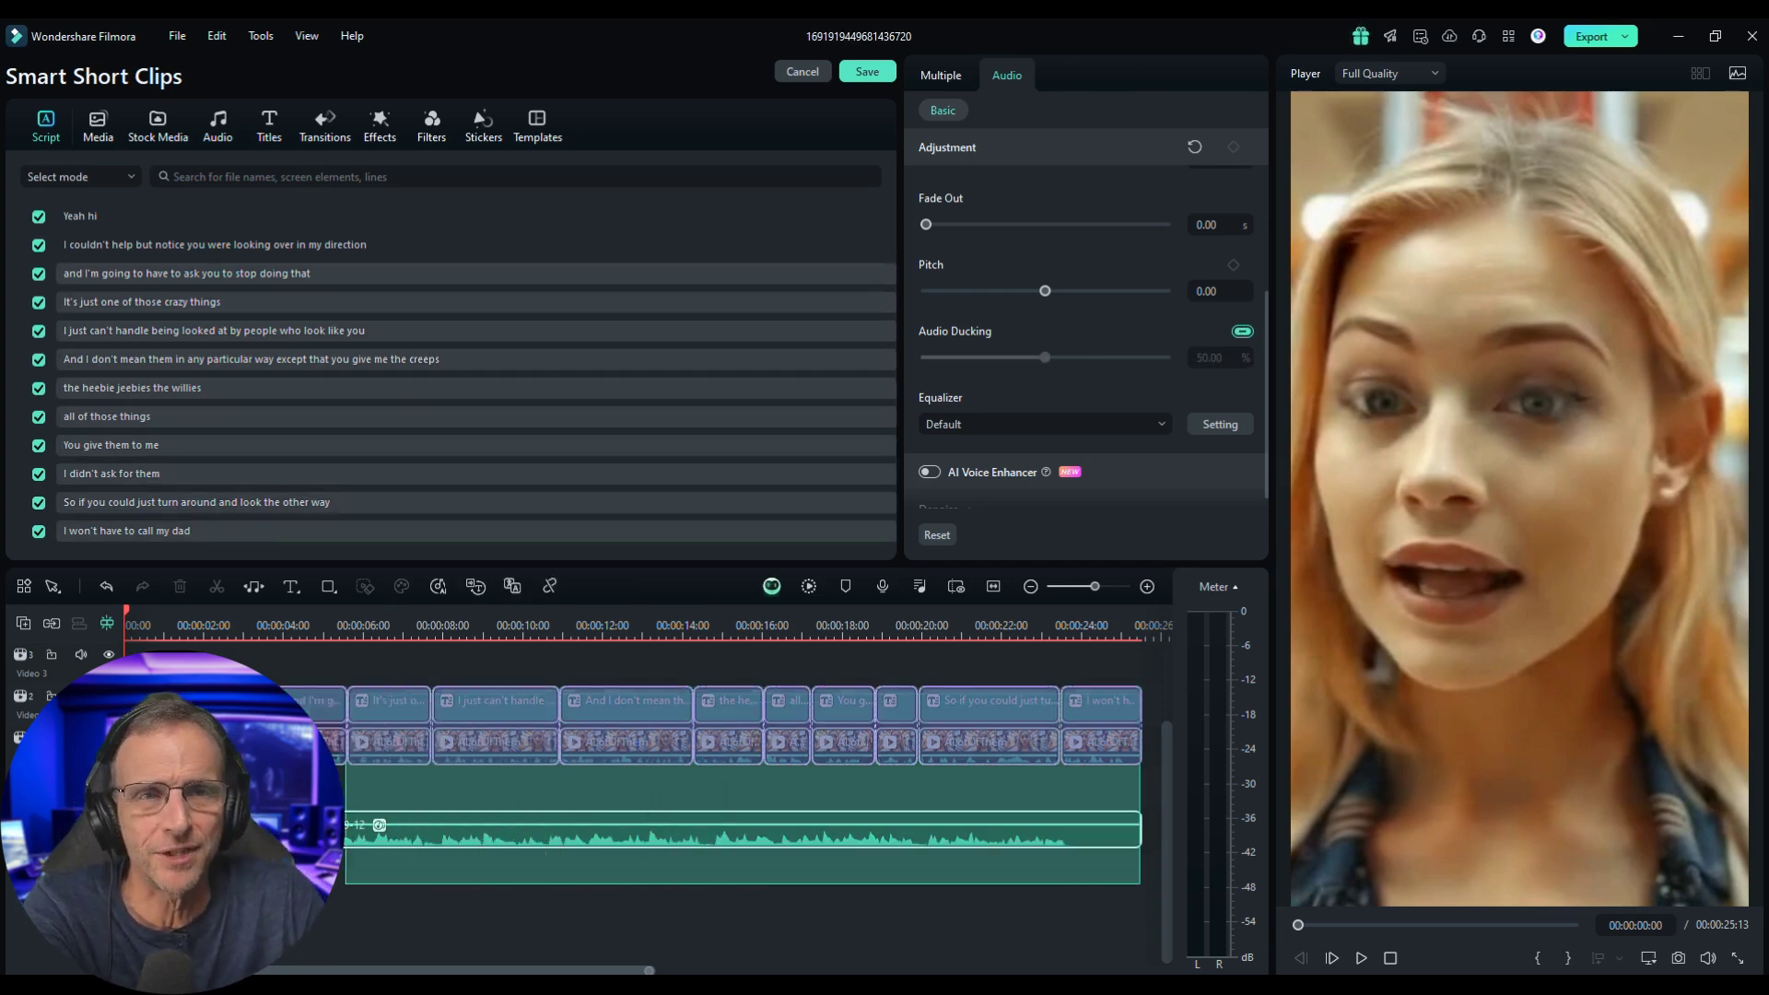
key(Delete)
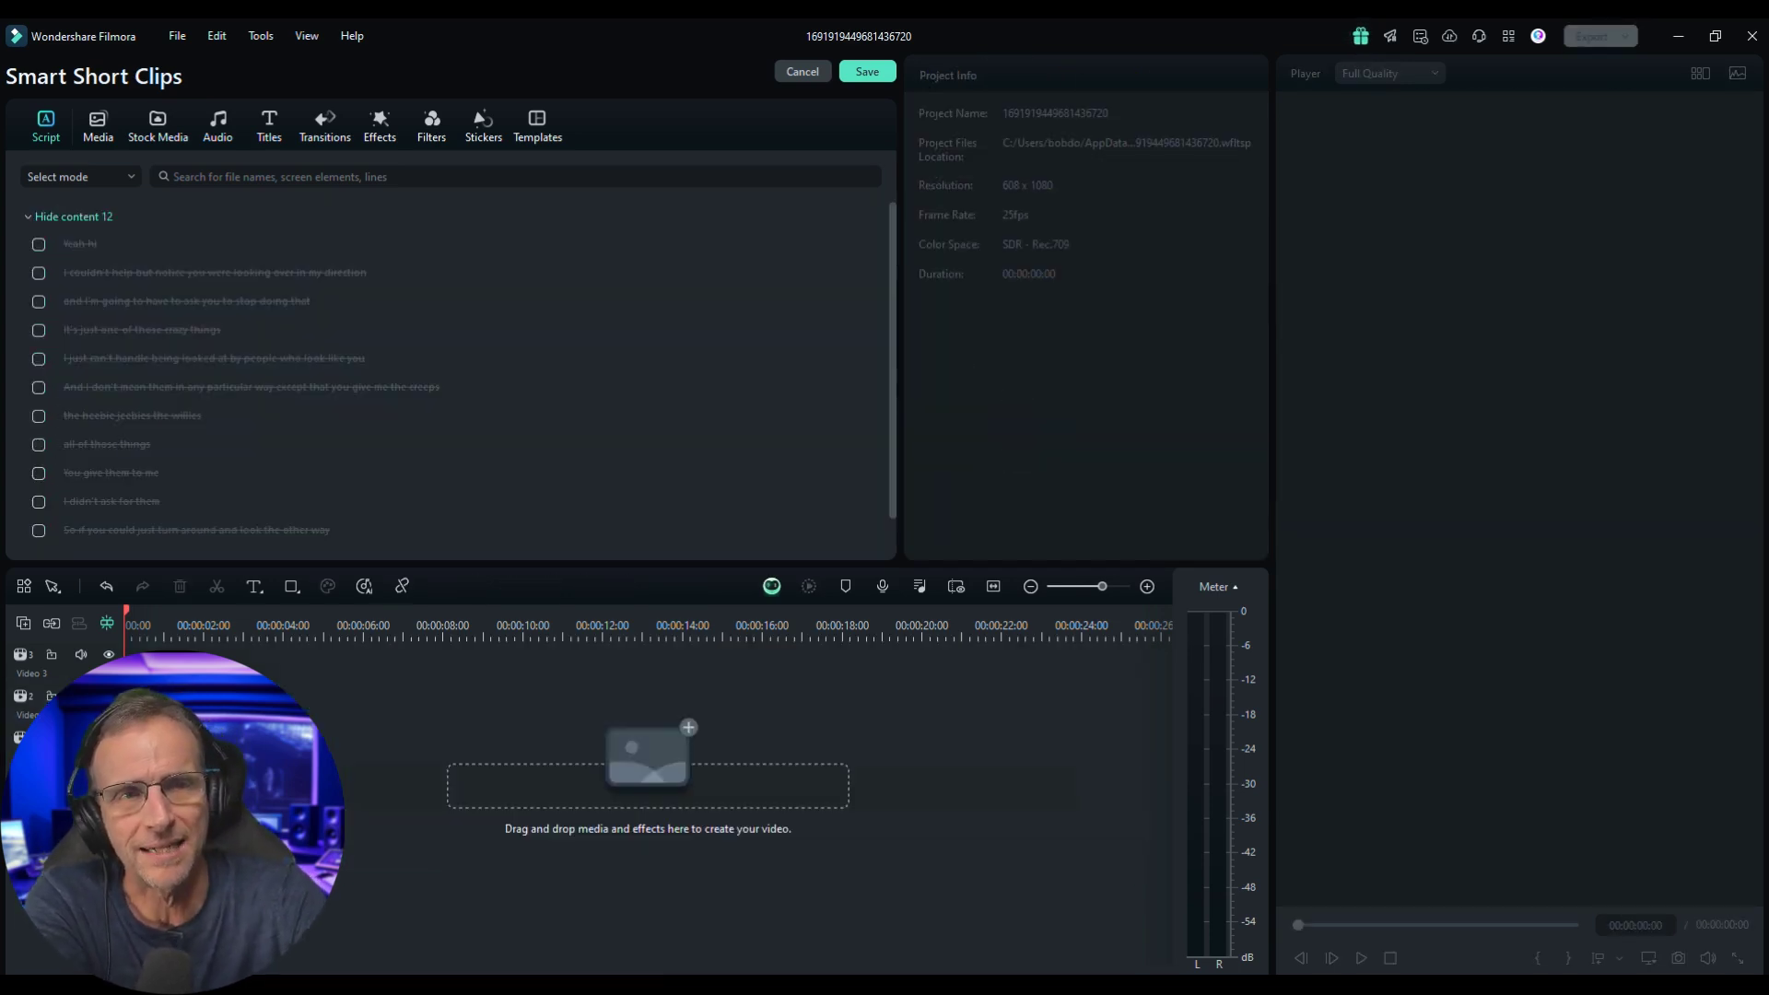
click(97, 114)
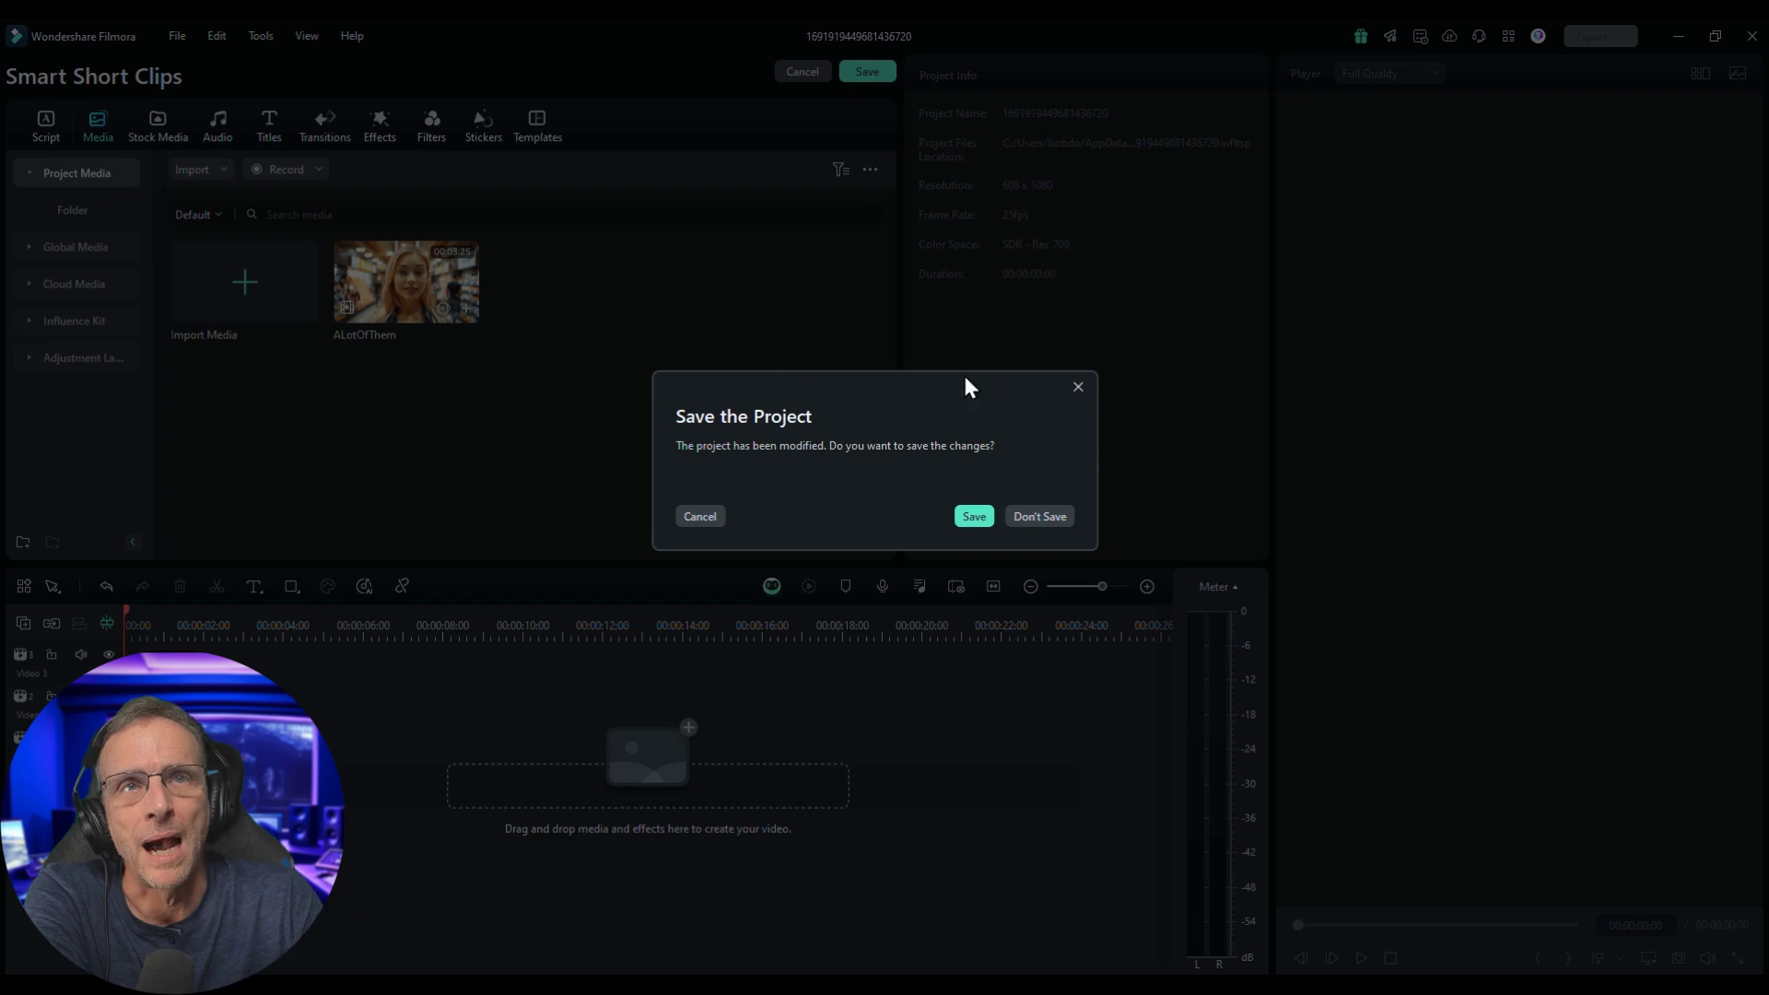
click(1016, 516)
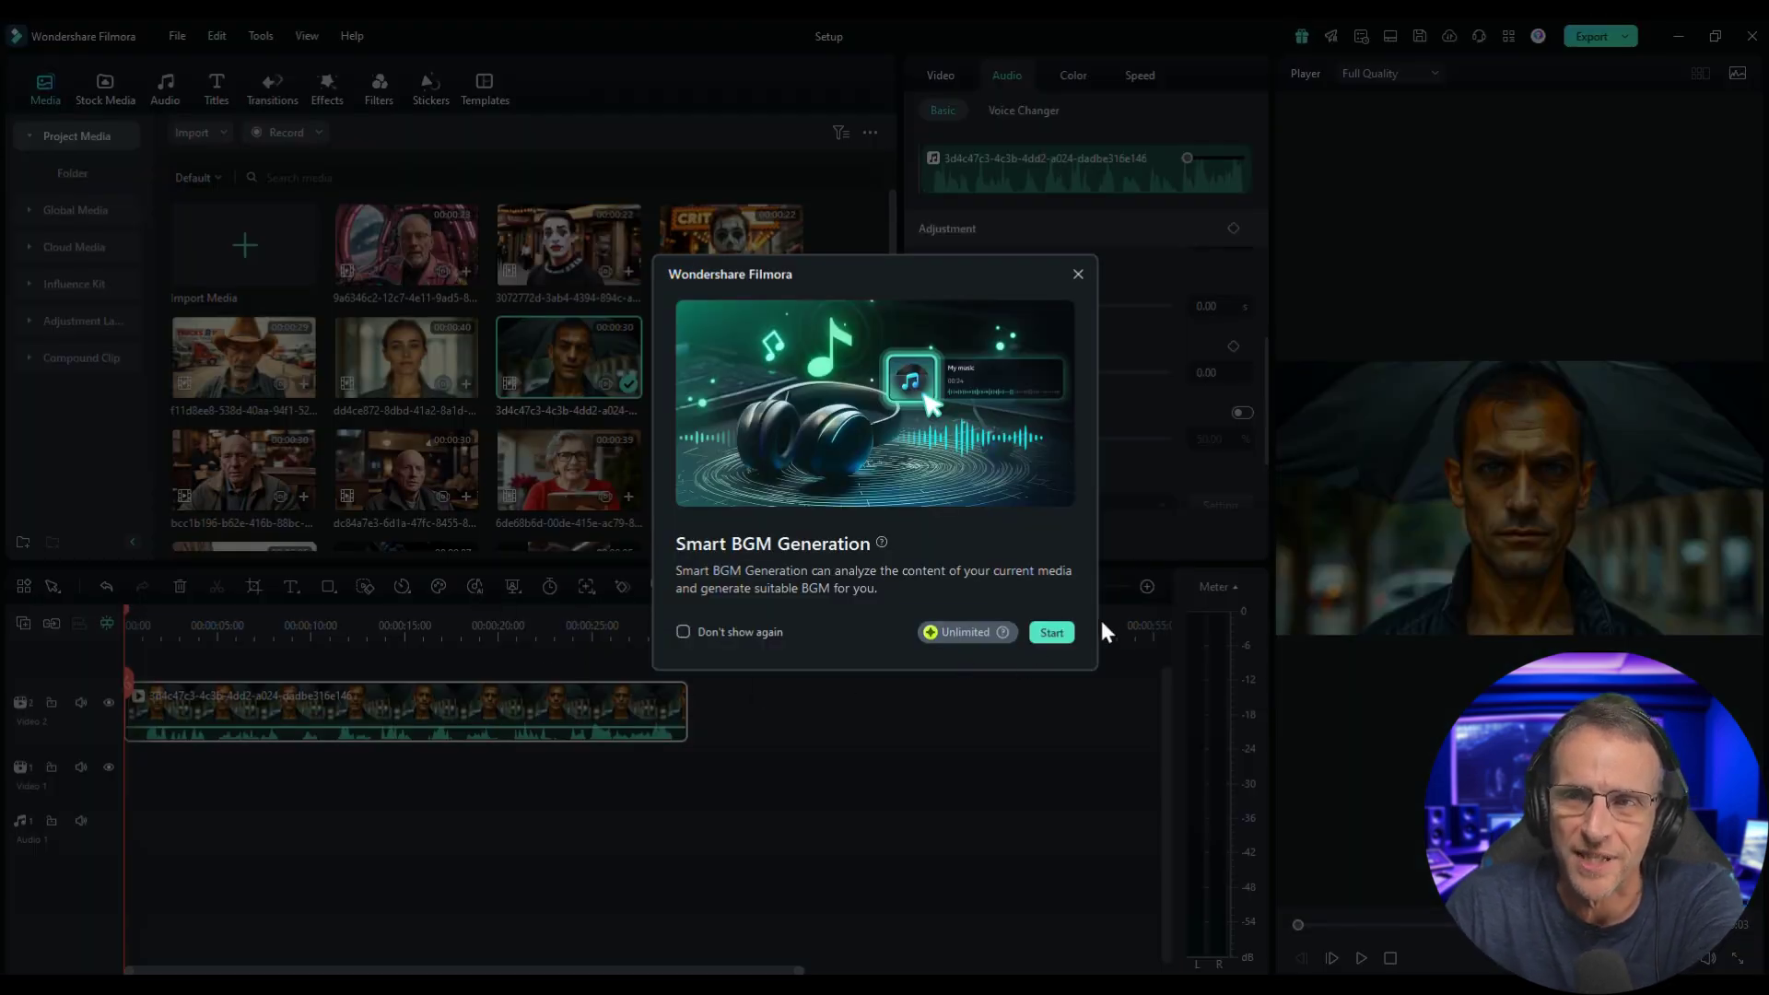
In Setup, generate BGM with Audio Ducking, play it, then delete the music clip
click(1065, 630)
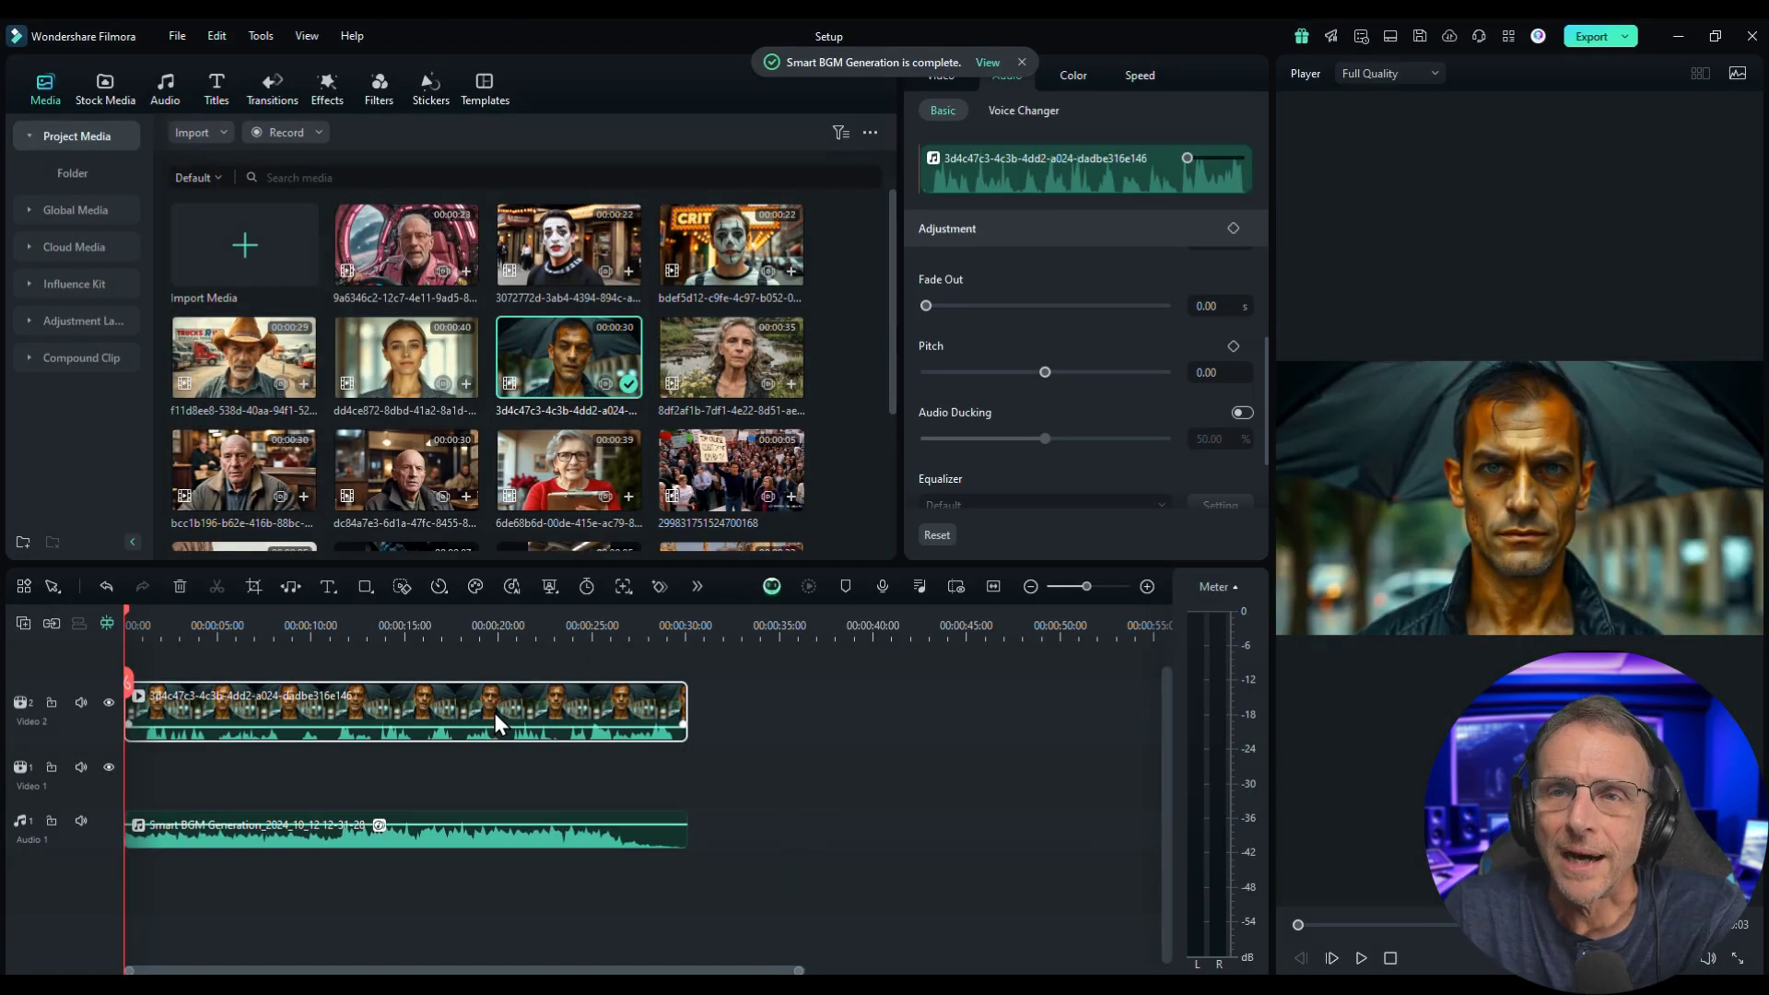
click(1242, 412)
click(1361, 959)
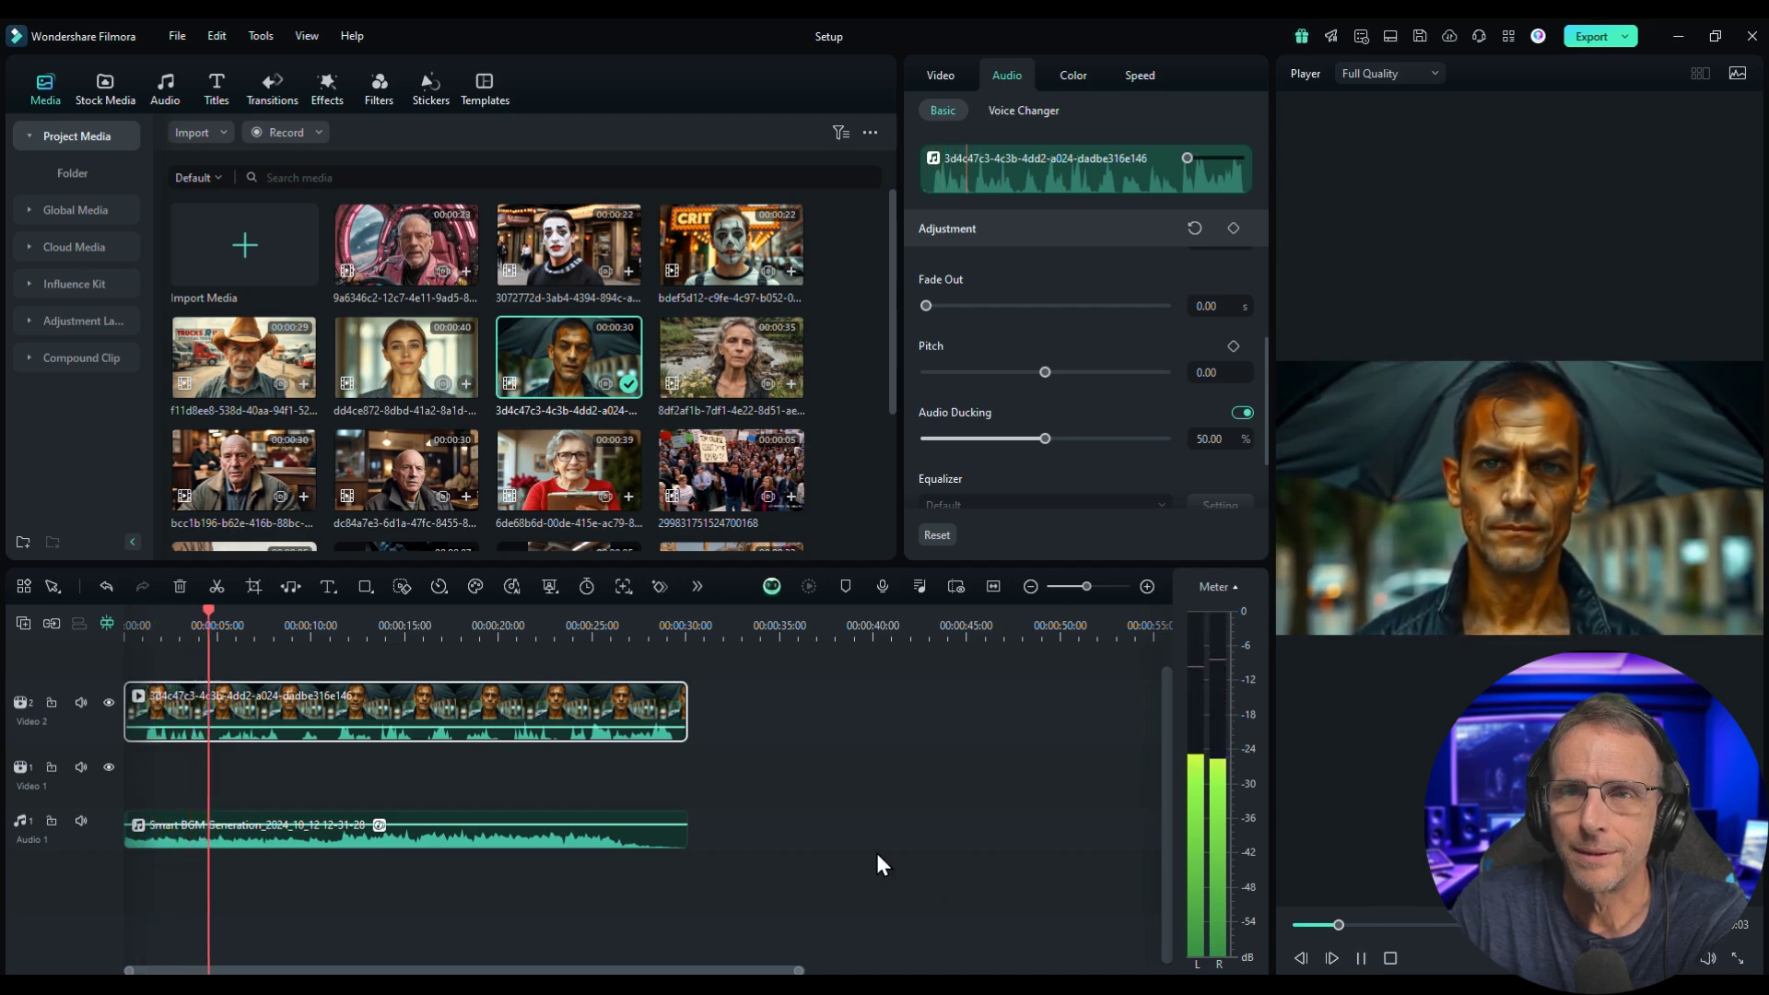
click(387, 834)
key(Delete)
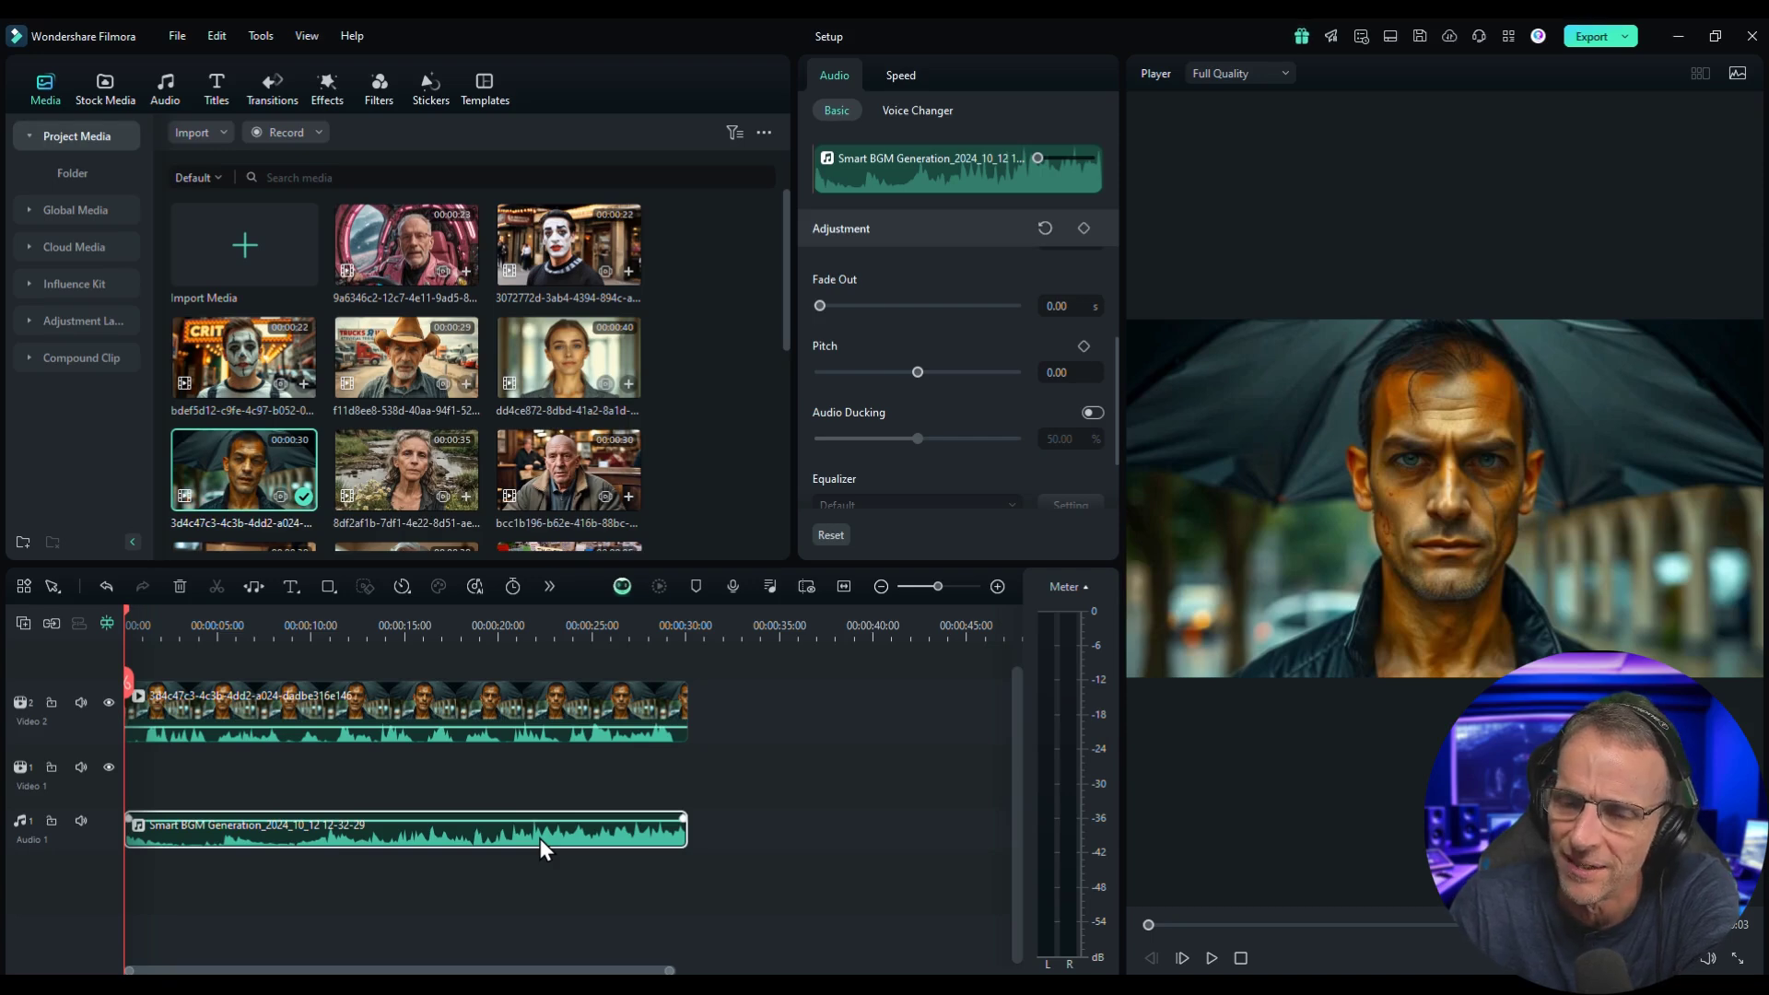
Delete the Smart BGM clip and search the audio library for 'ominous intense' music
key(Delete)
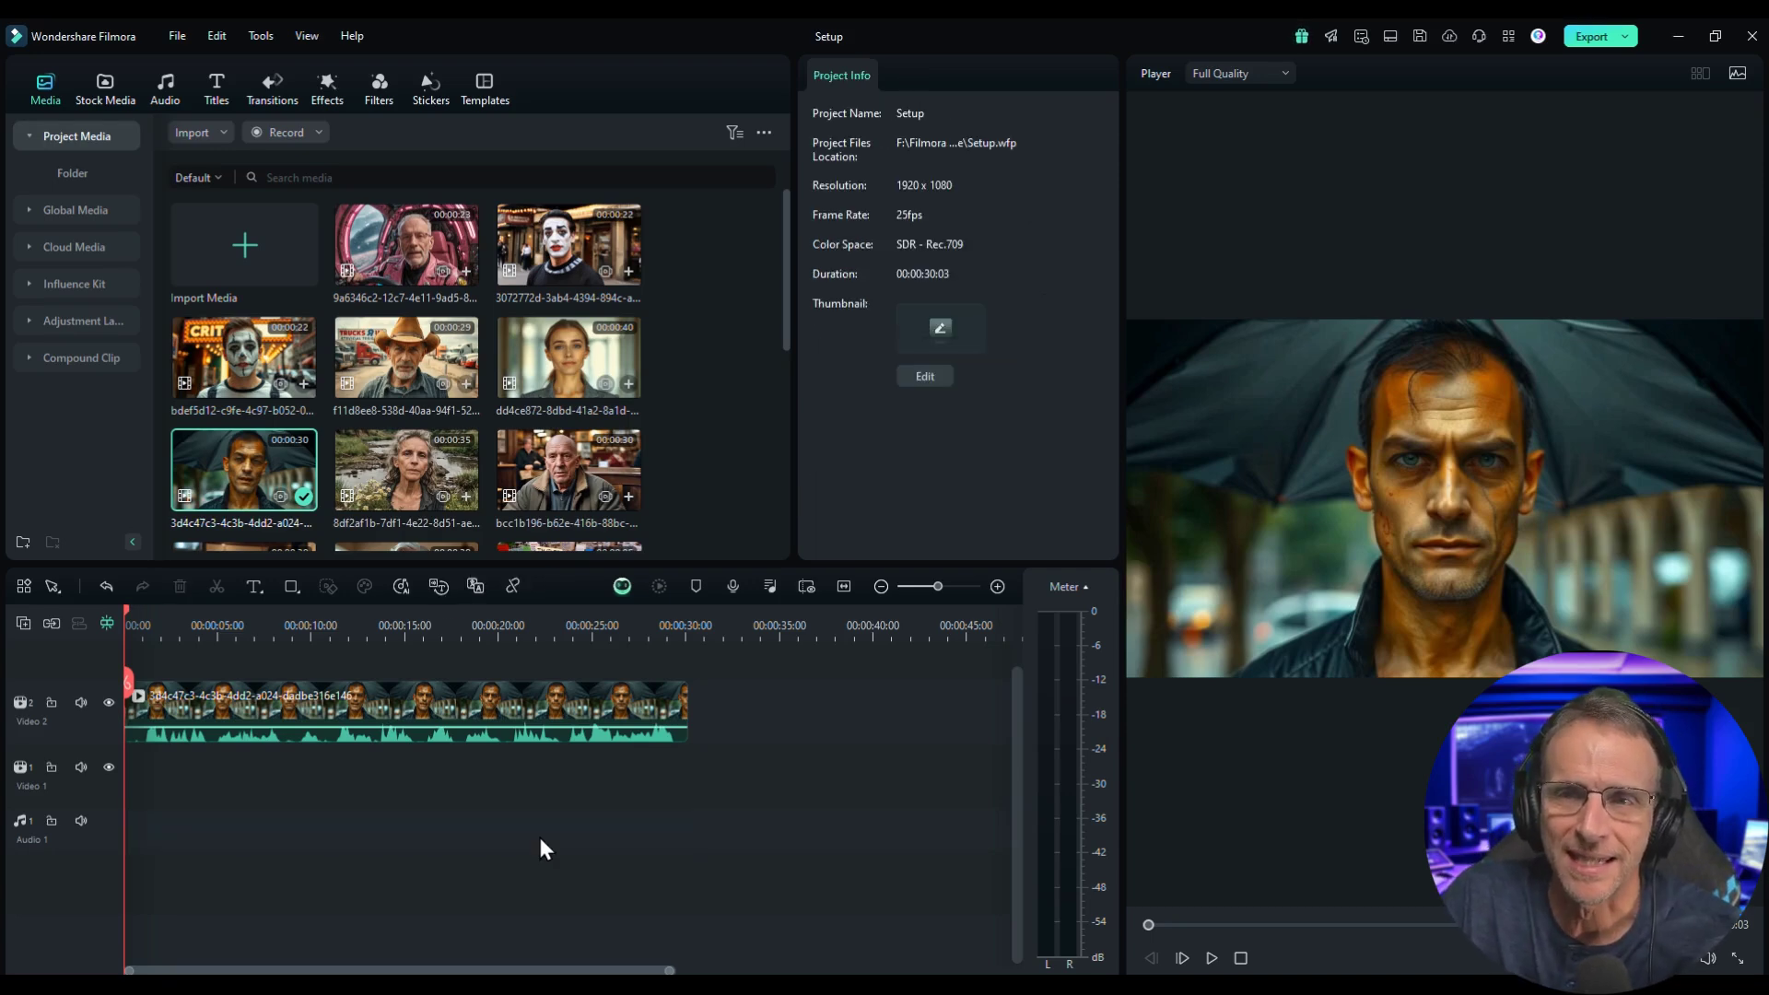
click(166, 87)
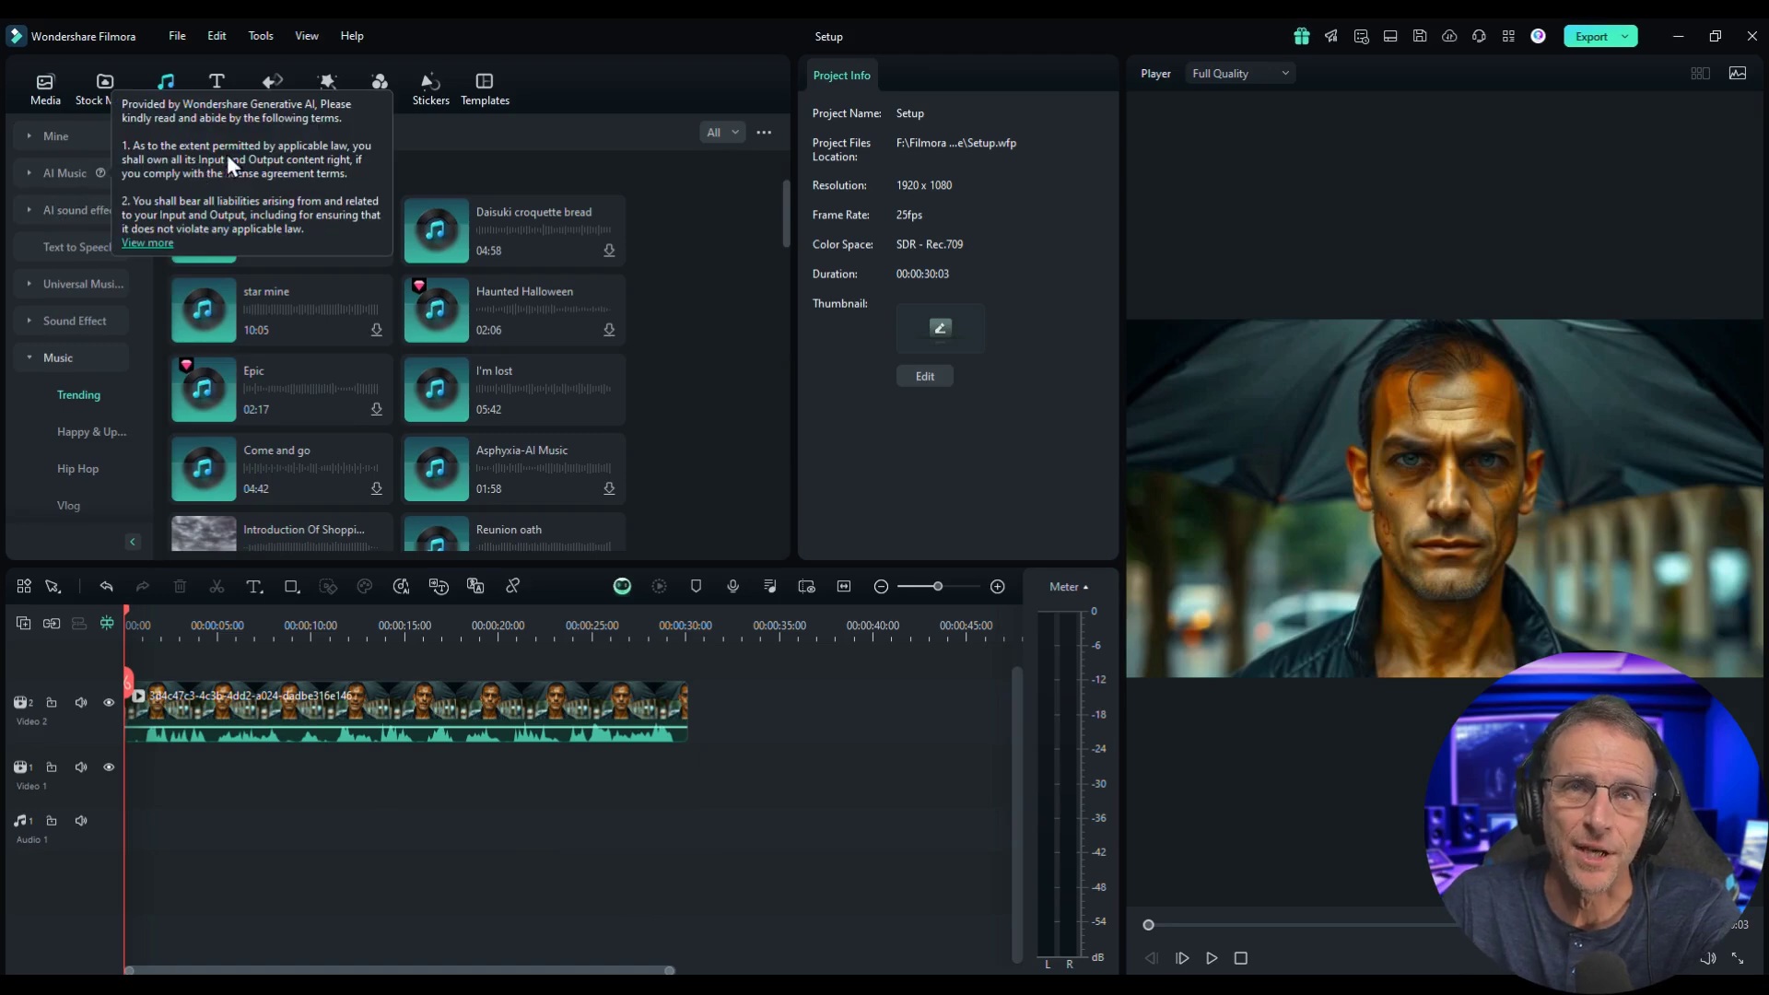
click(560, 132)
text(ominm)
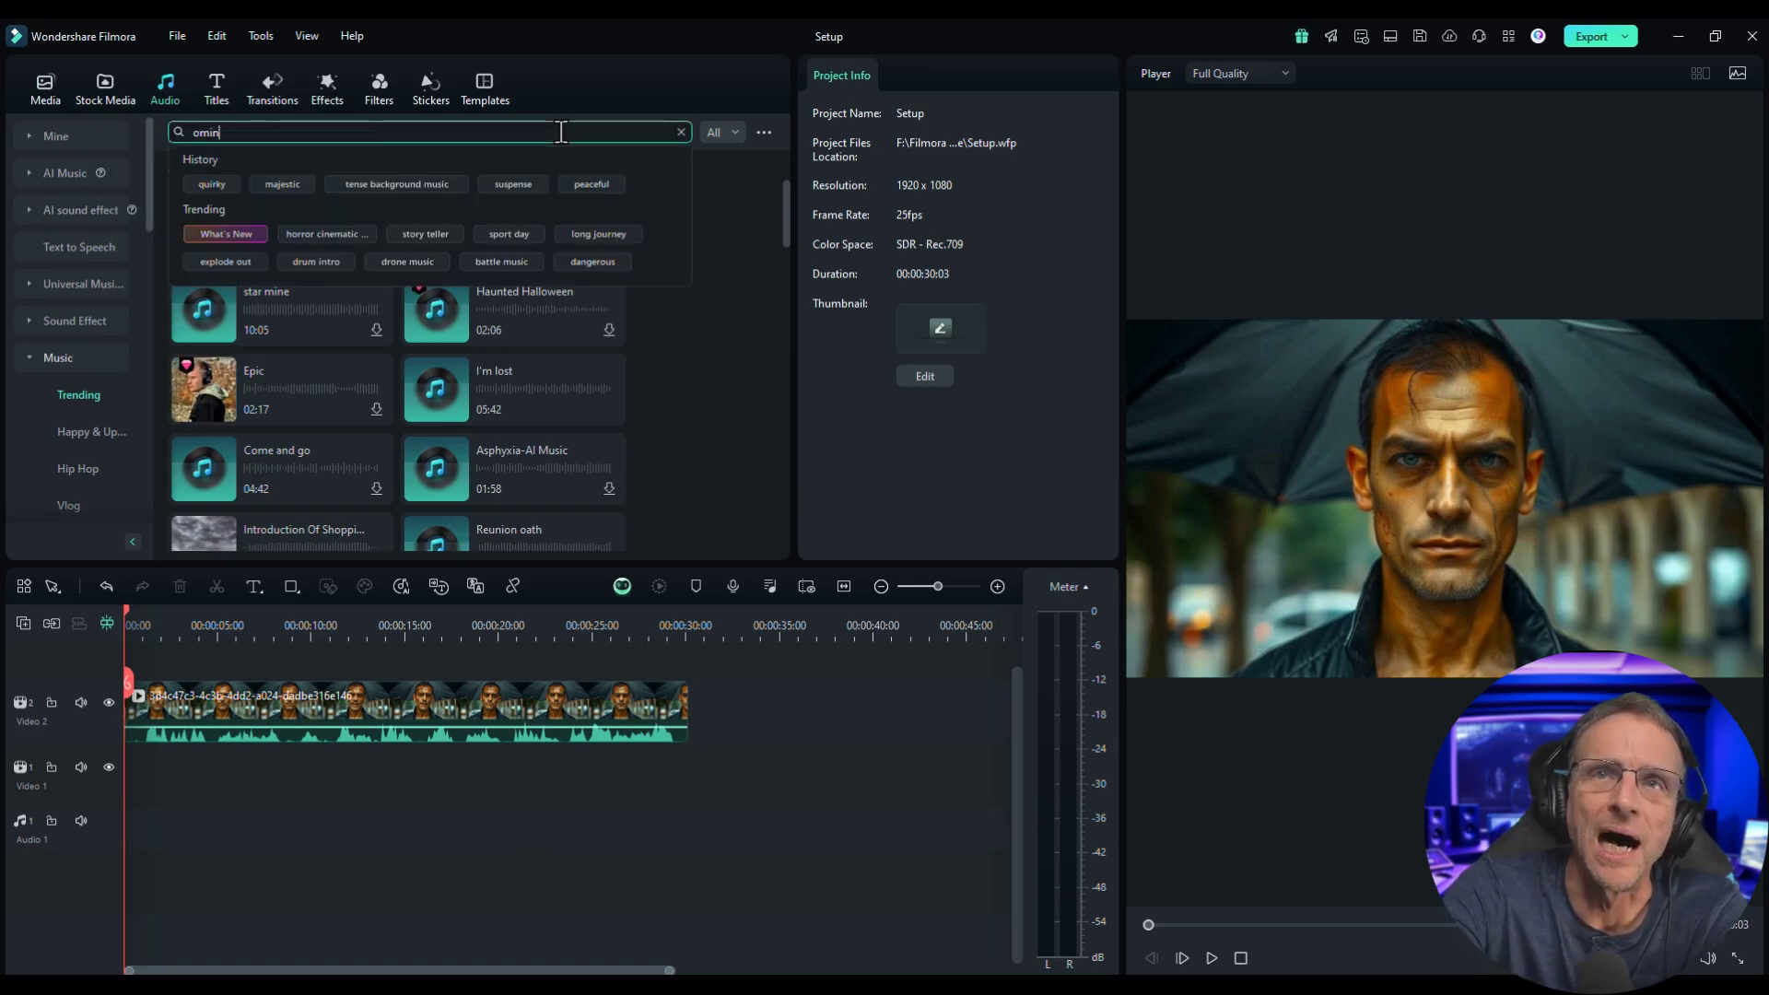
click(282, 187)
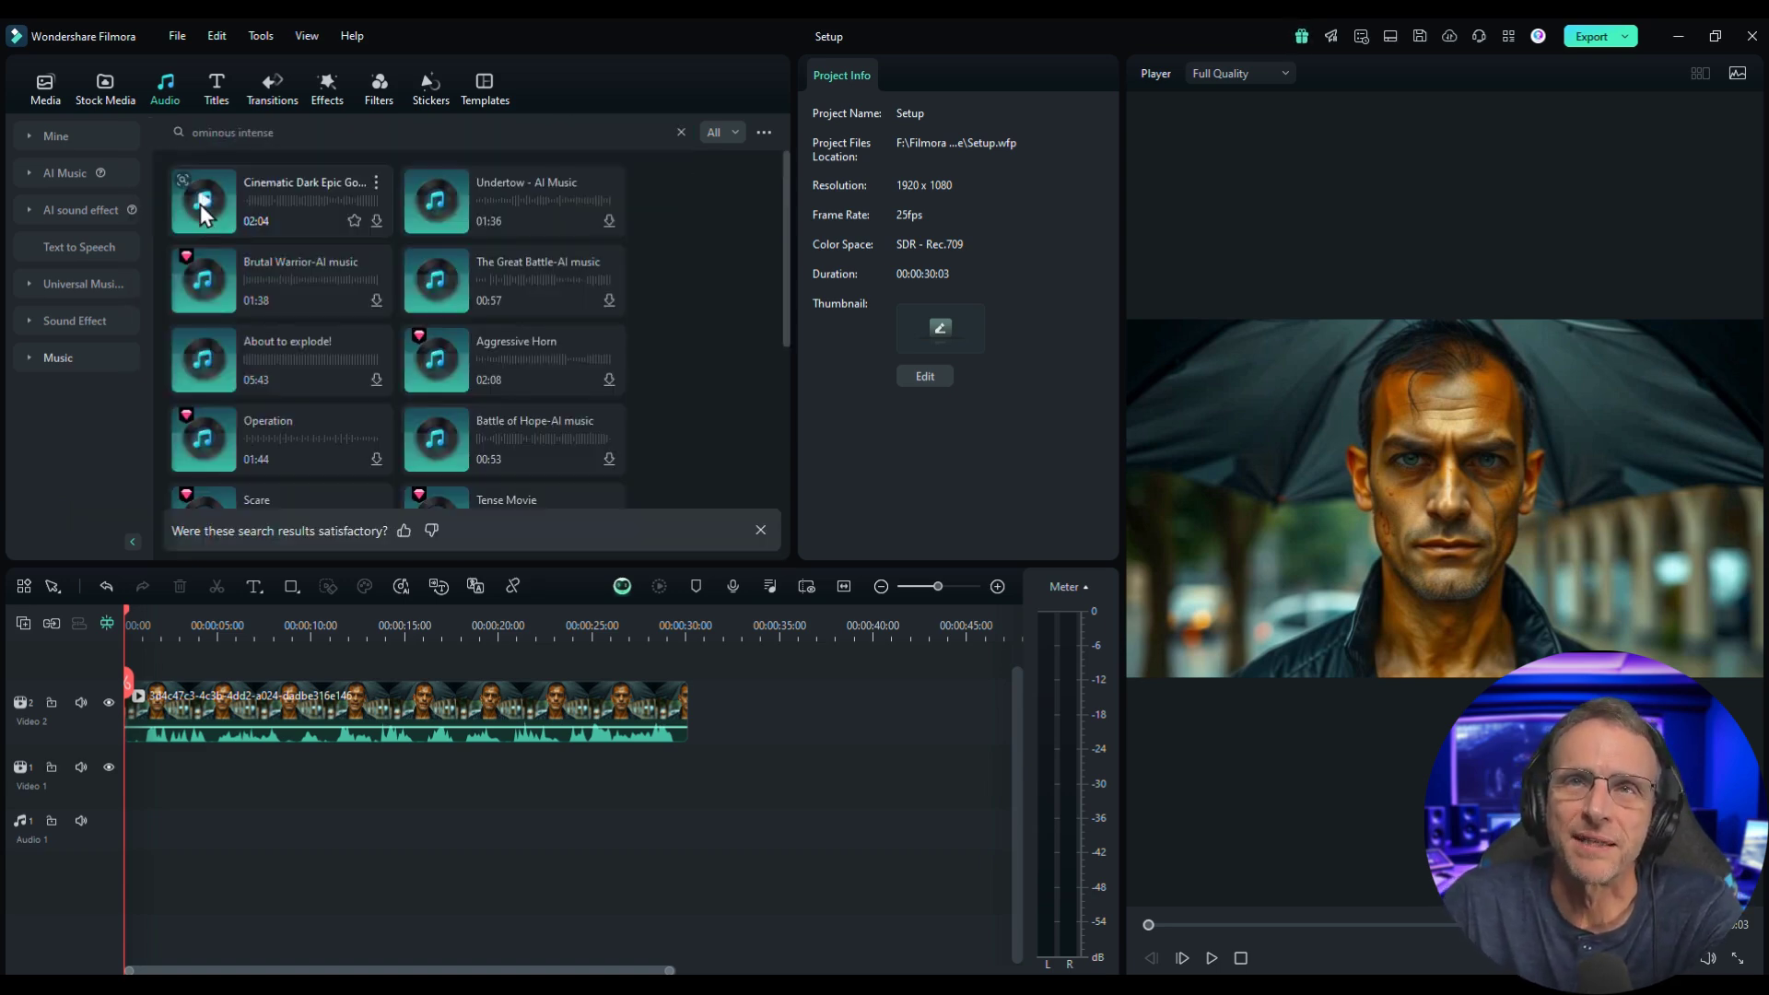
Preview the results, add Undertow to the audio track at 0:00, play it, then delete it
click(201, 202)
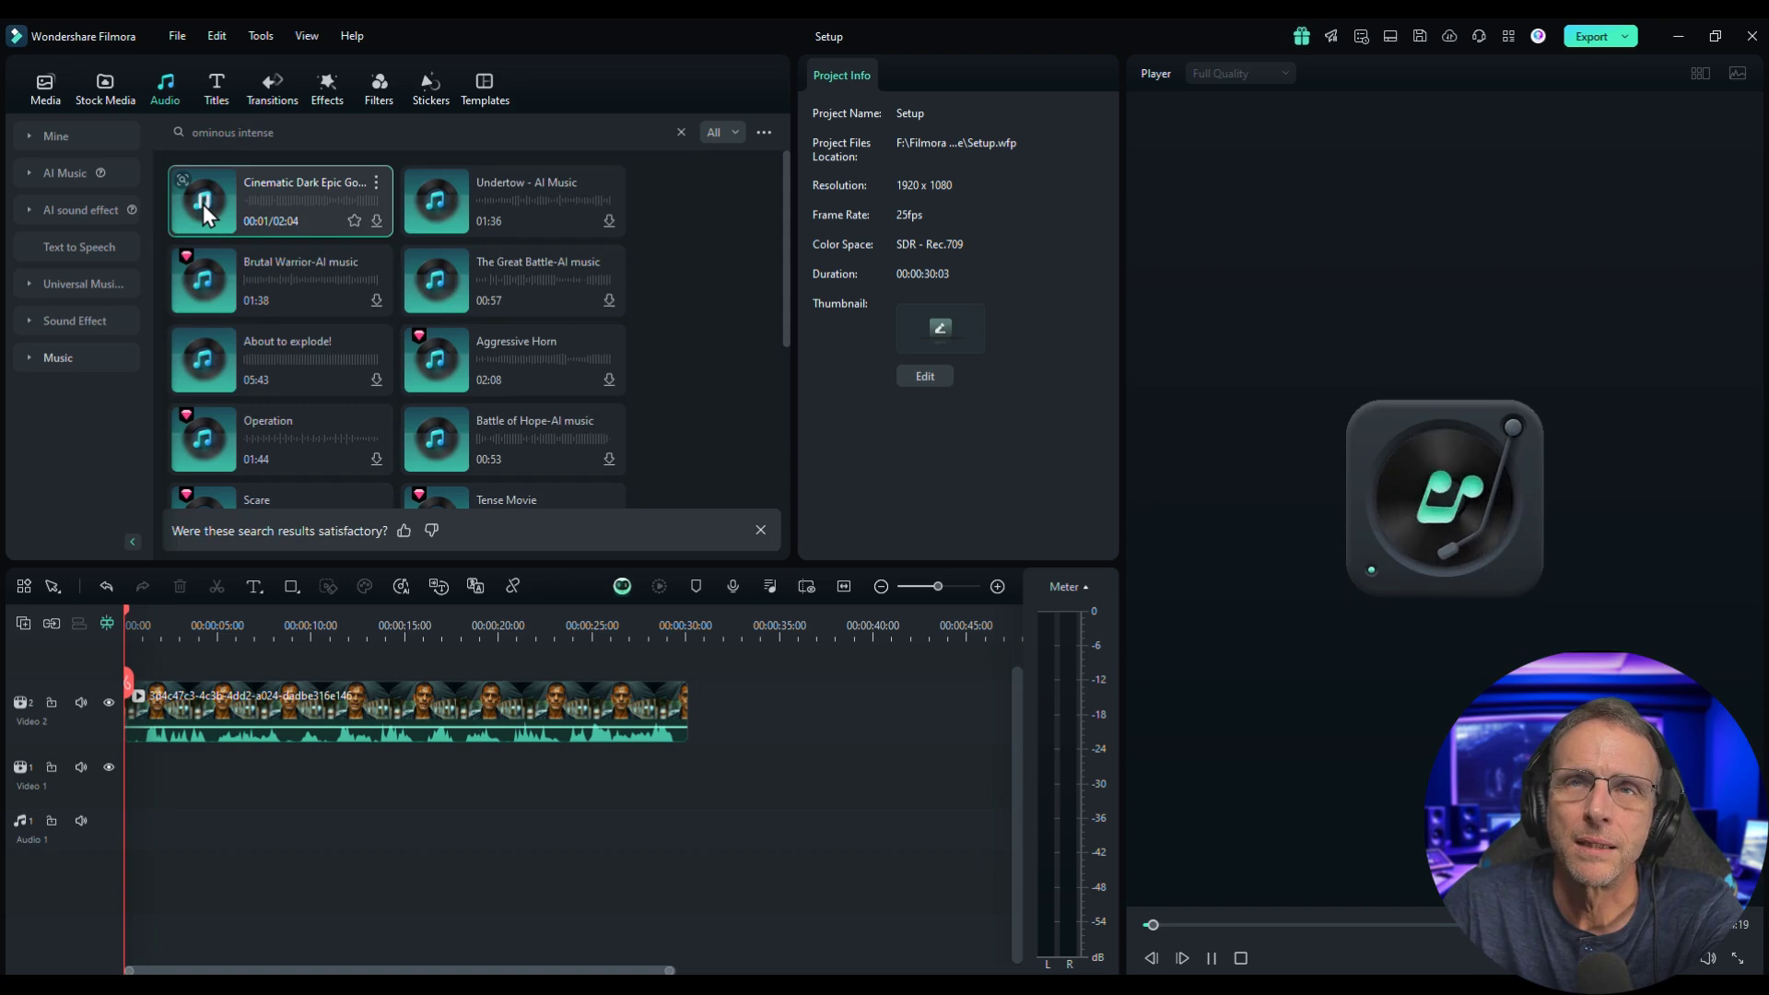
click(203, 202)
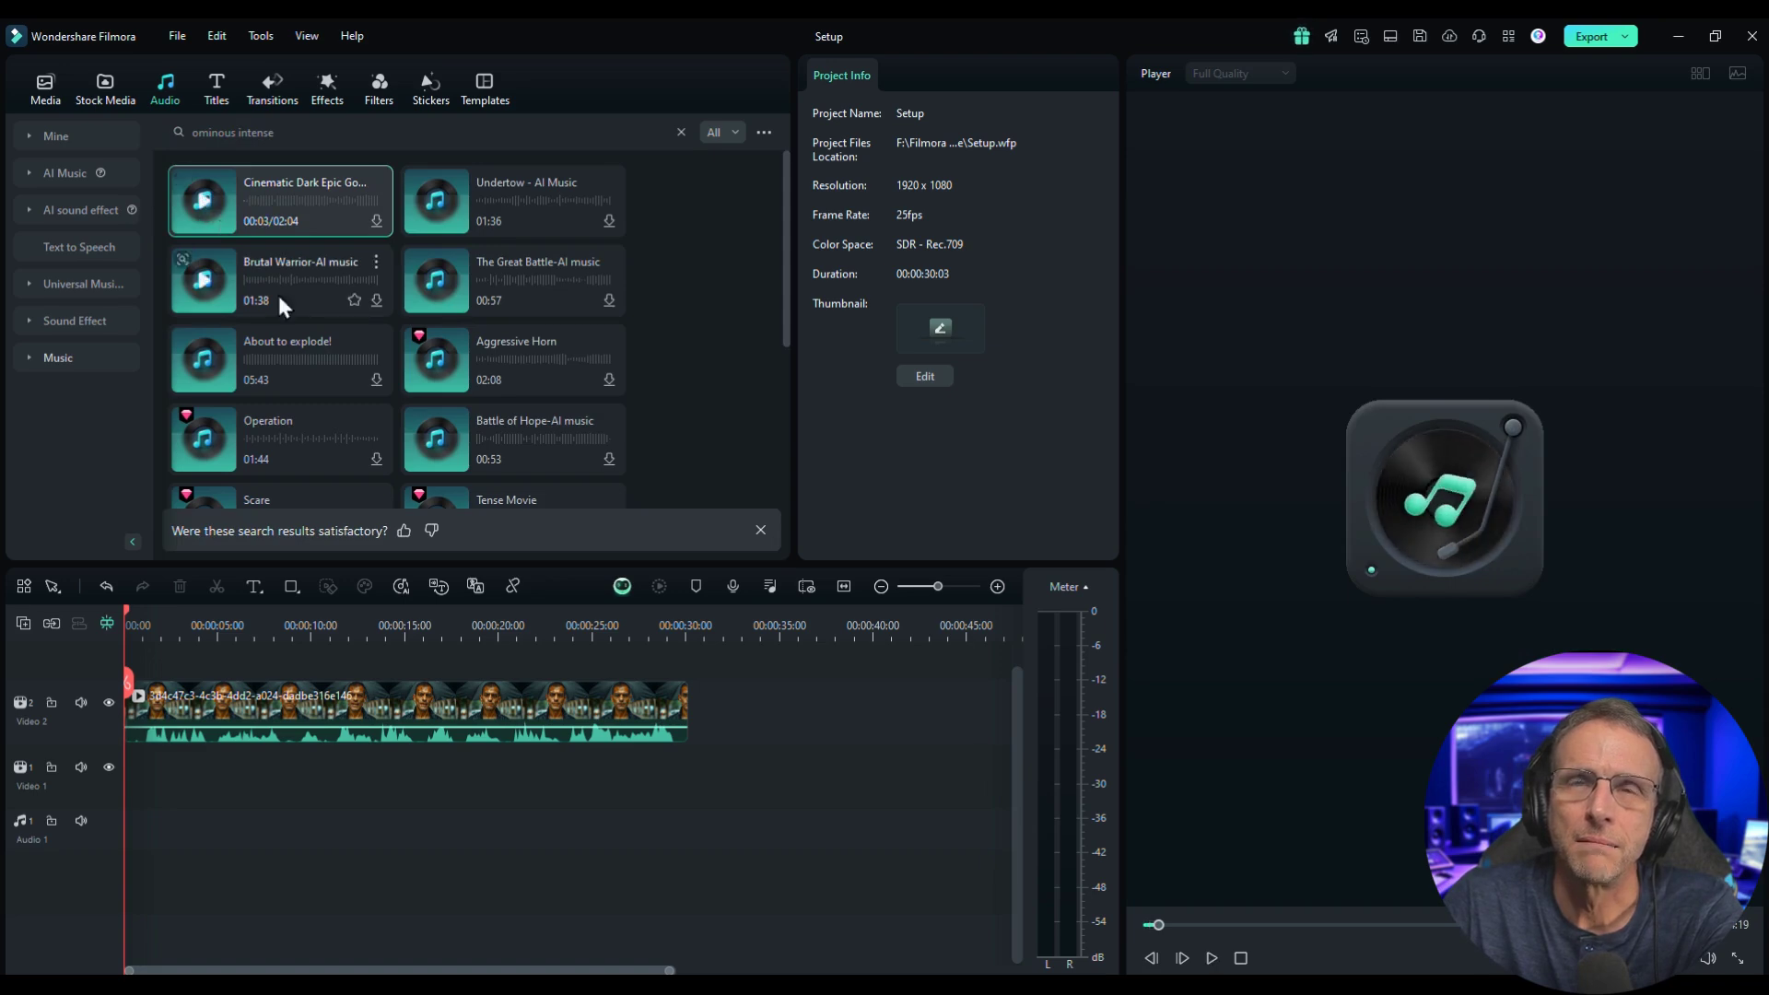
click(438, 200)
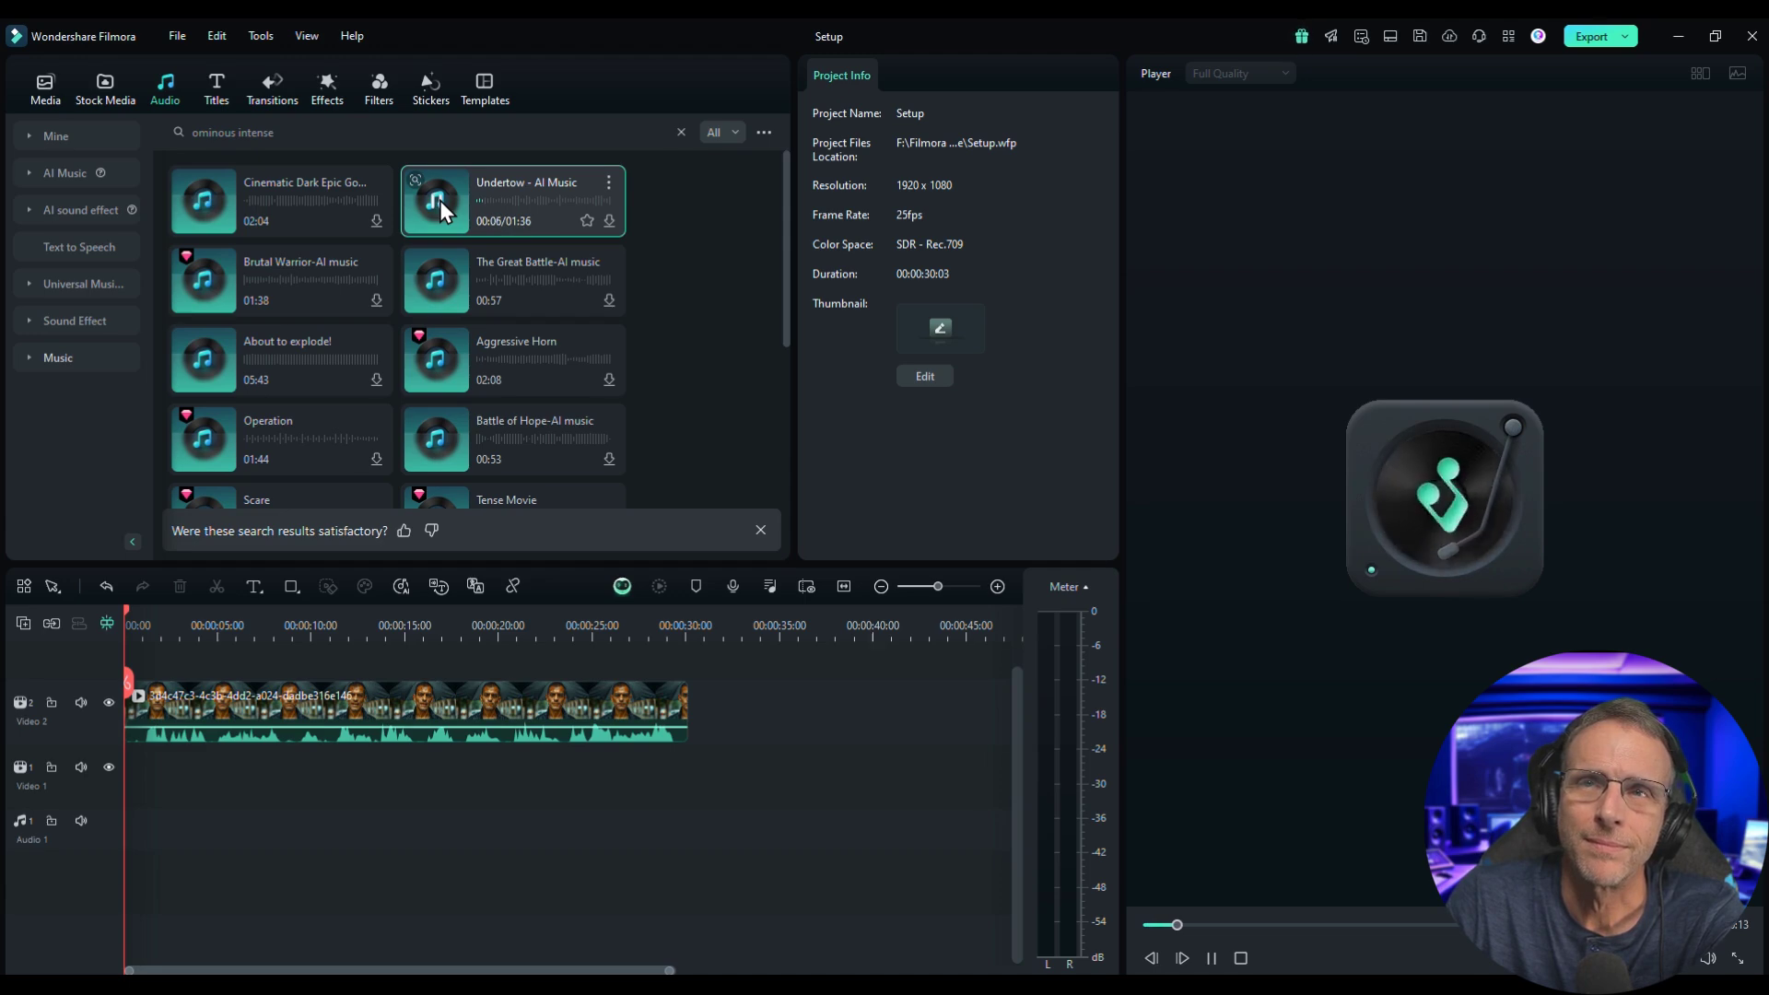
drag(553, 191, 138, 827)
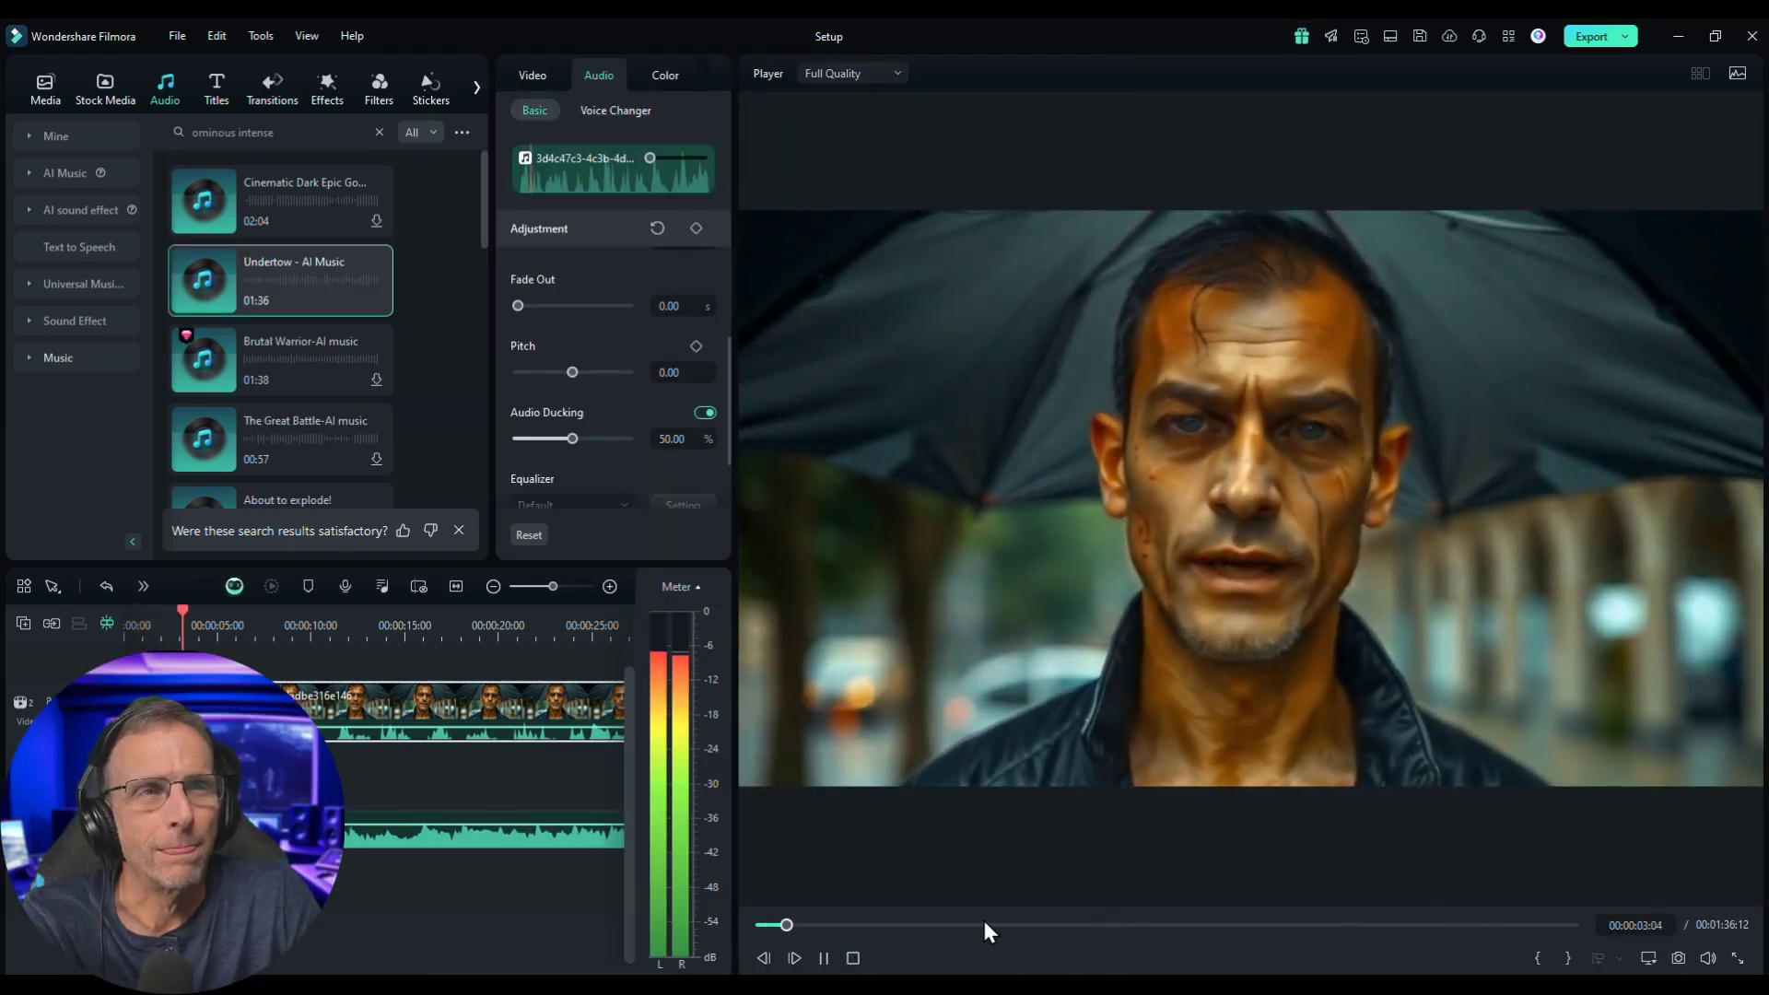
click(853, 958)
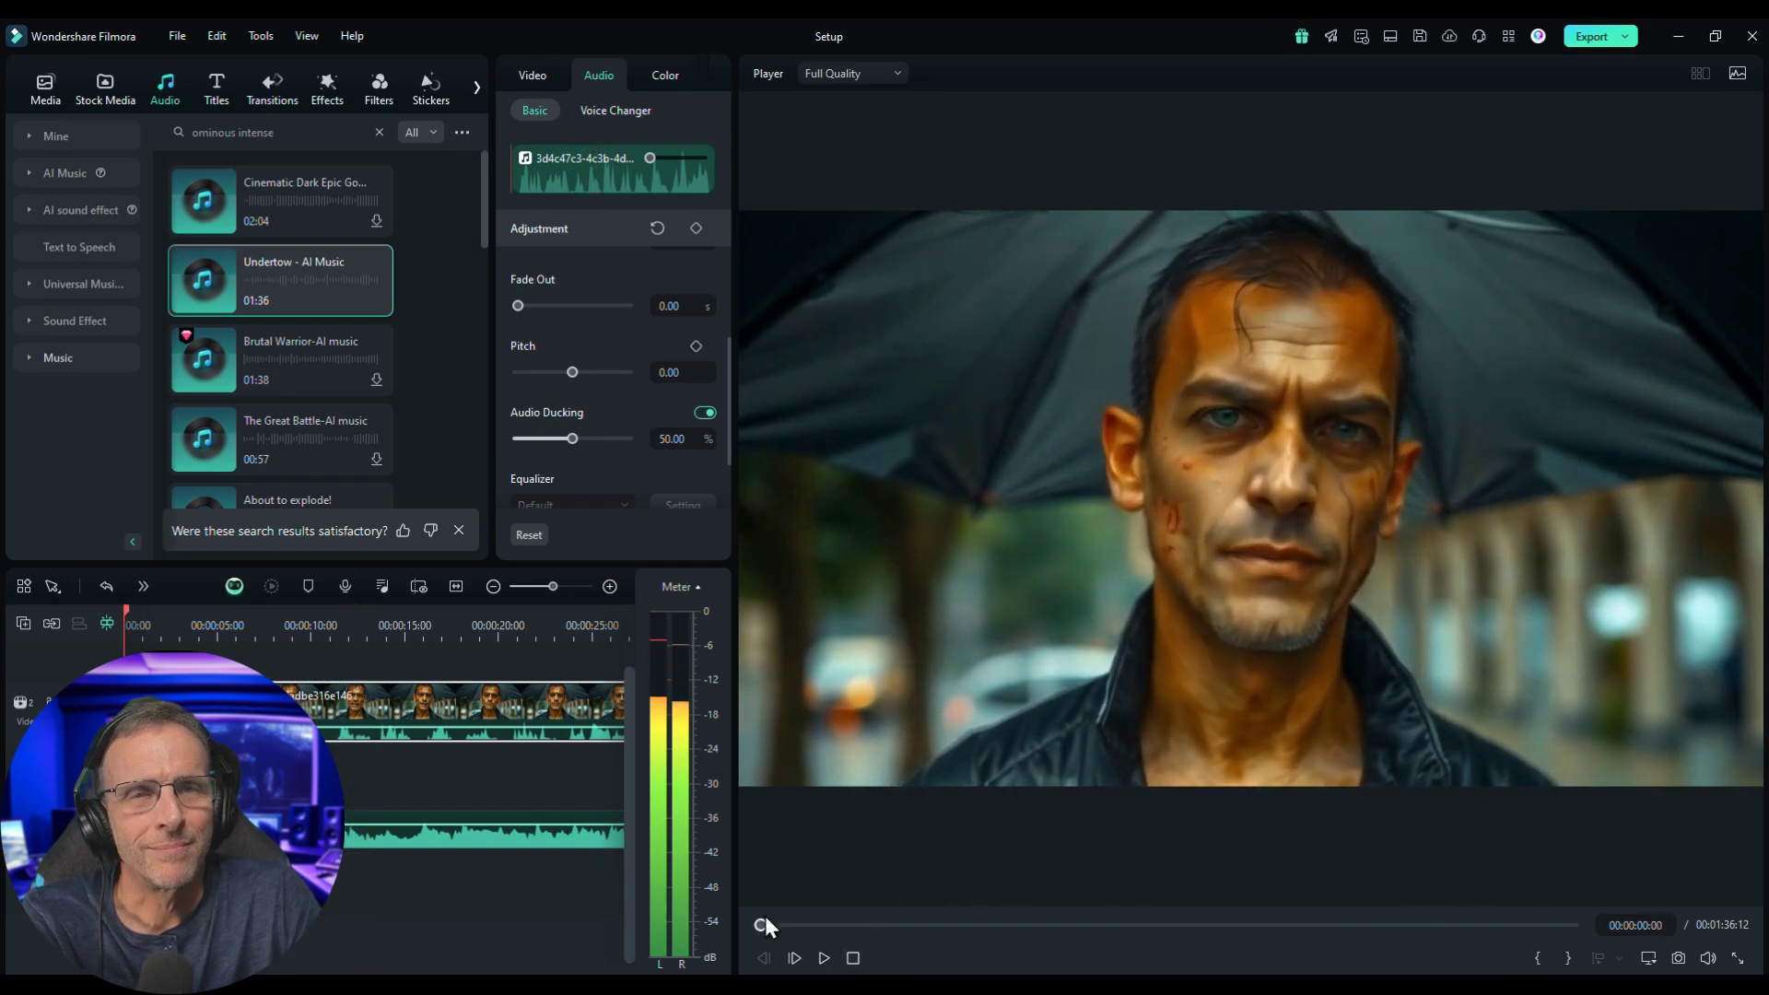
key(Delete)
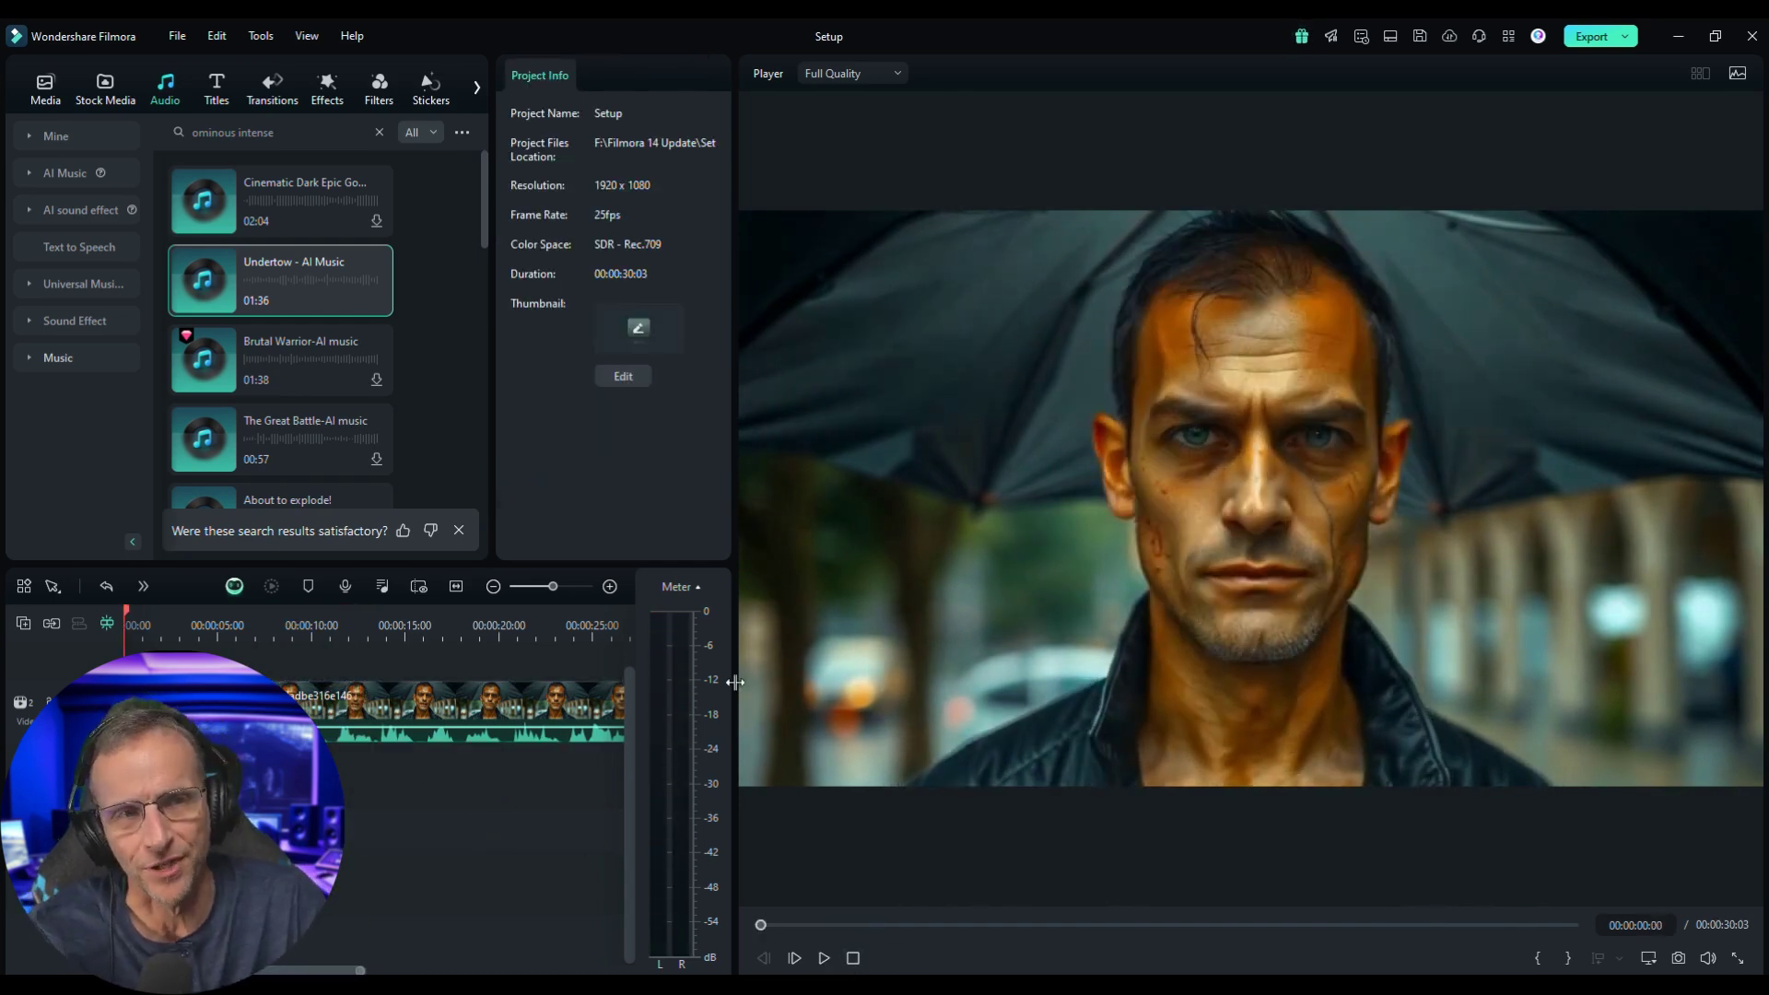
Widen the panels and tag the AI Music prompt with Mood: Fear and Theme: Horror
drag(735, 682, 1391, 681)
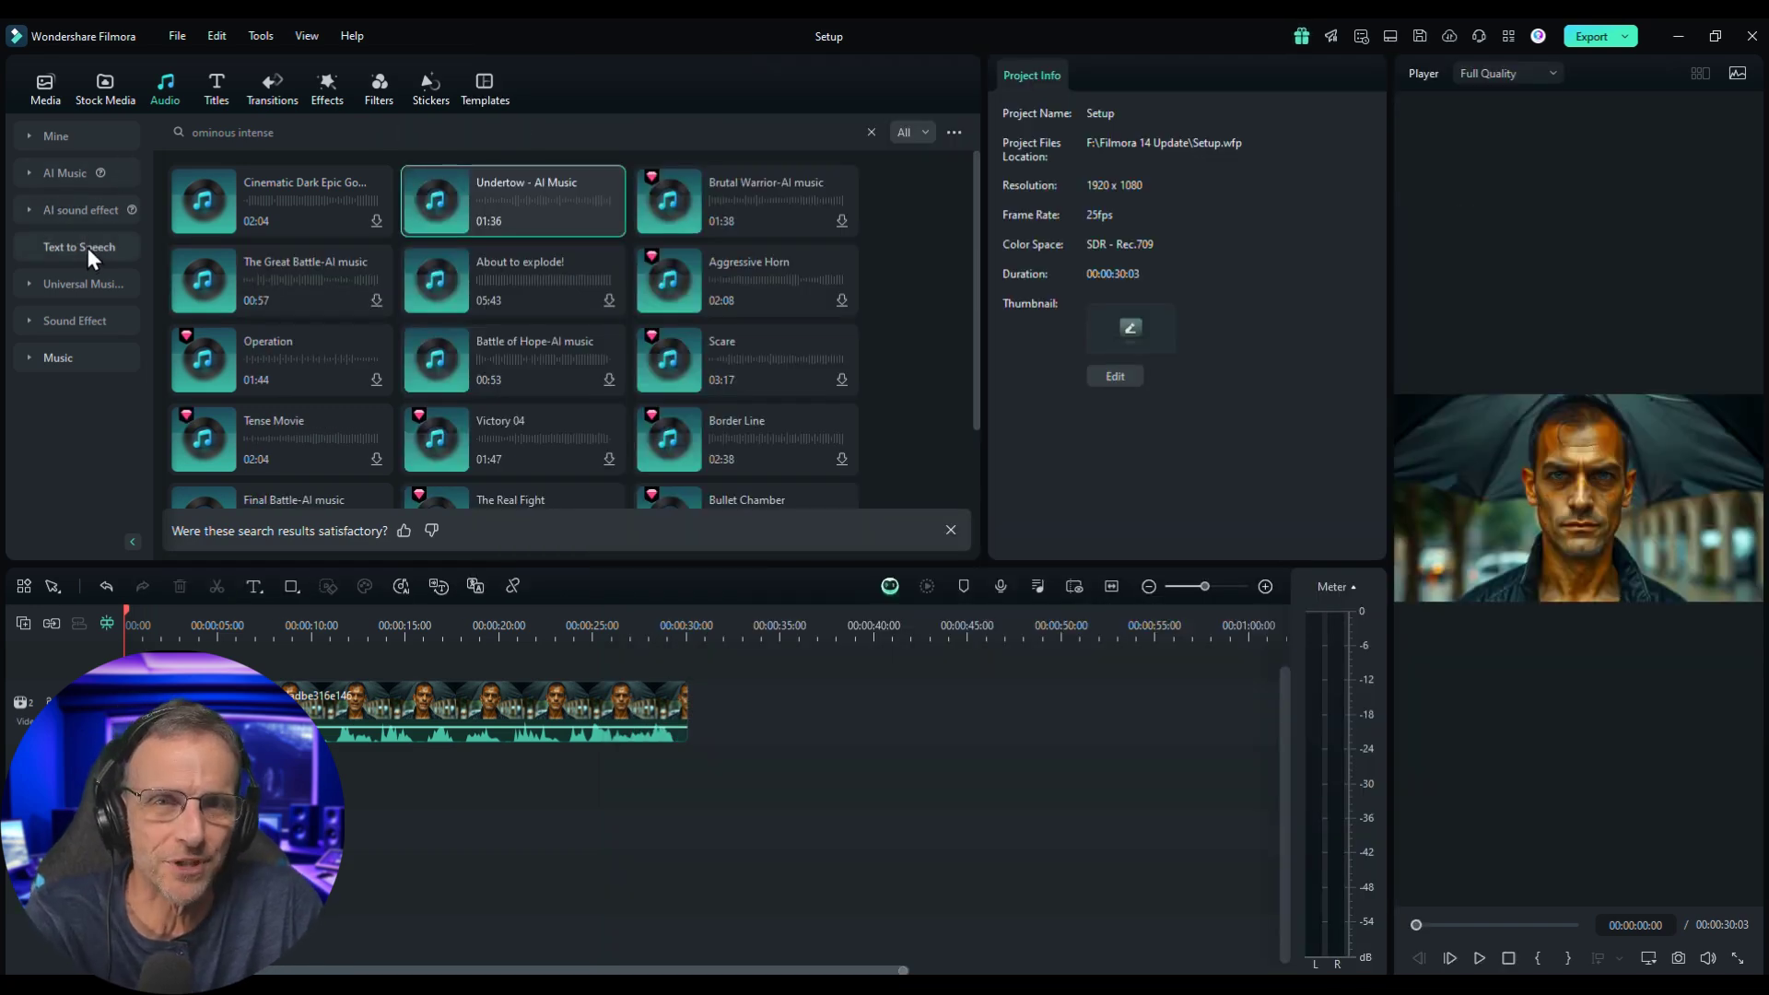
click(59, 171)
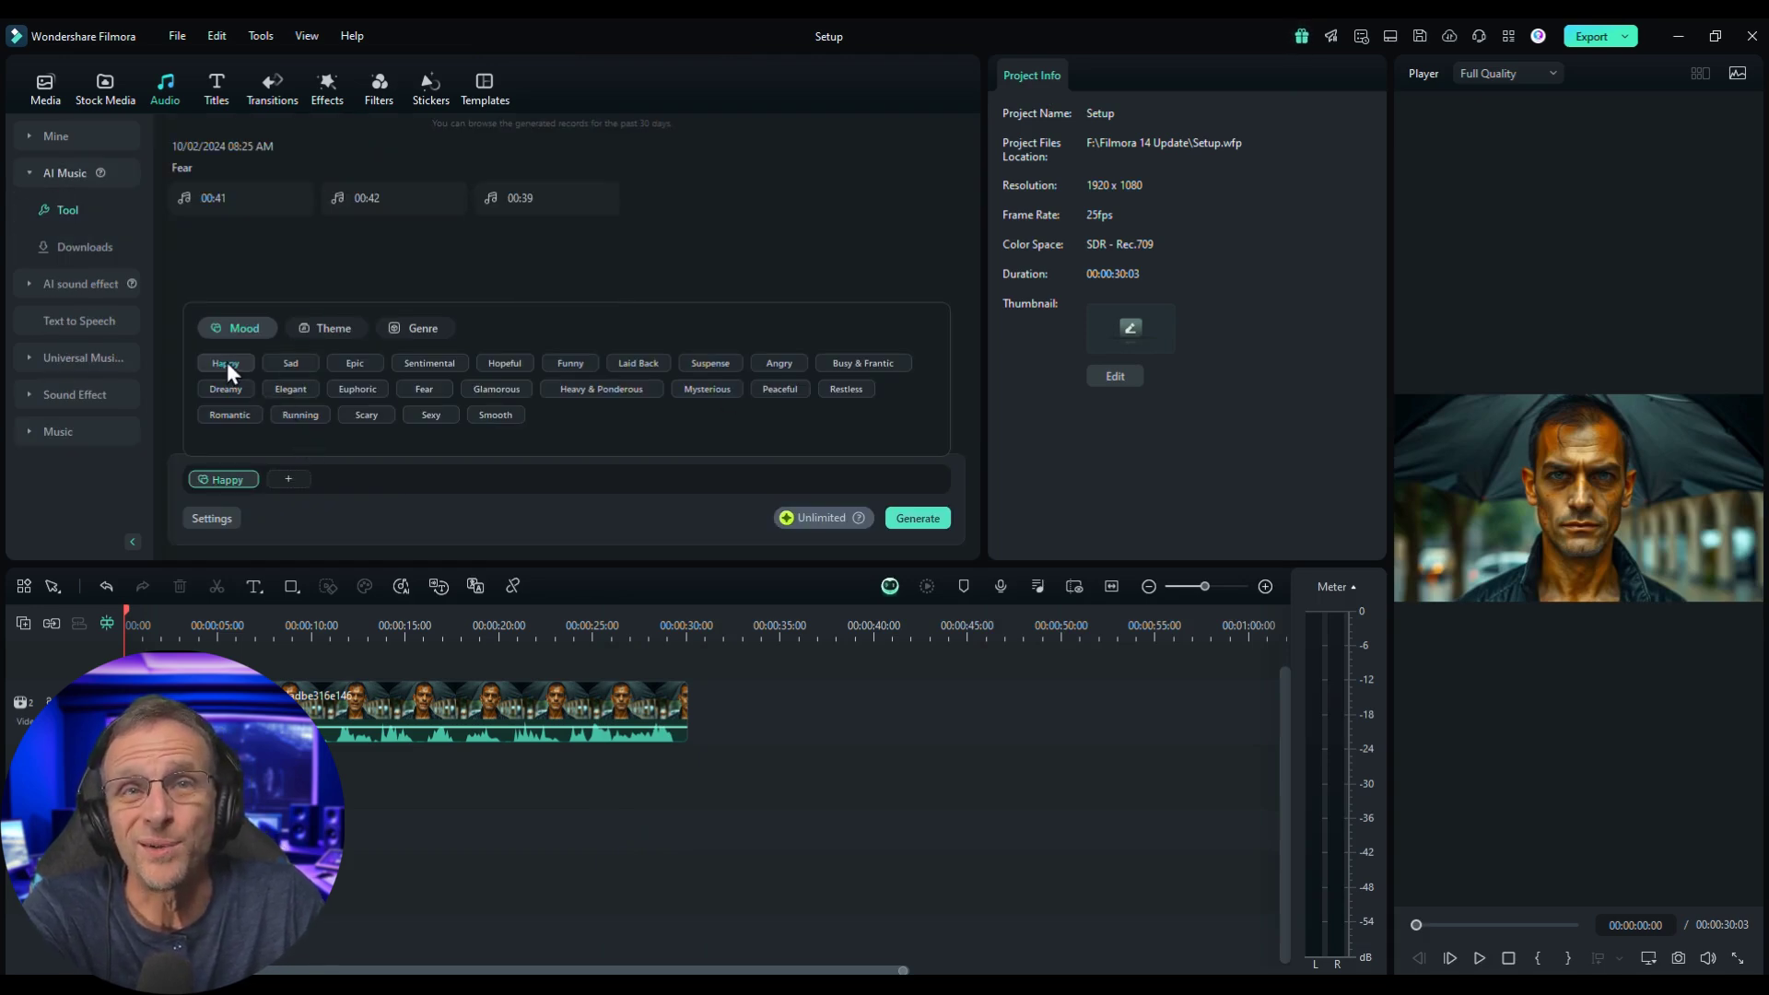
click(314, 335)
click(422, 328)
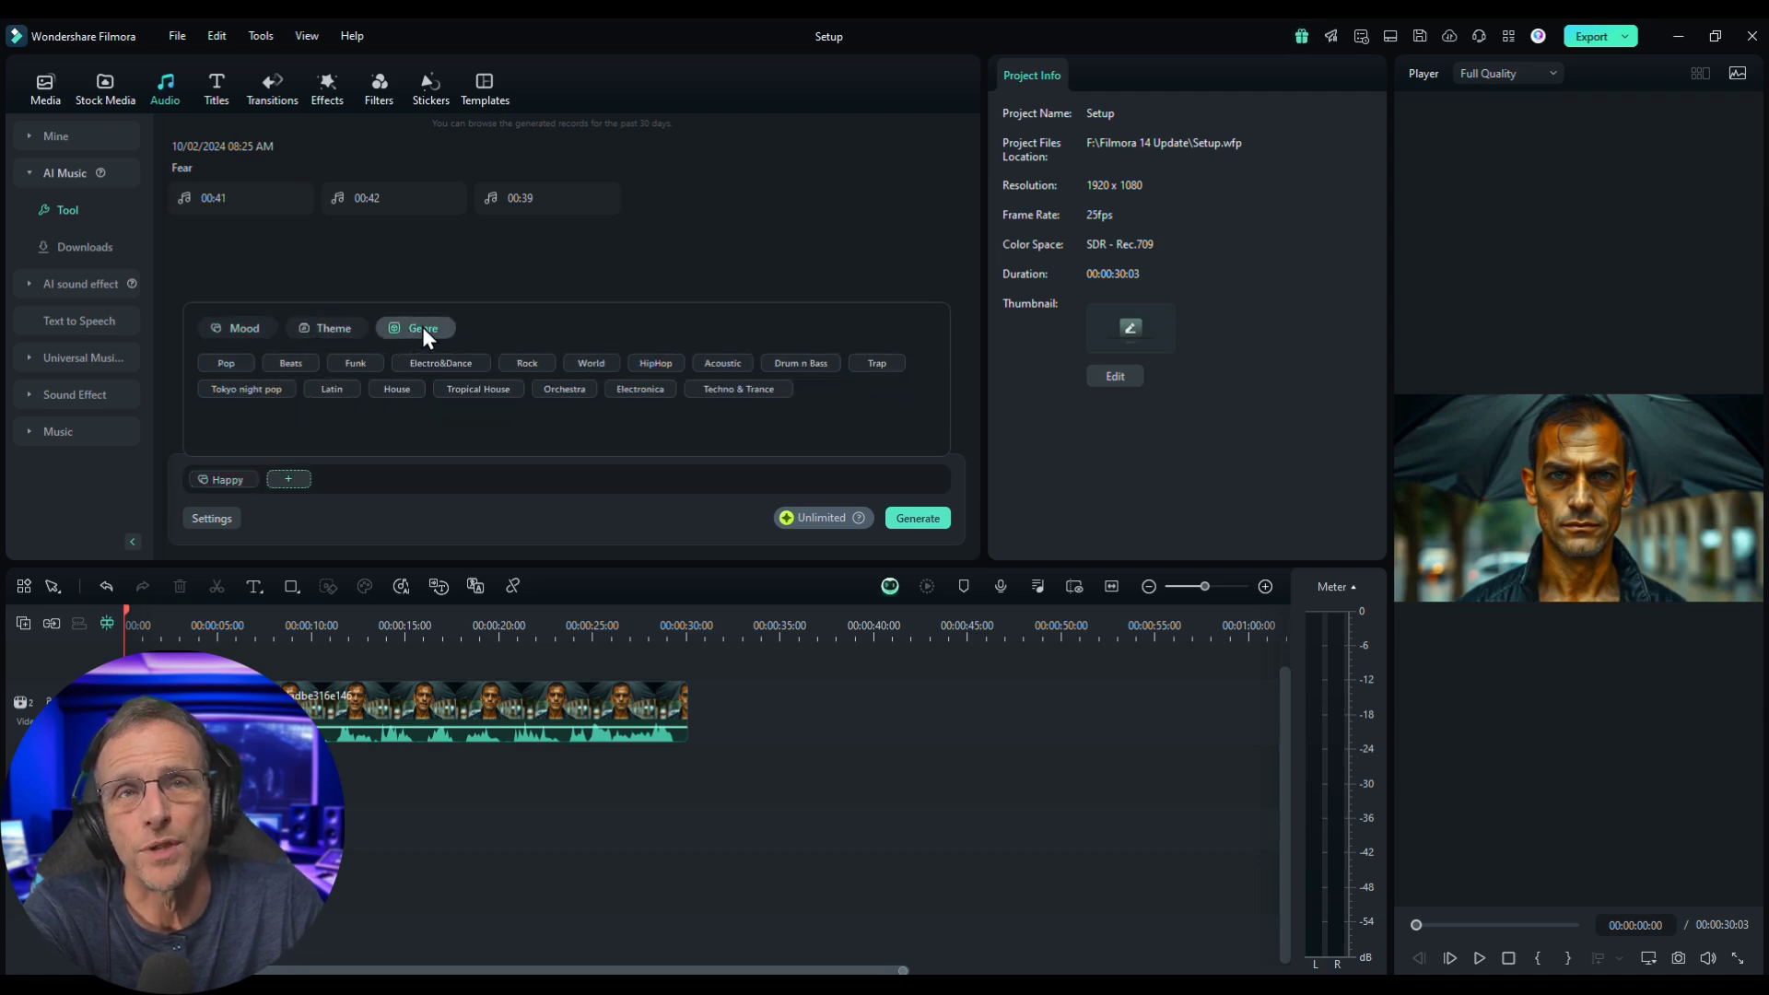
click(238, 330)
click(425, 391)
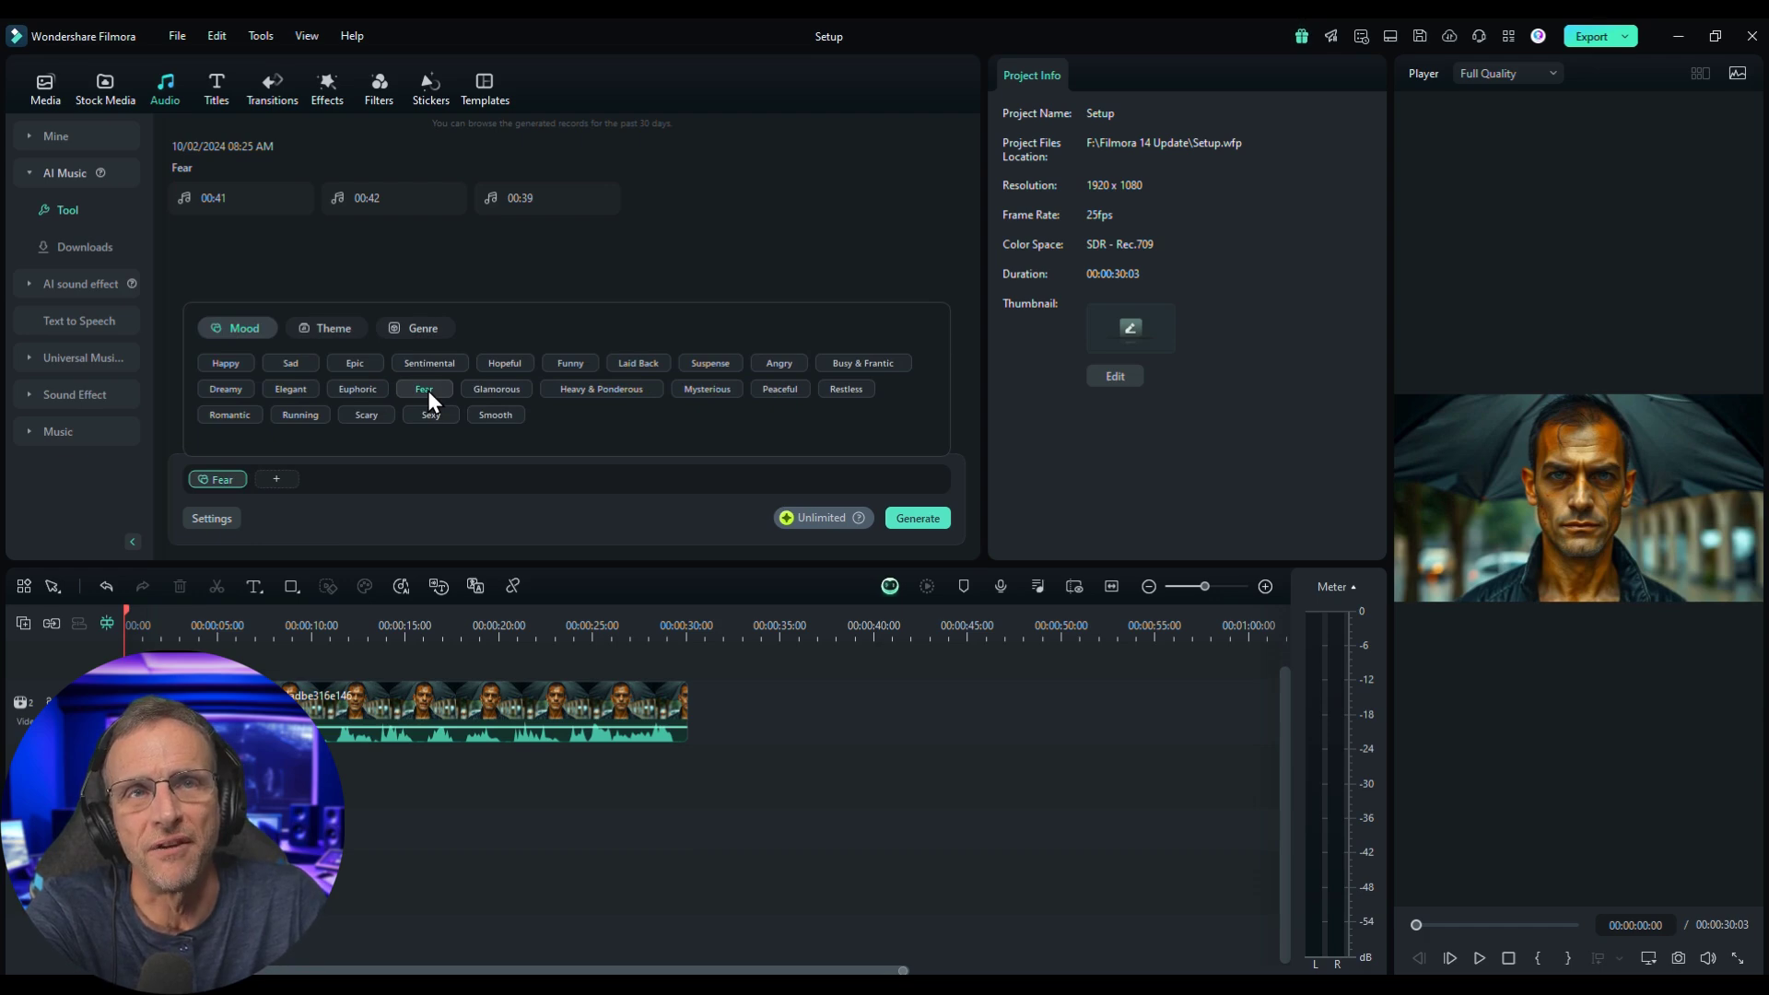
click(278, 479)
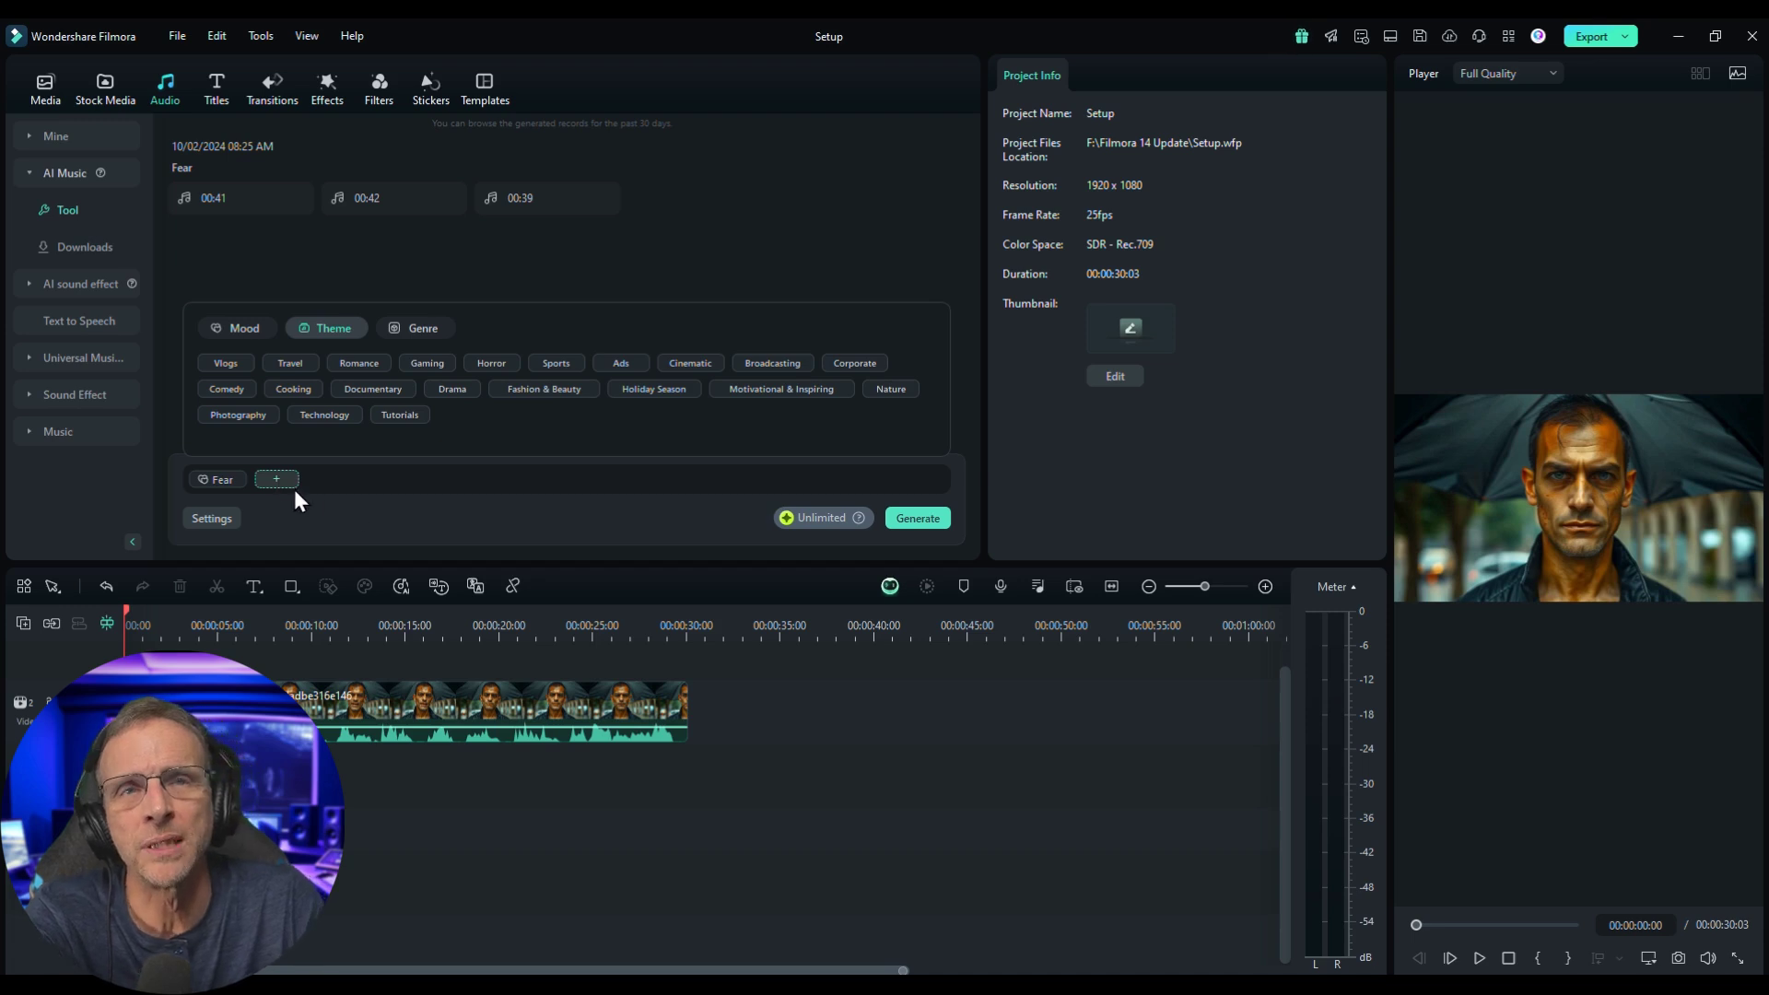
click(495, 364)
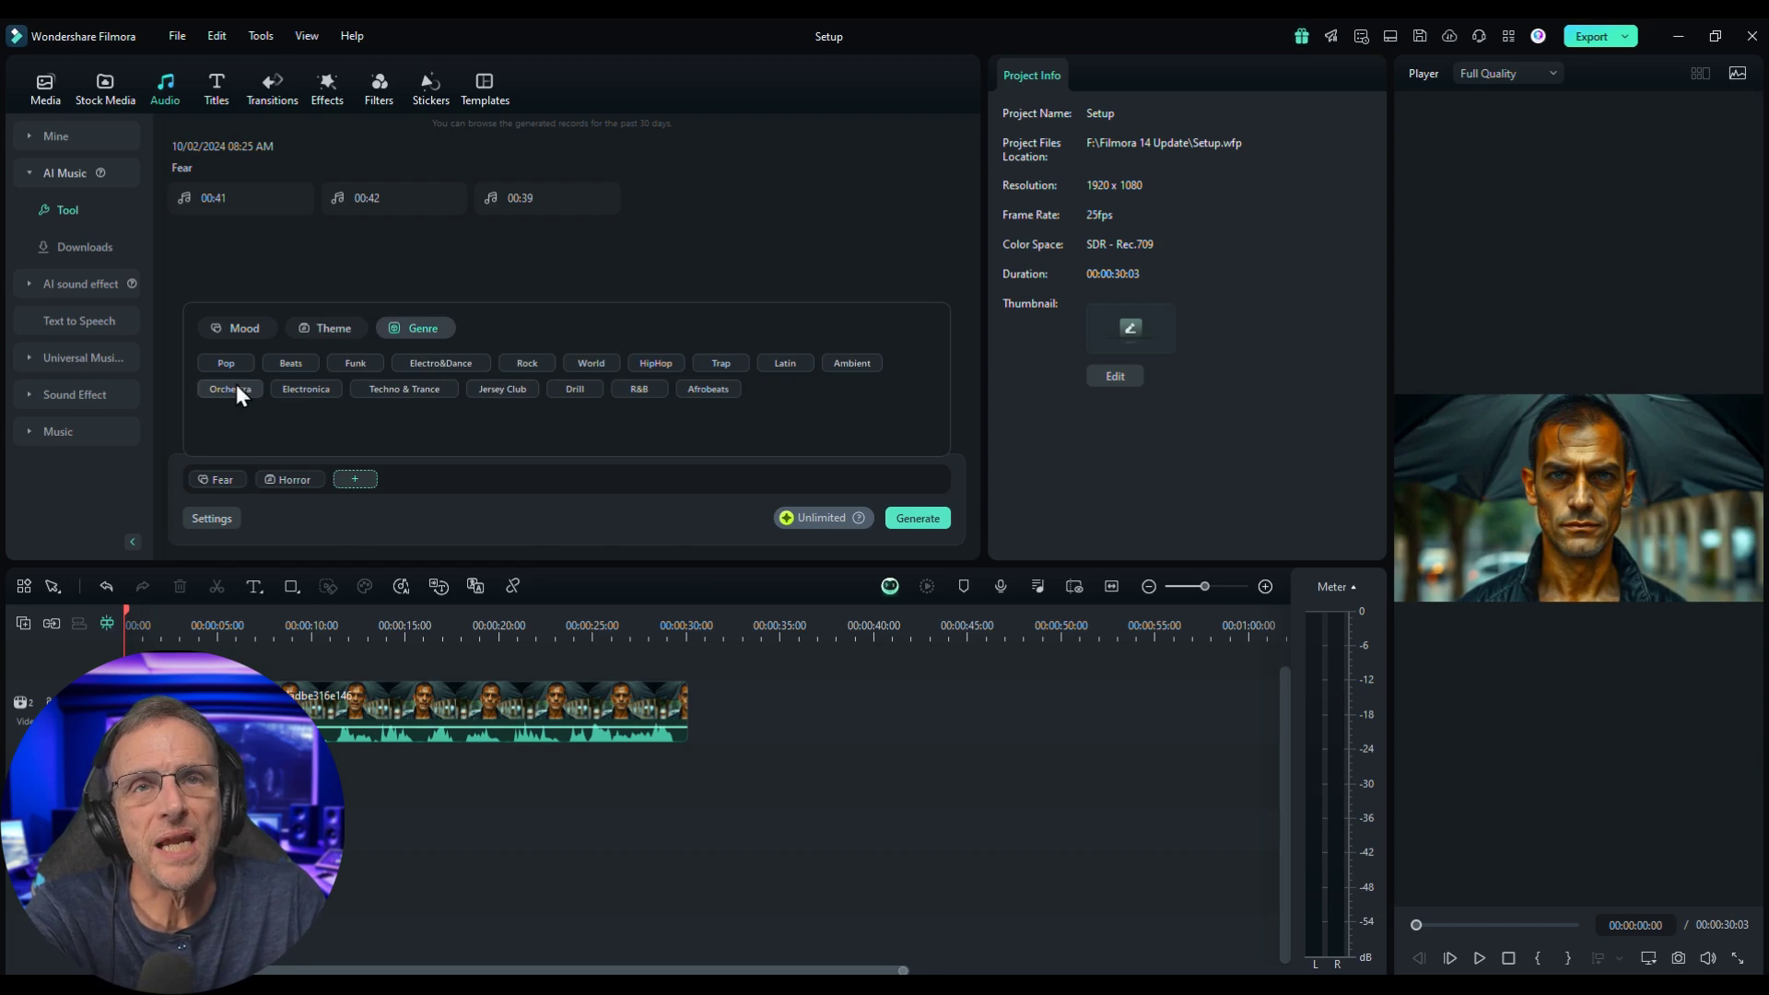
click(212, 519)
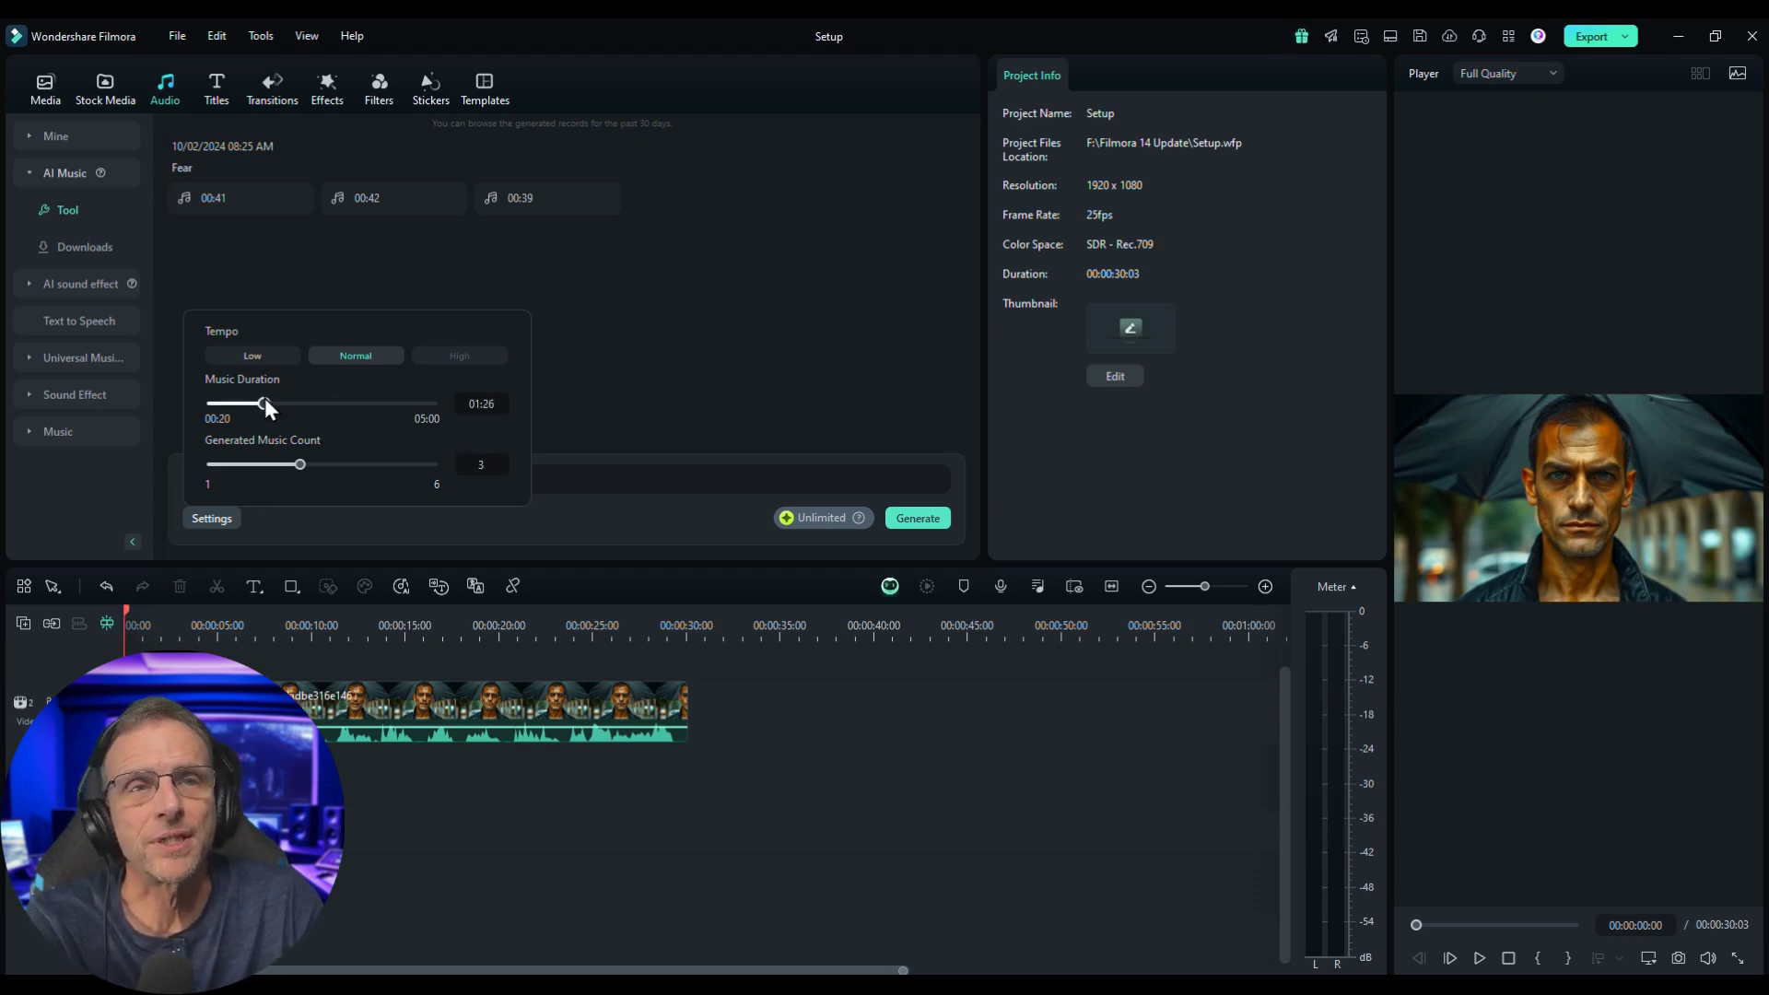
Set music duration to 00:29 and count to 3, then generate and preview three Fear Horror Ambient tracks
drag(264, 401, 240, 401)
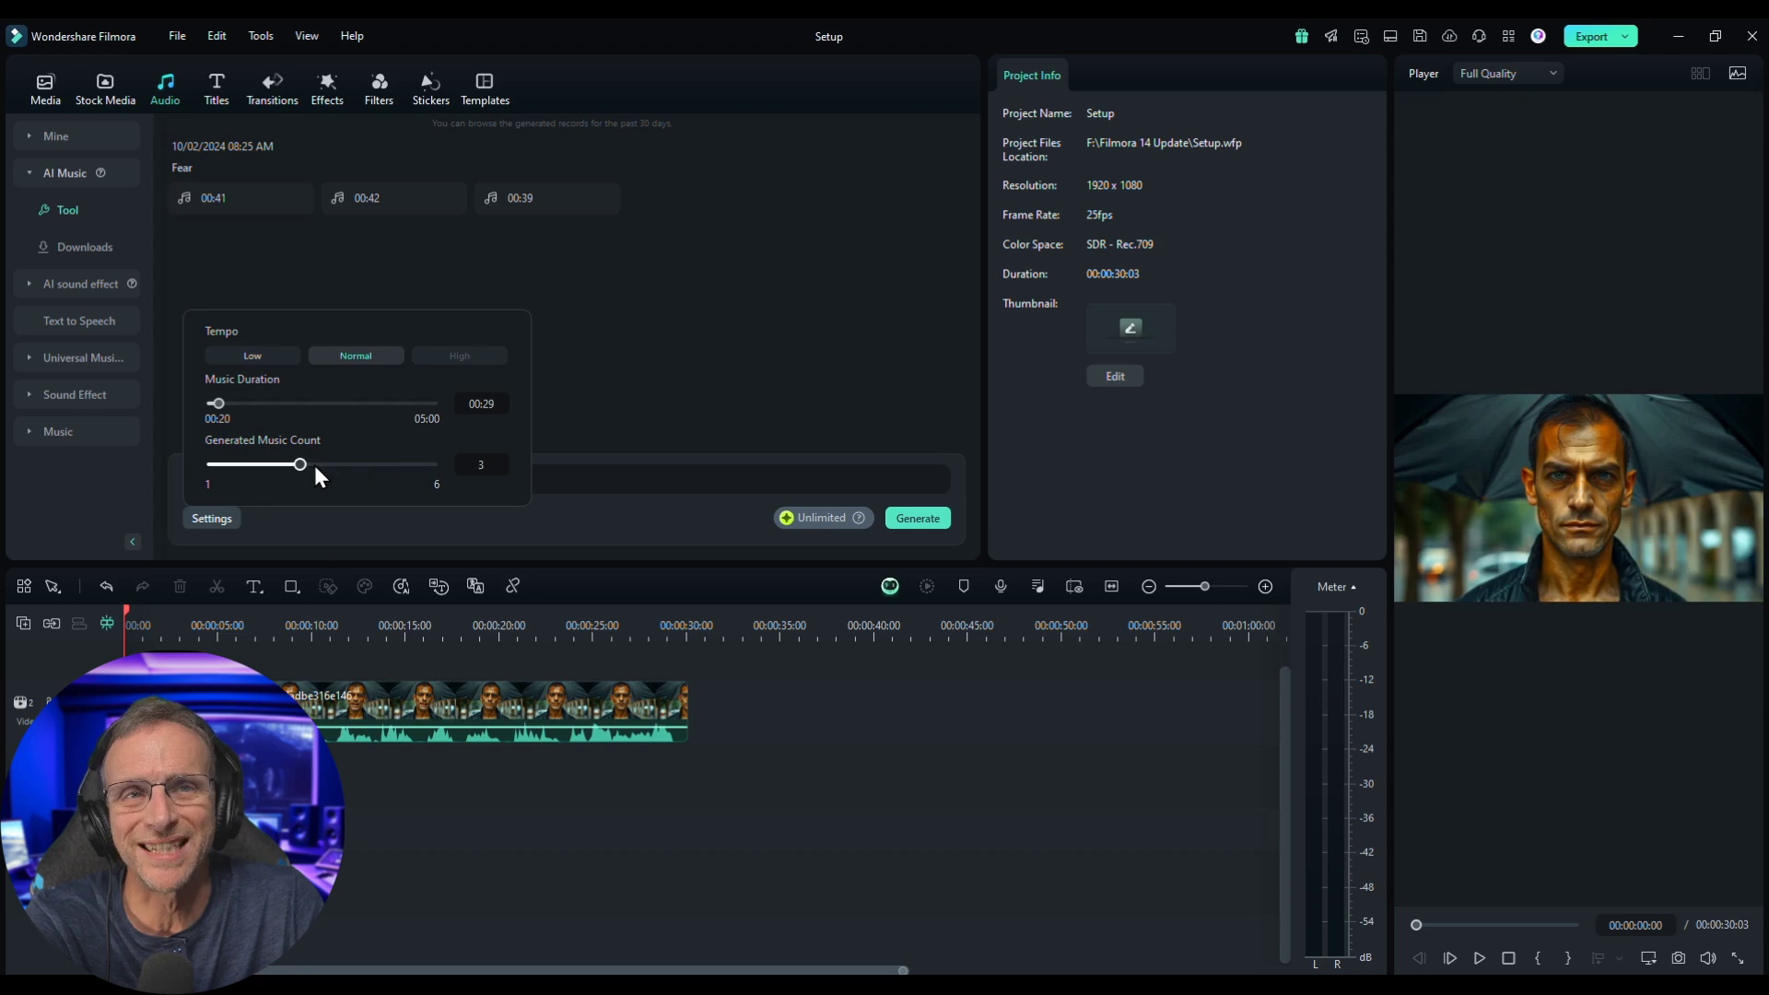
drag(342, 464, 299, 464)
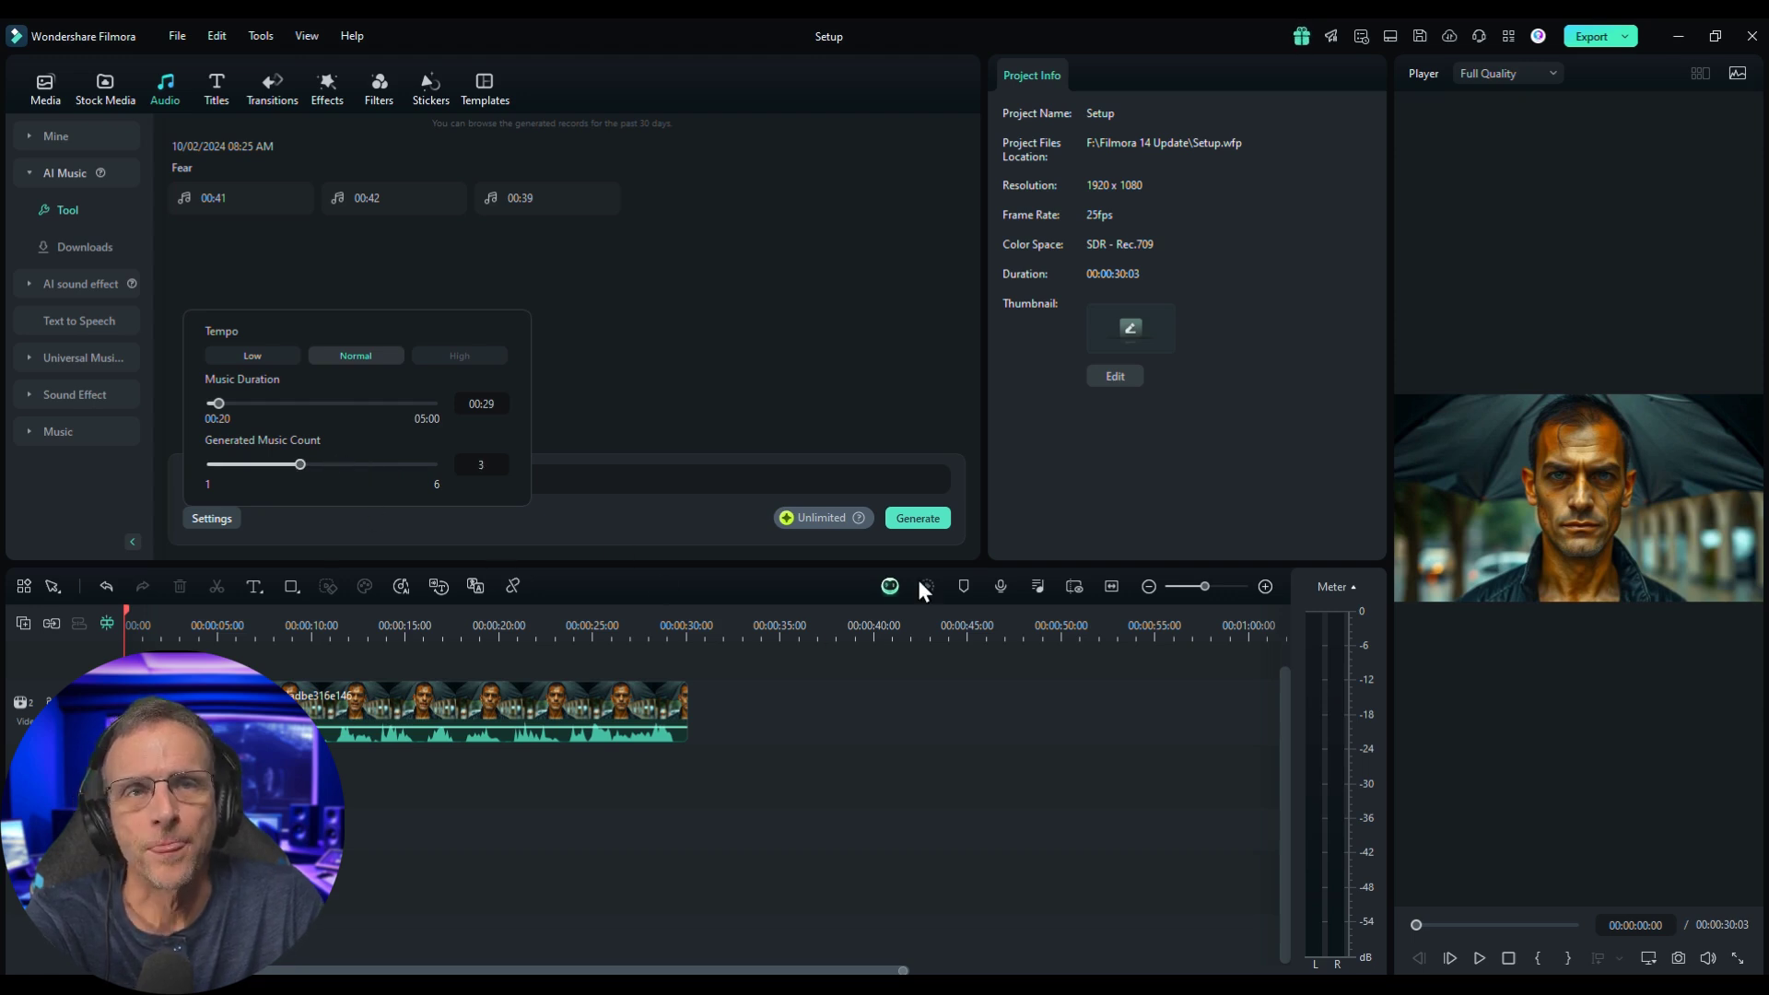
click(919, 518)
click(185, 294)
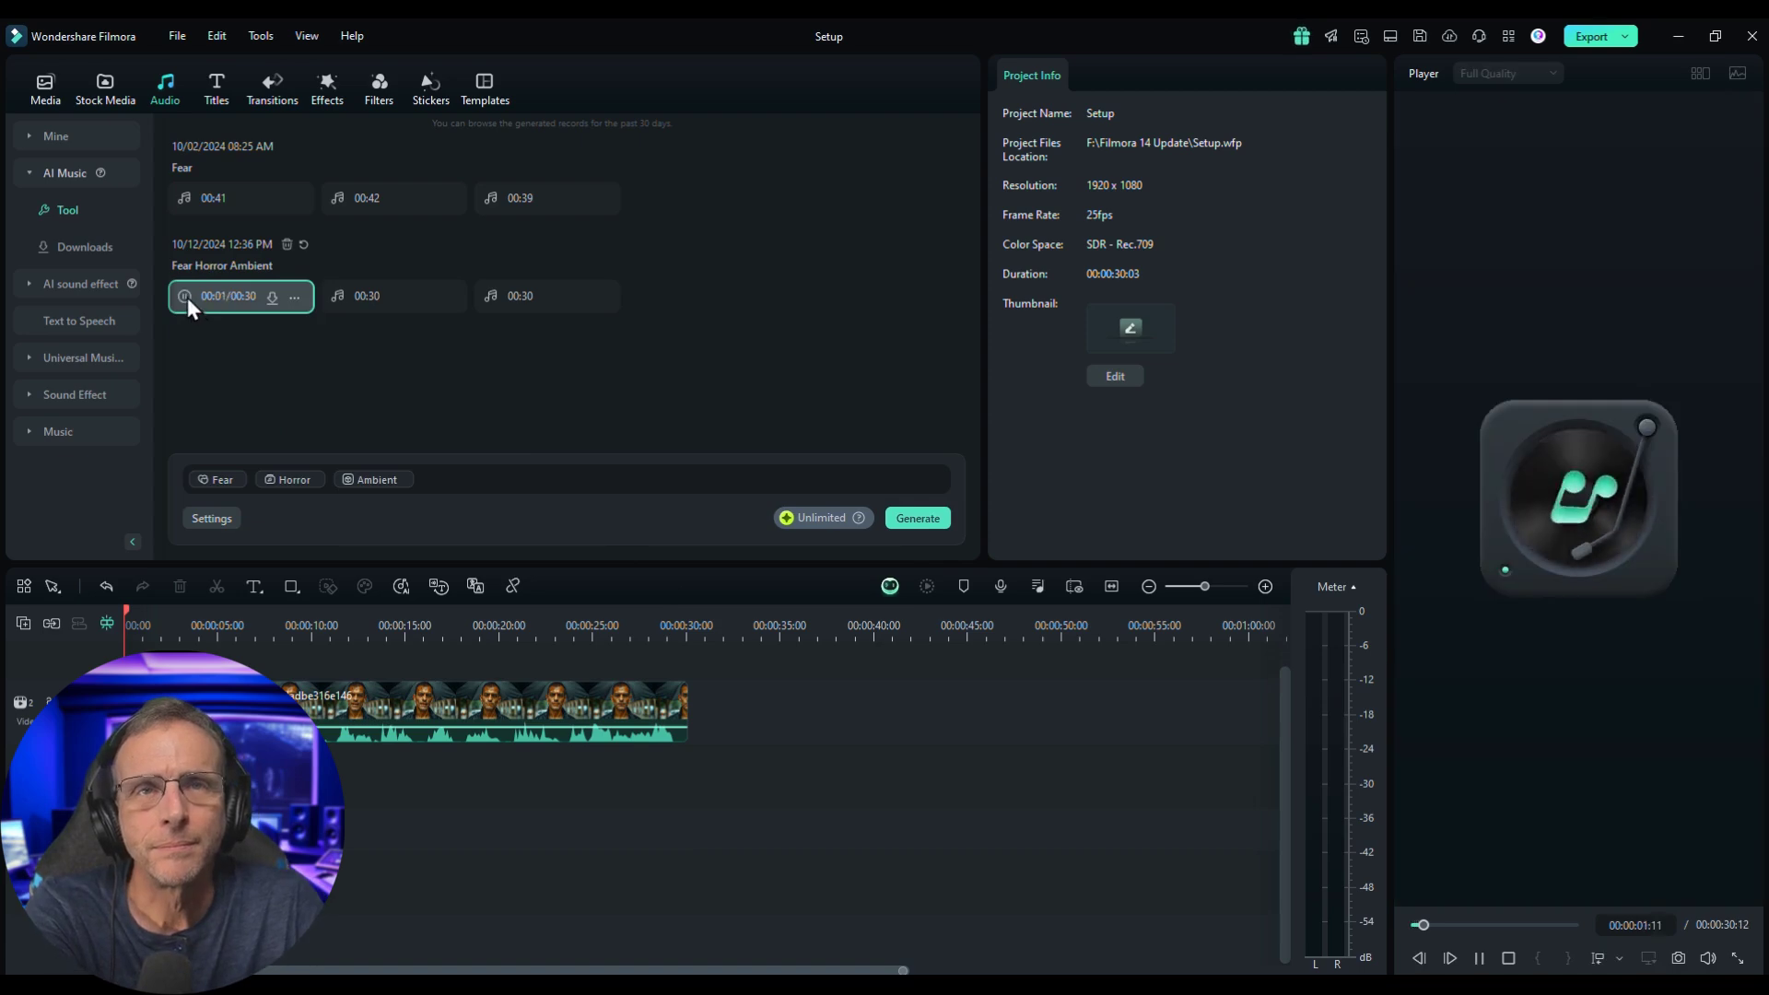
click(183, 295)
click(338, 296)
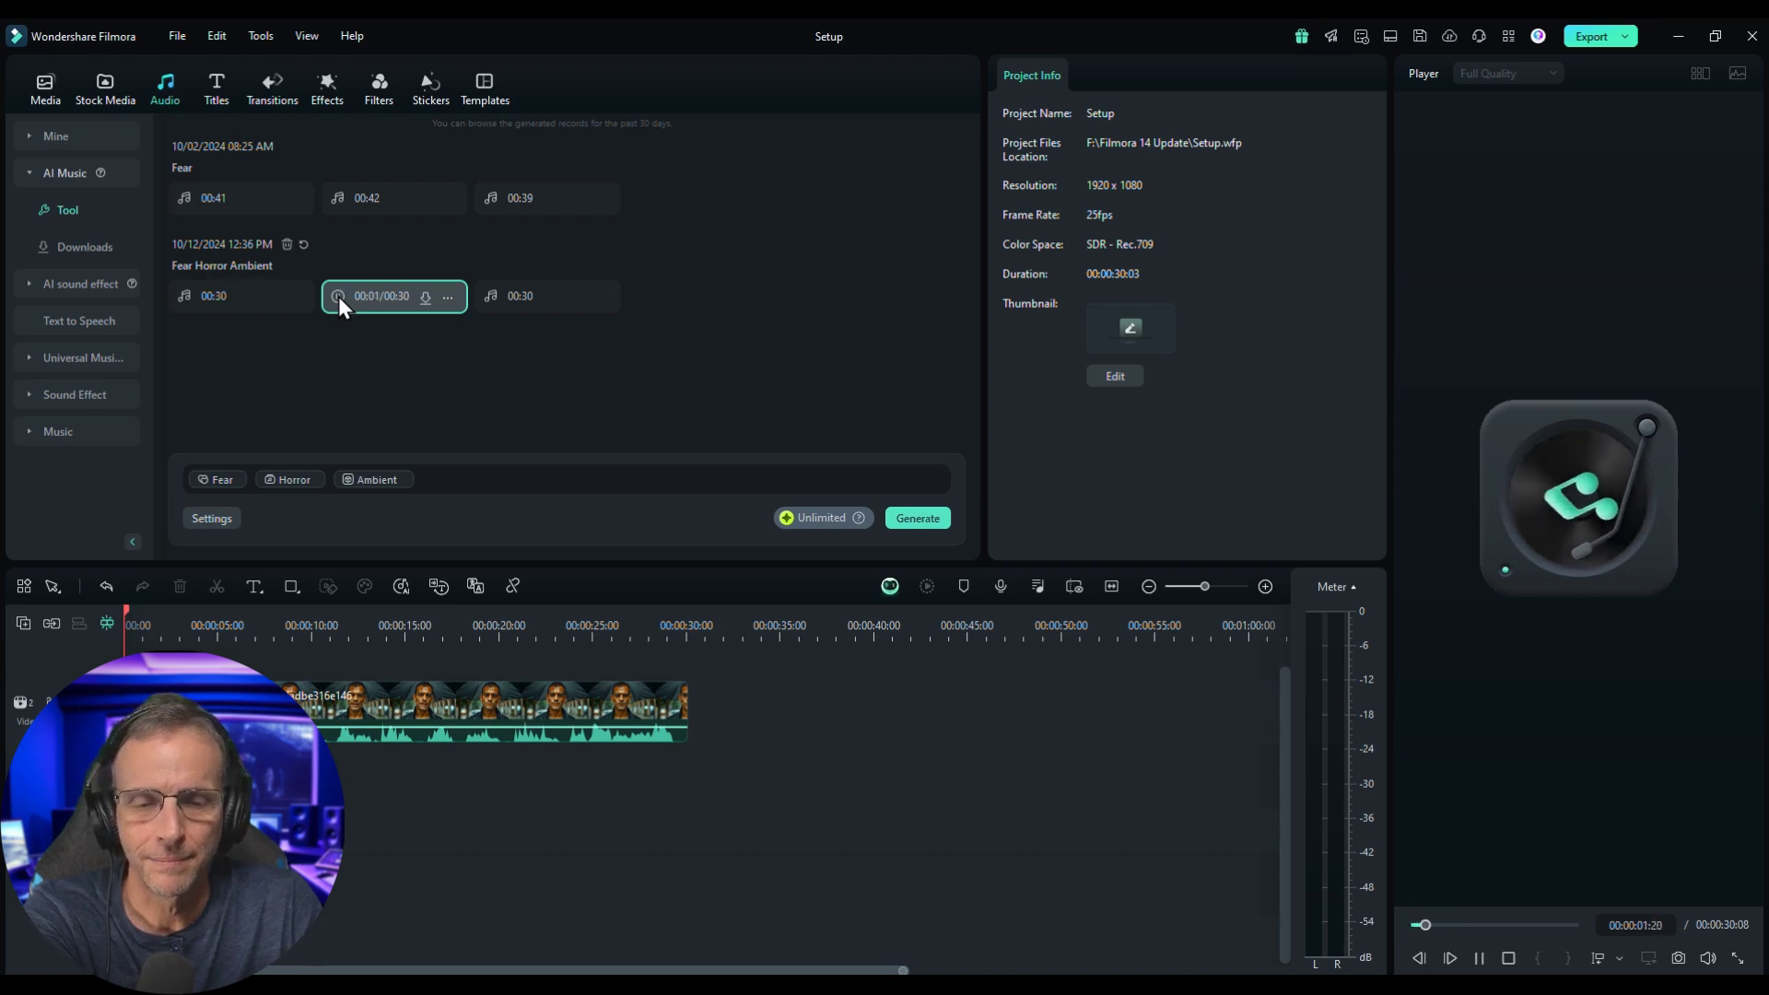
click(485, 298)
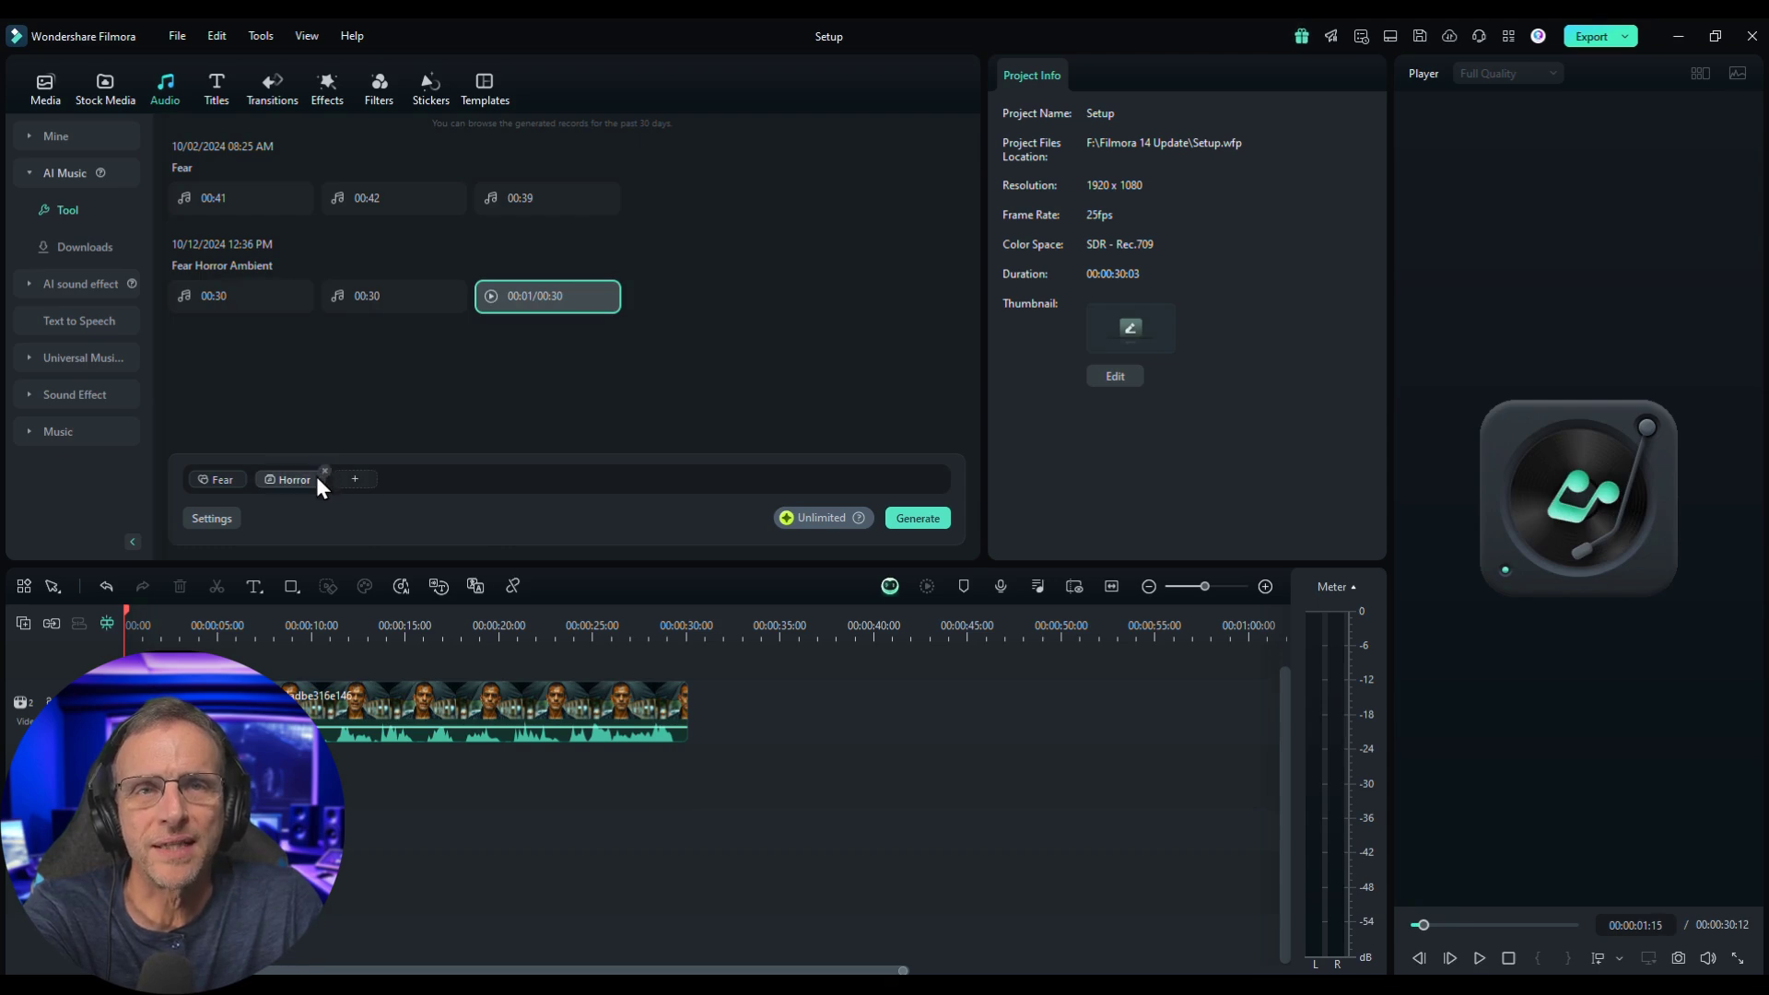
Generate a new batch from the Fear tag only and preview its three tracks
click(186, 394)
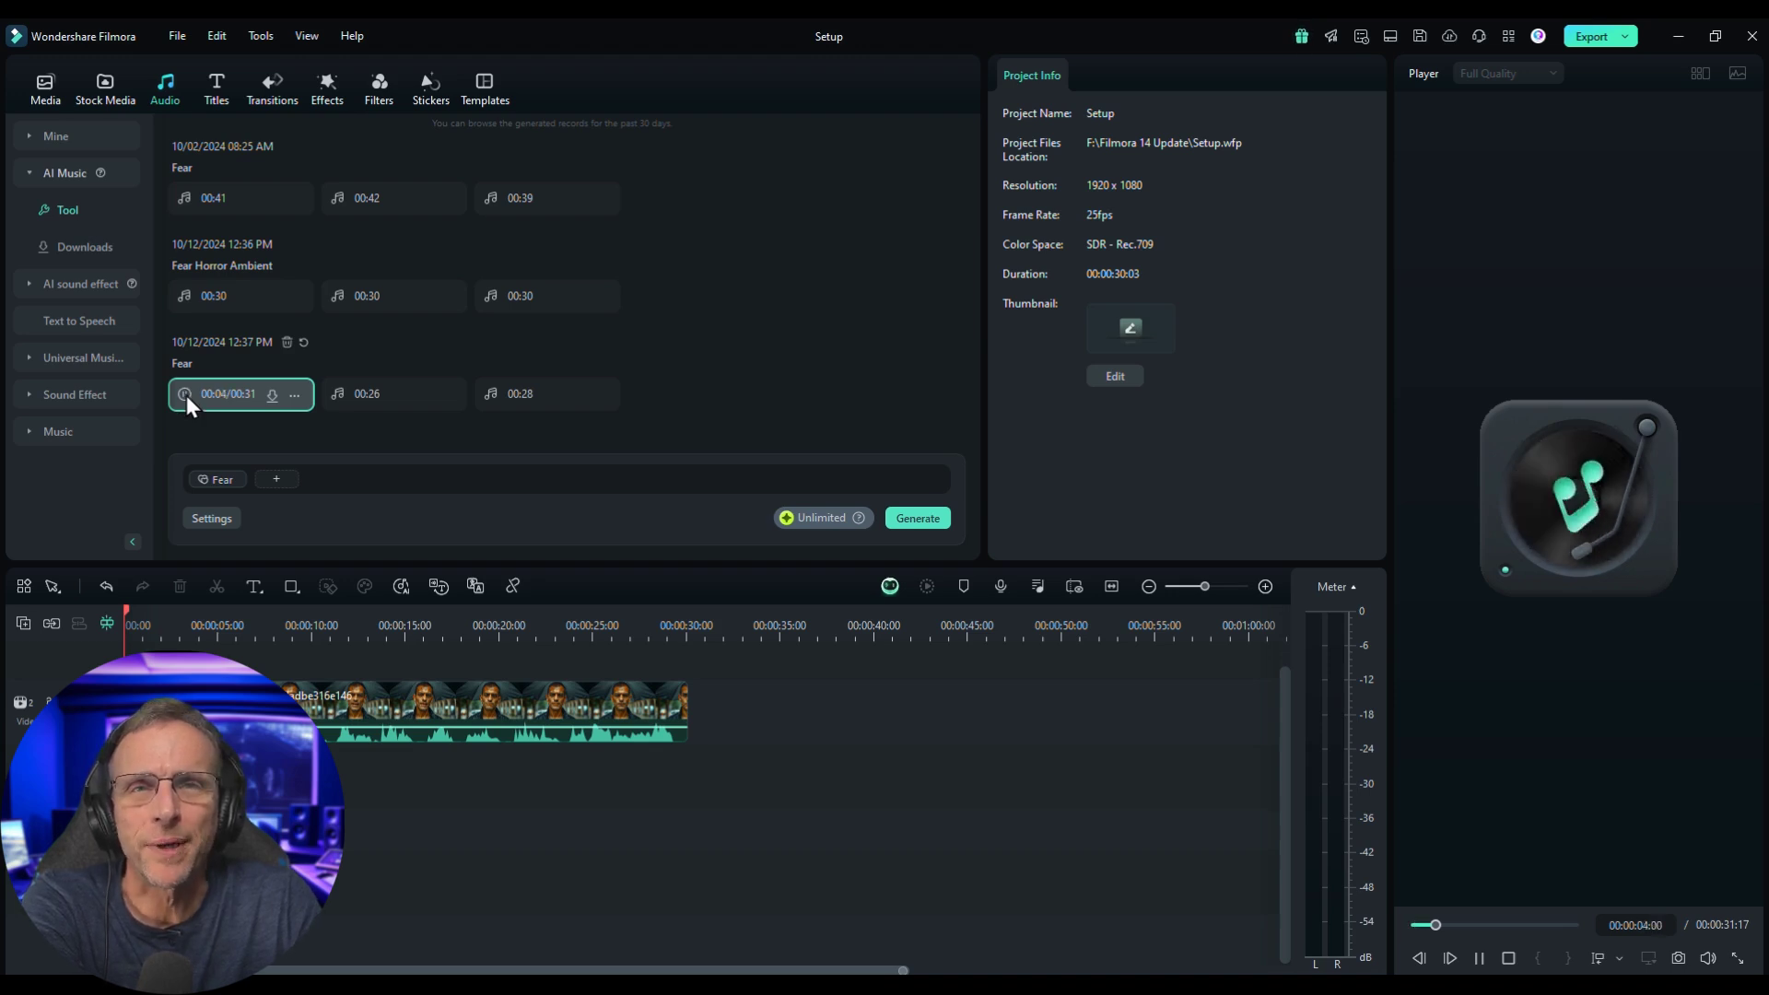
click(185, 395)
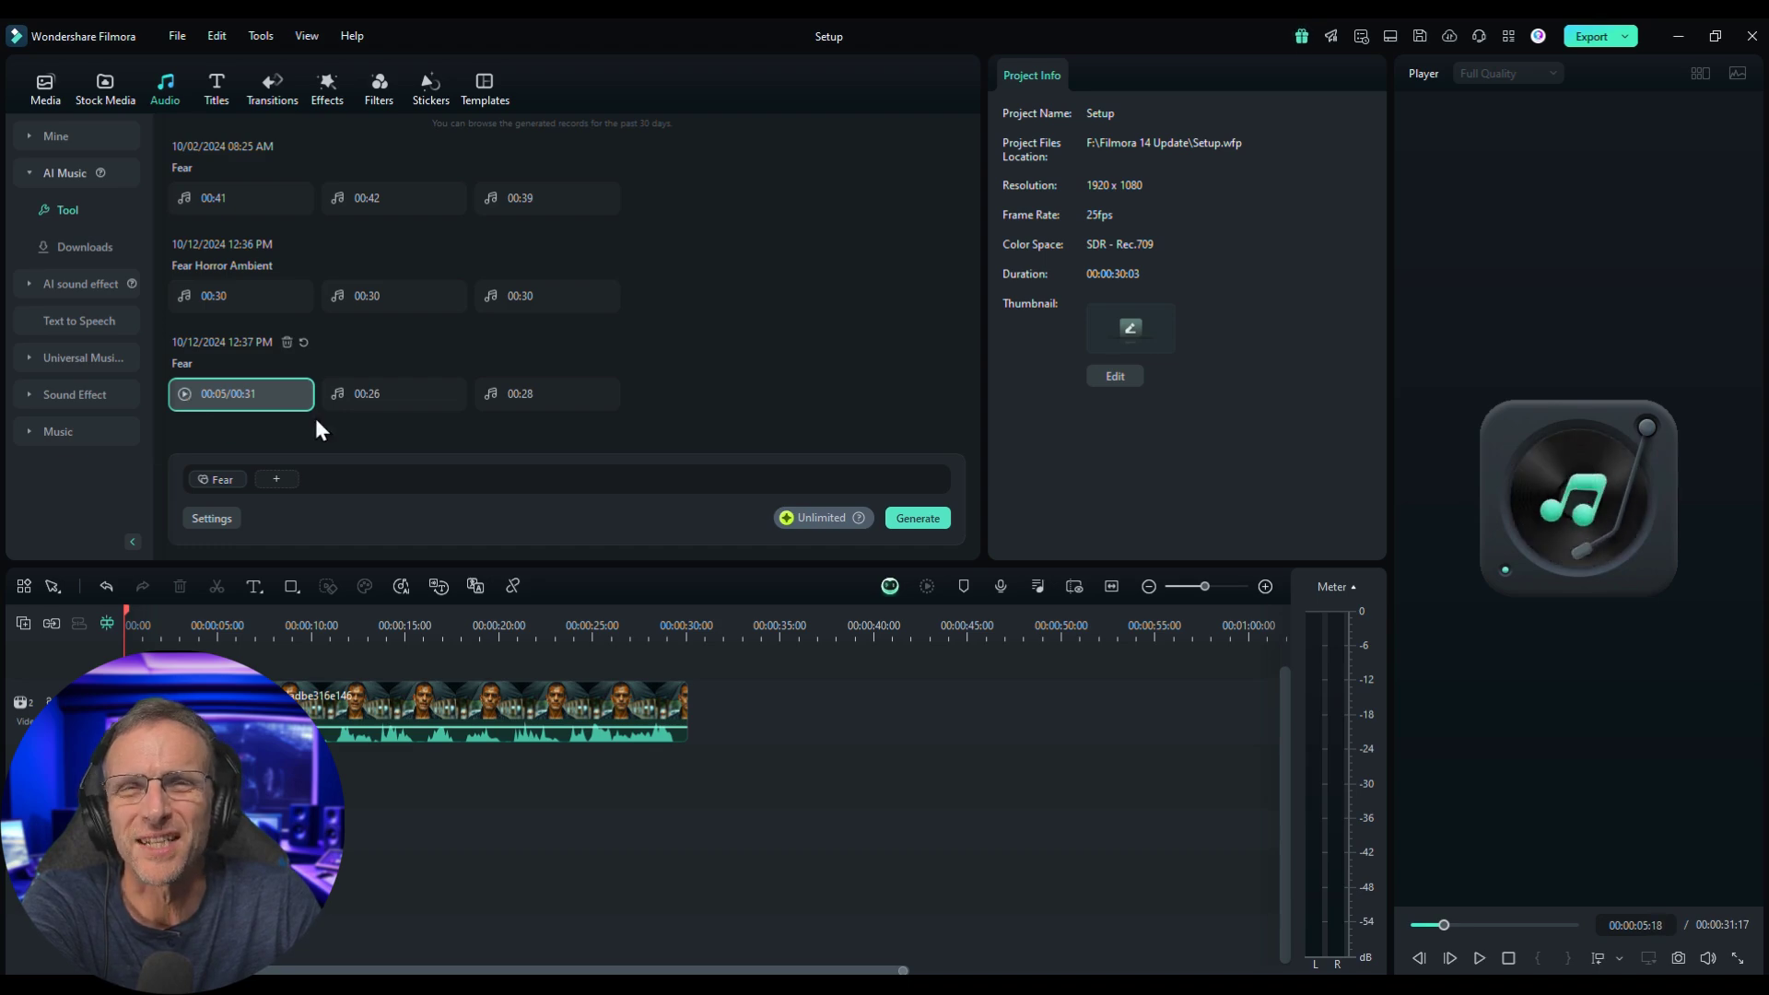
click(337, 394)
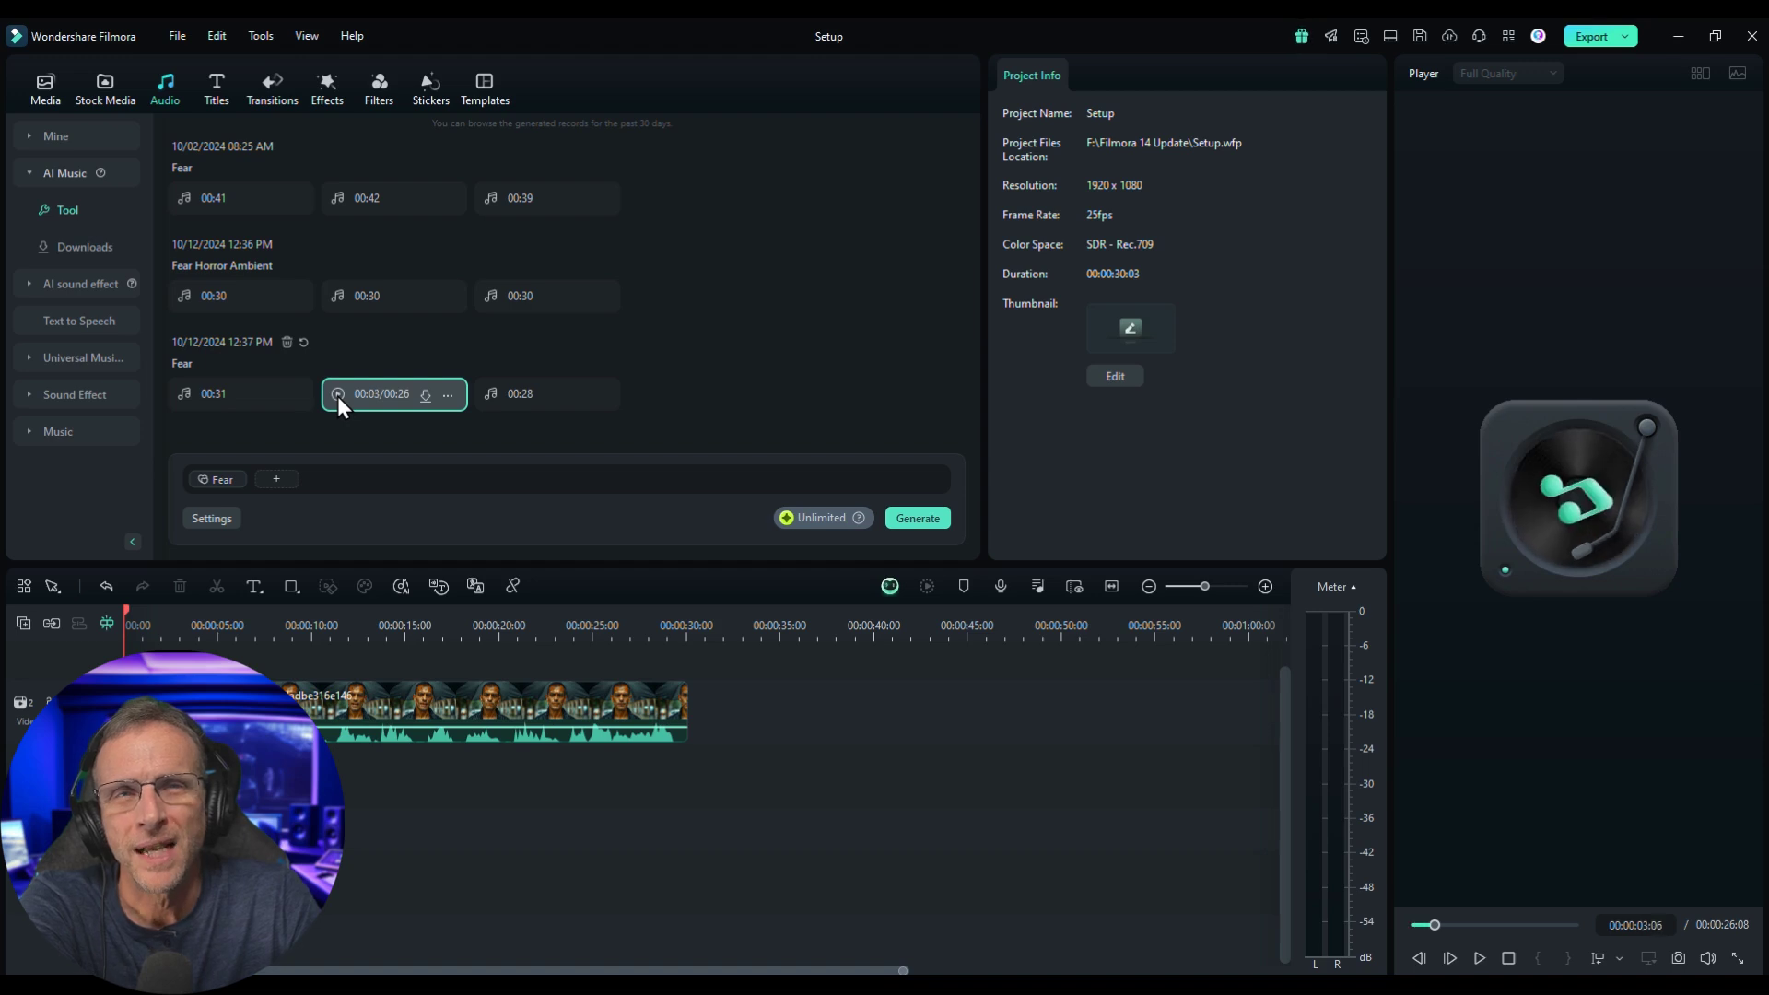
click(337, 397)
click(489, 396)
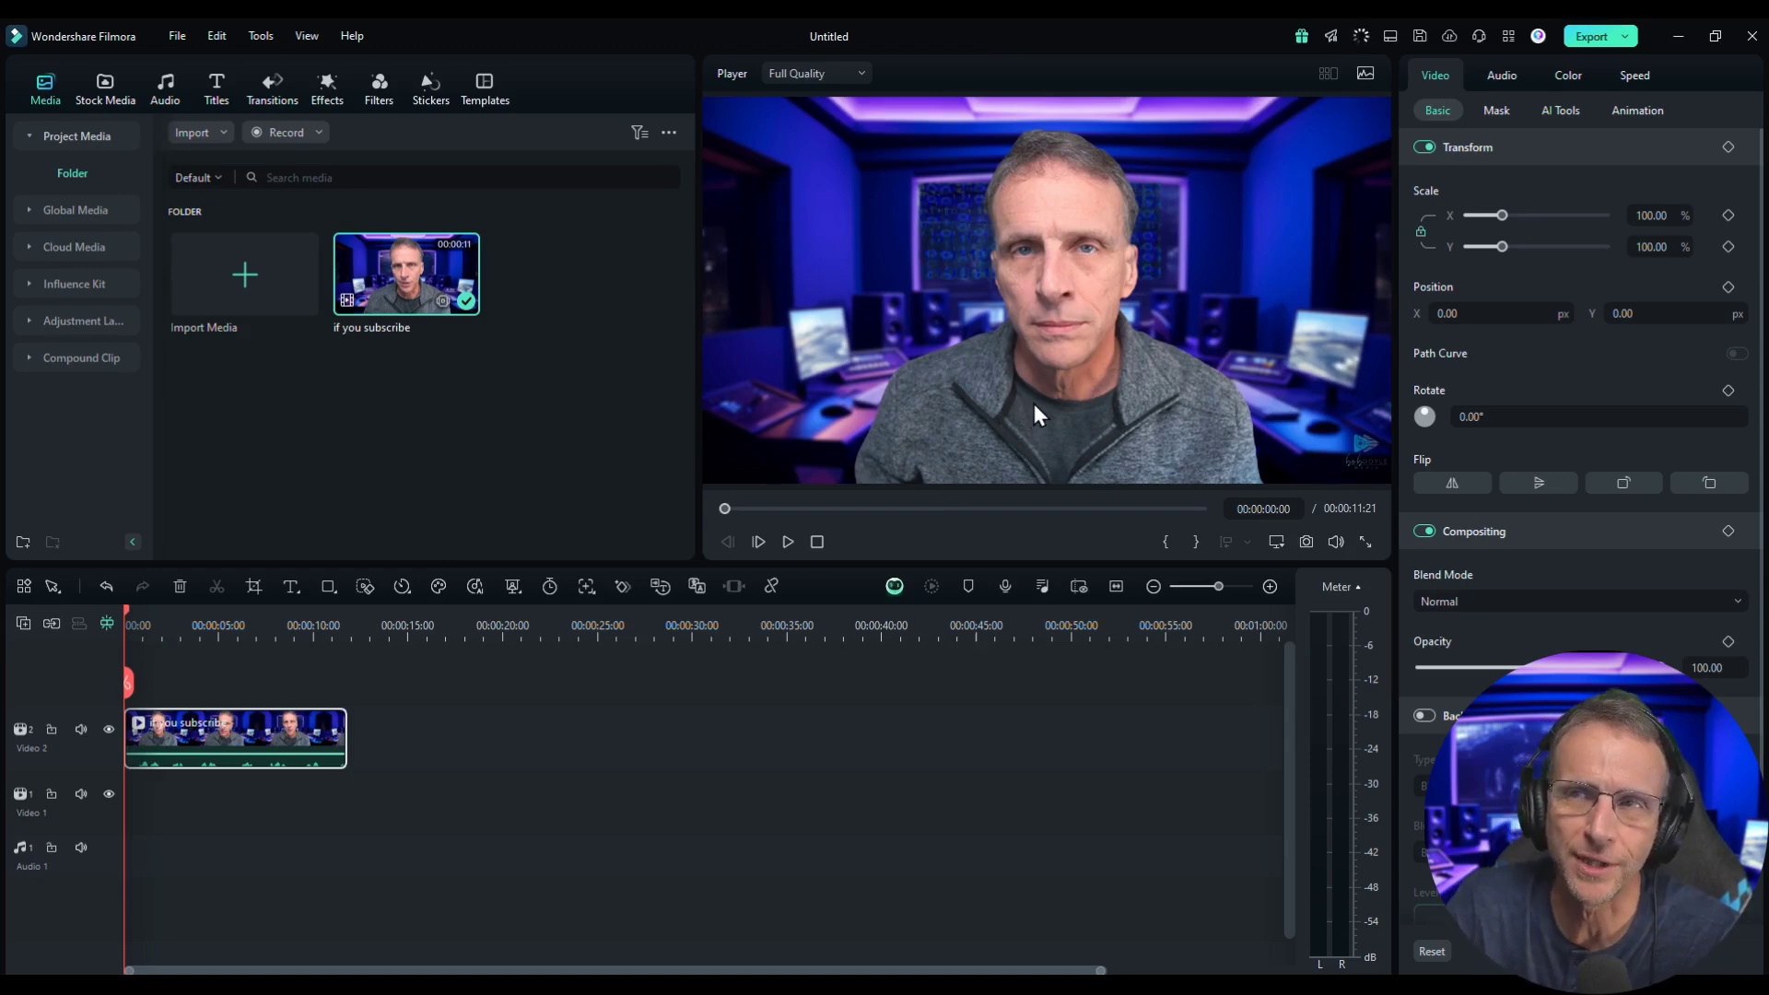
Stop the 'if you subscribe' clip's playback and return to its start
click(816, 541)
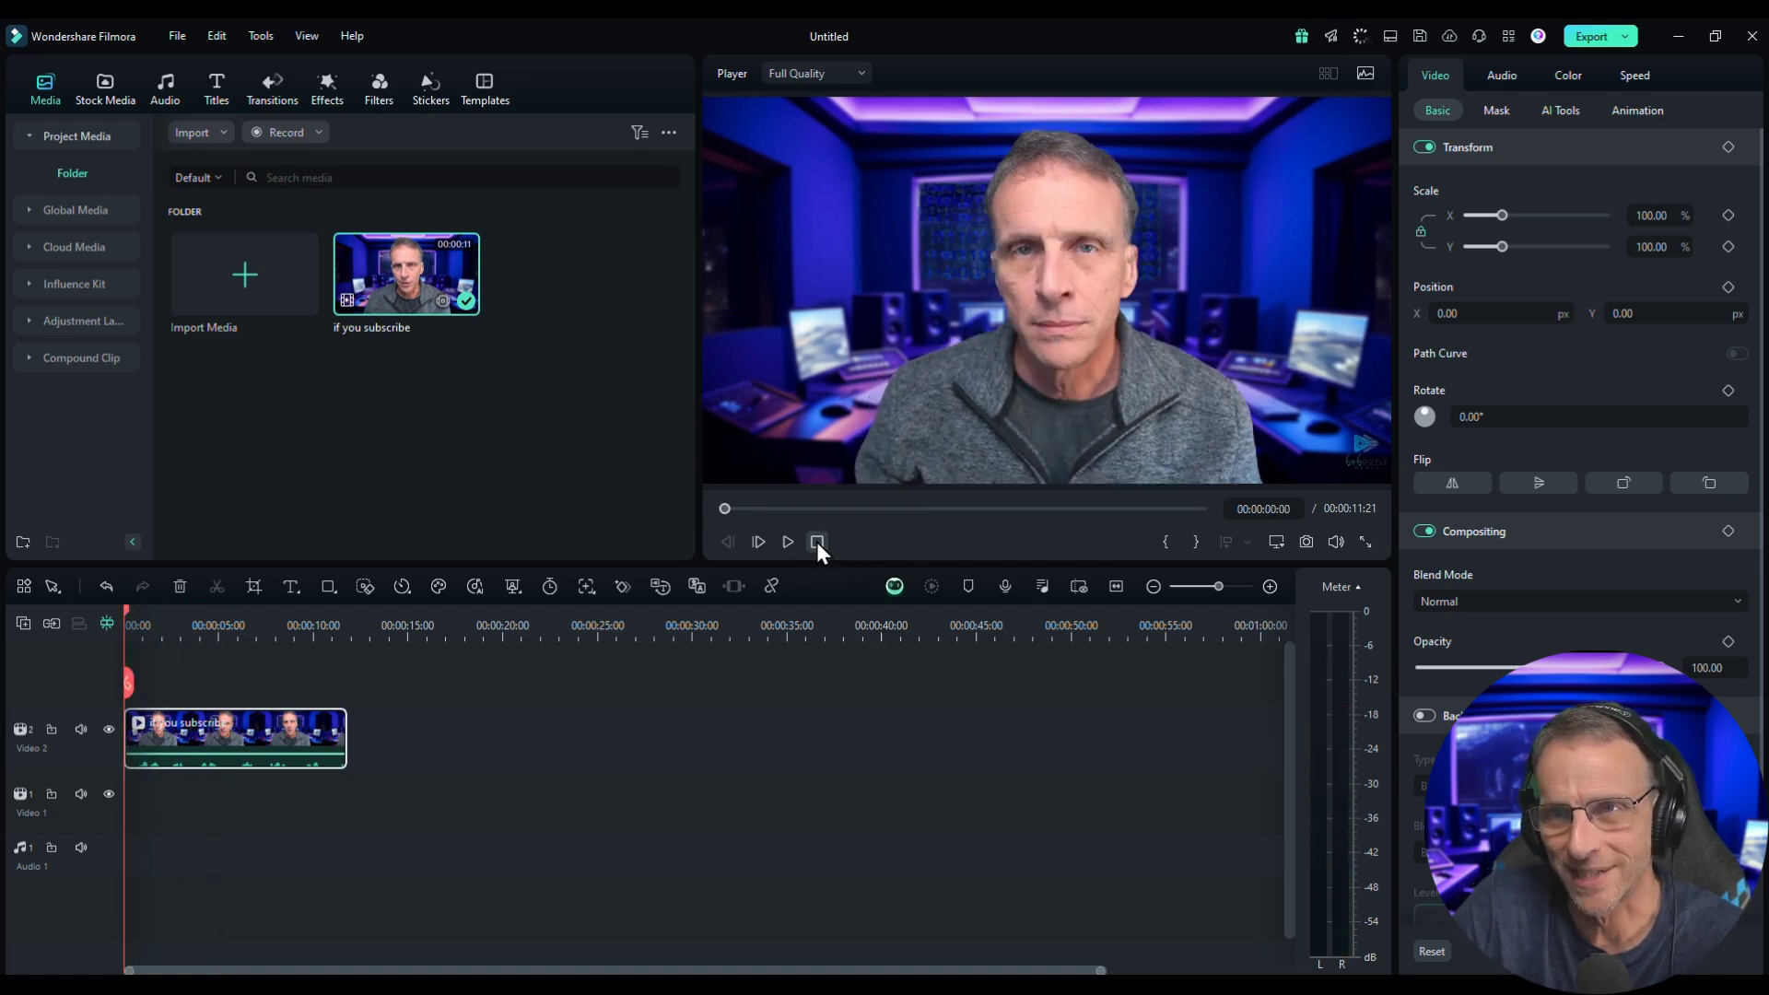
Set the clip's AI Translation target to Dutch (Netherlands) with lip-sync on and start translating
right_click(290, 738)
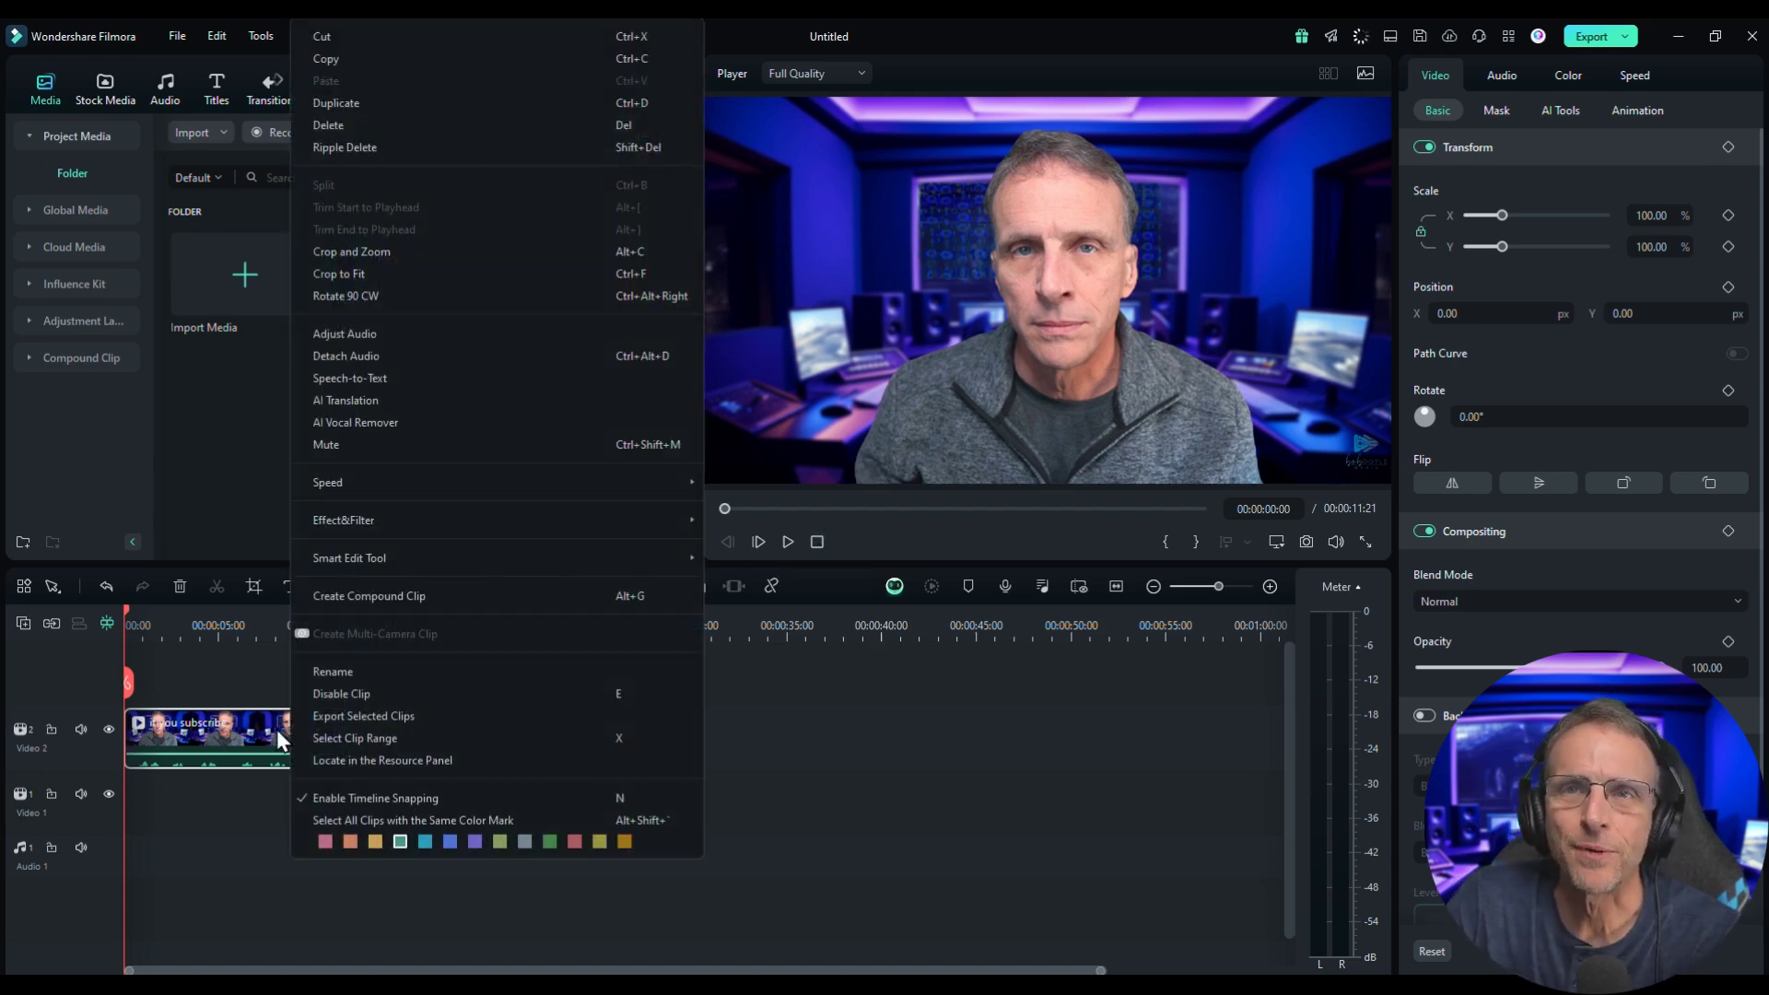
click(335, 401)
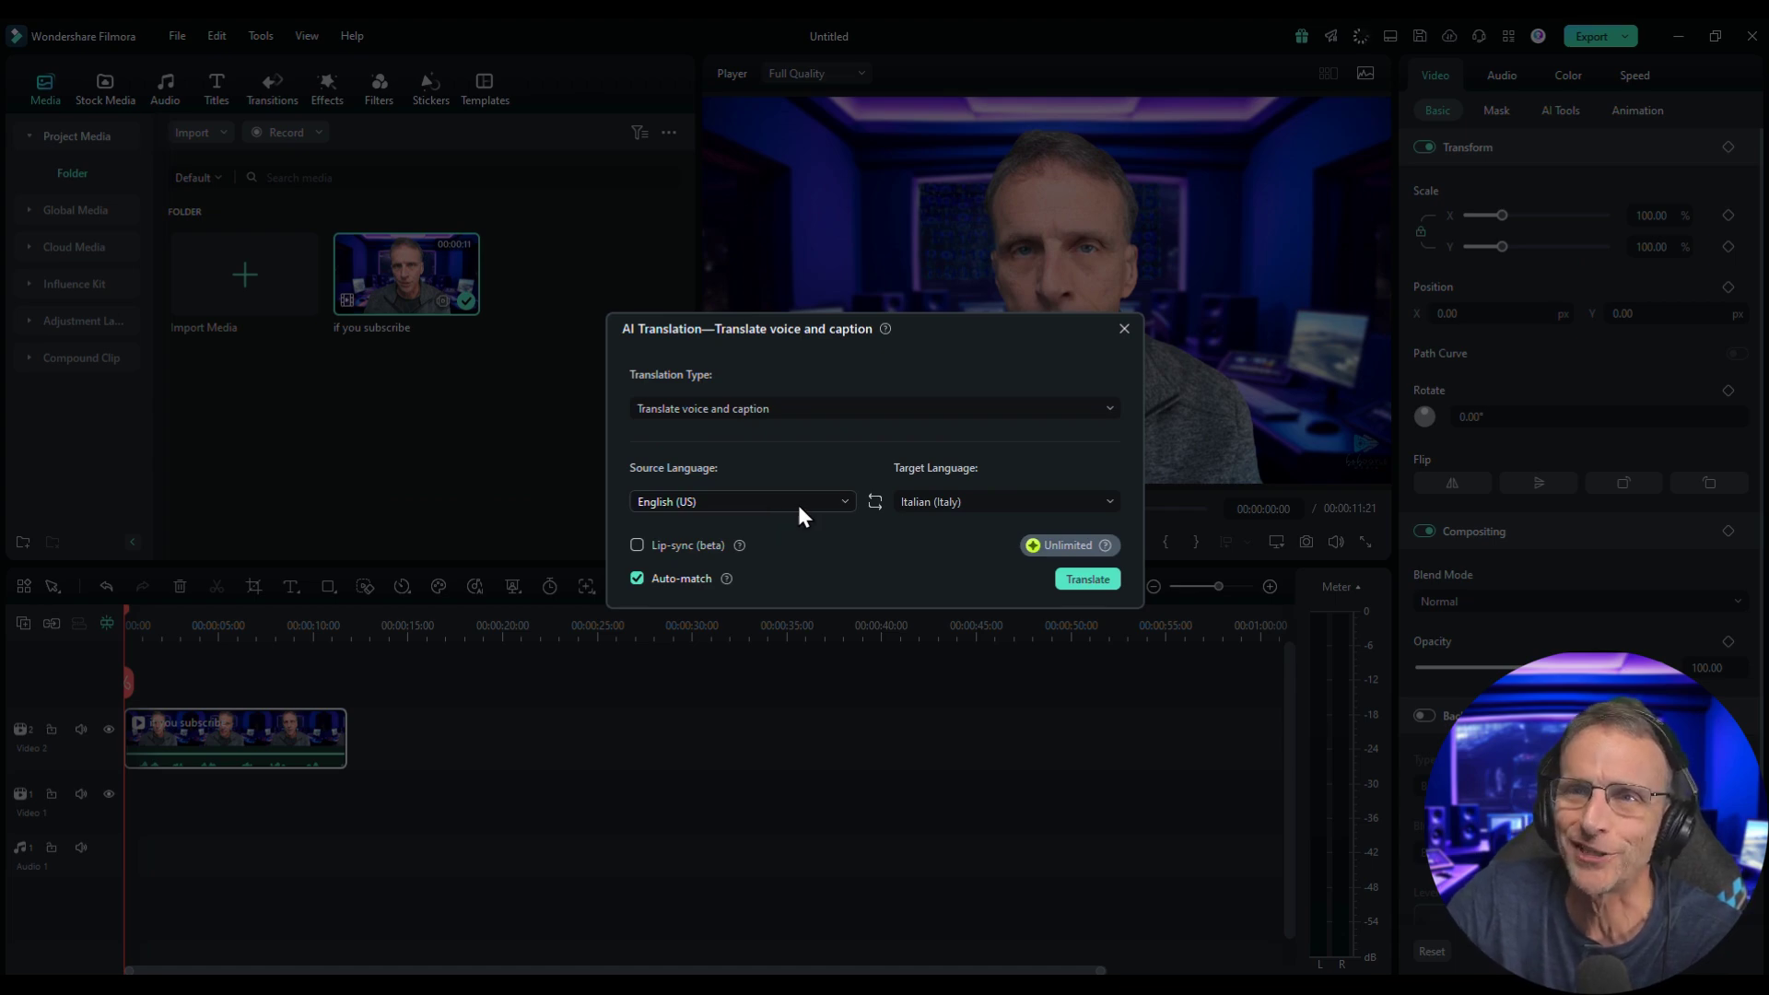
click(952, 505)
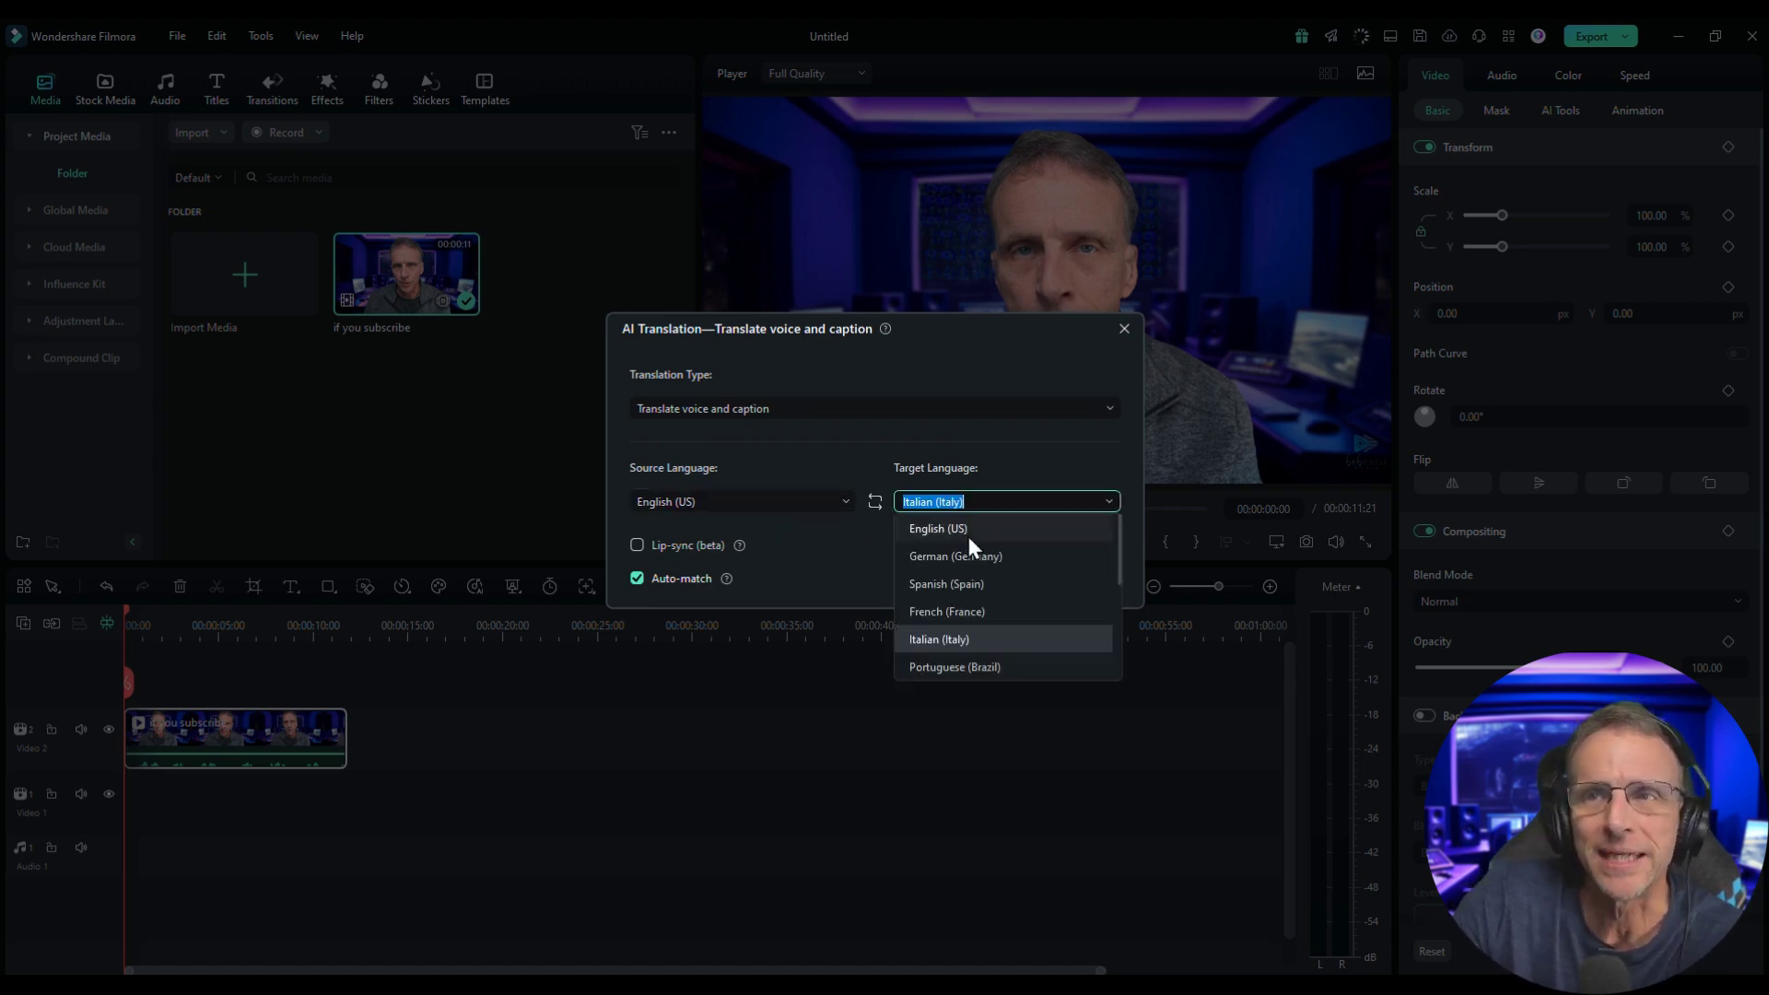
scroll(973, 617, down, 5)
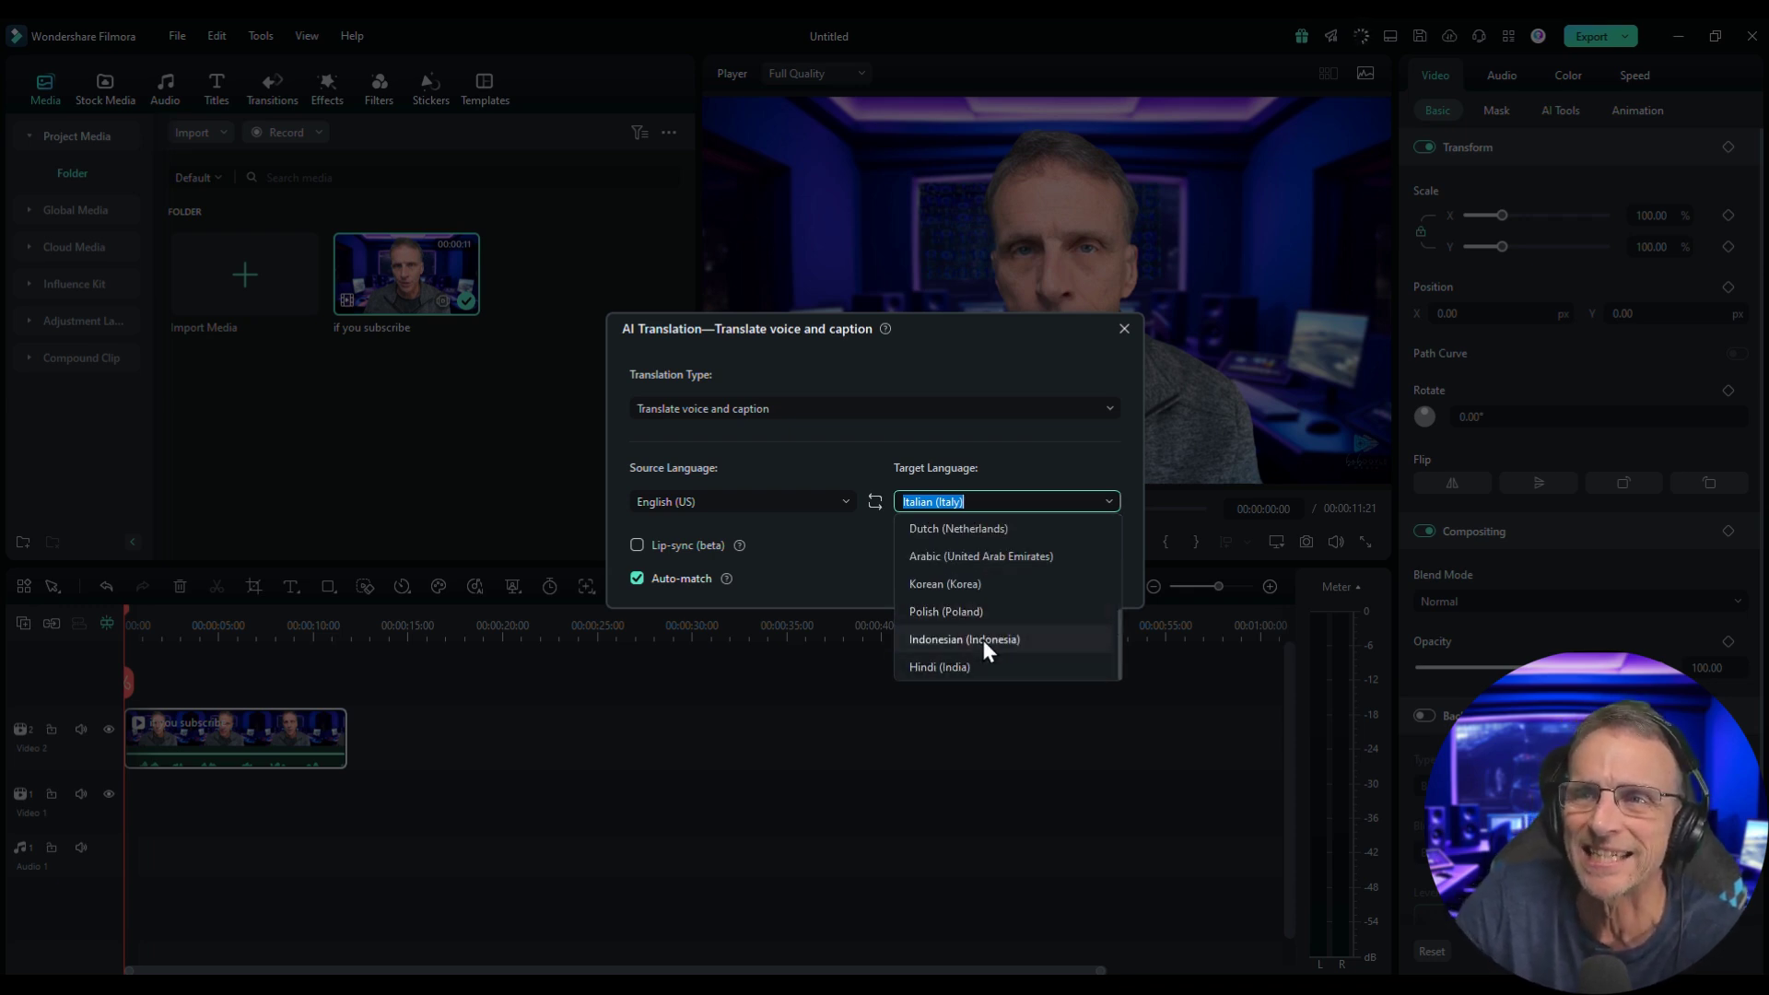
click(986, 527)
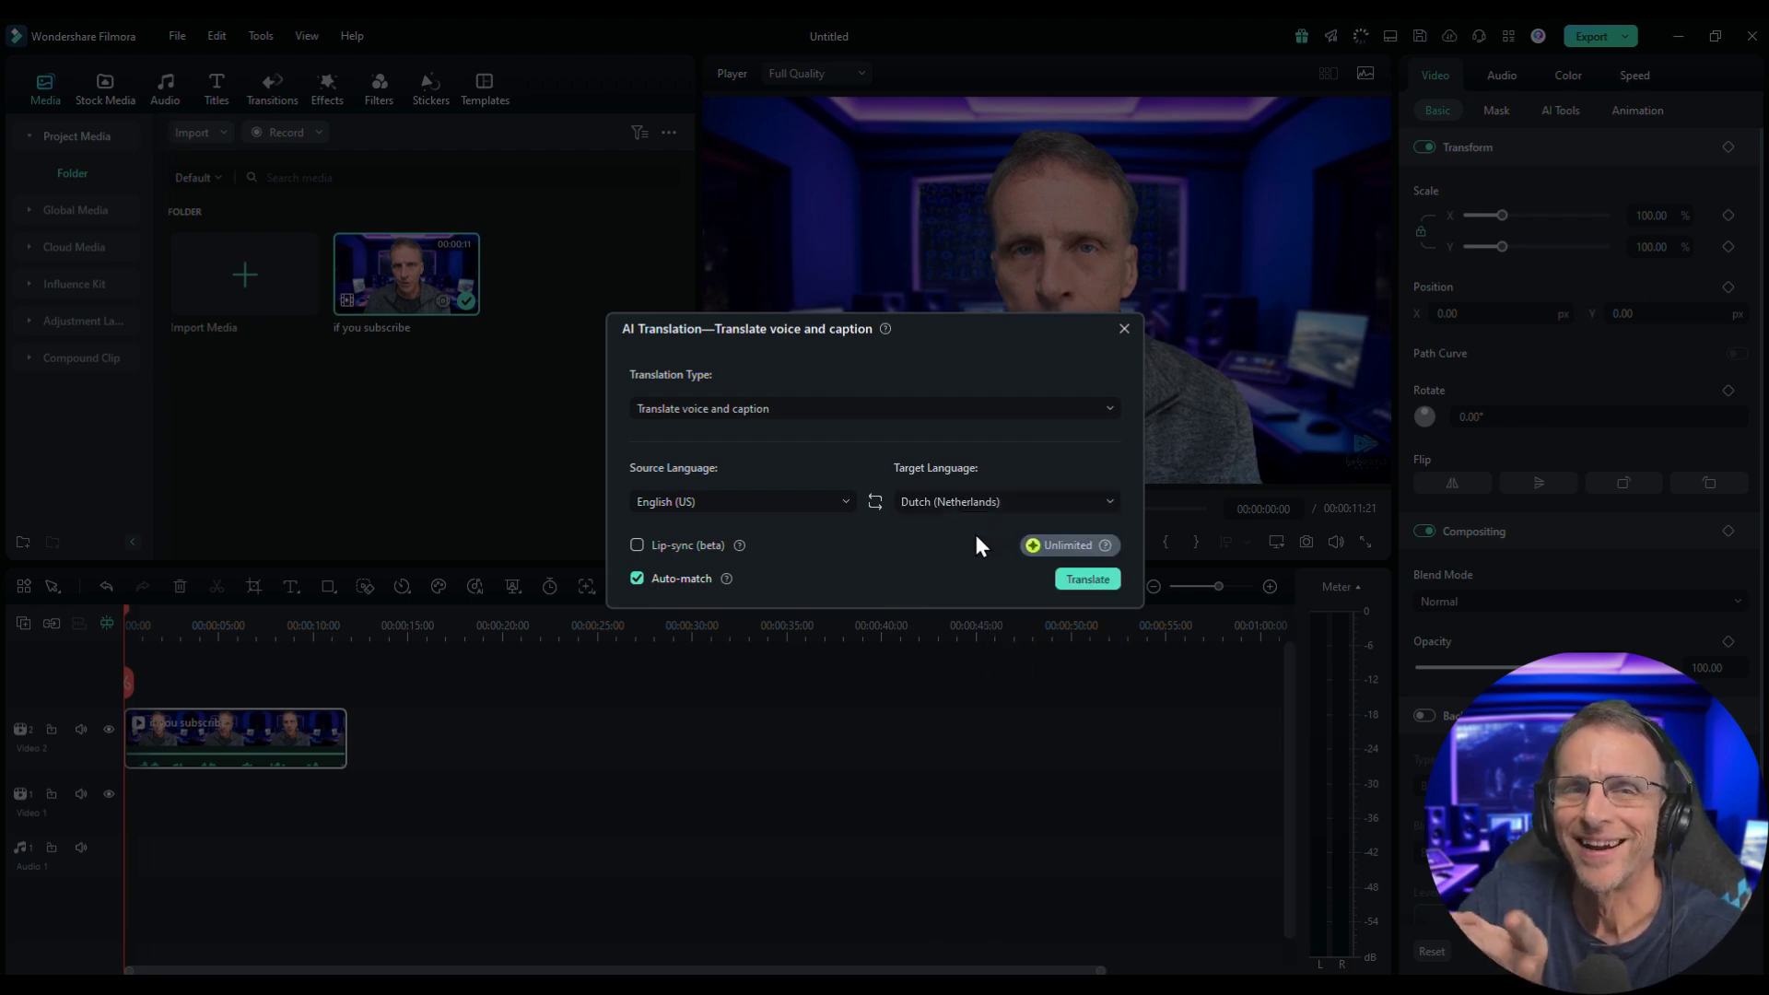
click(637, 544)
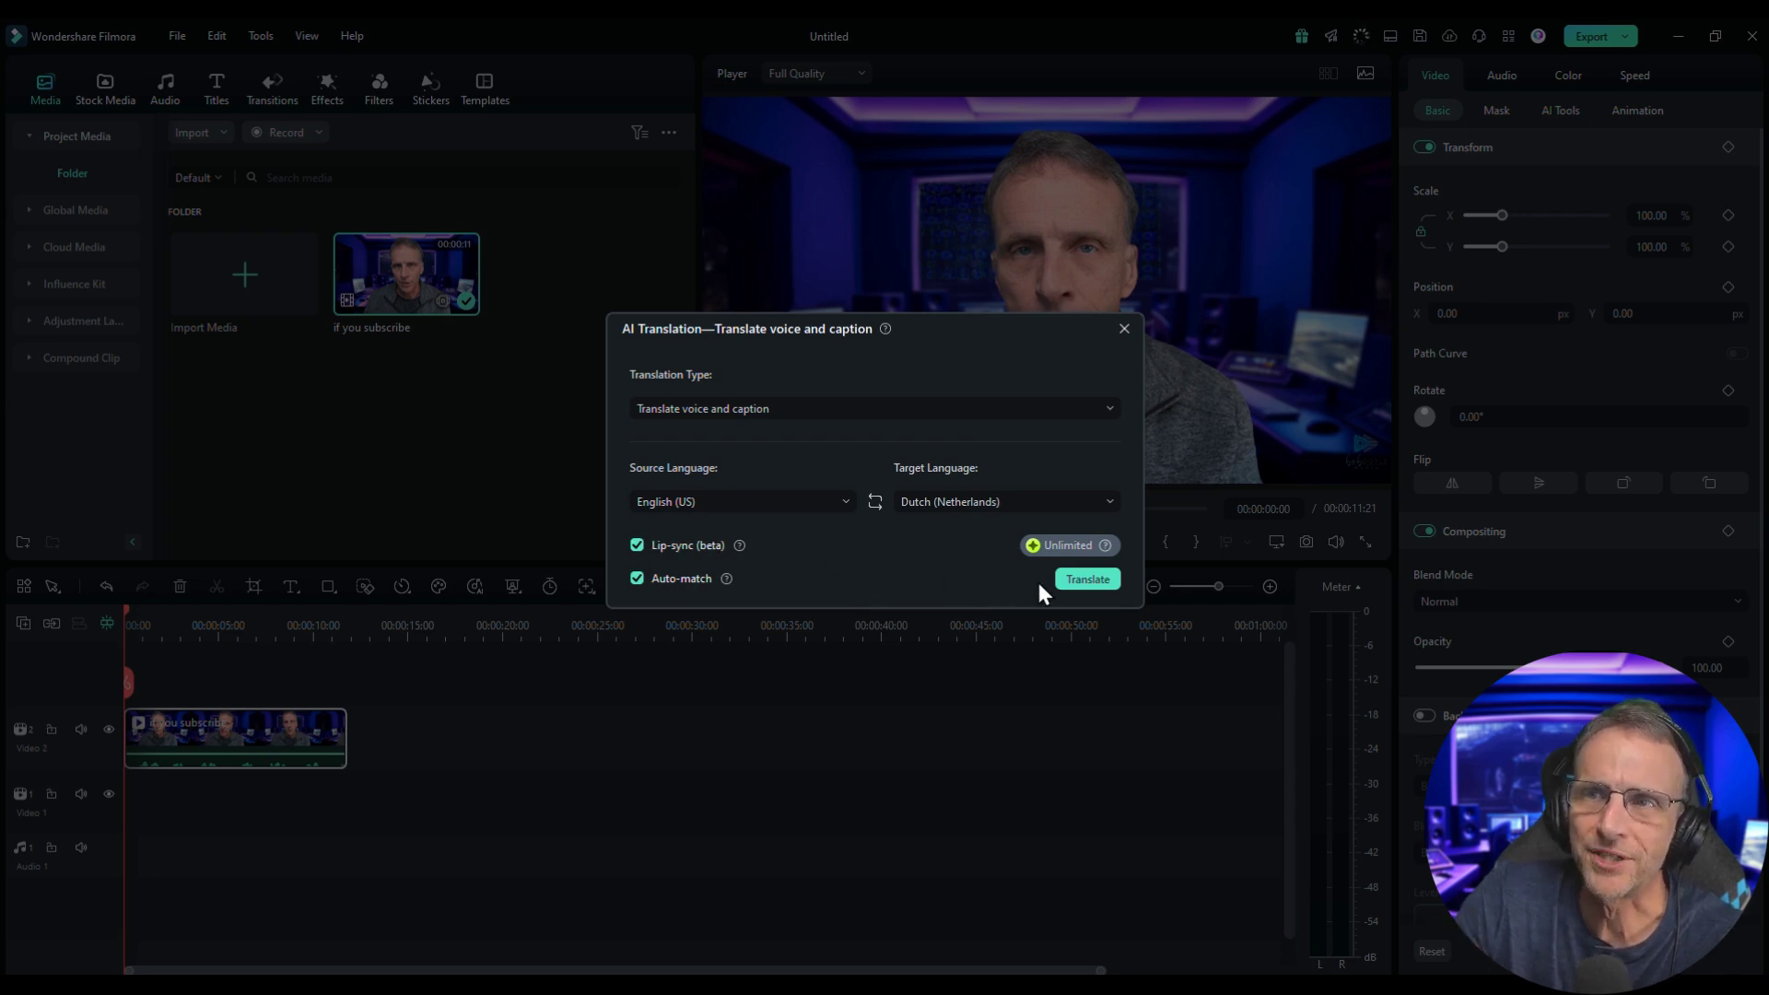
click(1087, 578)
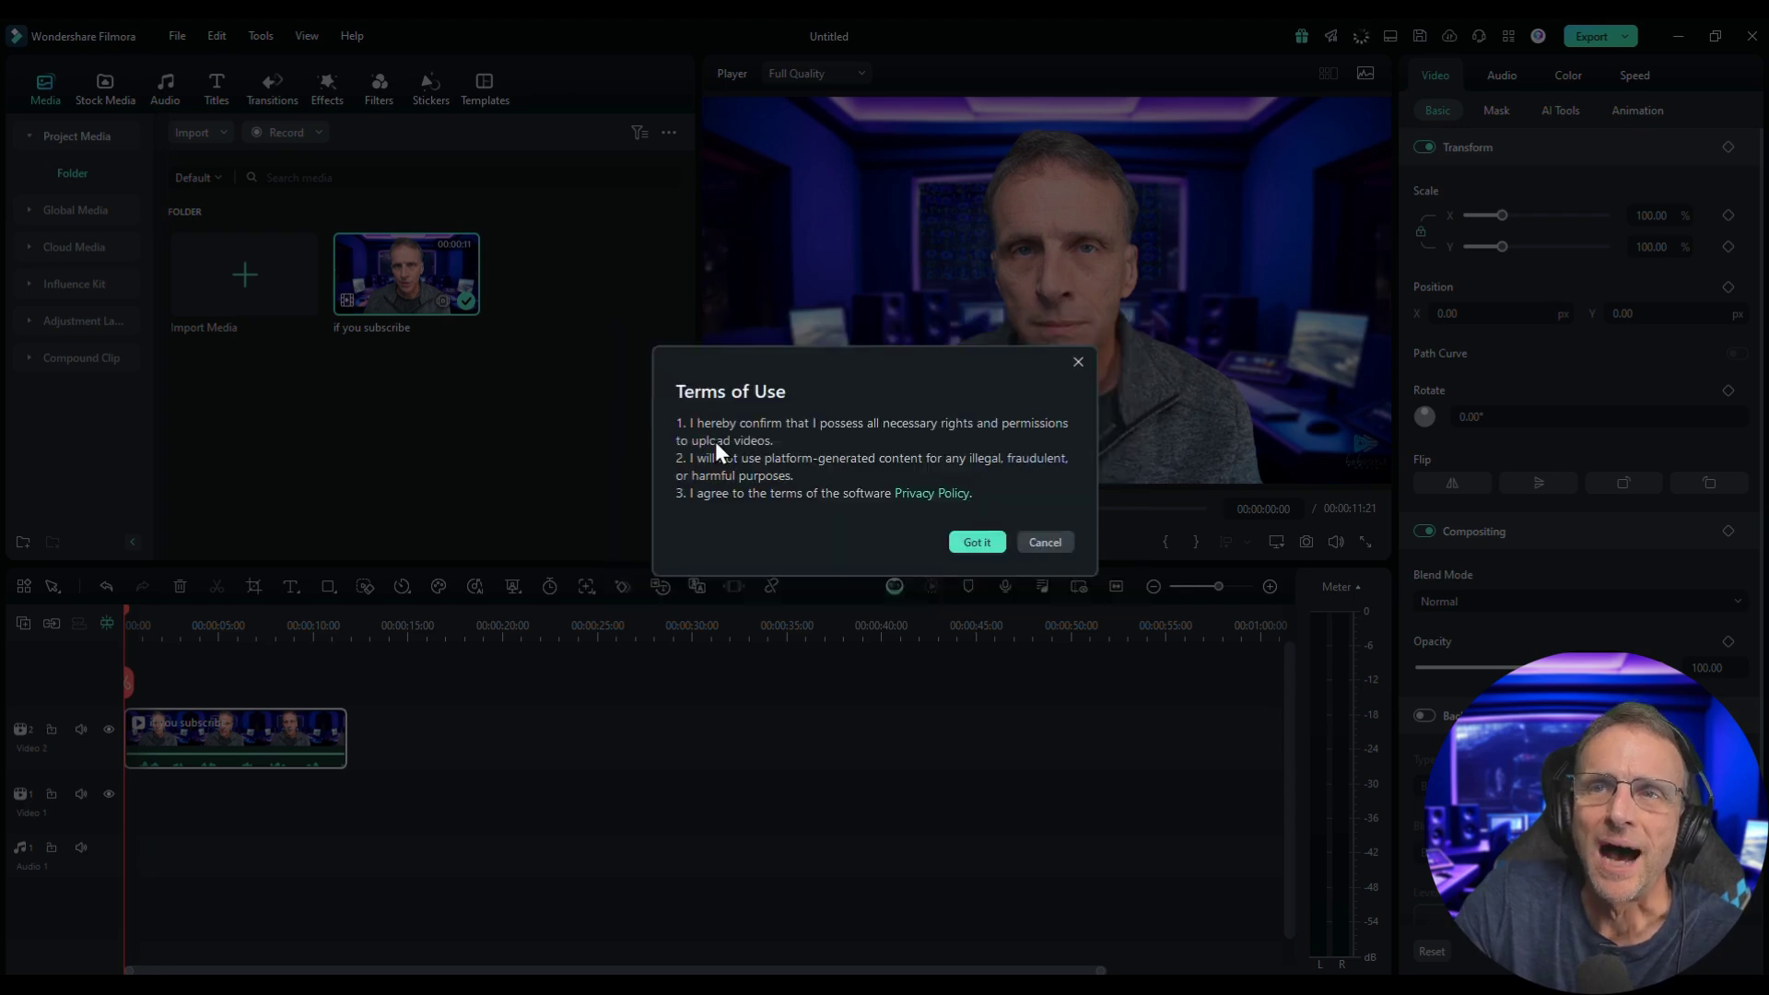
Accept the terms, then play and scrub through the Dutch-translated clip to about nine seconds
click(976, 543)
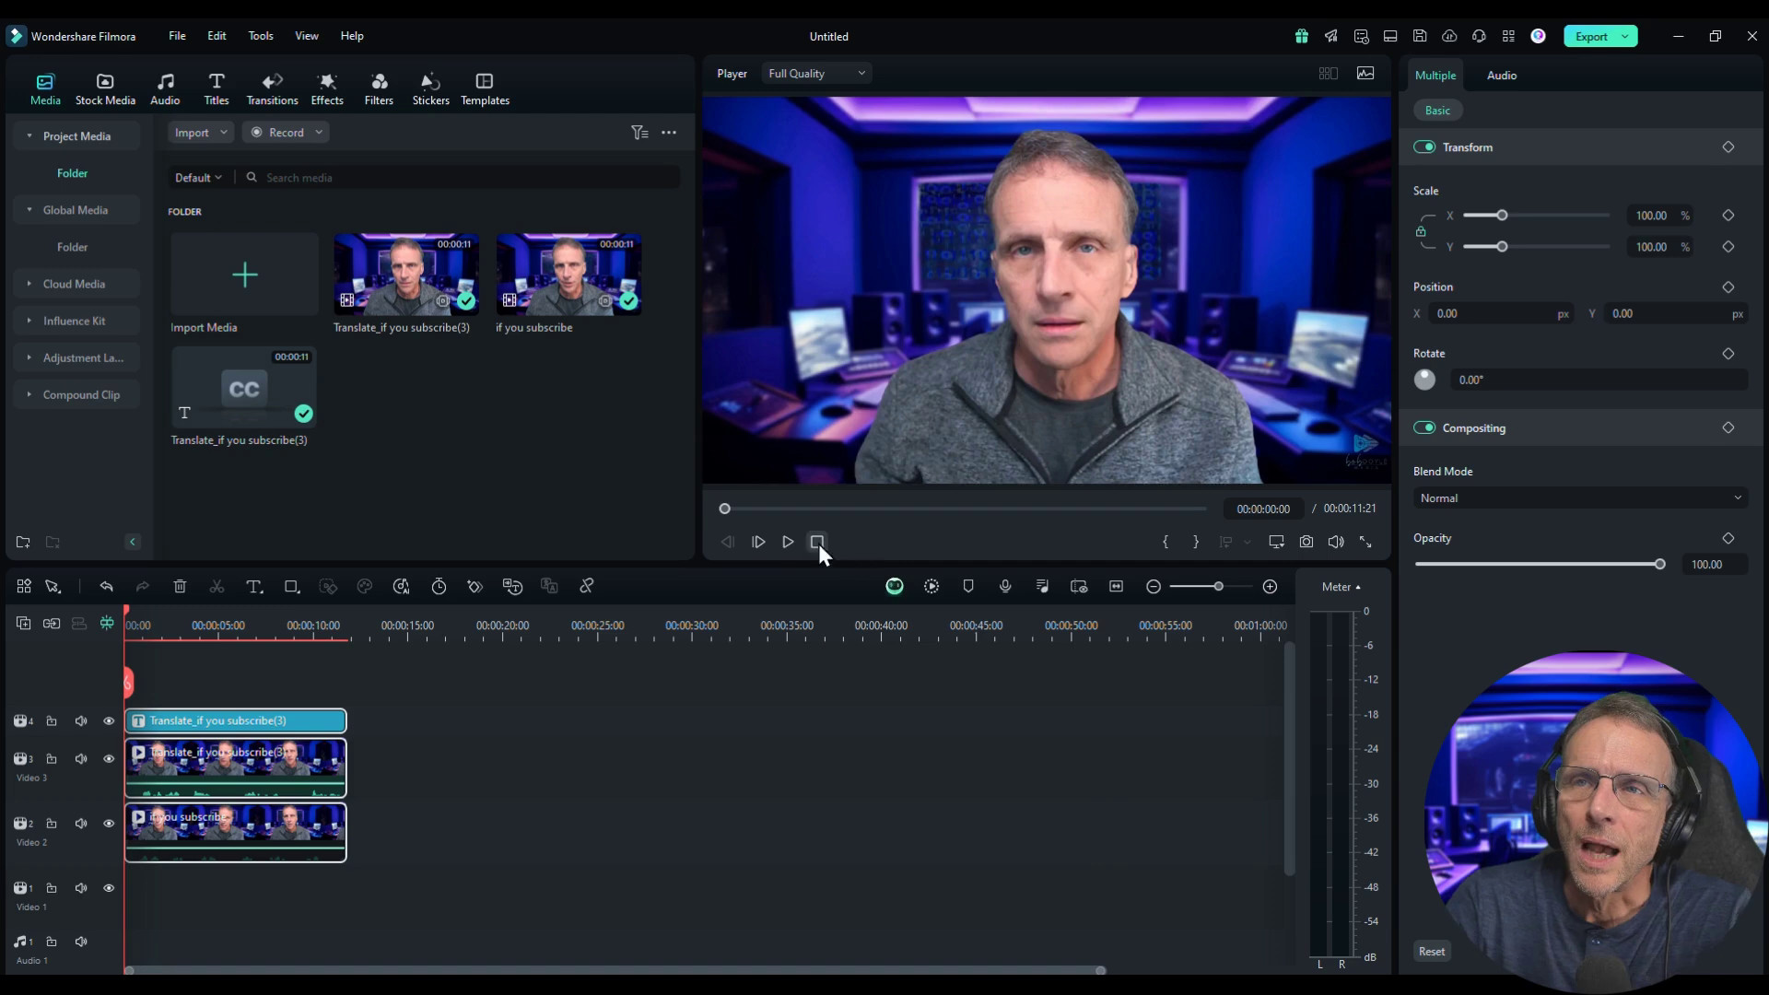
click(788, 543)
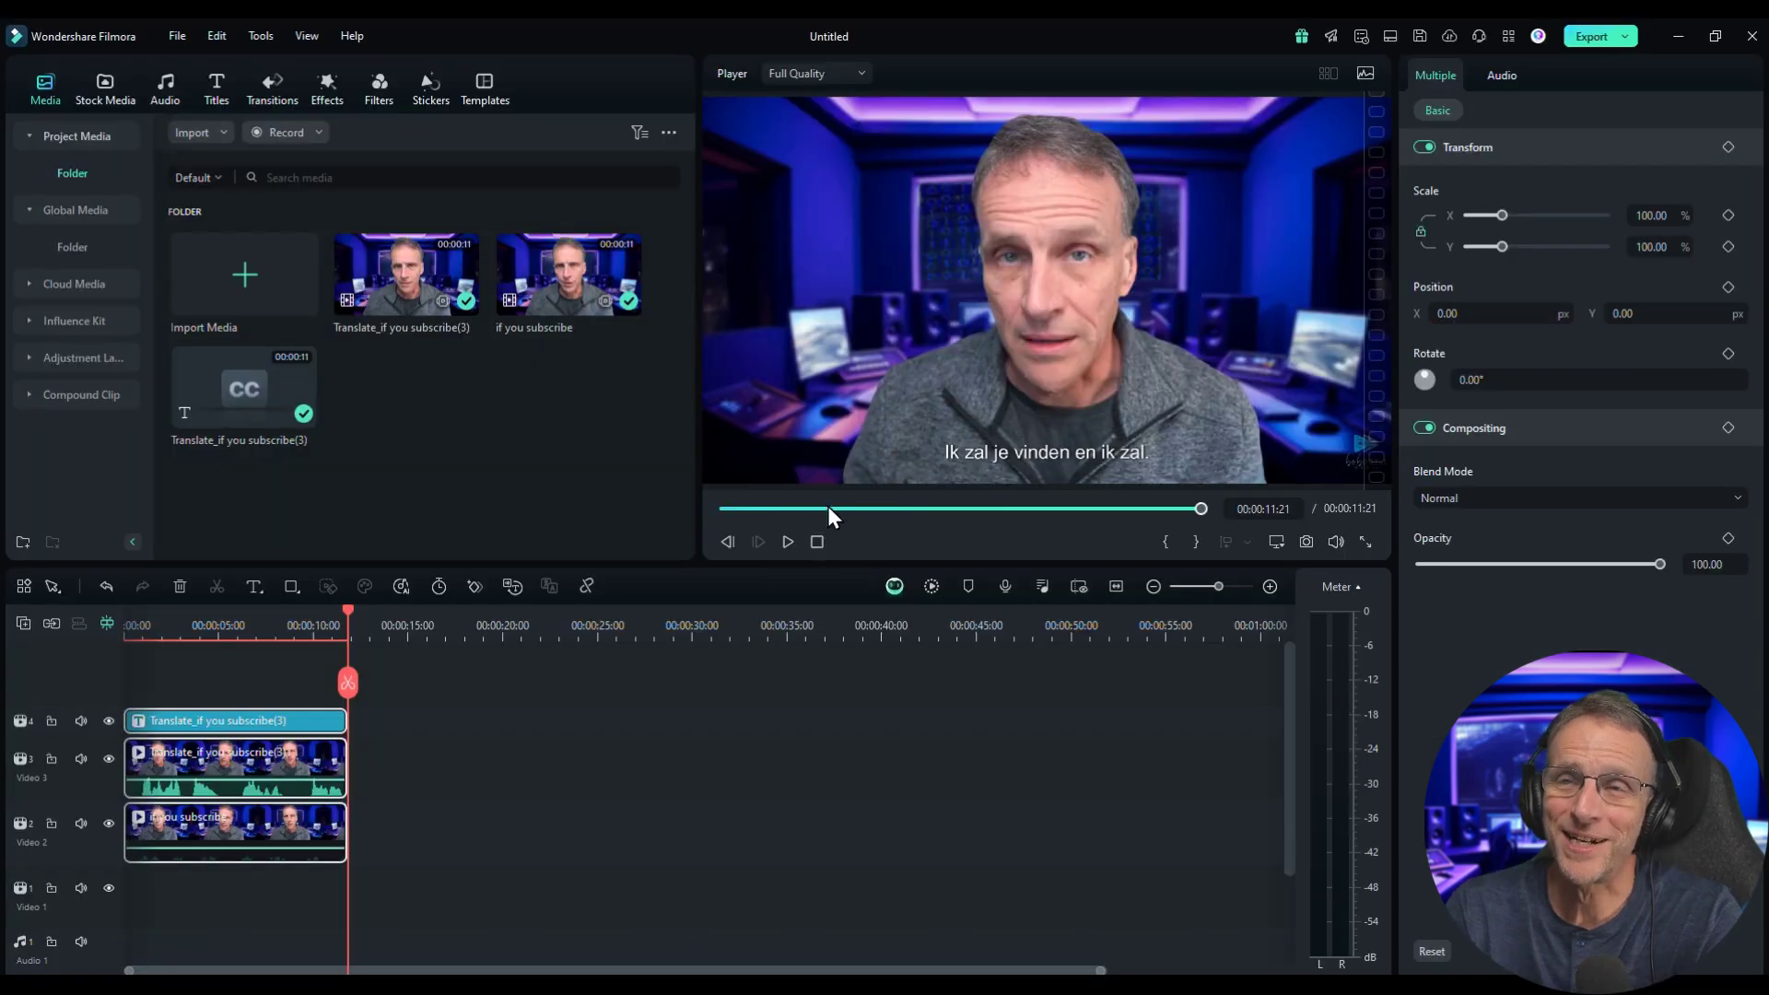
drag(363, 765, 630, 768)
drag(1004, 513, 1098, 510)
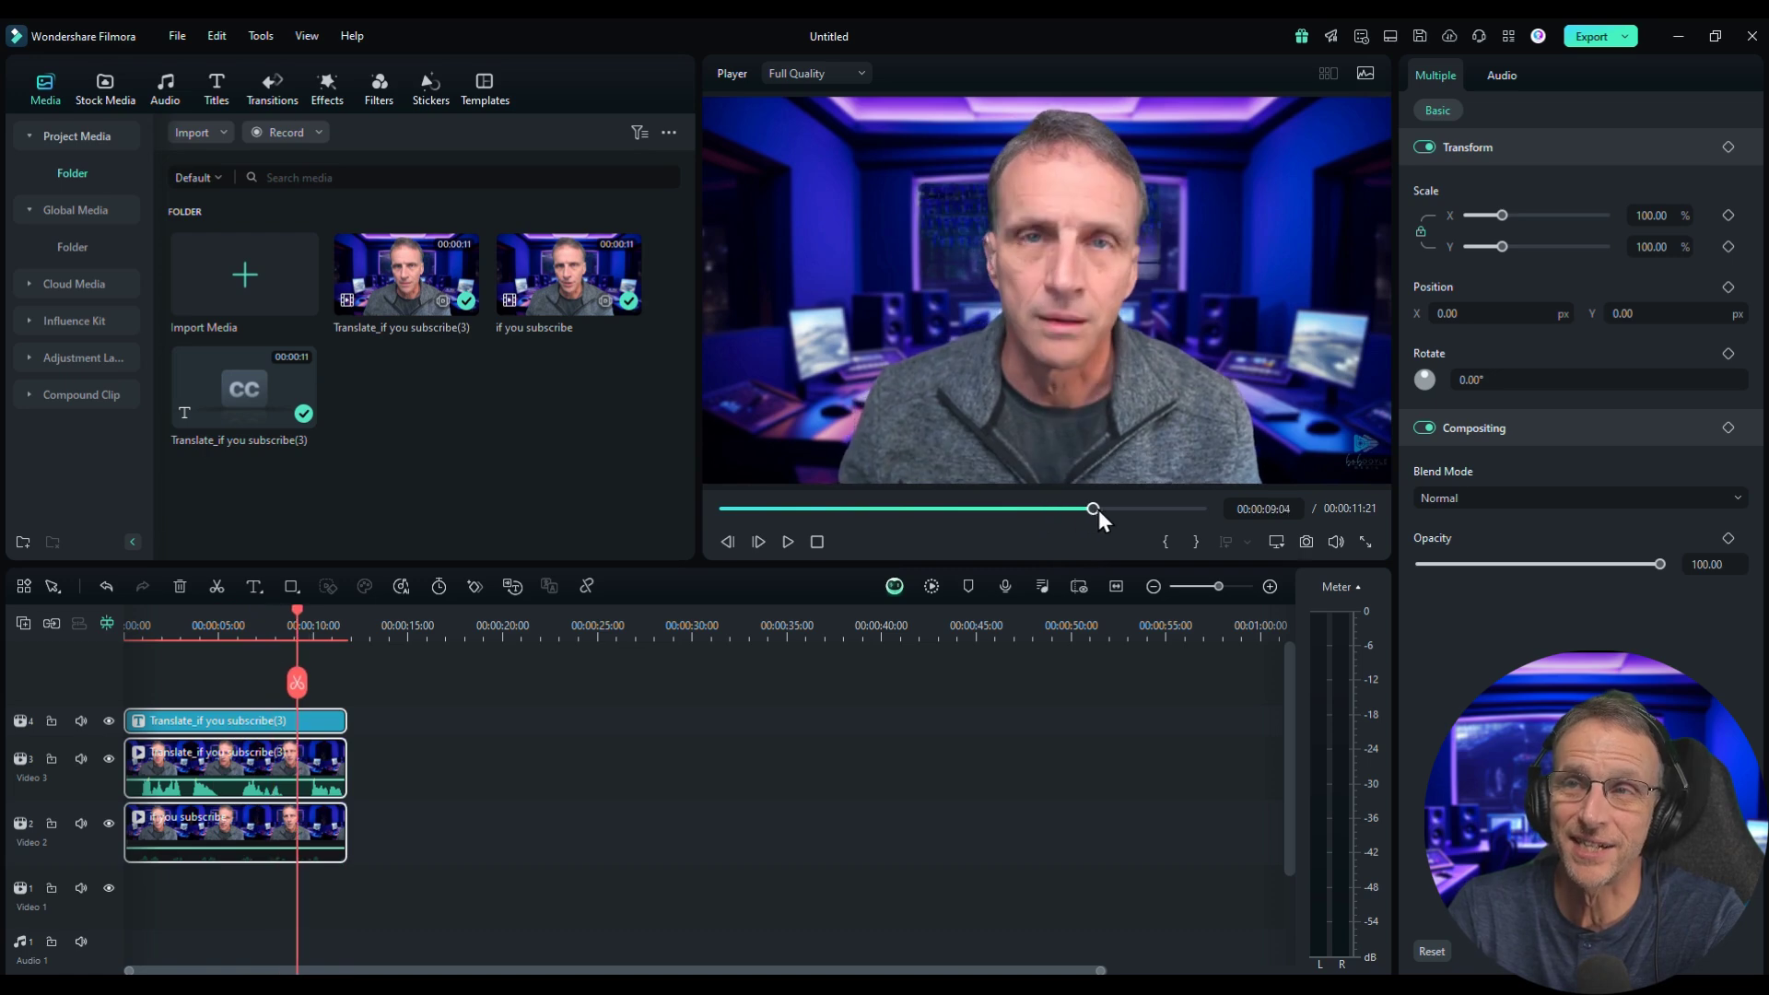
click(488, 767)
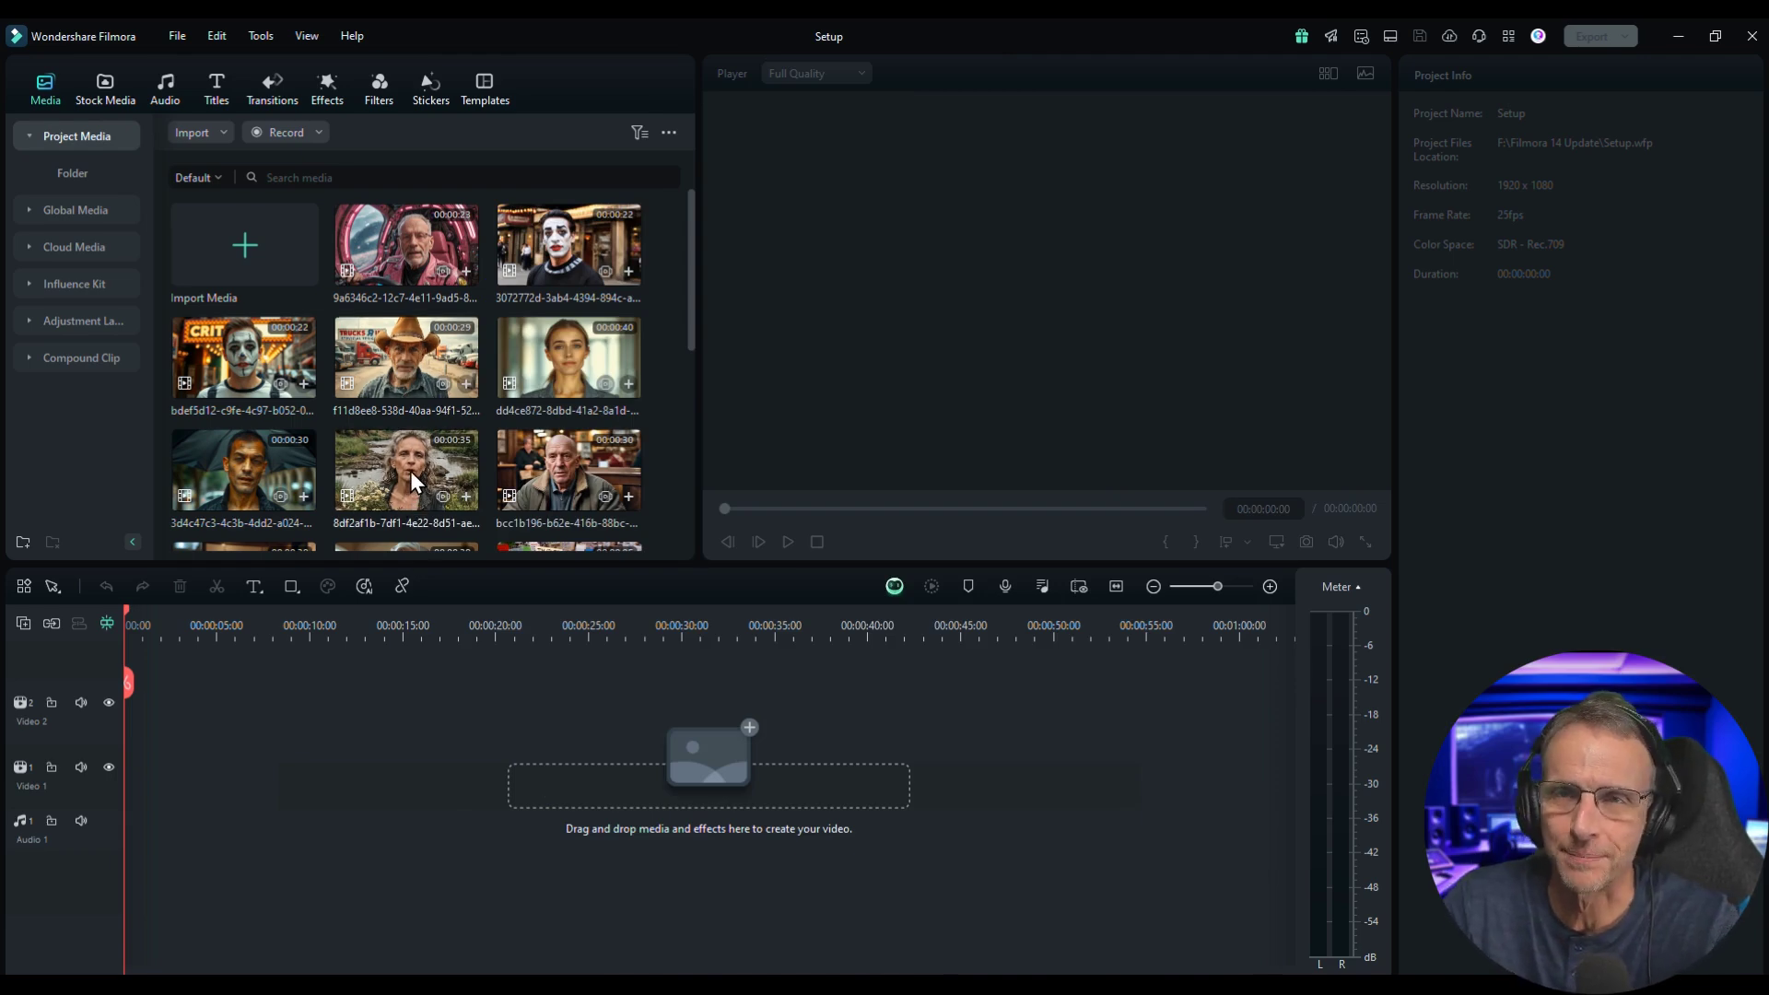
Place the pink cockpit pilot clip and the woman clip back to back on Video 2, selecting the woman clip
scroll(411, 467, down, 5)
scroll(411, 403, up, 5)
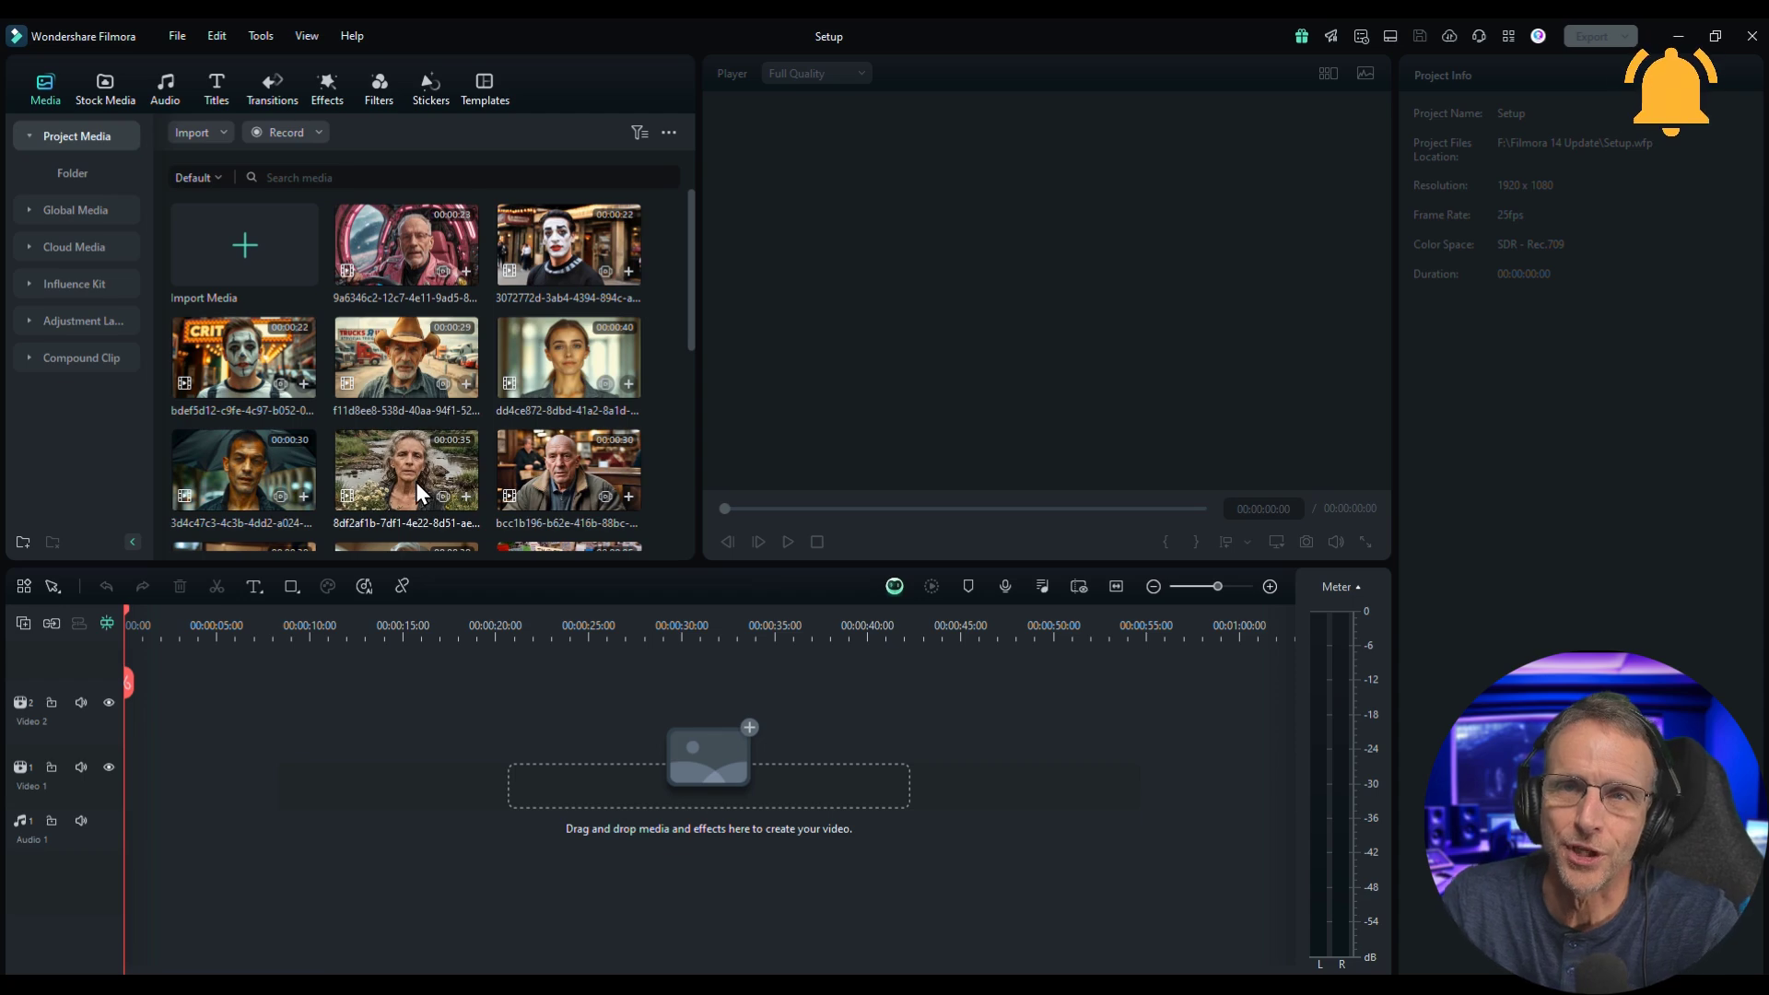
drag(412, 247, 159, 727)
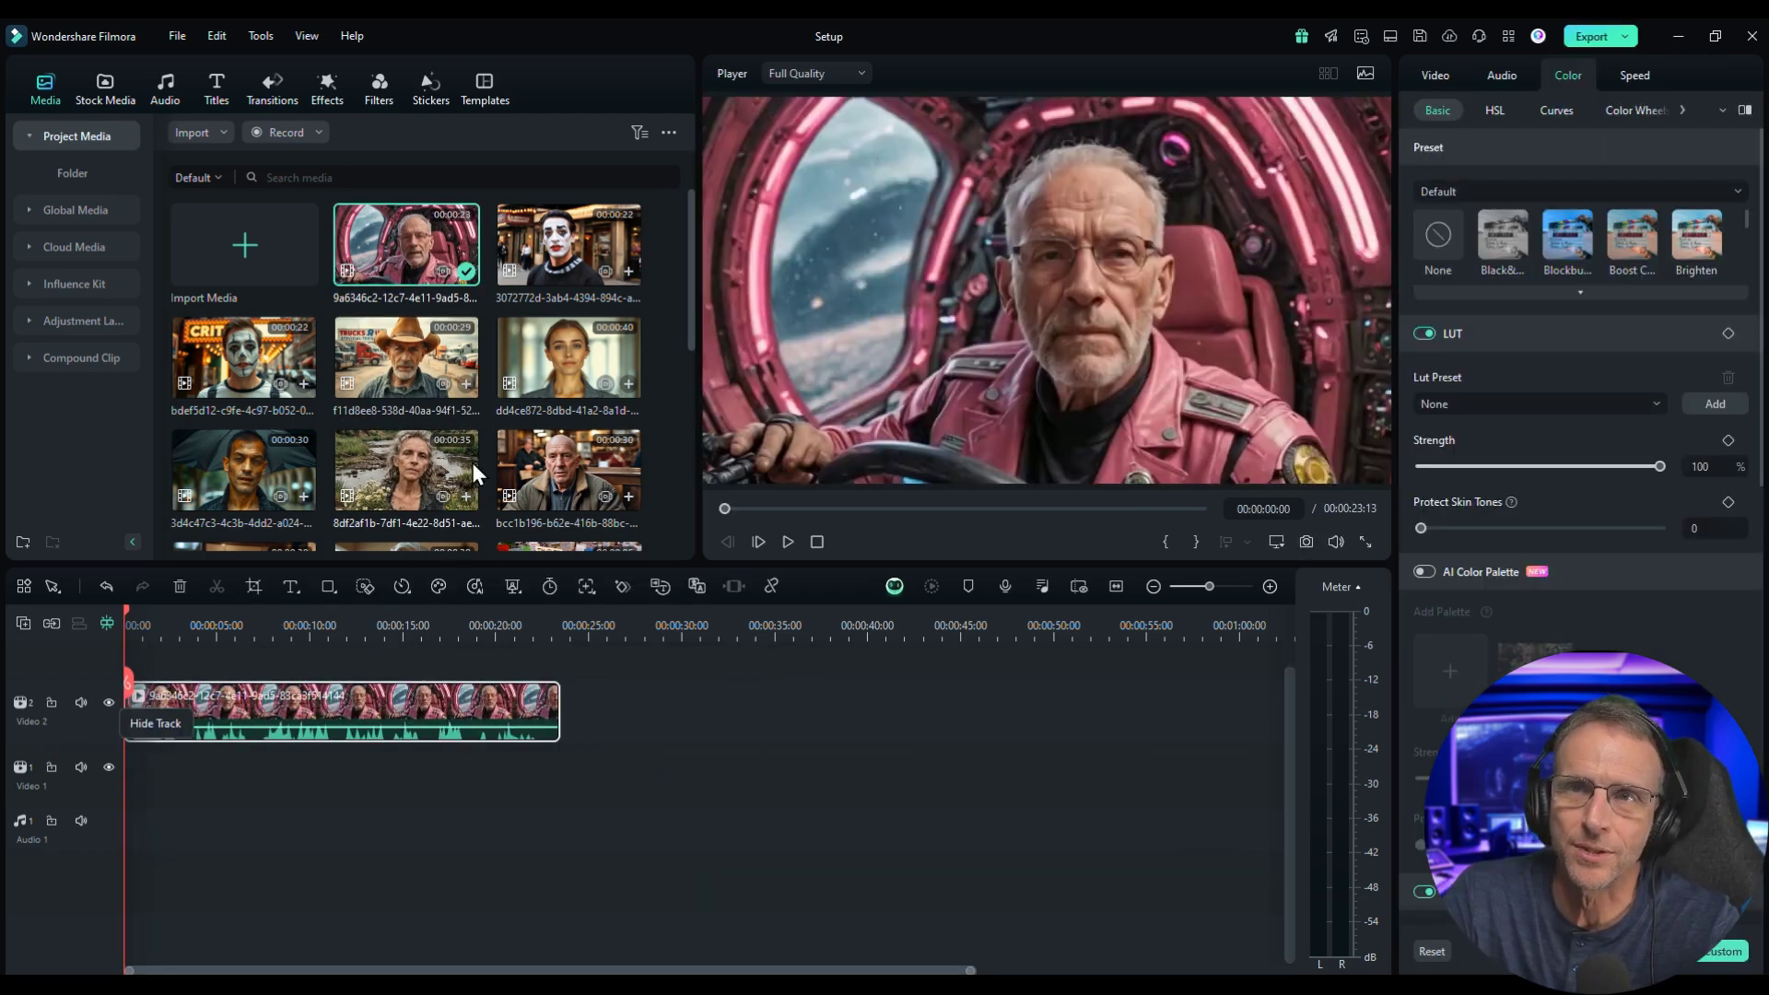
drag(569, 357, 567, 728)
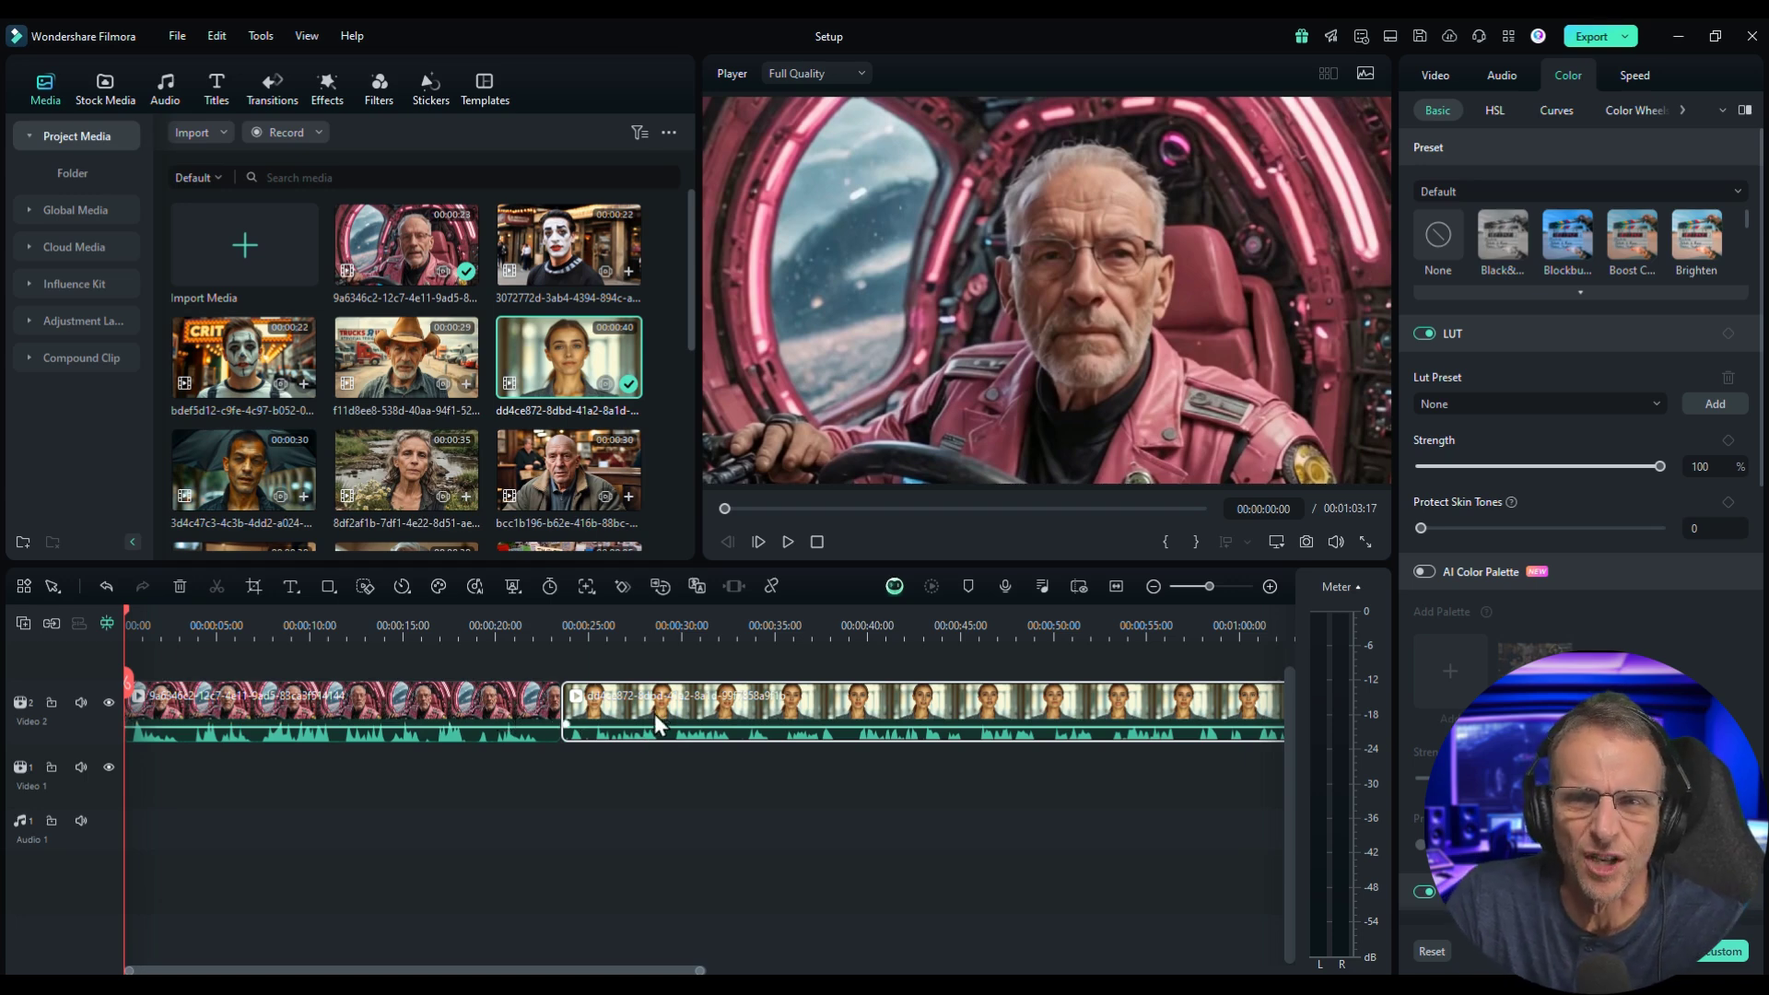
click(489, 711)
click(420, 630)
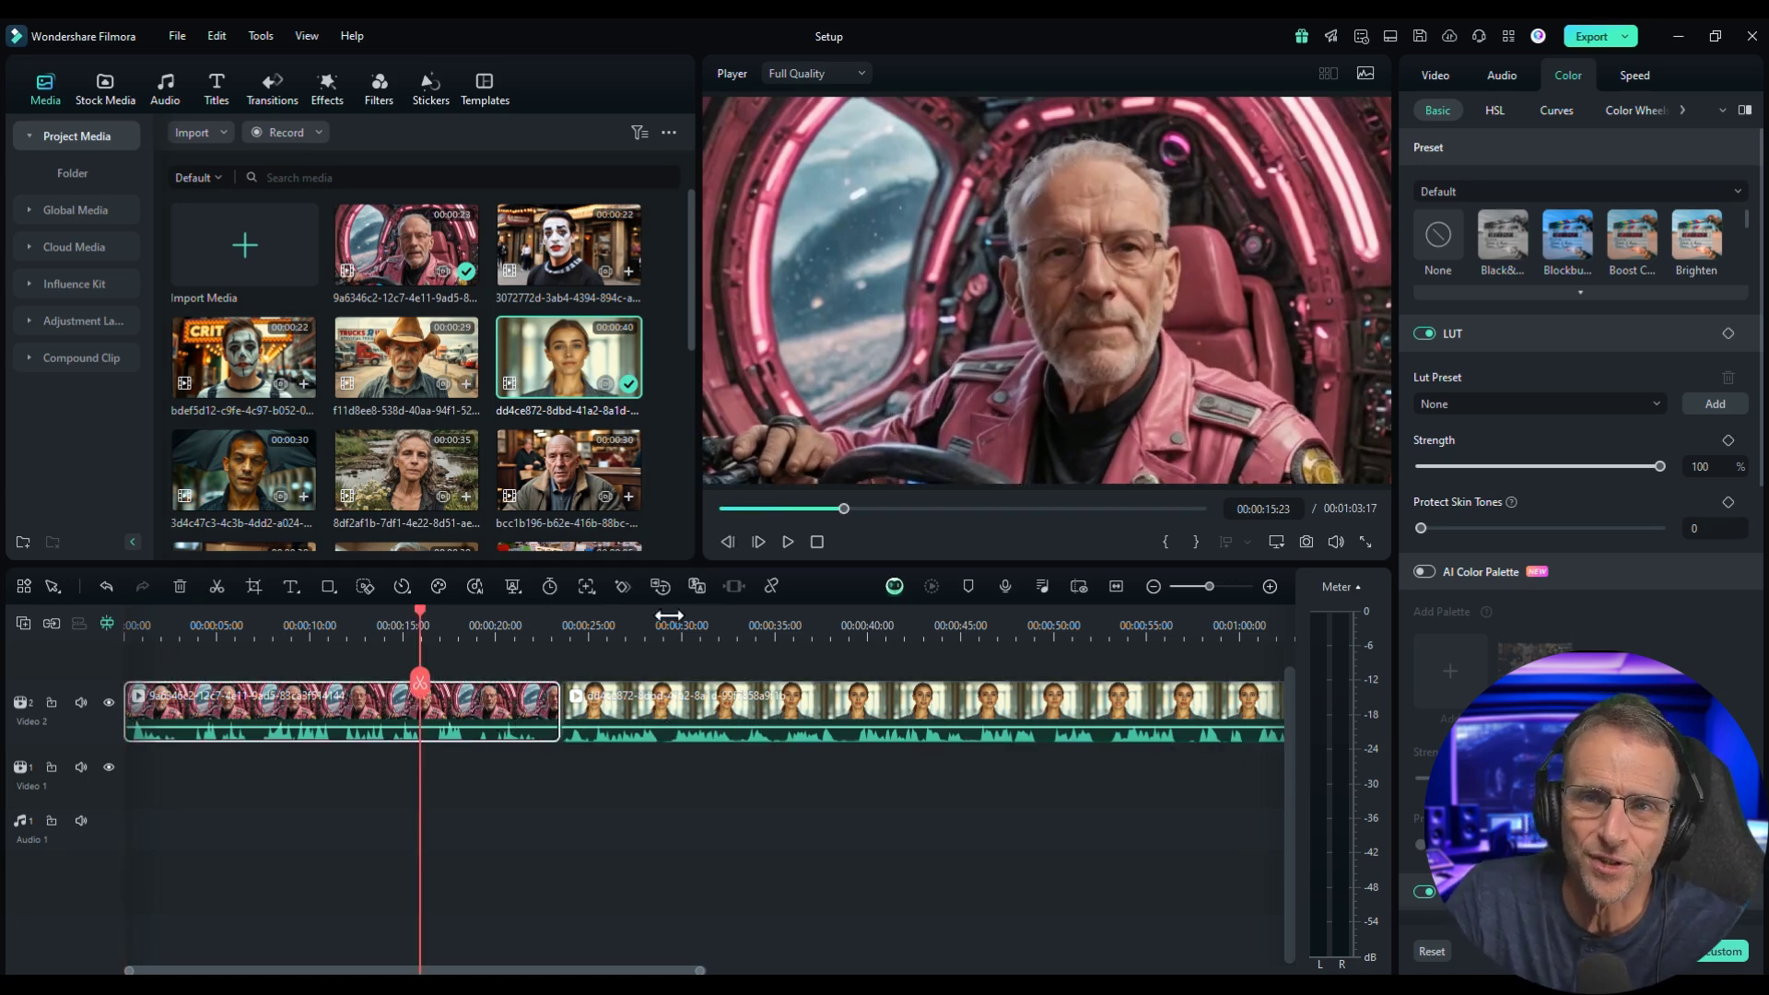
click(781, 629)
click(700, 728)
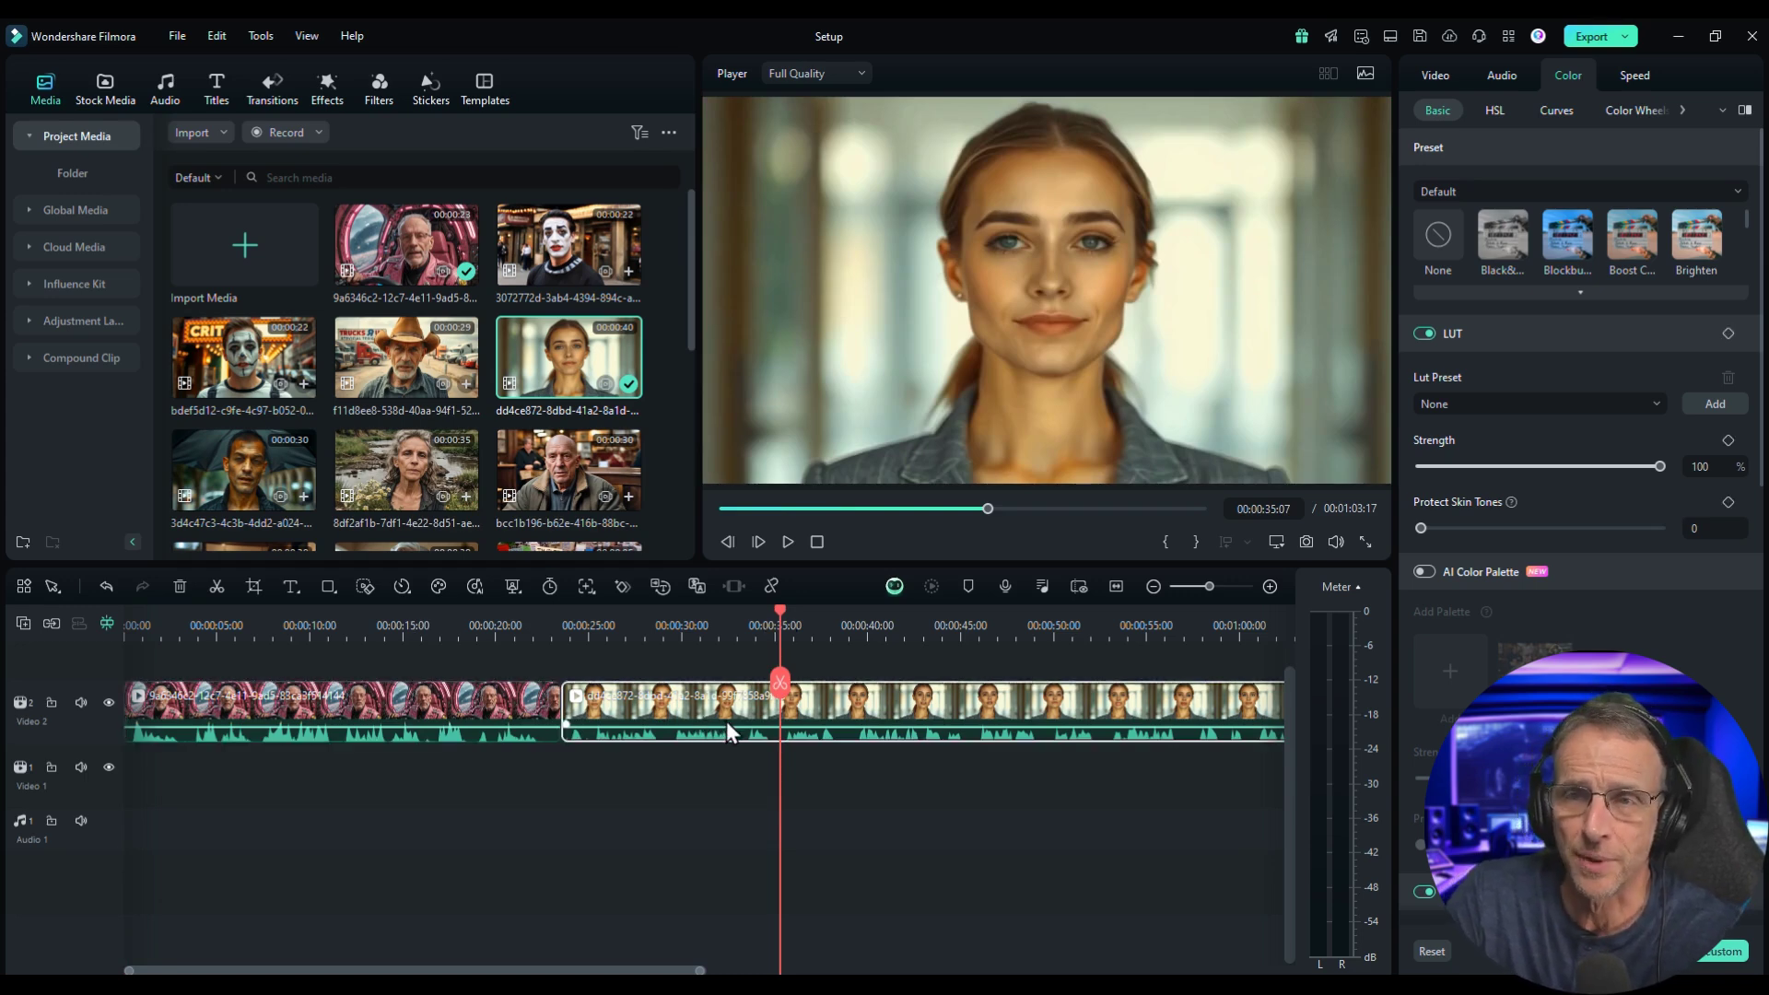
Generate an AI Color Palette match of the woman clip to a pilot frame, then delete the woman clip
click(440, 588)
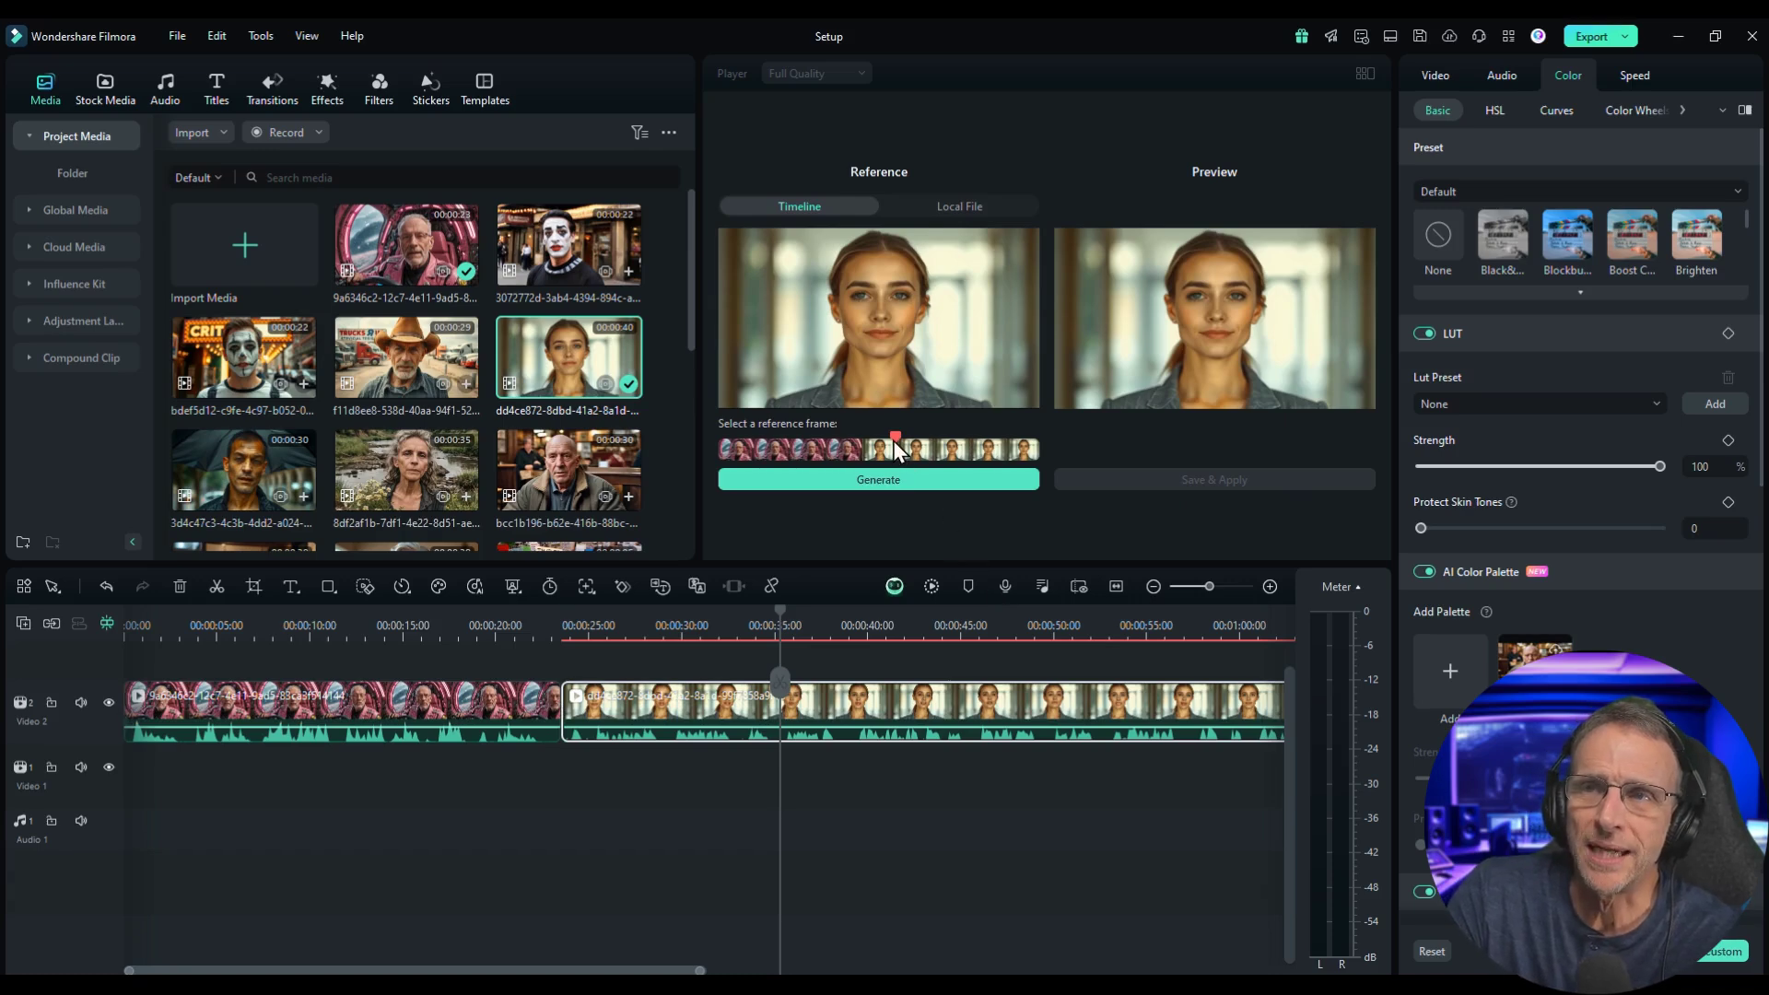
mouse_move(898, 449)
mouse_down()
mouse_move(763, 452)
mouse_move(816, 457)
mouse_move(772, 468)
mouse_up()
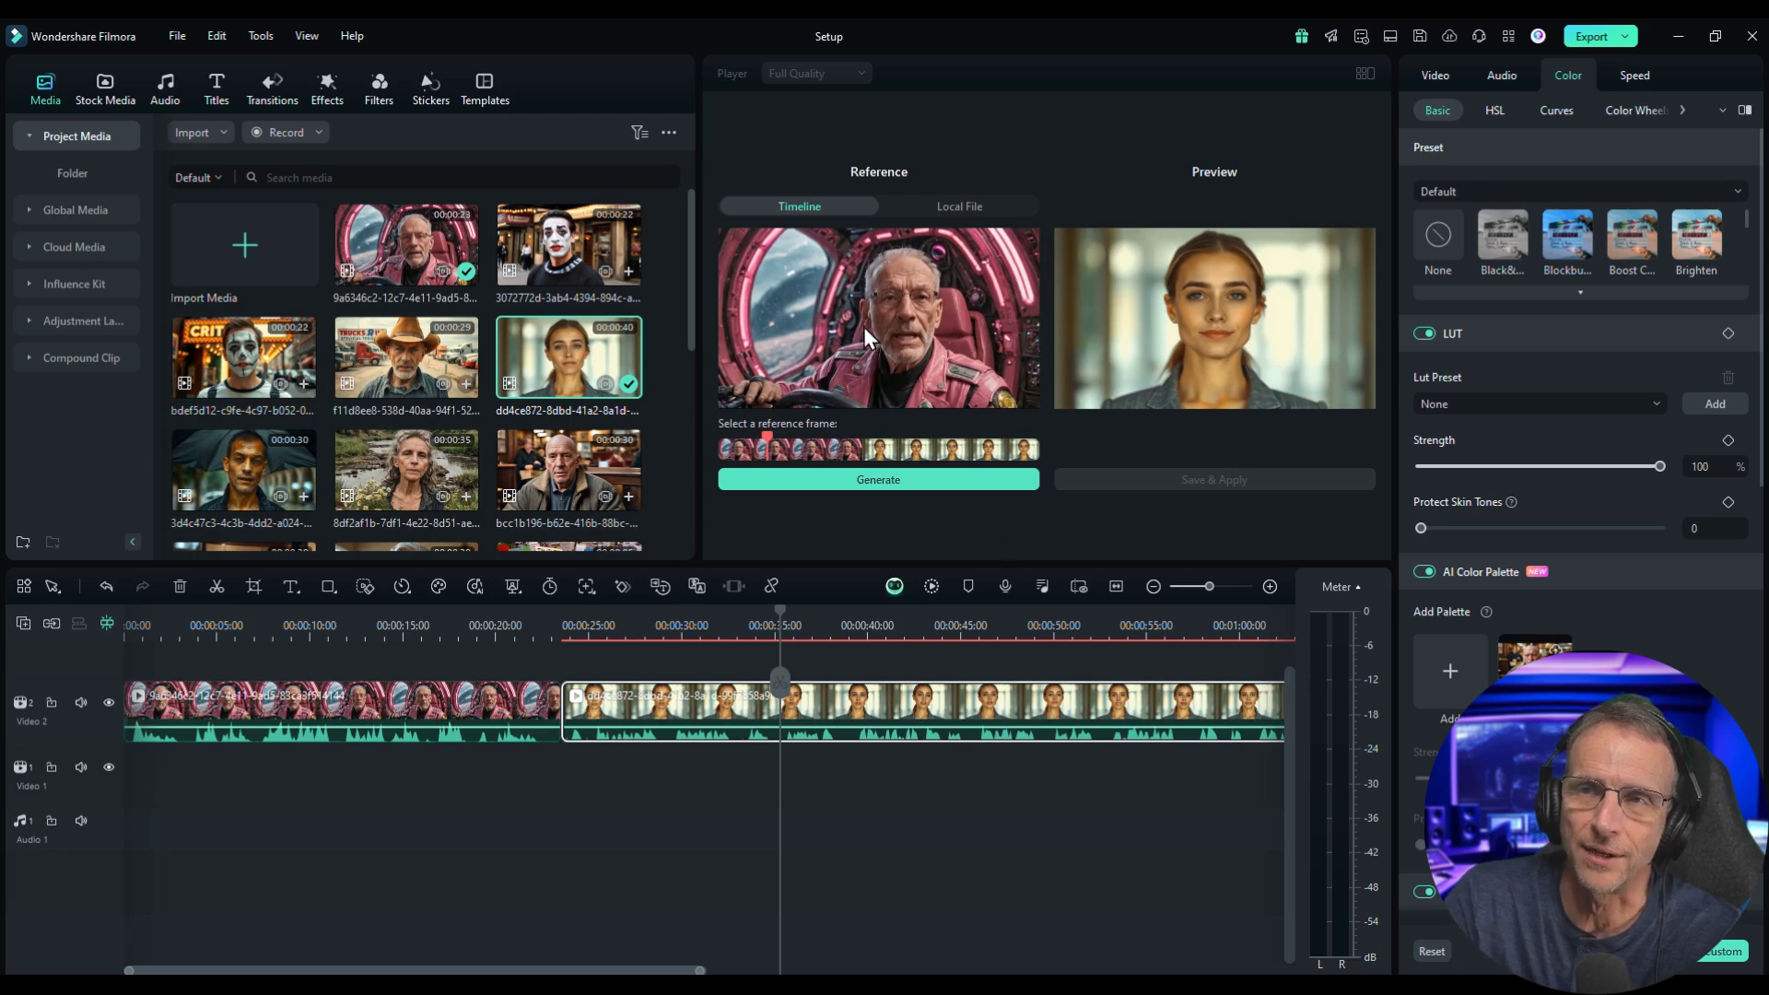
click(824, 485)
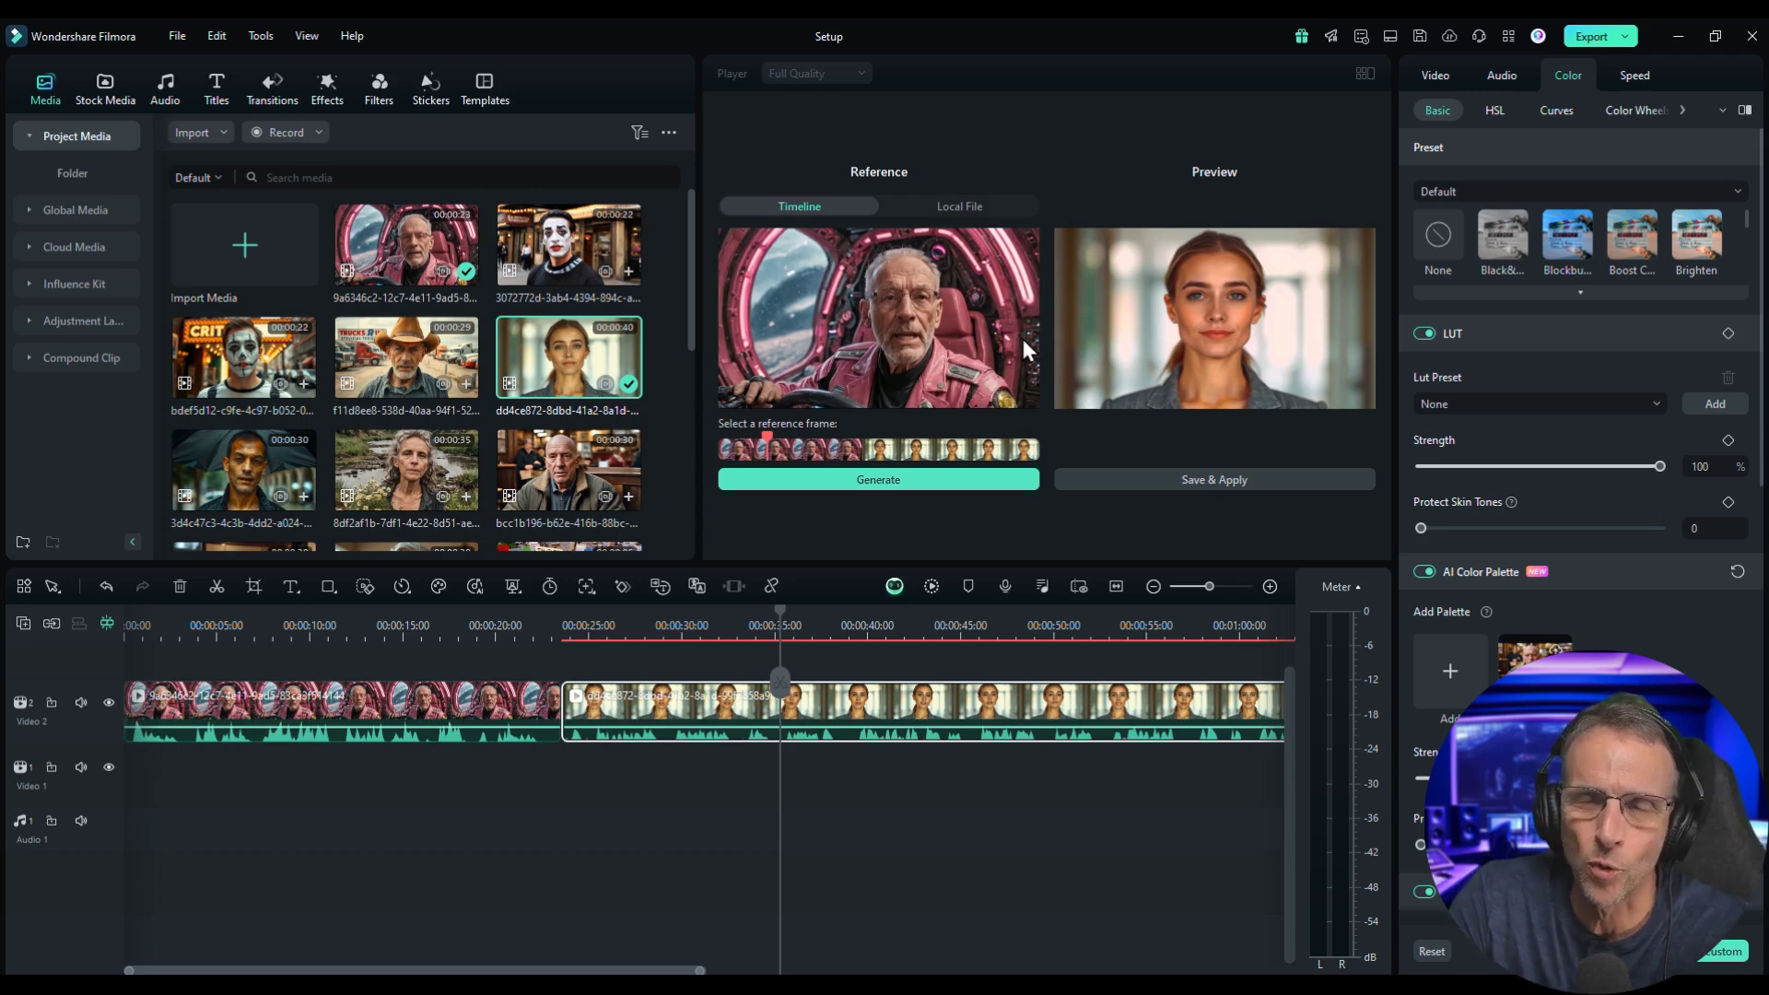
click(892, 727)
key(Delete)
Match the bald man clip to a pilot frame, try Protect Skin Tones at 0 and 100, then delete it
drag(576, 502, 581, 616)
click(439, 586)
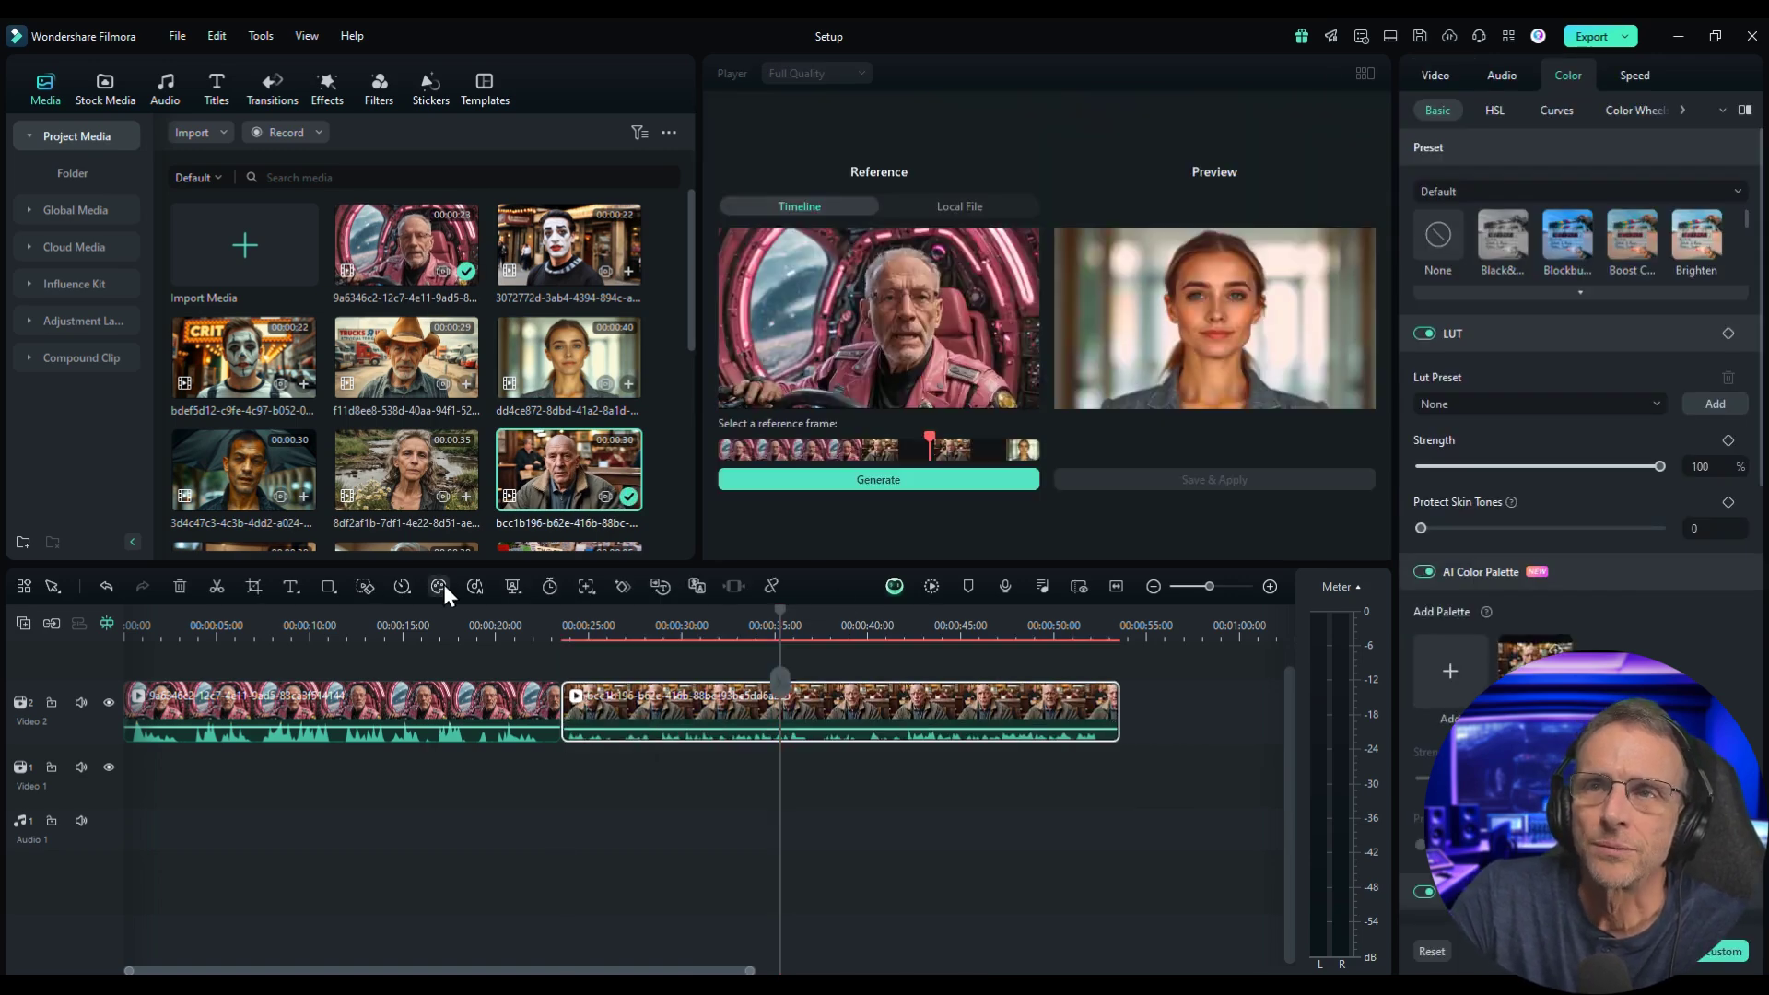
drag(933, 448, 776, 450)
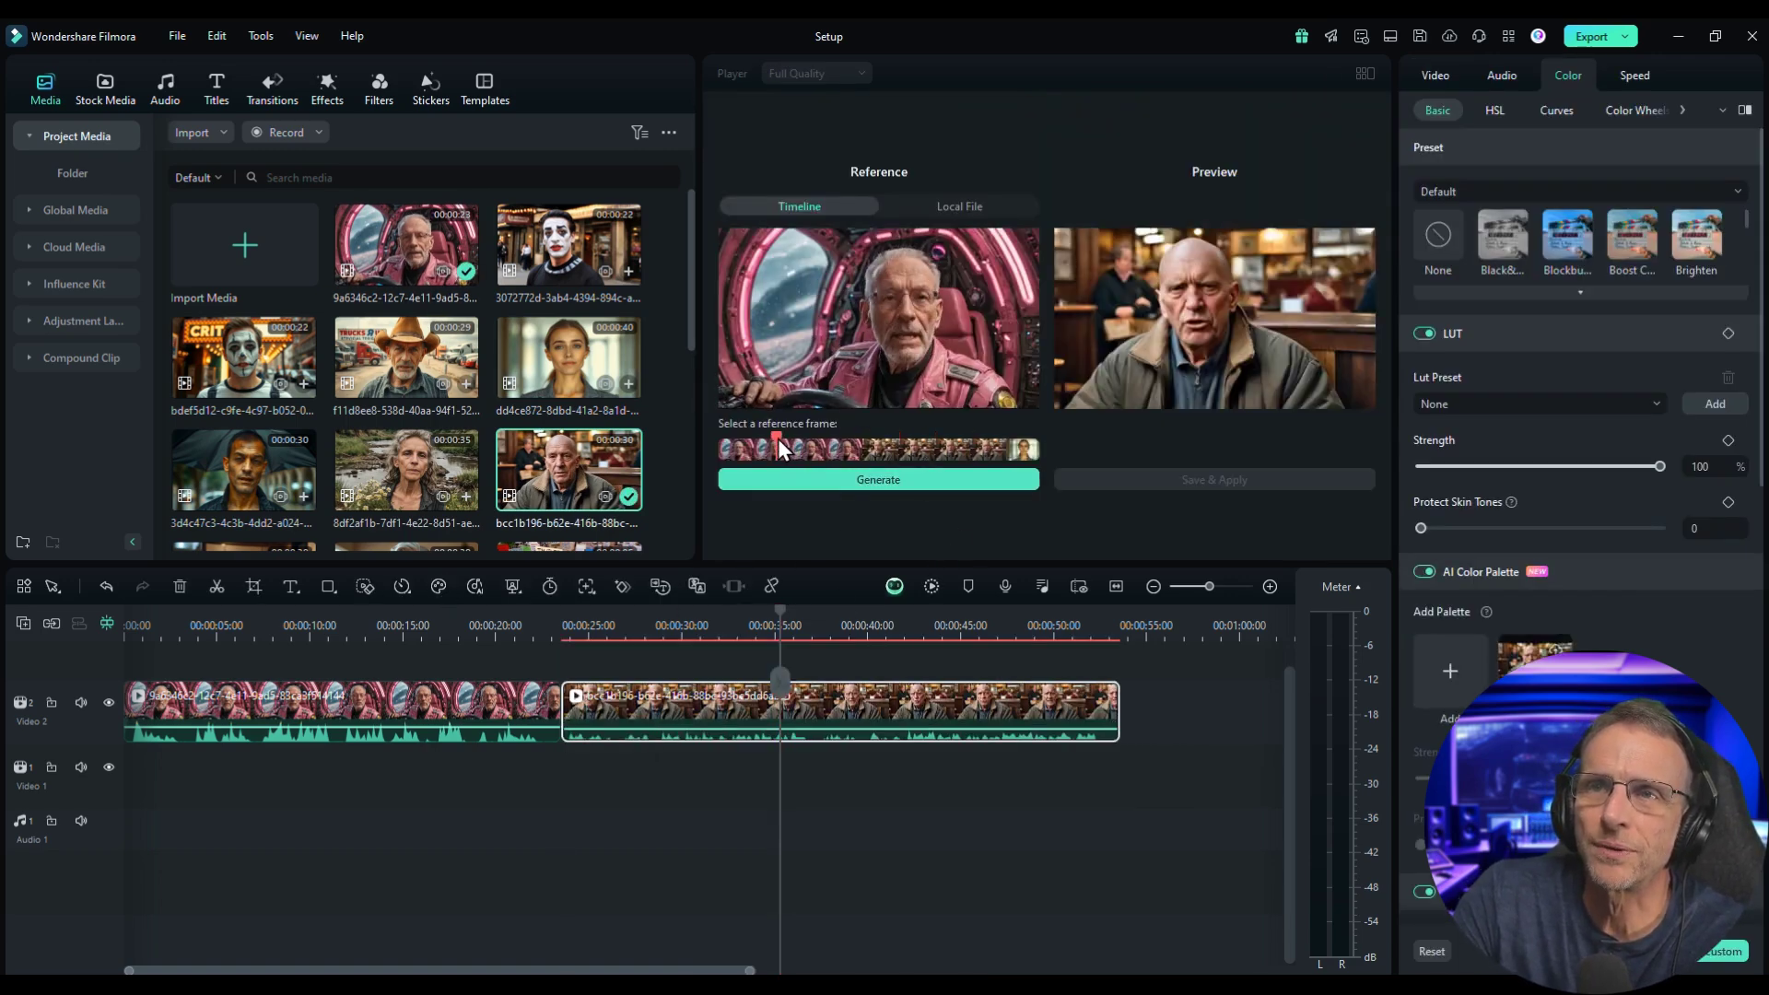
click(850, 481)
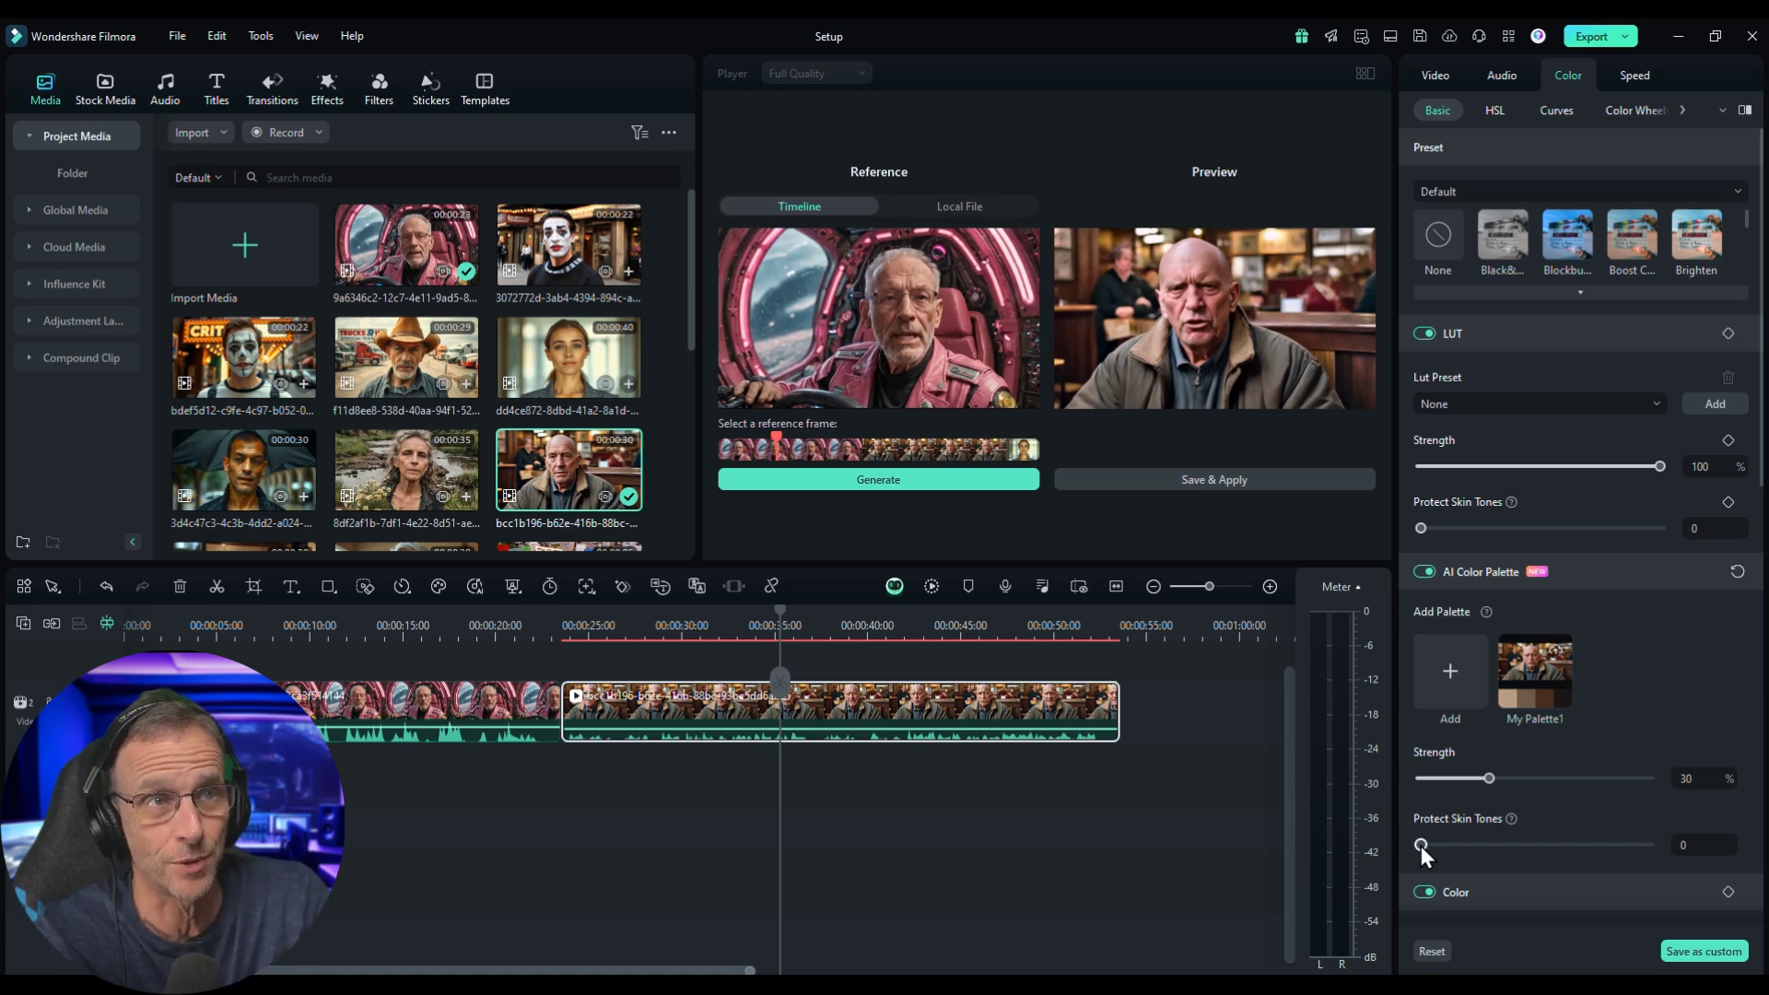
drag(1492, 860, 1402, 859)
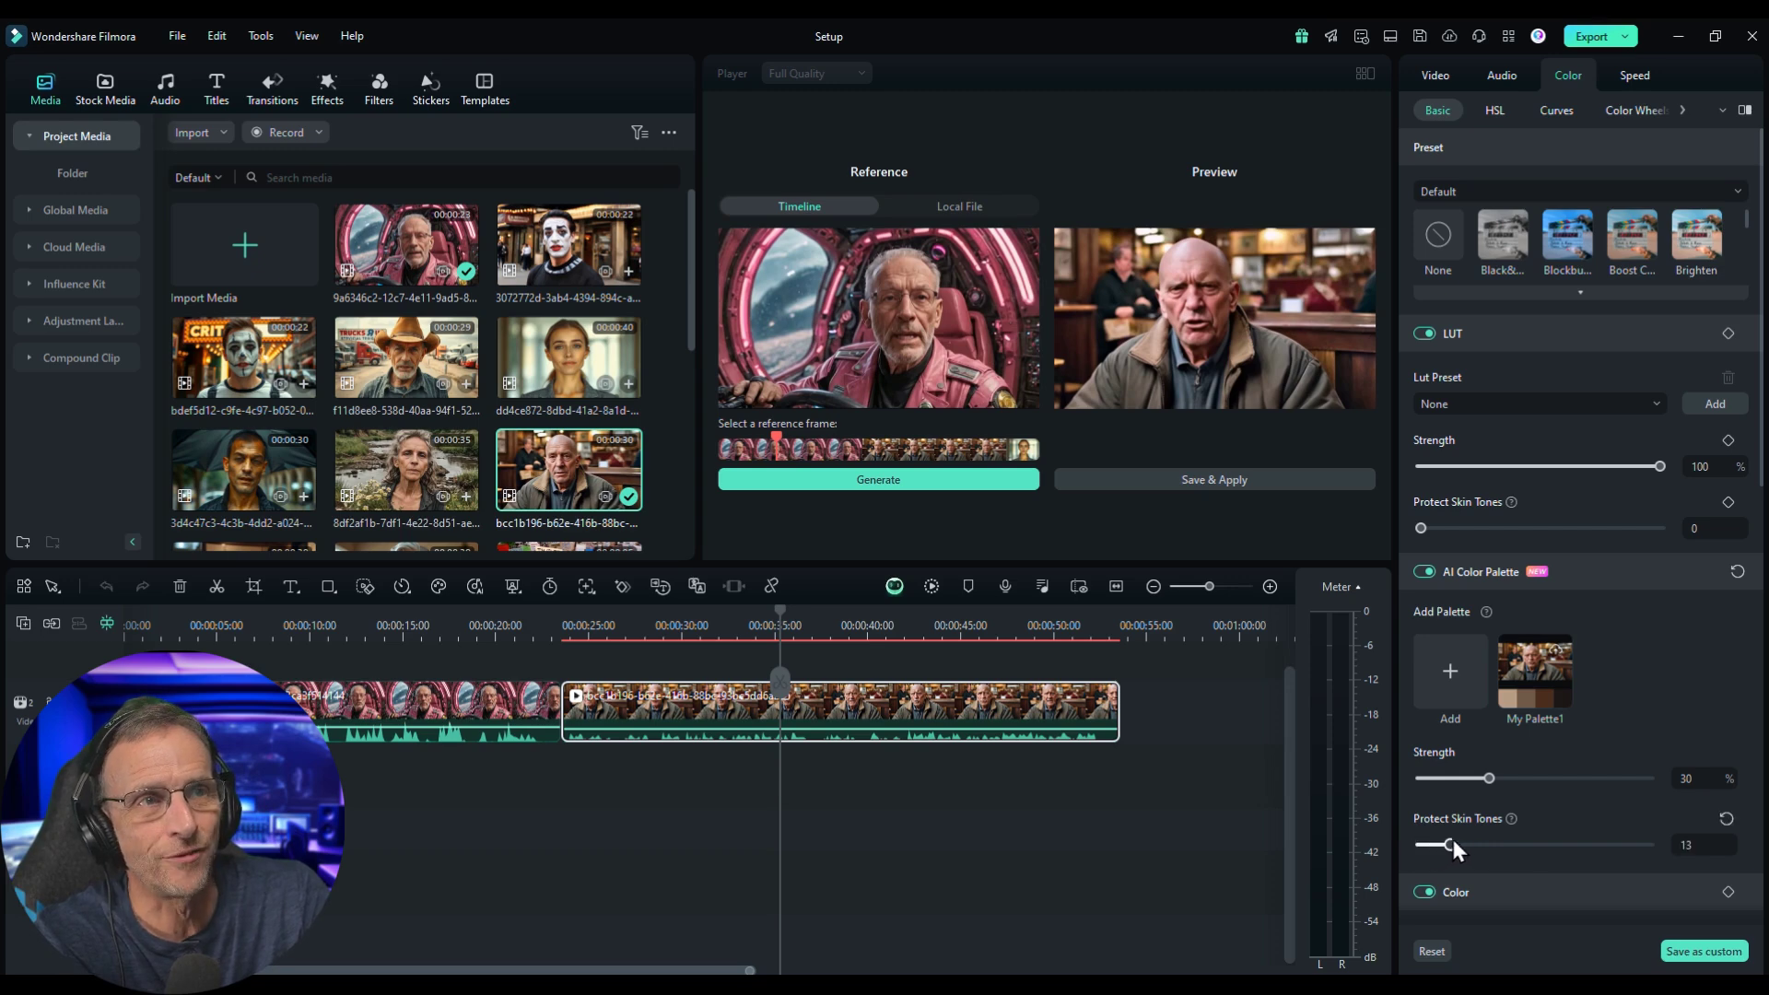
drag(1627, 857, 1674, 845)
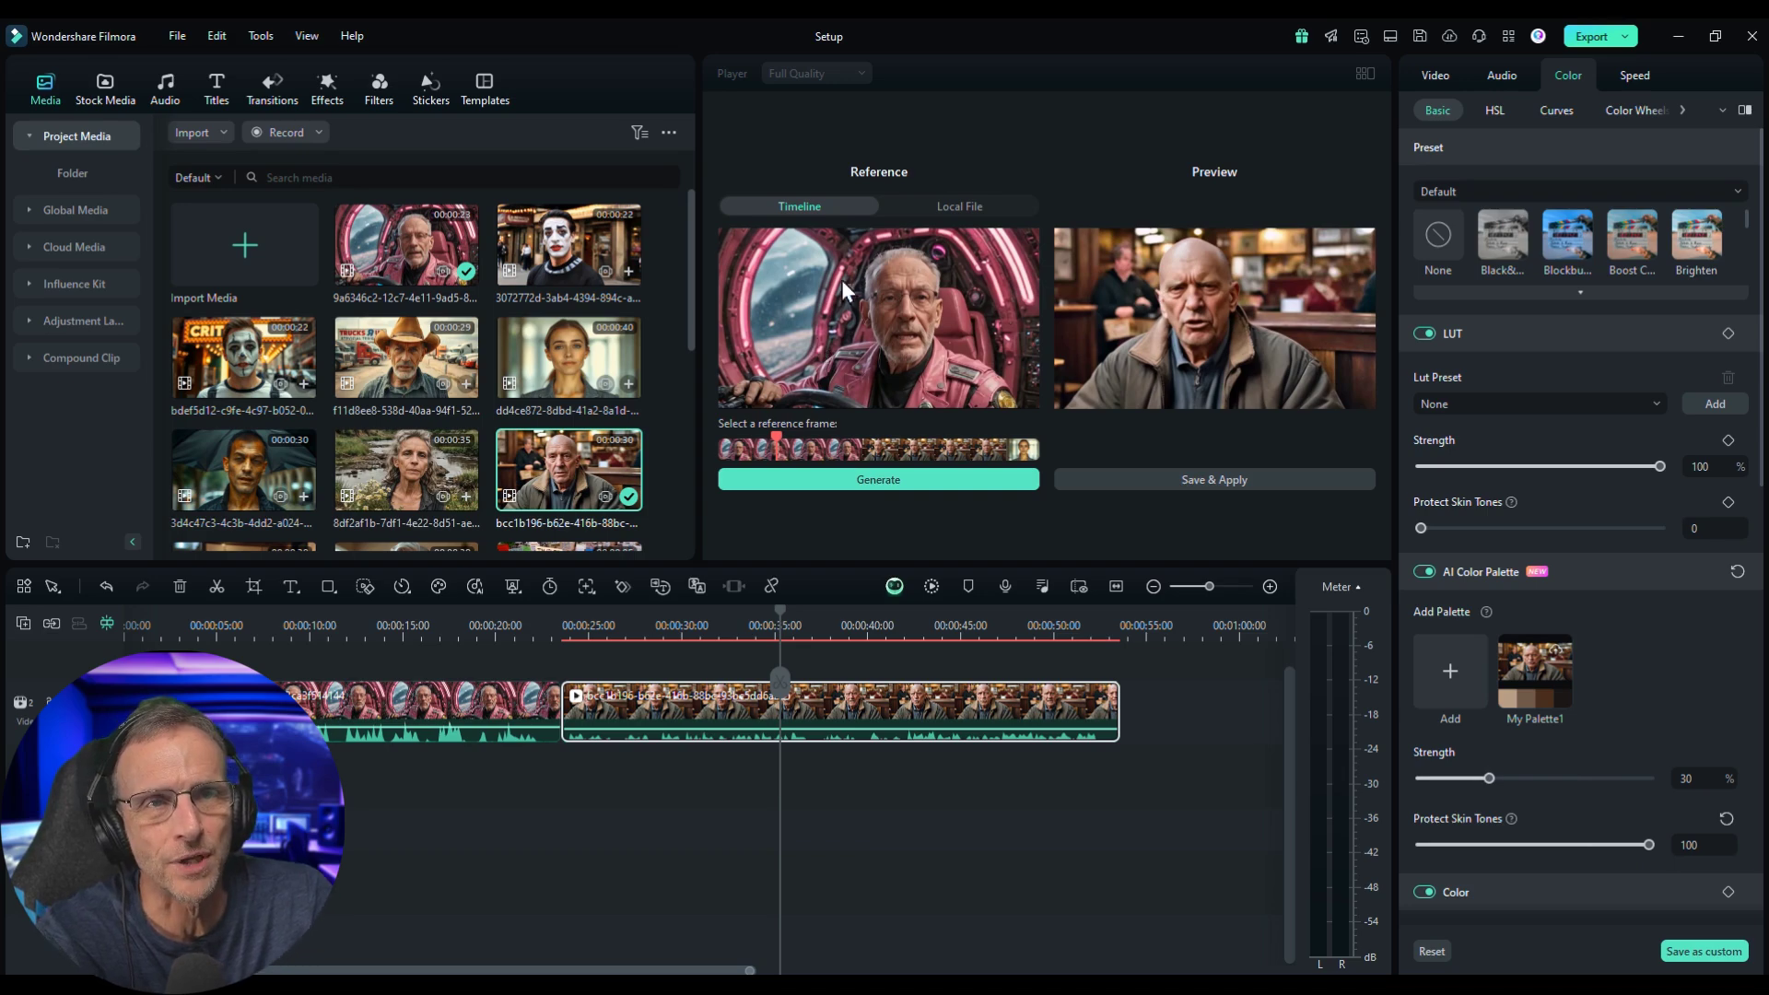
key(Delete)
Add the mime clip after the pilot and match the pilot to a mime frame, Protect Skin Tones 15
drag(242, 358, 731, 732)
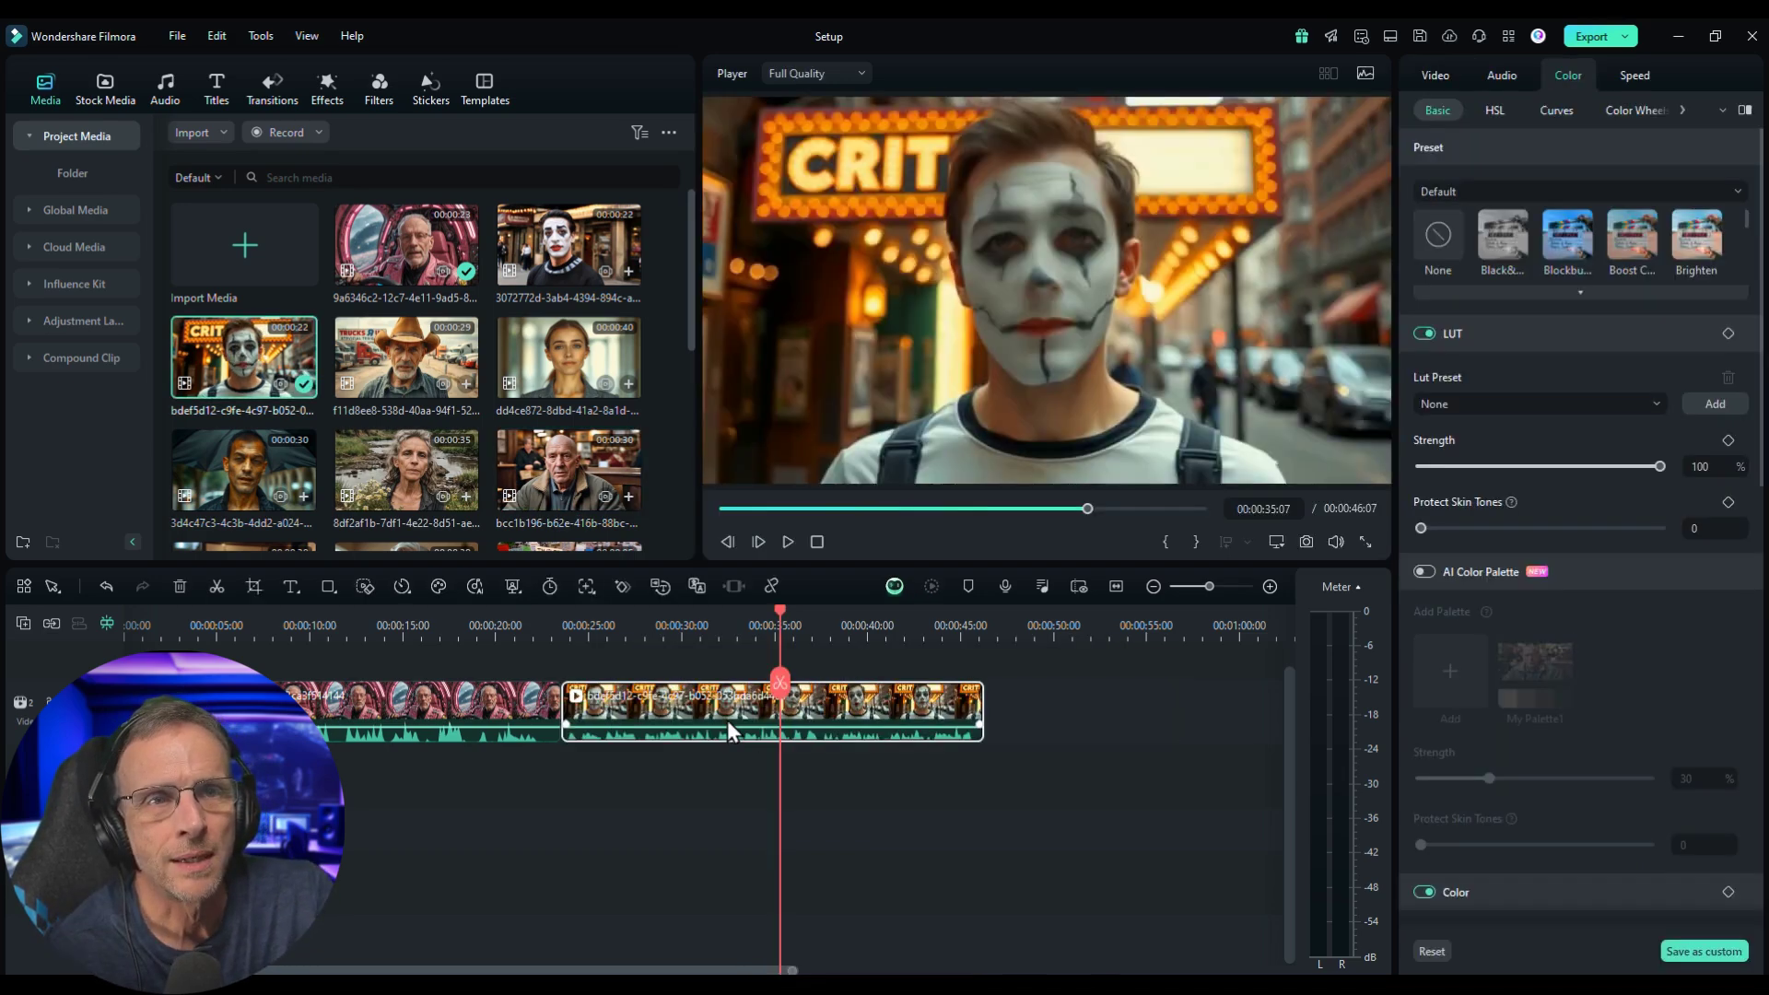
click(427, 707)
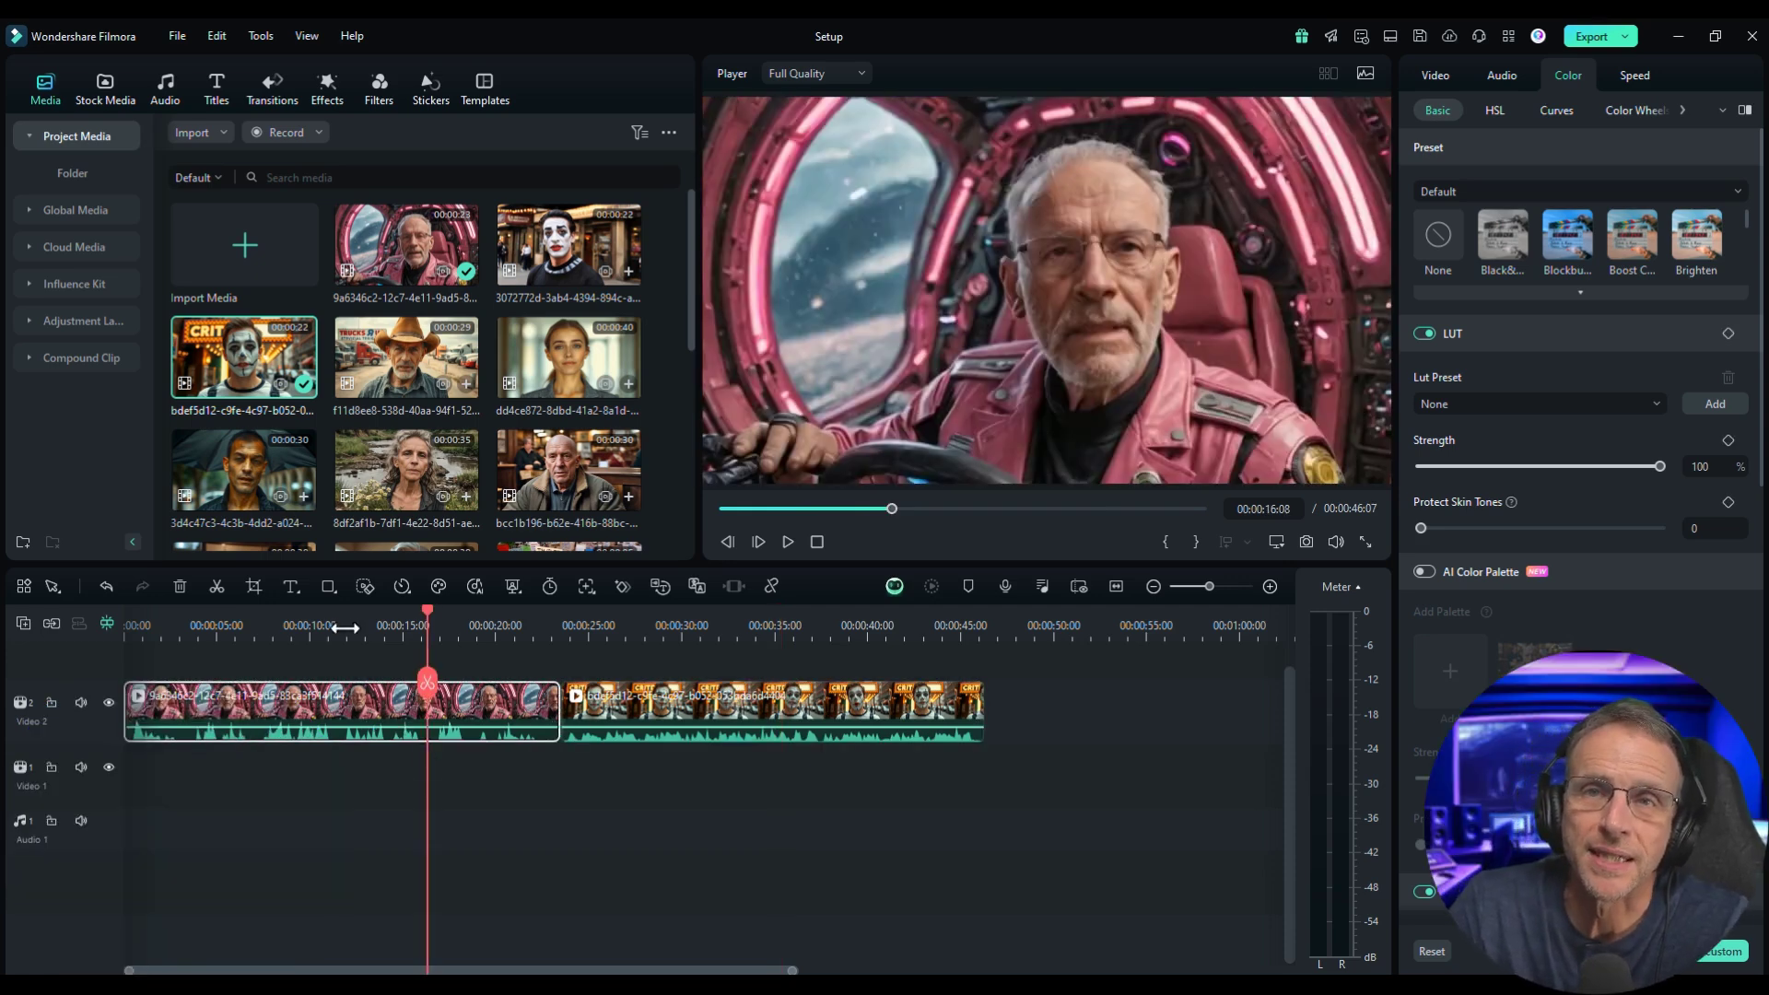
click(439, 586)
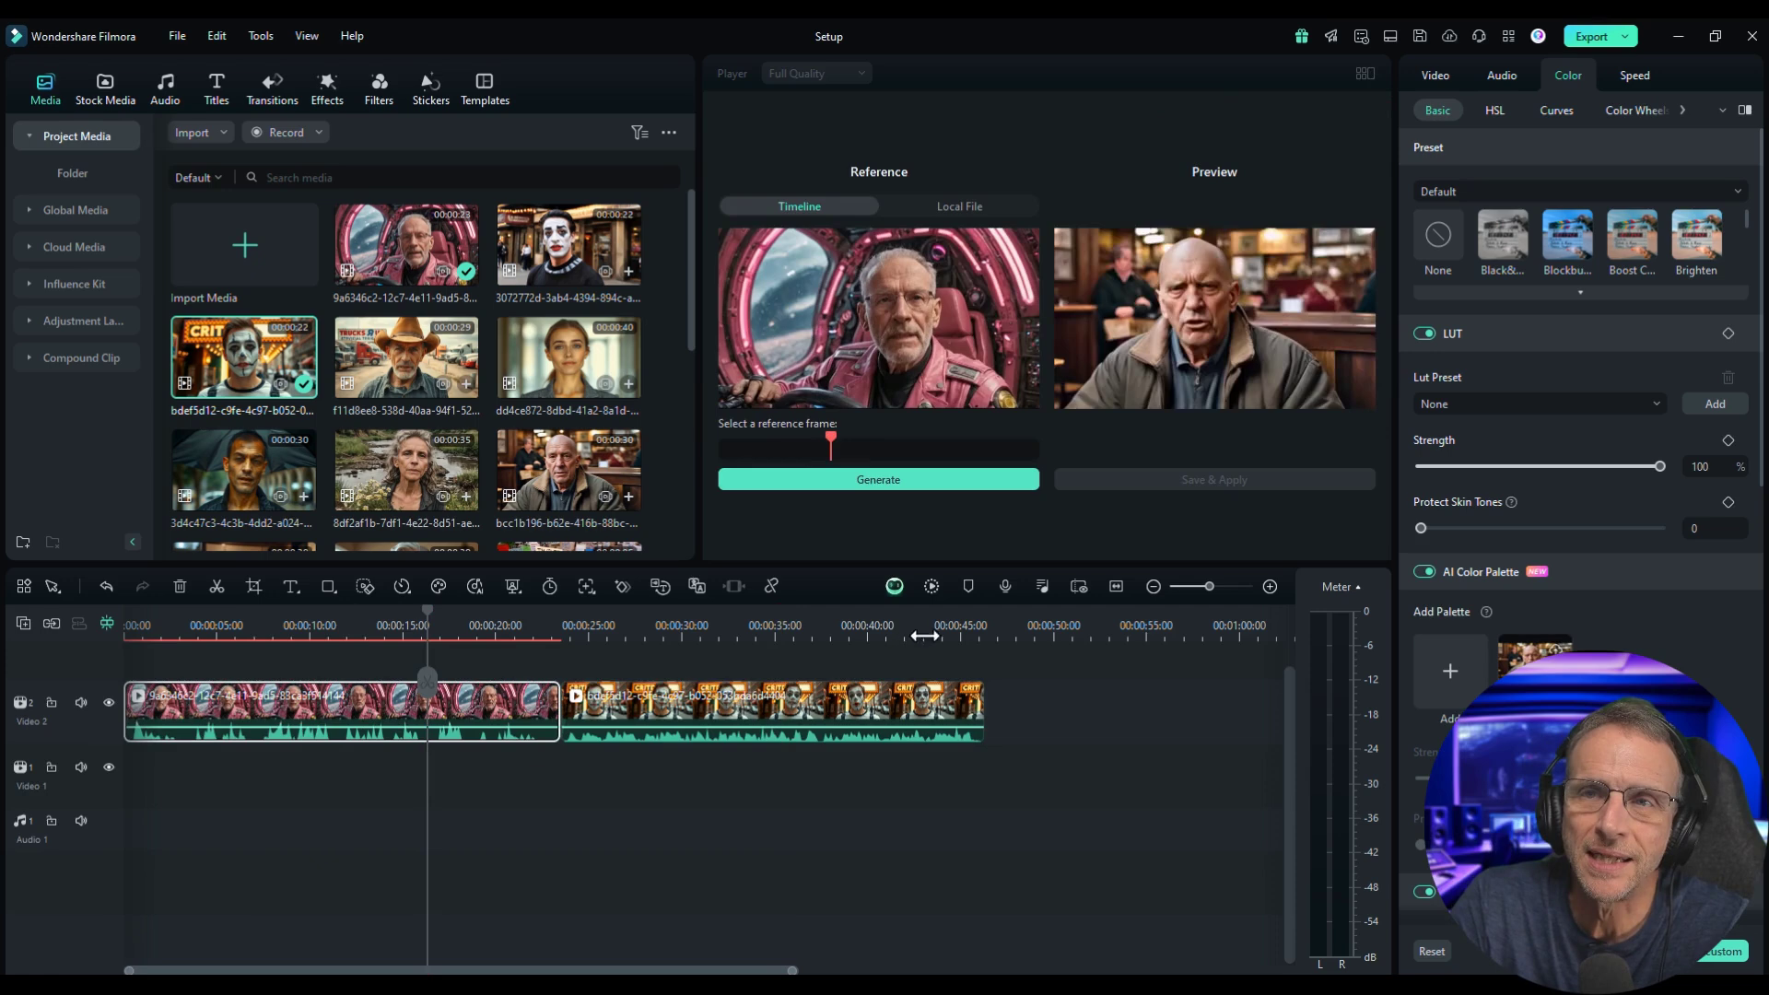
click(935, 444)
click(940, 444)
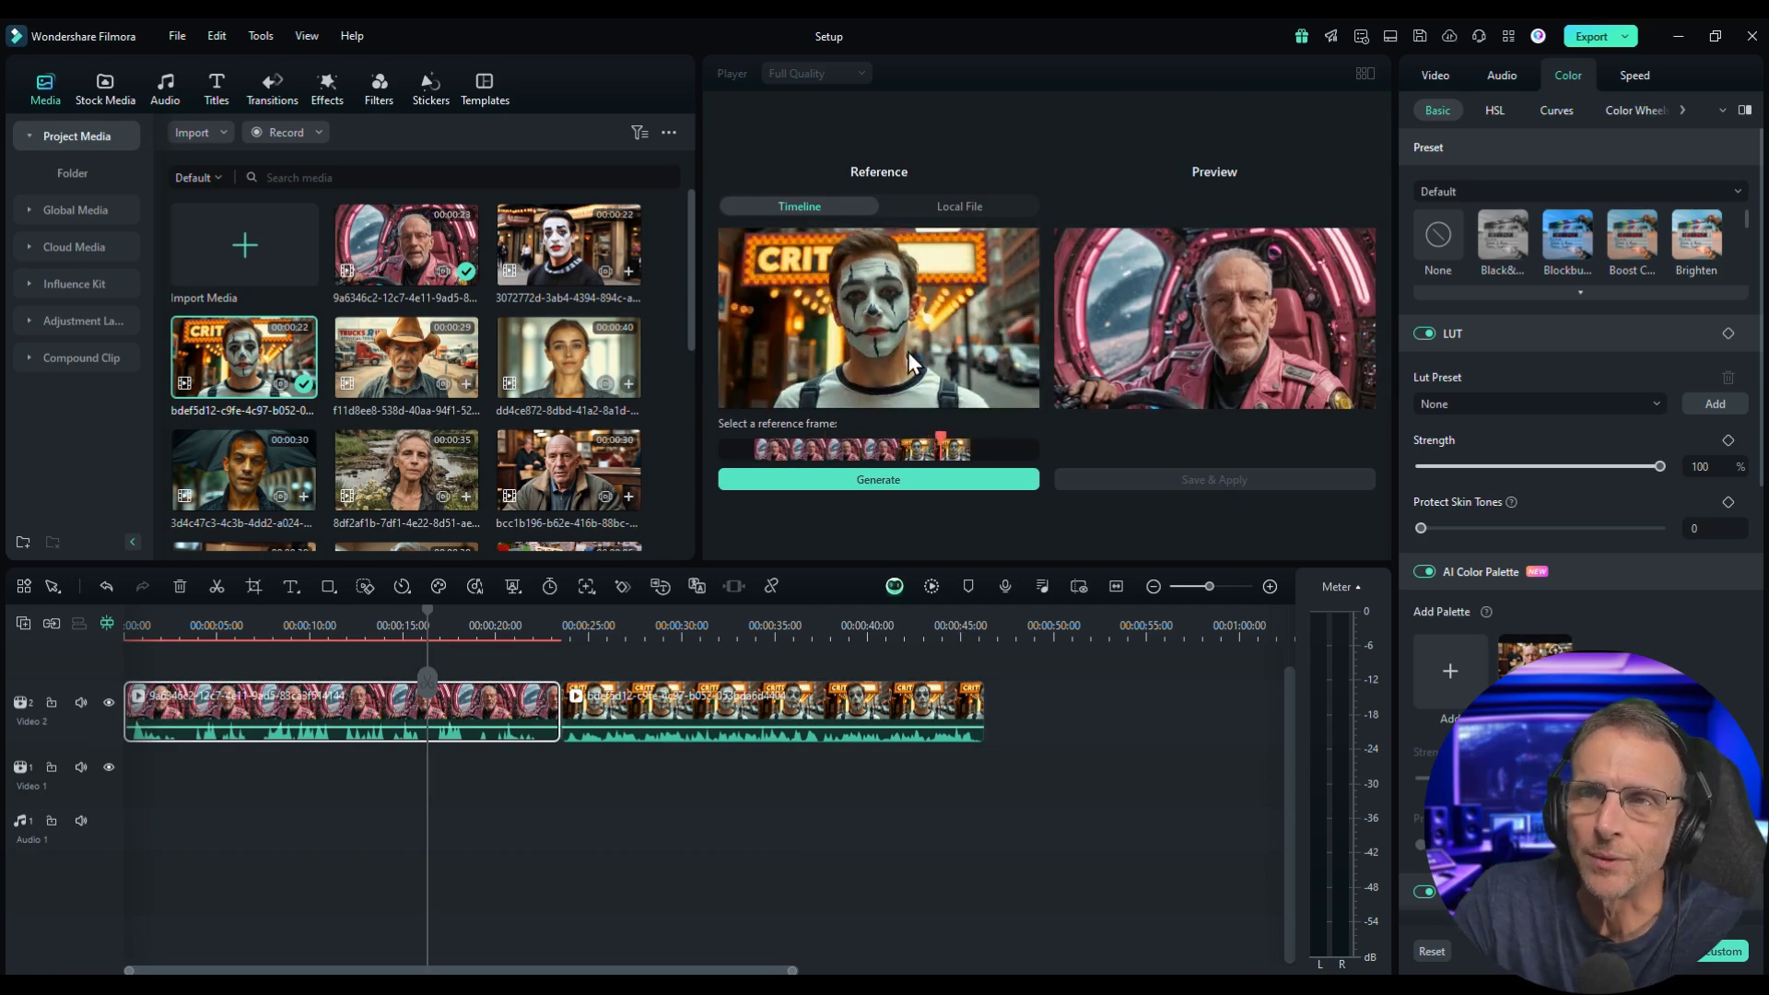
click(912, 481)
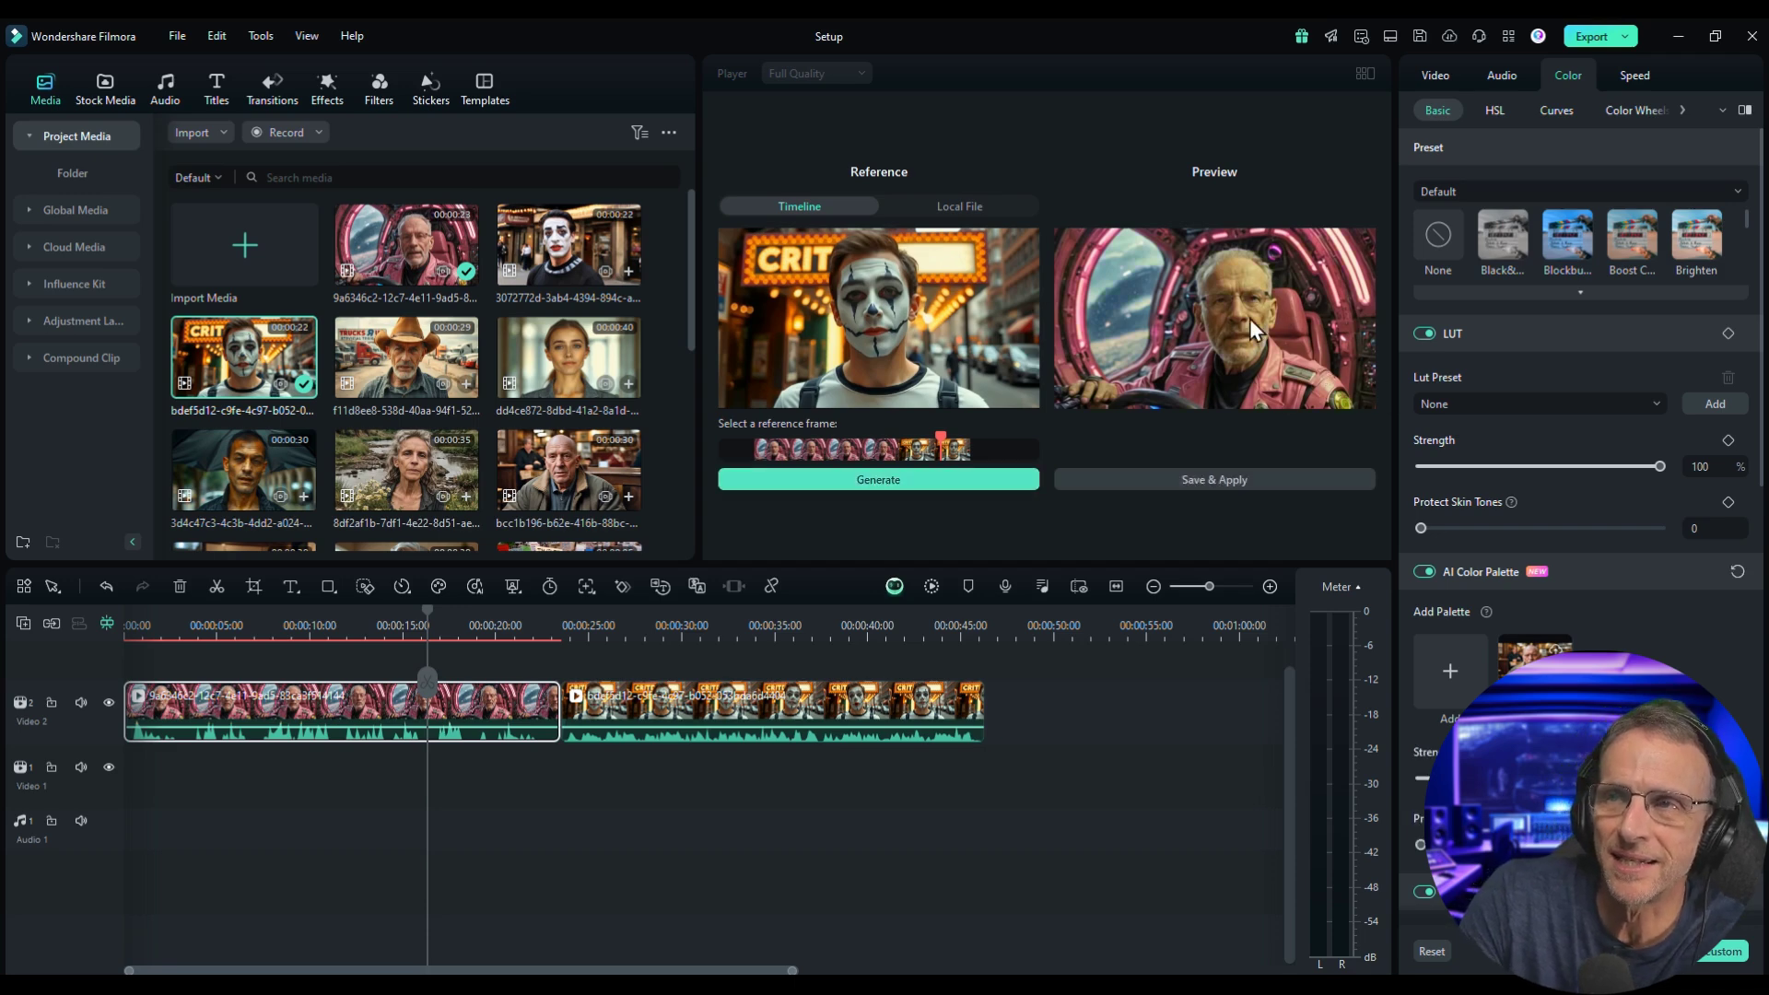
drag(1420, 844, 1573, 834)
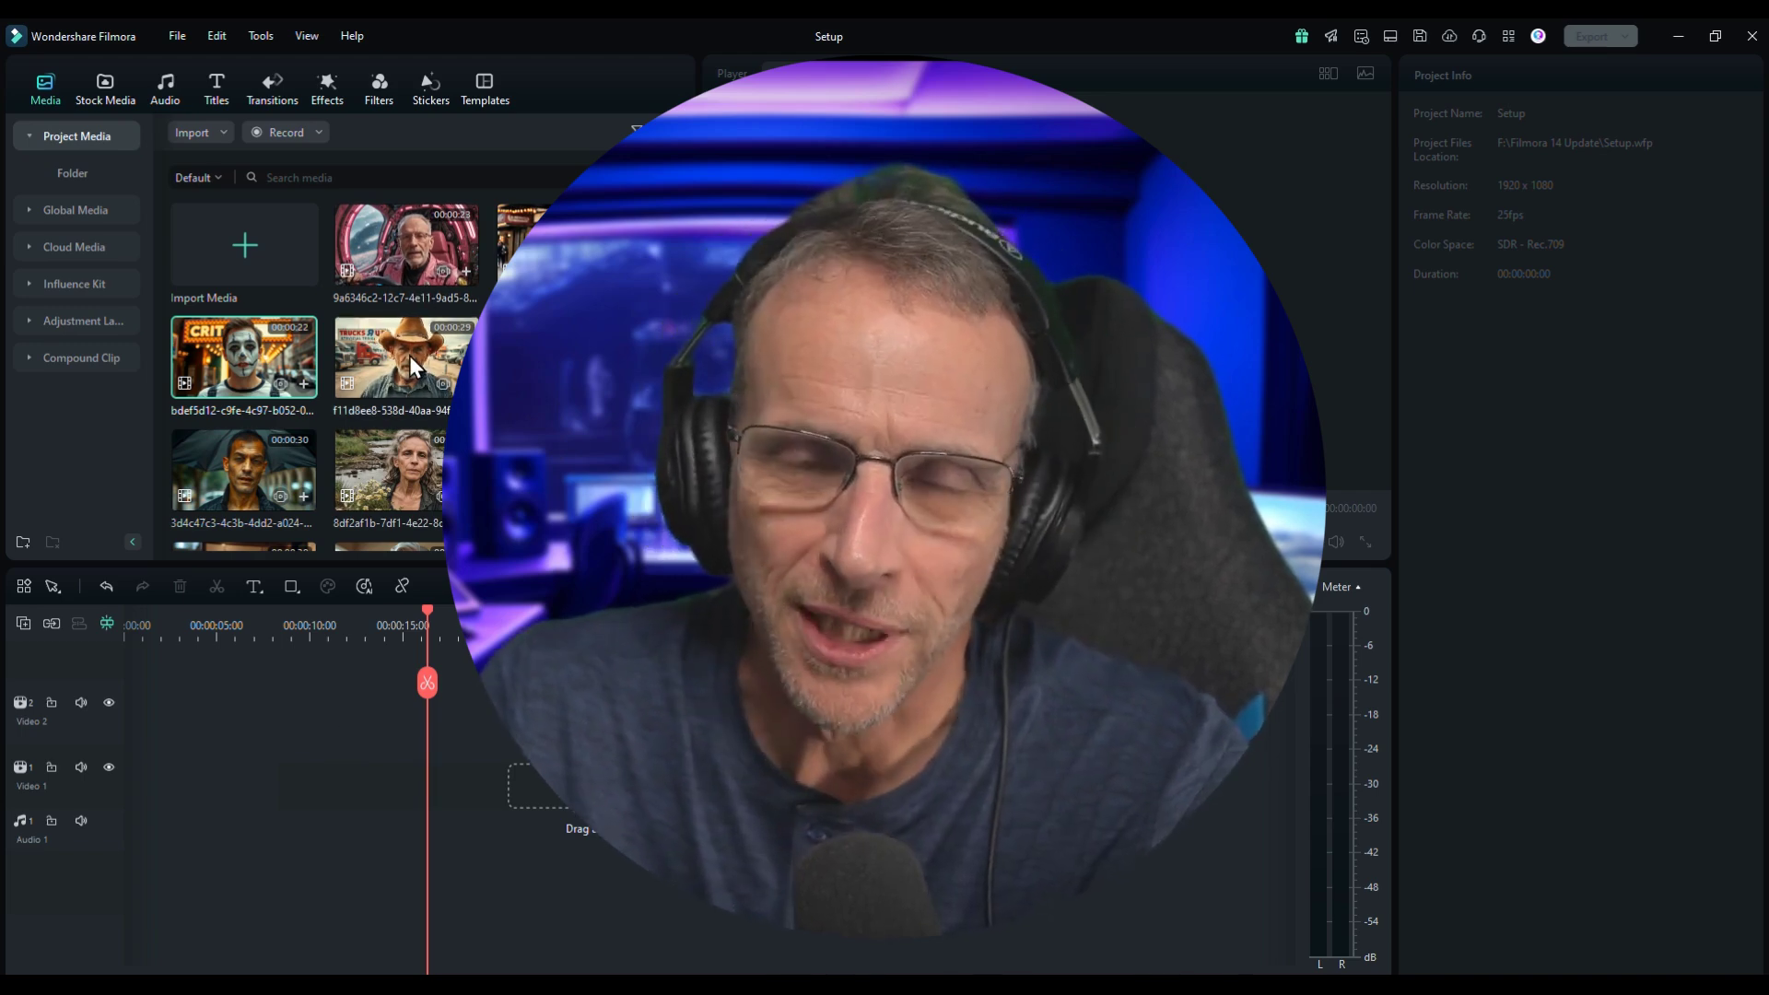
Add the cowboy and woman clips to Video 2, then colour-match the woman clip to a cowboy frame
drag(409, 355, 125, 693)
drag(568, 364, 677, 761)
click(835, 625)
click(562, 639)
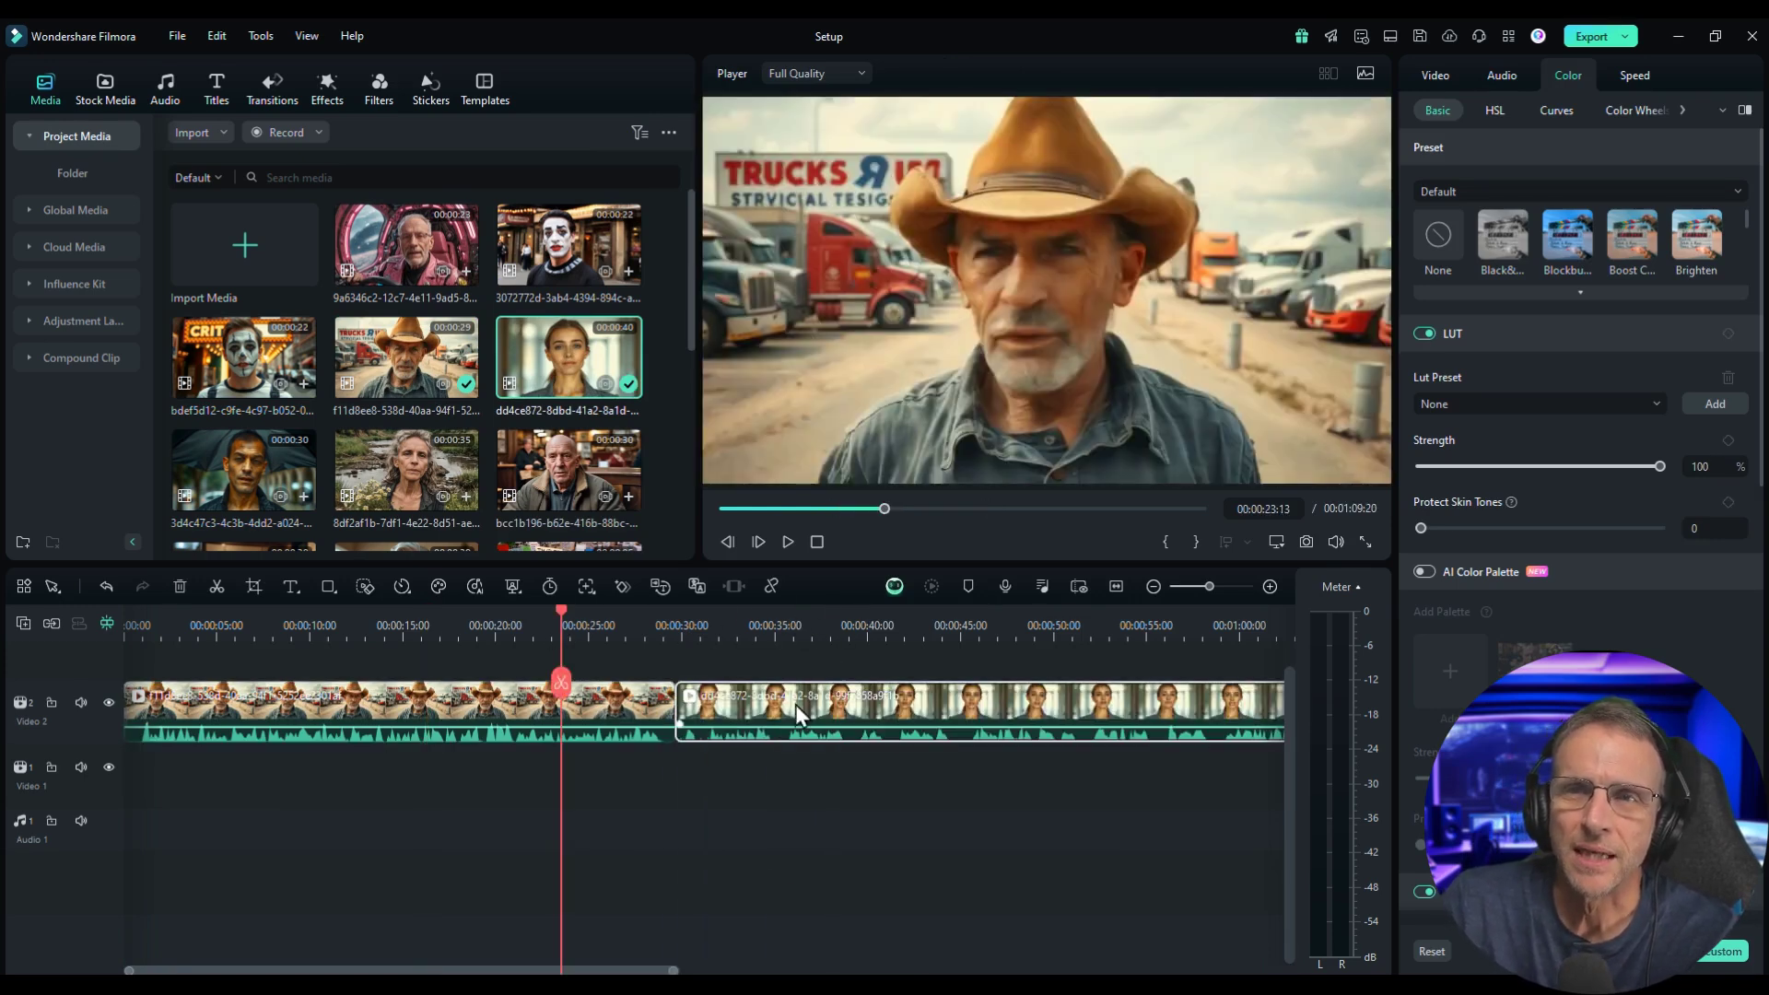
click(816, 626)
click(1424, 571)
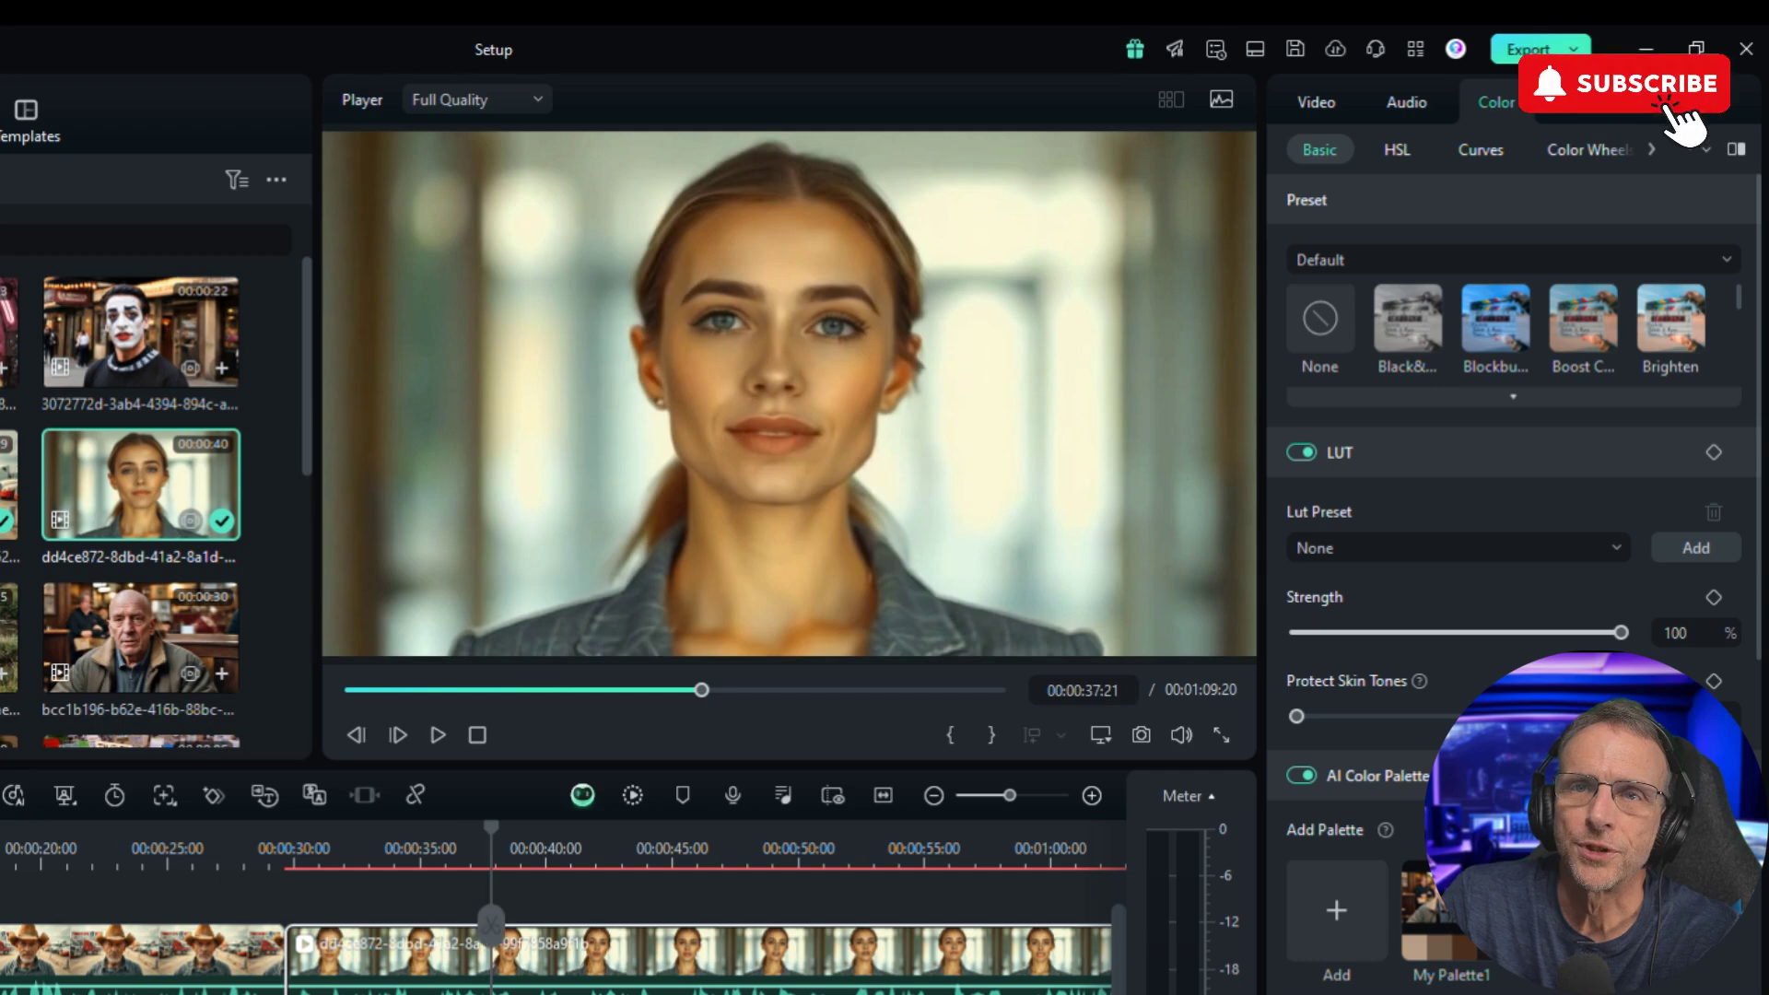
click(1450, 669)
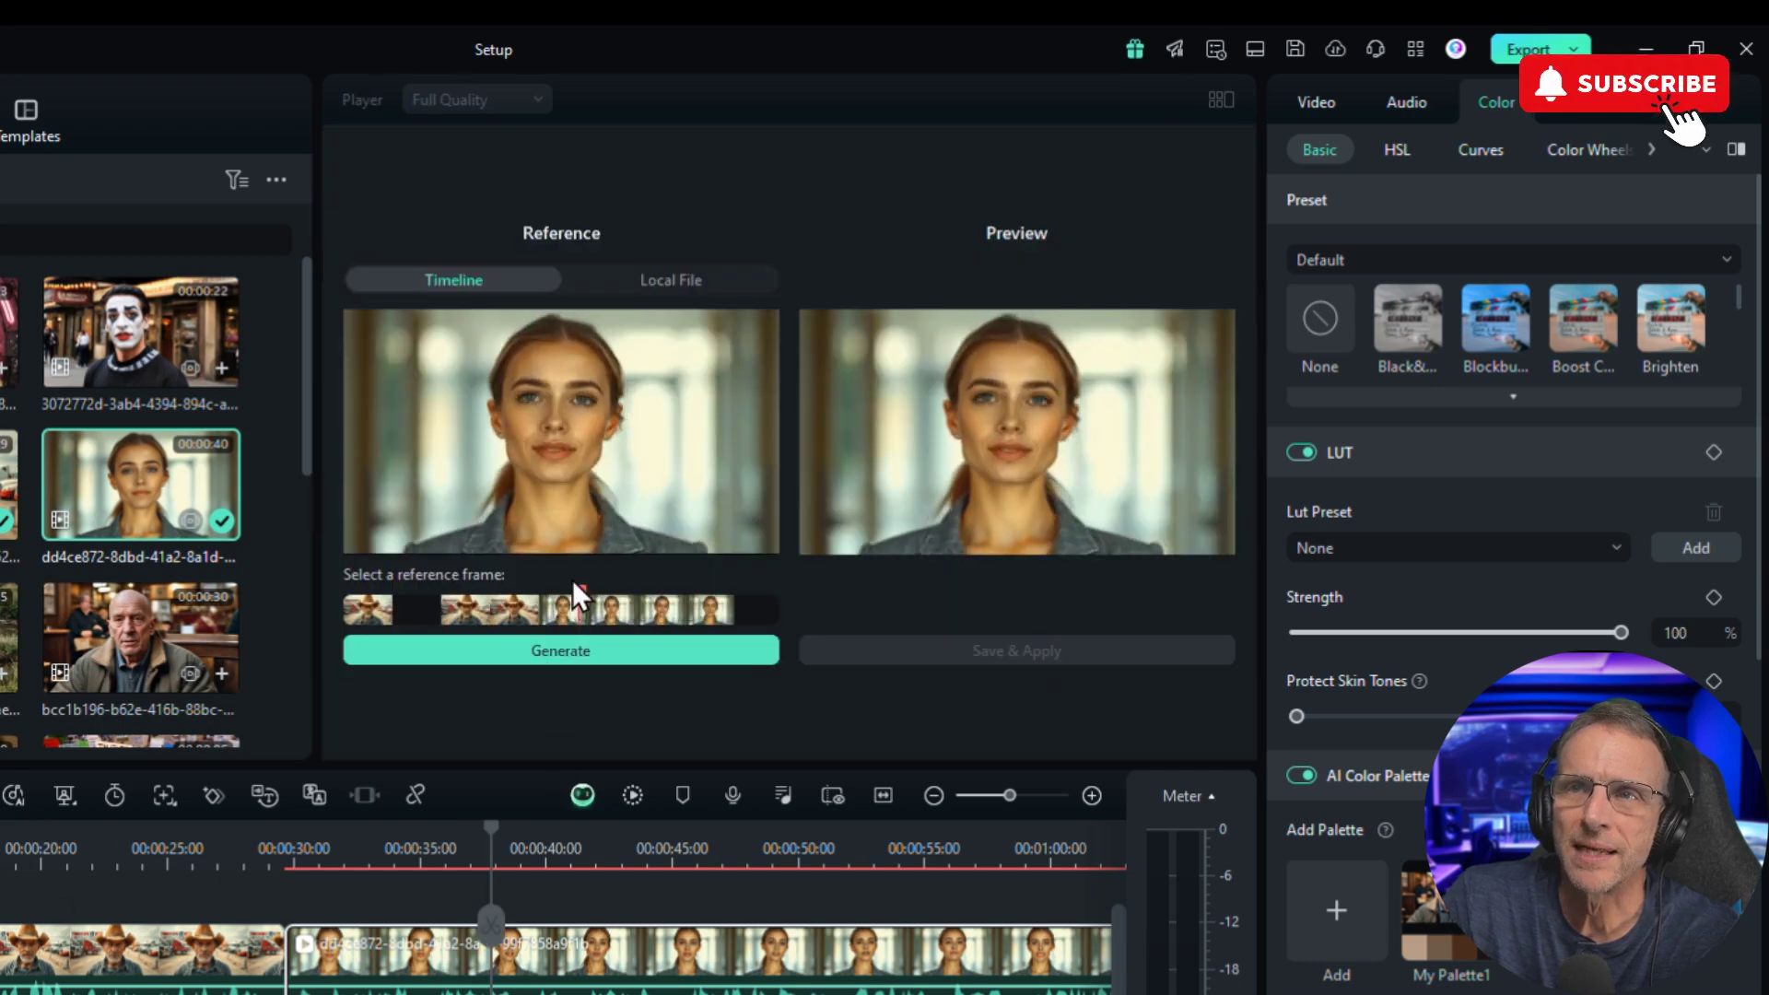
drag(577, 589, 409, 573)
click(555, 650)
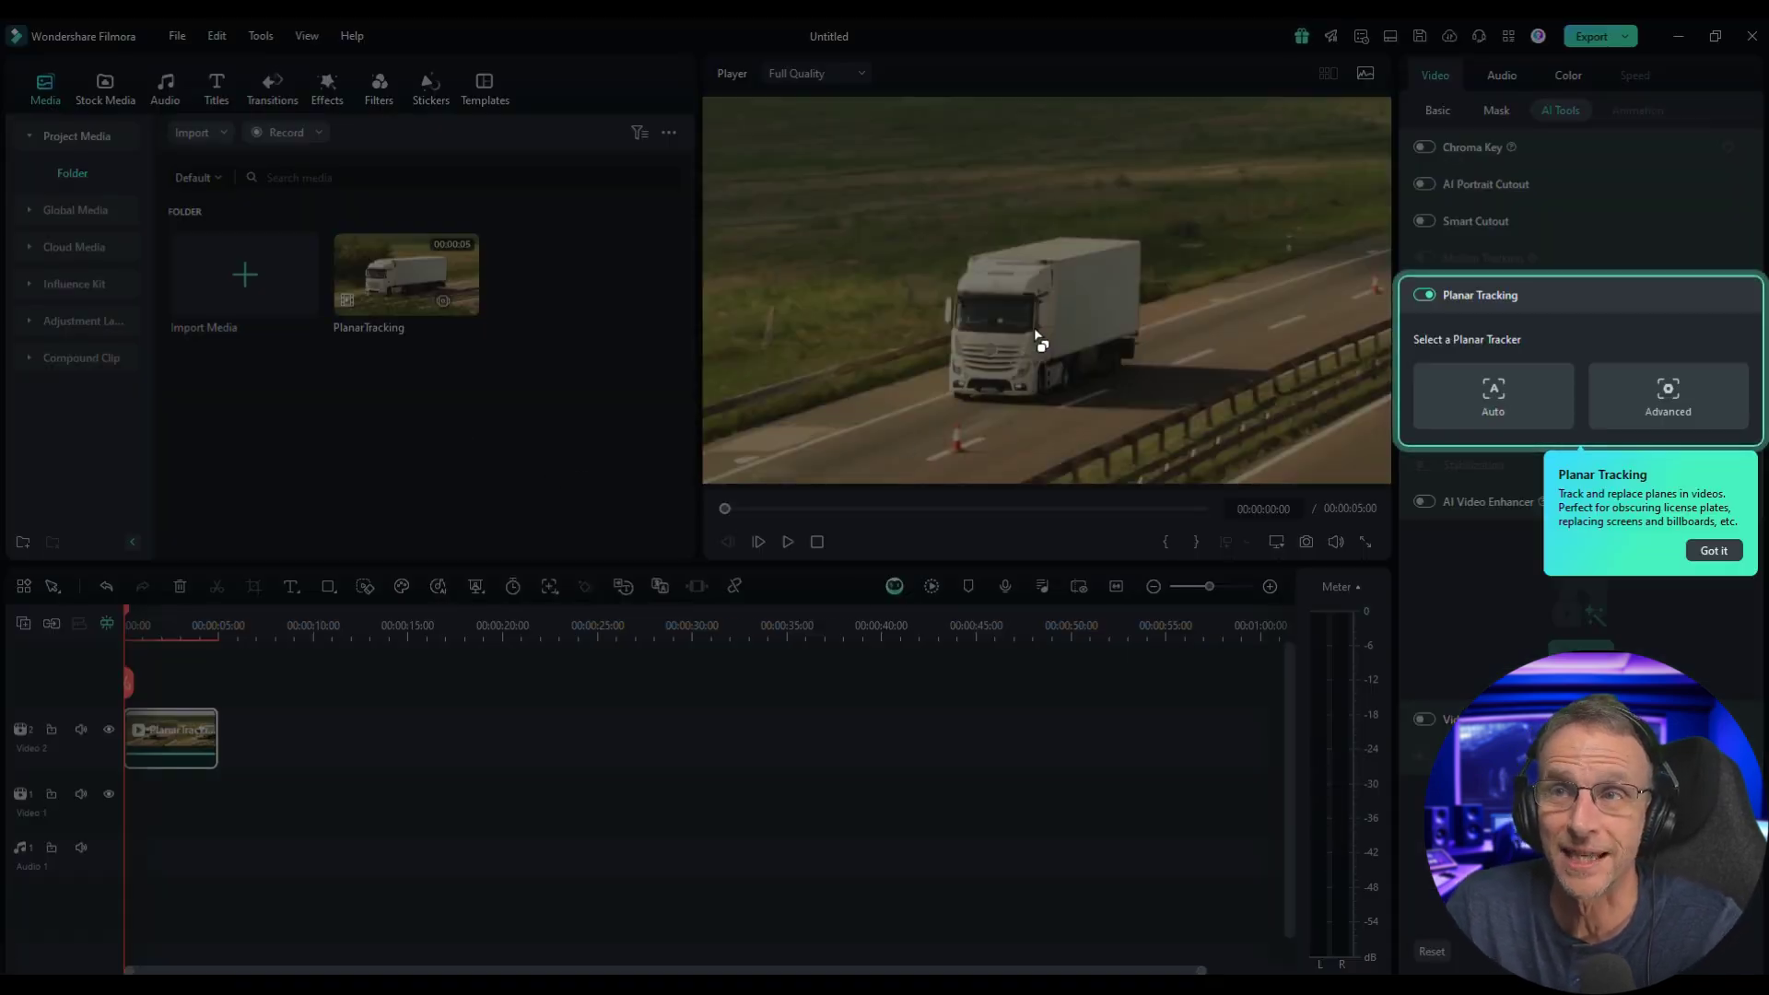
Fit a planar tracking box to the trailer's side panel and auto-track it across the truck clip
click(1713, 553)
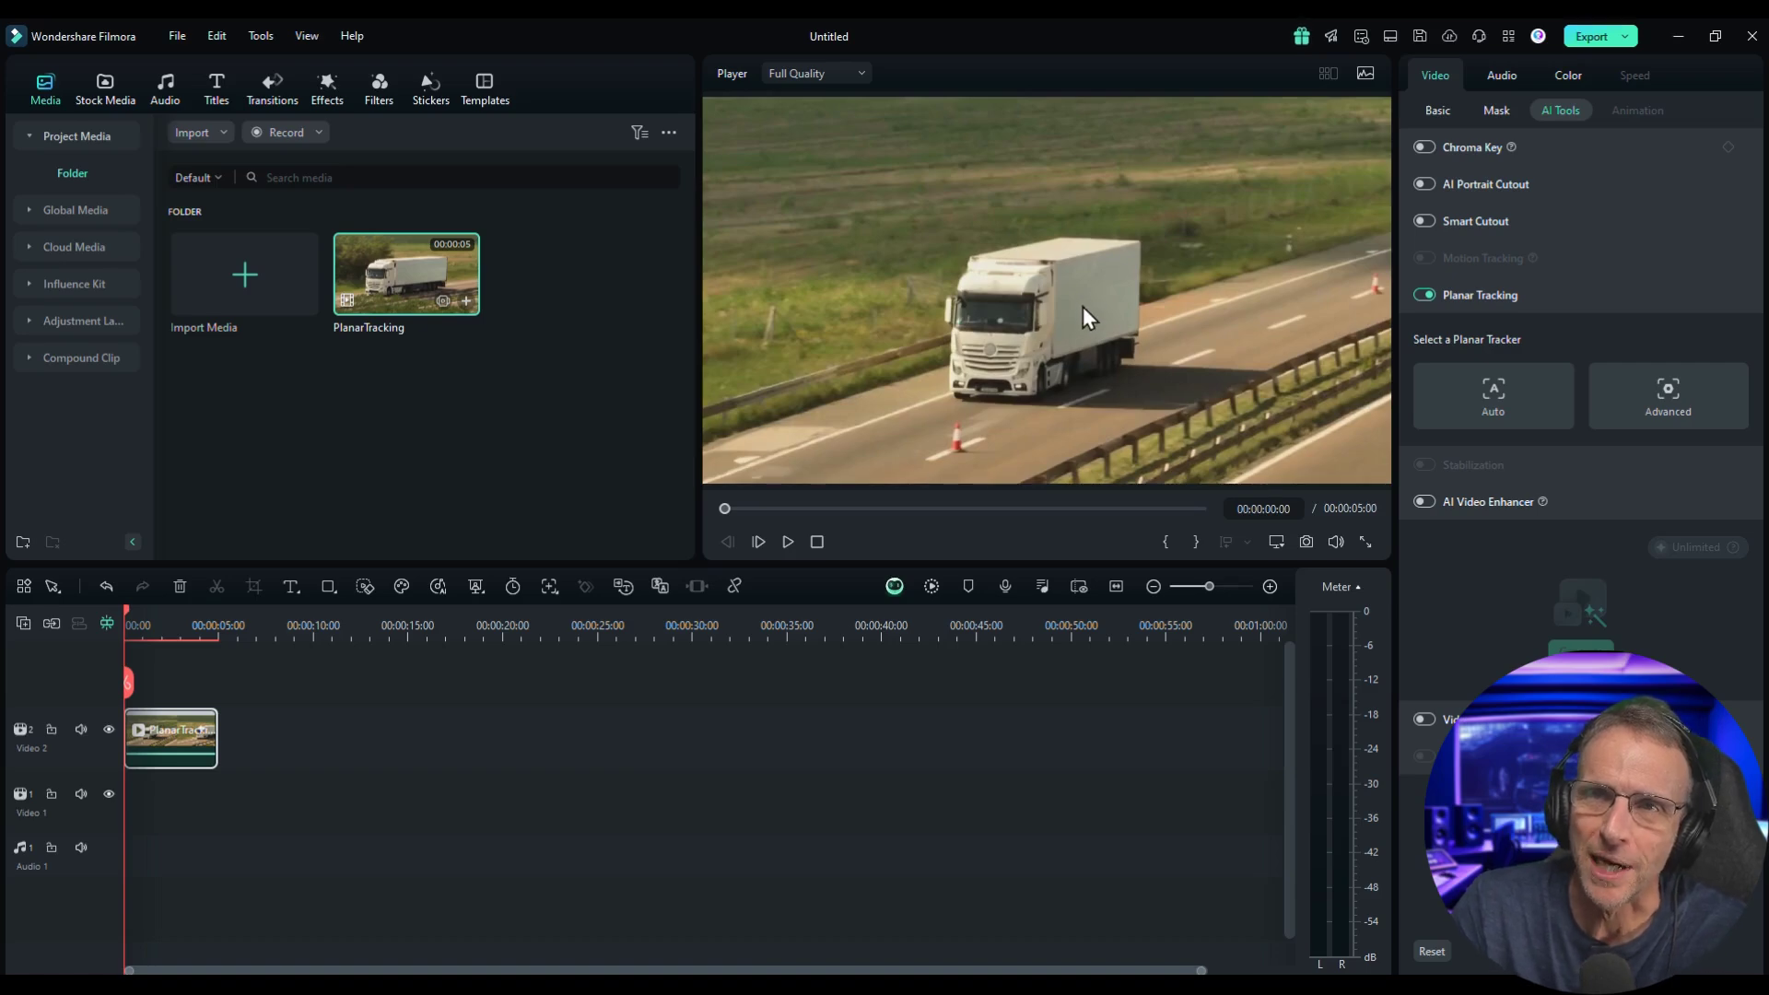
click(1496, 398)
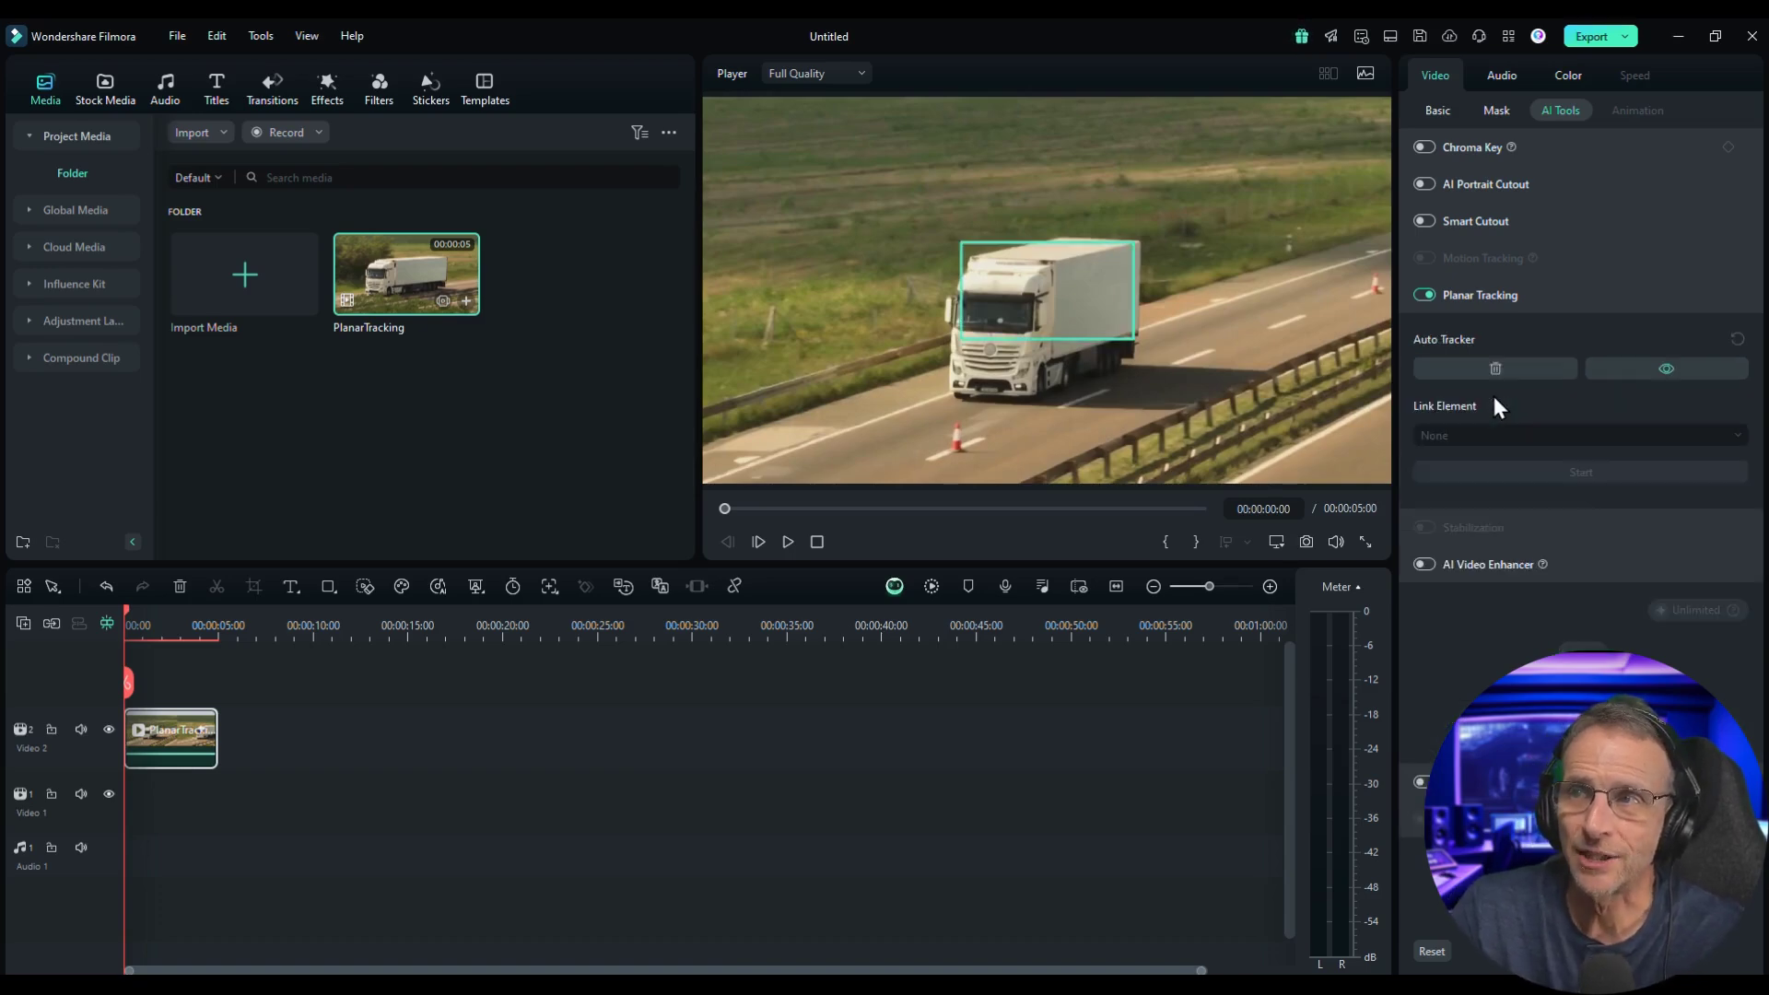
drag(1120, 336, 1128, 338)
drag(966, 241, 1054, 262)
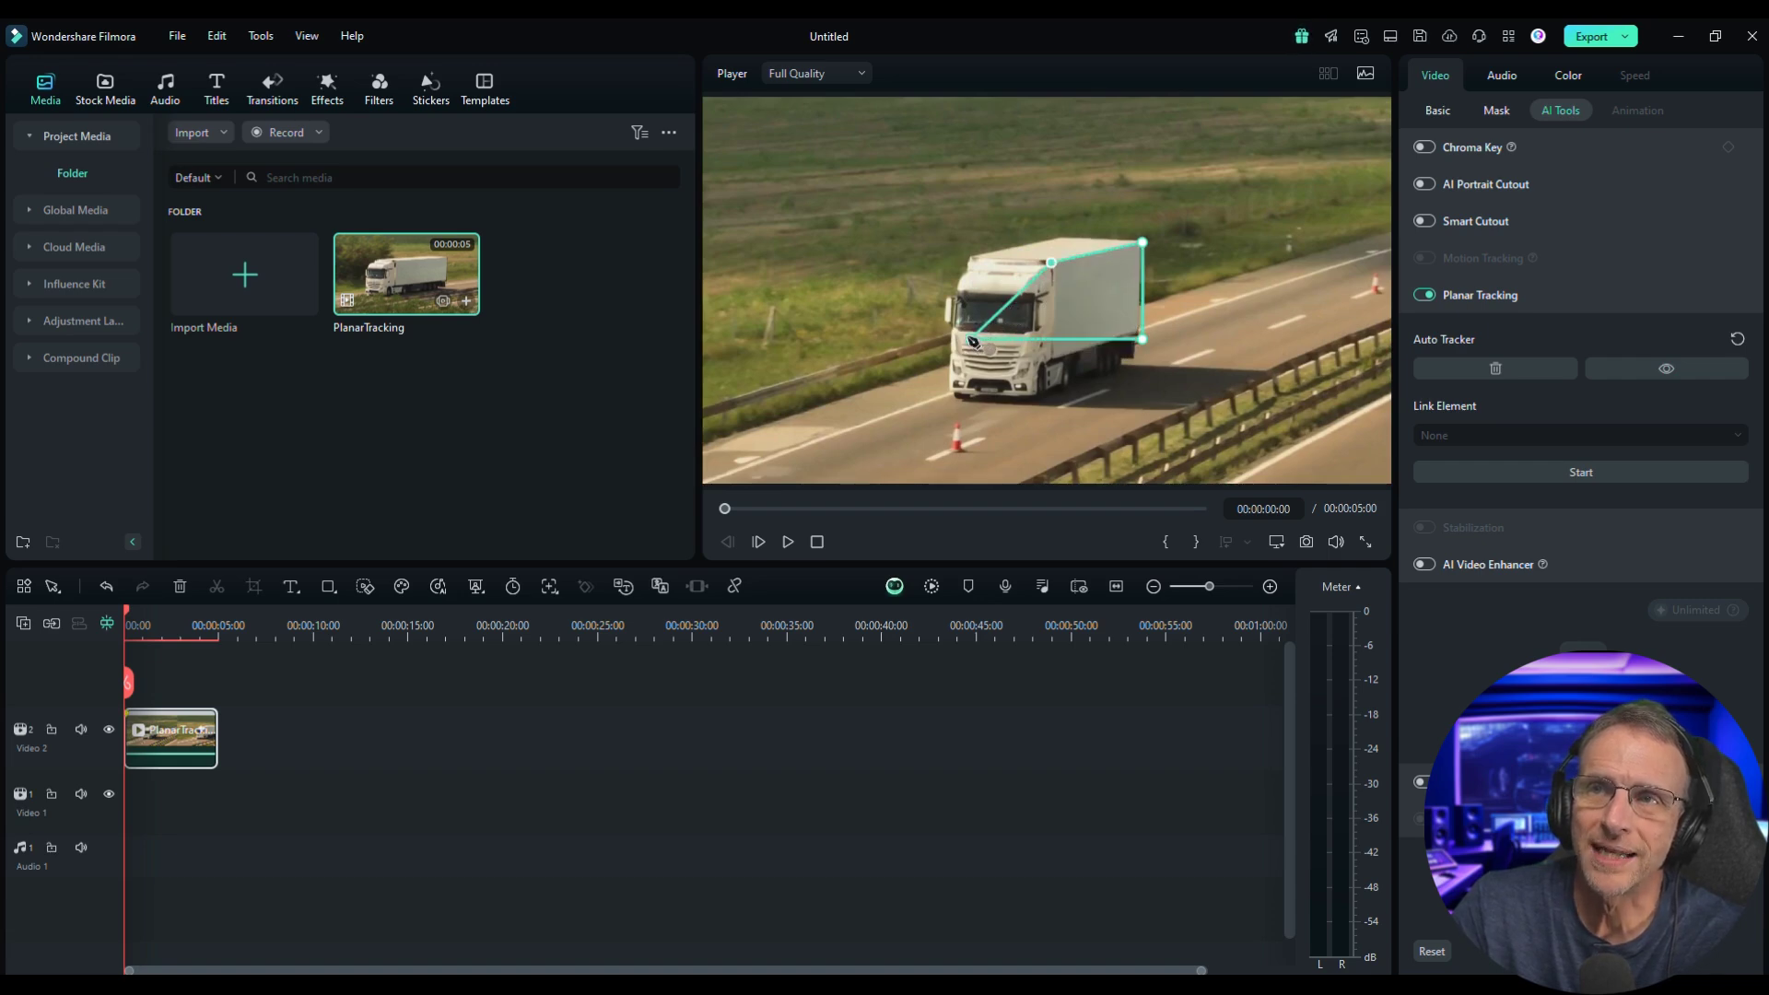
drag(974, 343, 1052, 360)
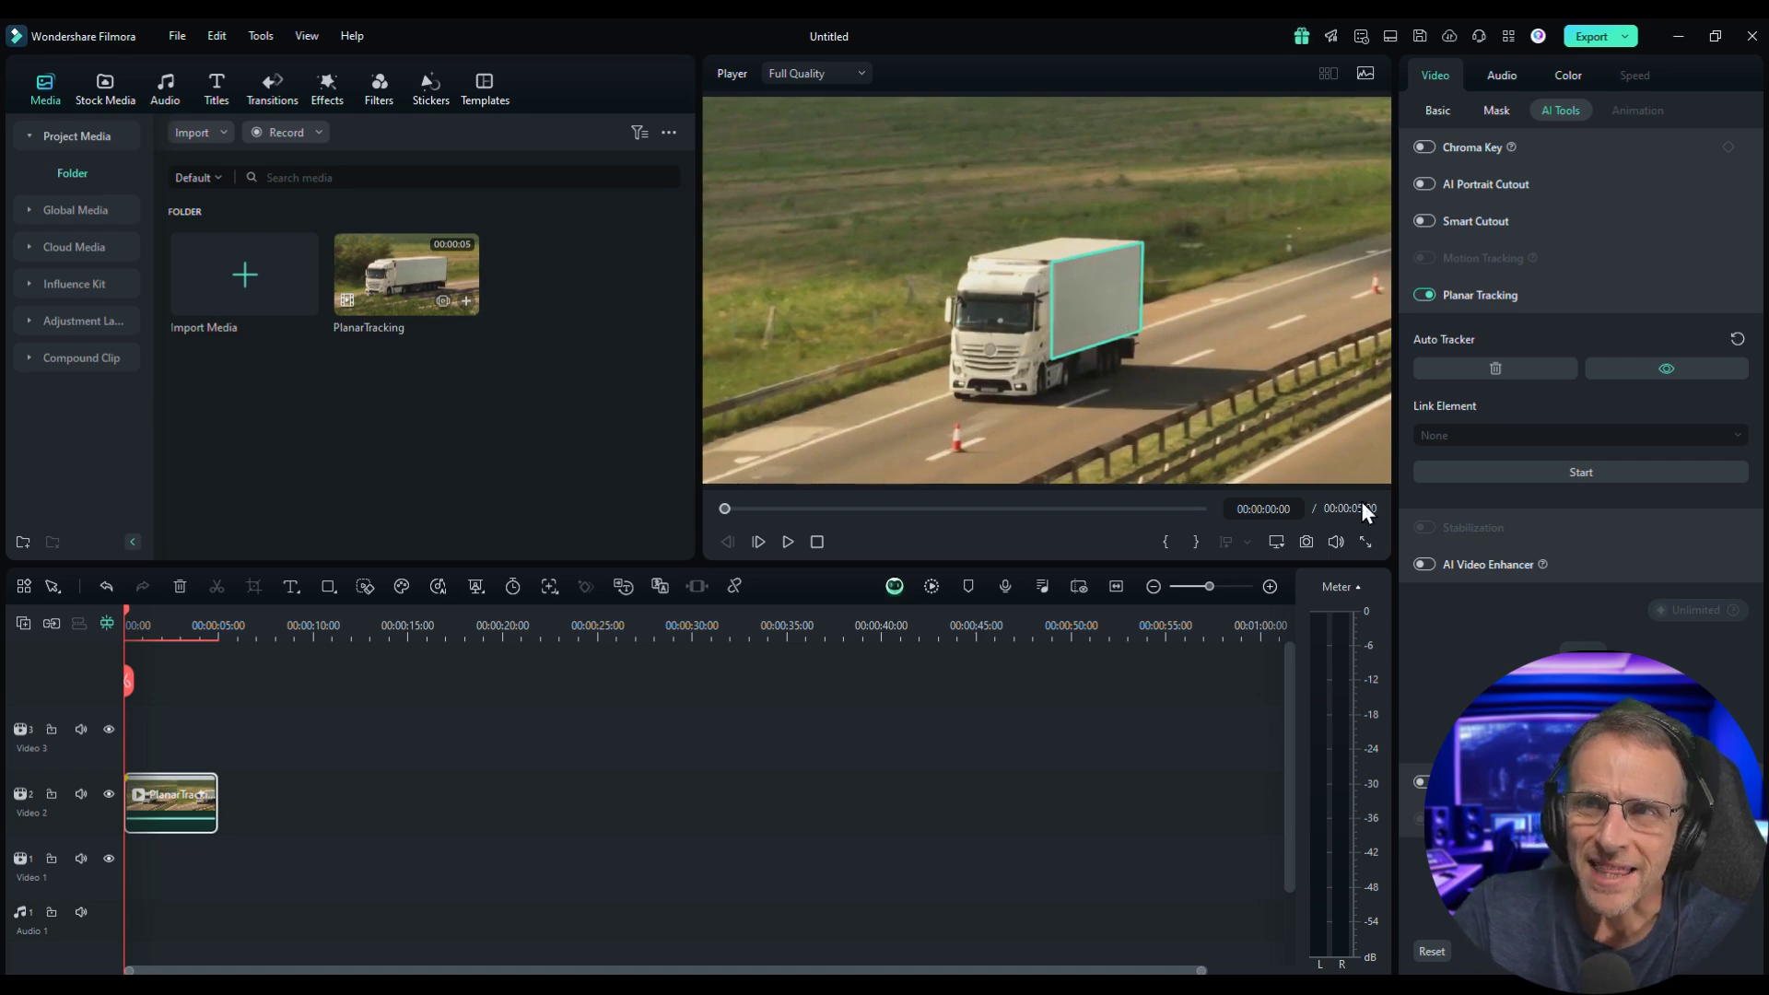
click(1555, 475)
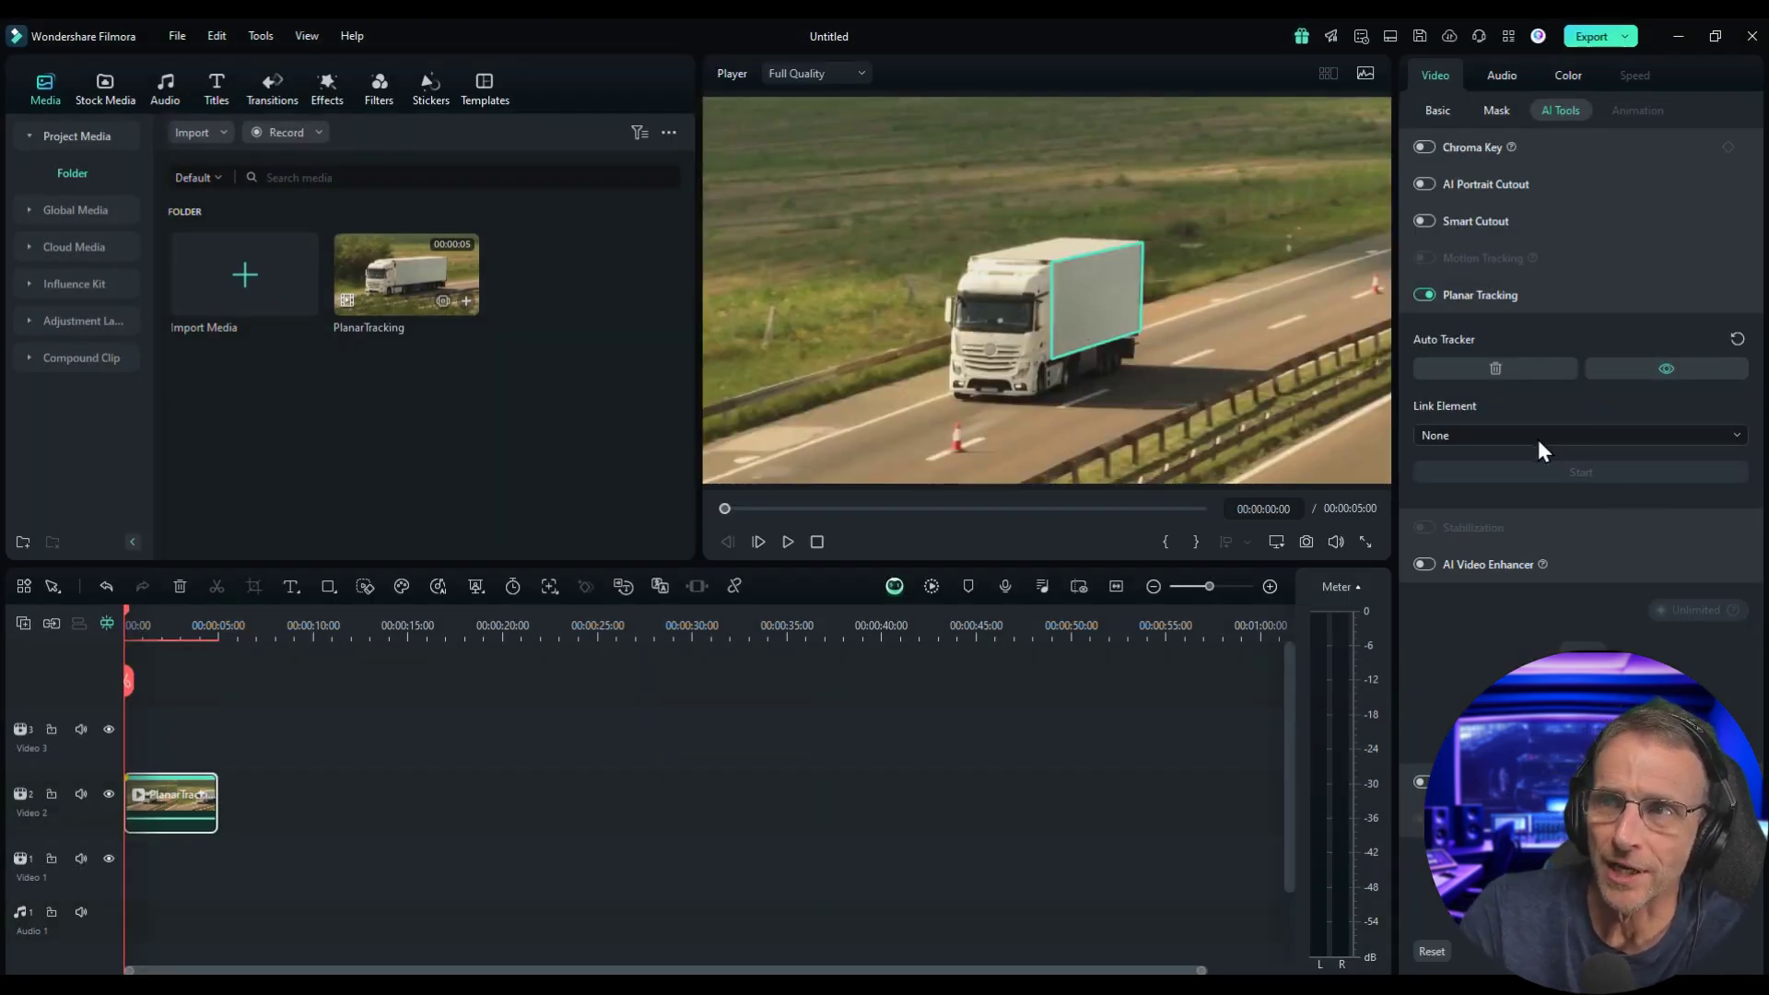
Link a sci-fi portrait clip from the computer to the track, hide the target box, and play
click(1462, 435)
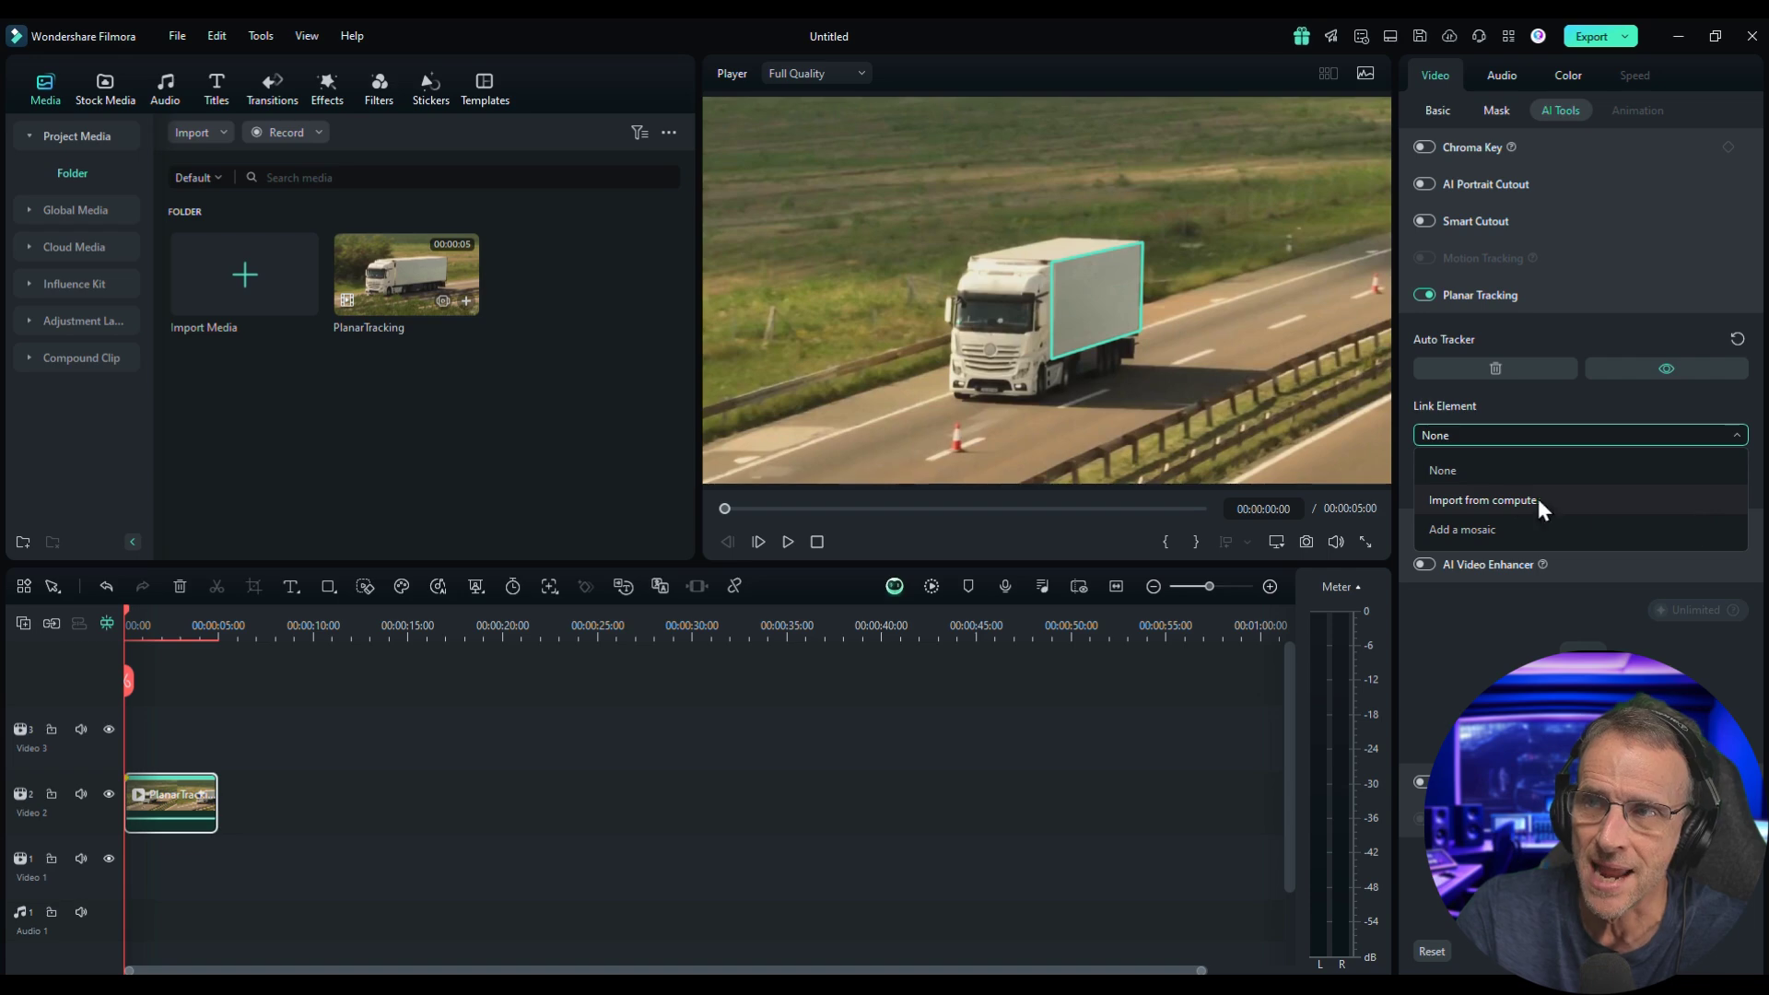
click(1518, 499)
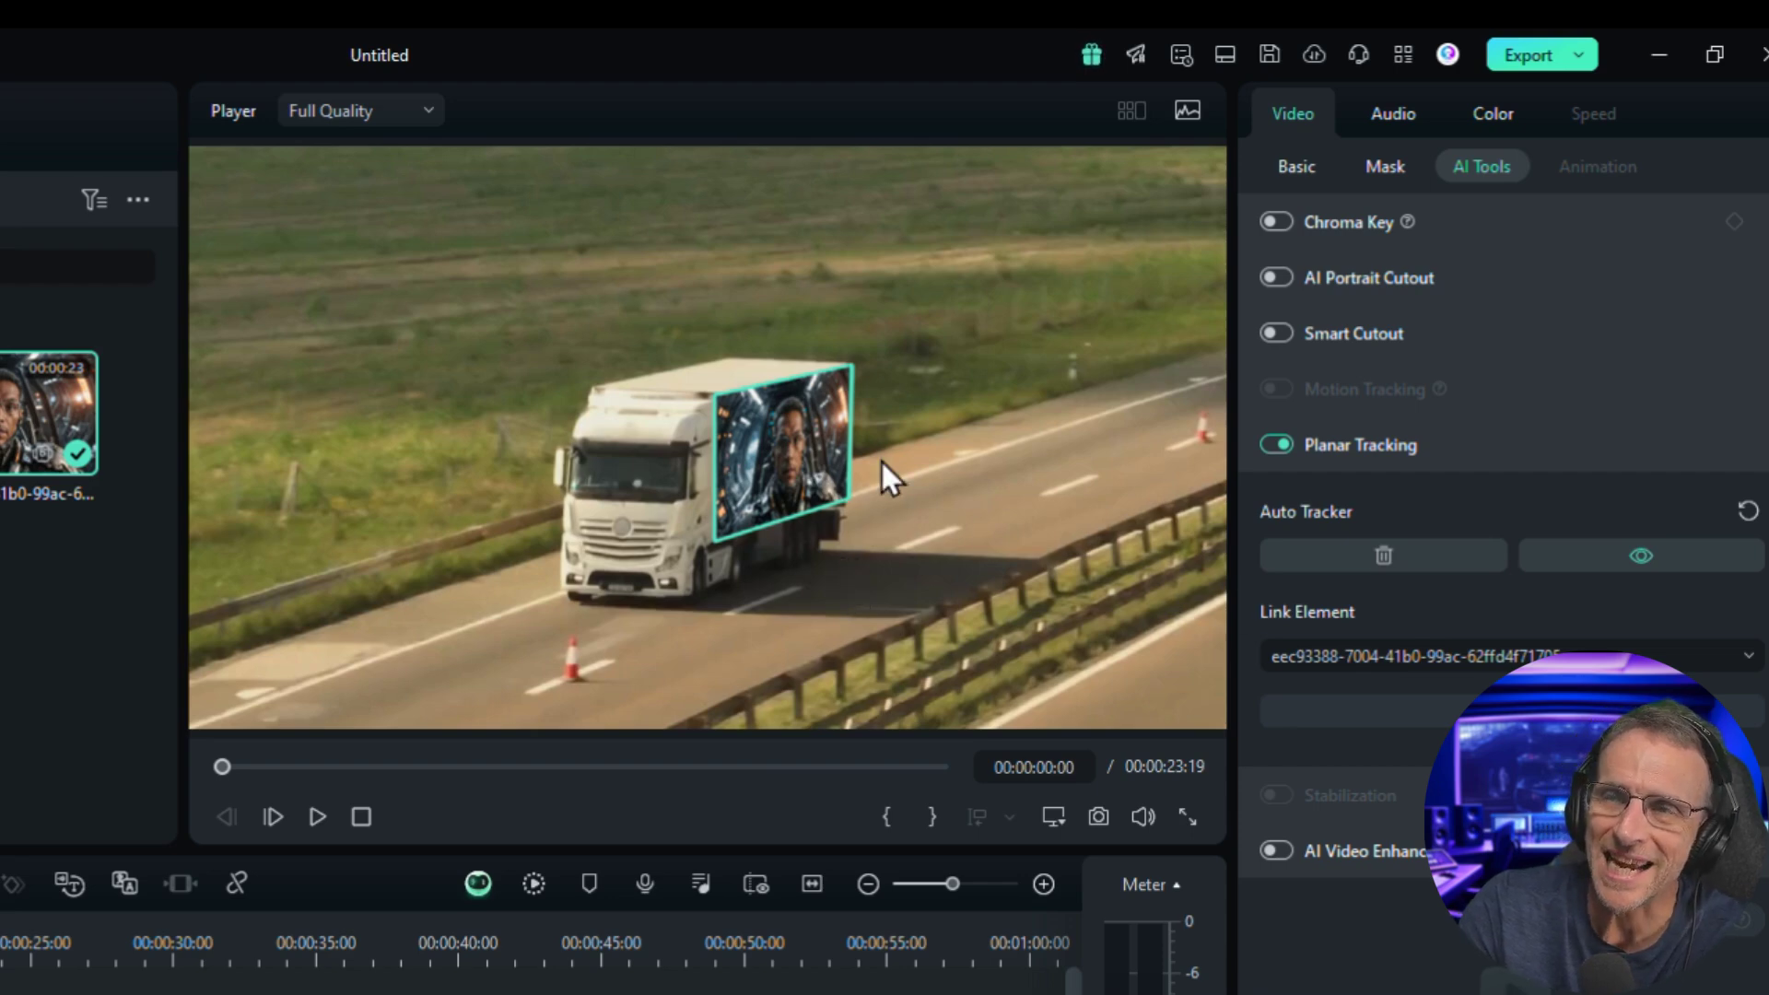
click(1643, 554)
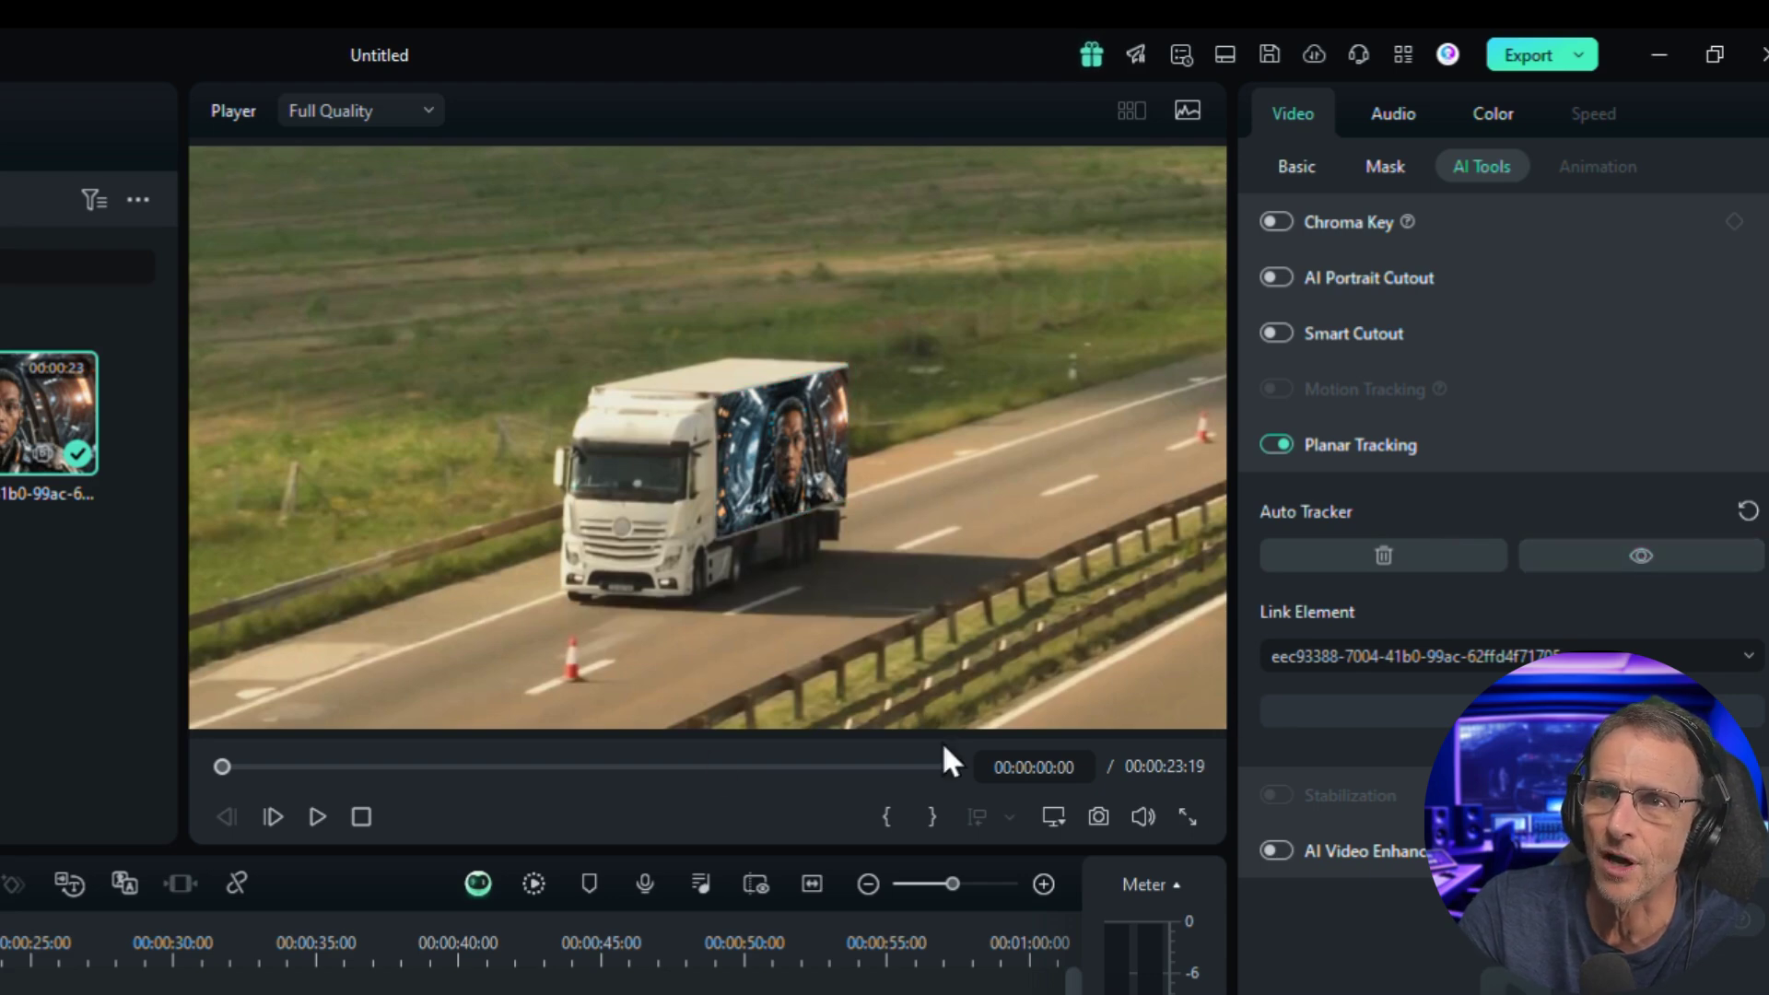
click(317, 816)
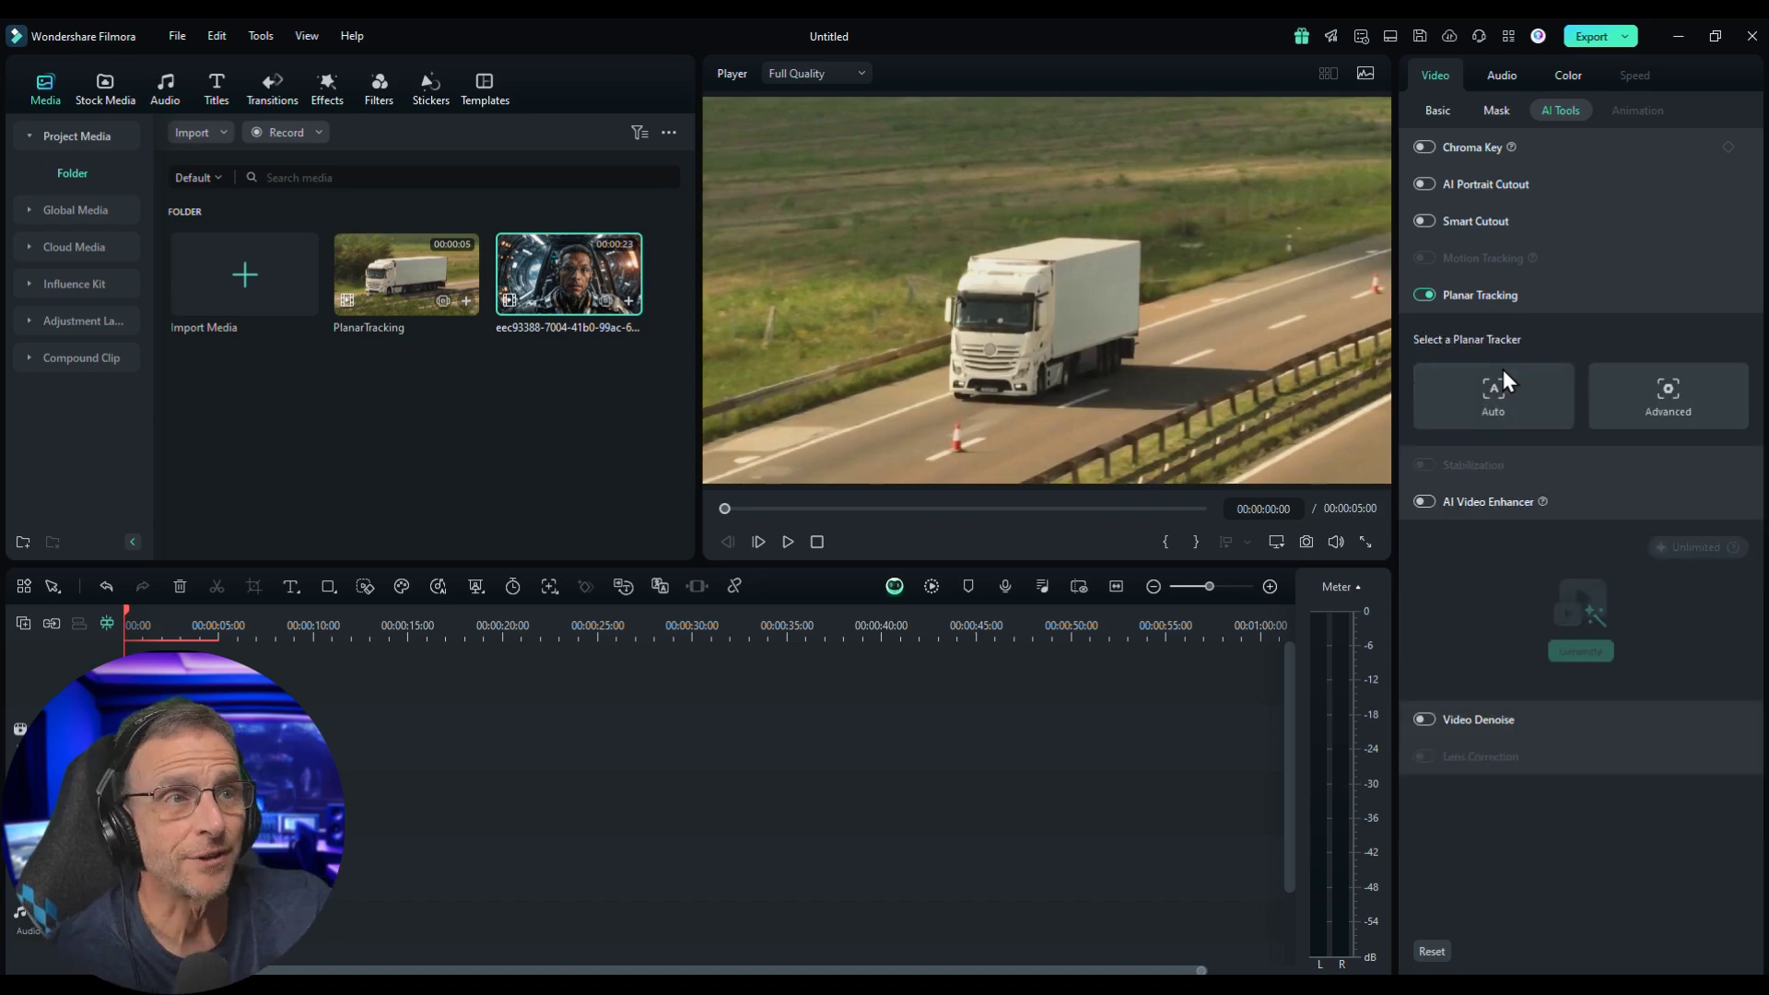
Switch to the Advanced tracker at High accuracy and fit the quad corners onto the trailer
click(1657, 389)
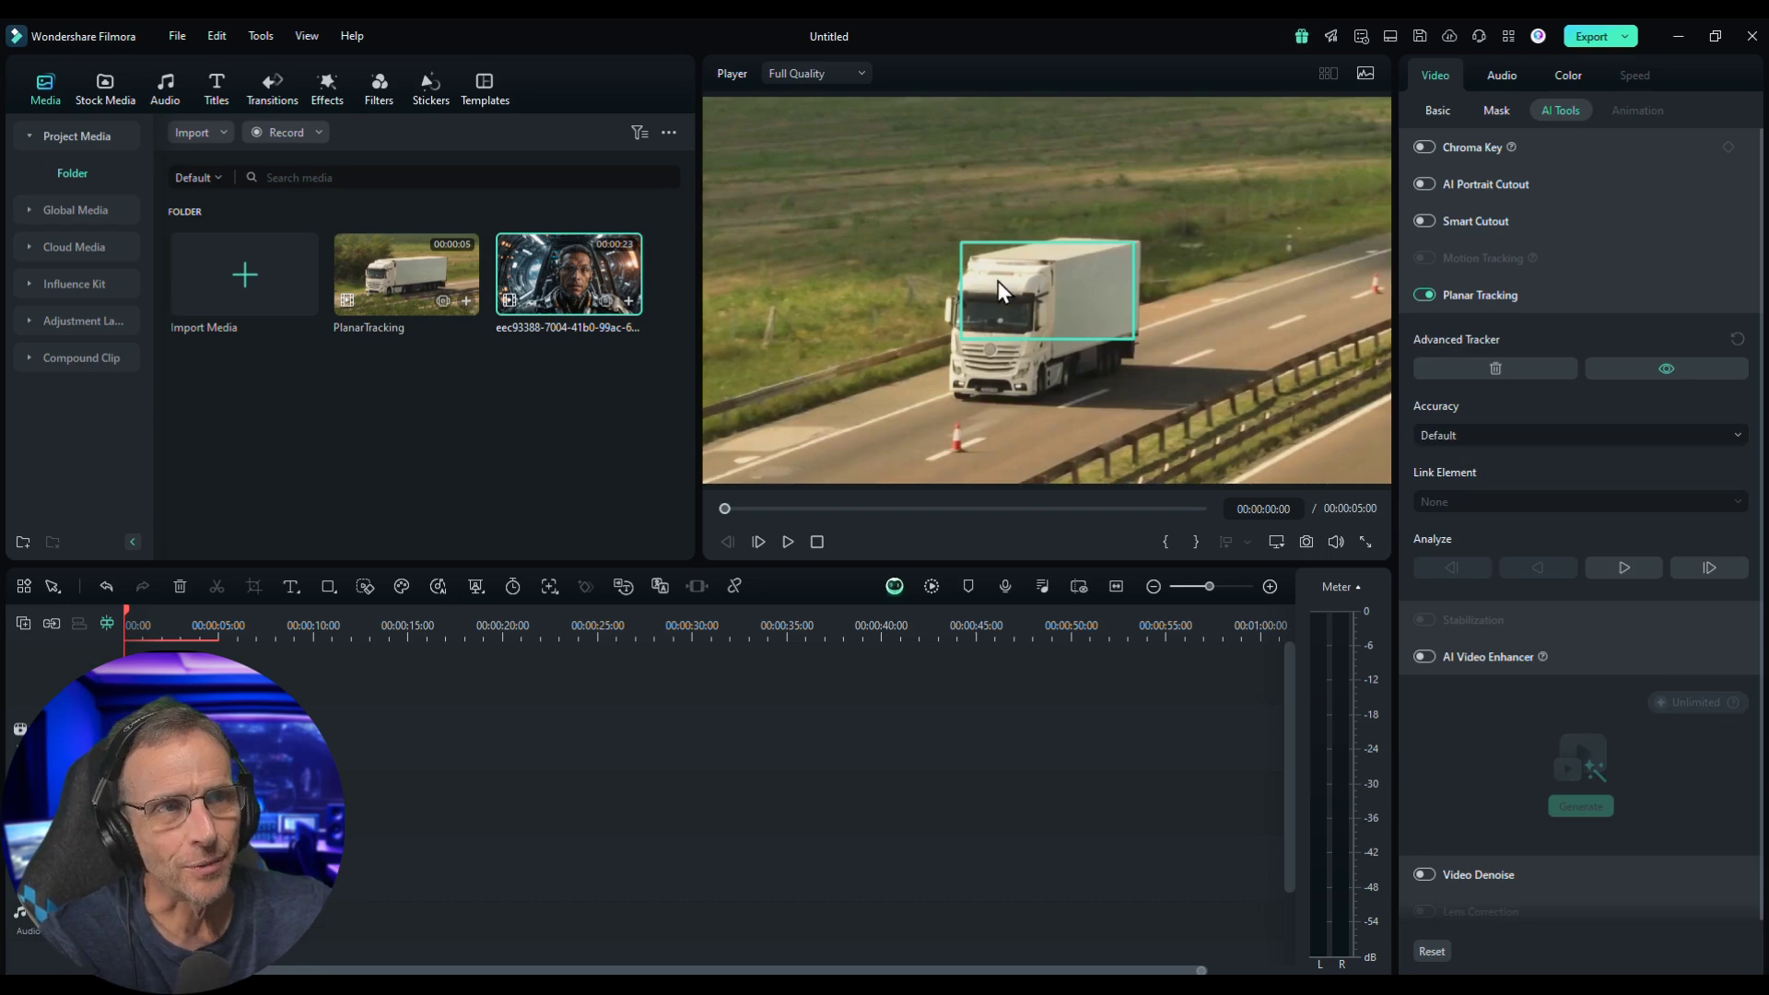
click(1478, 436)
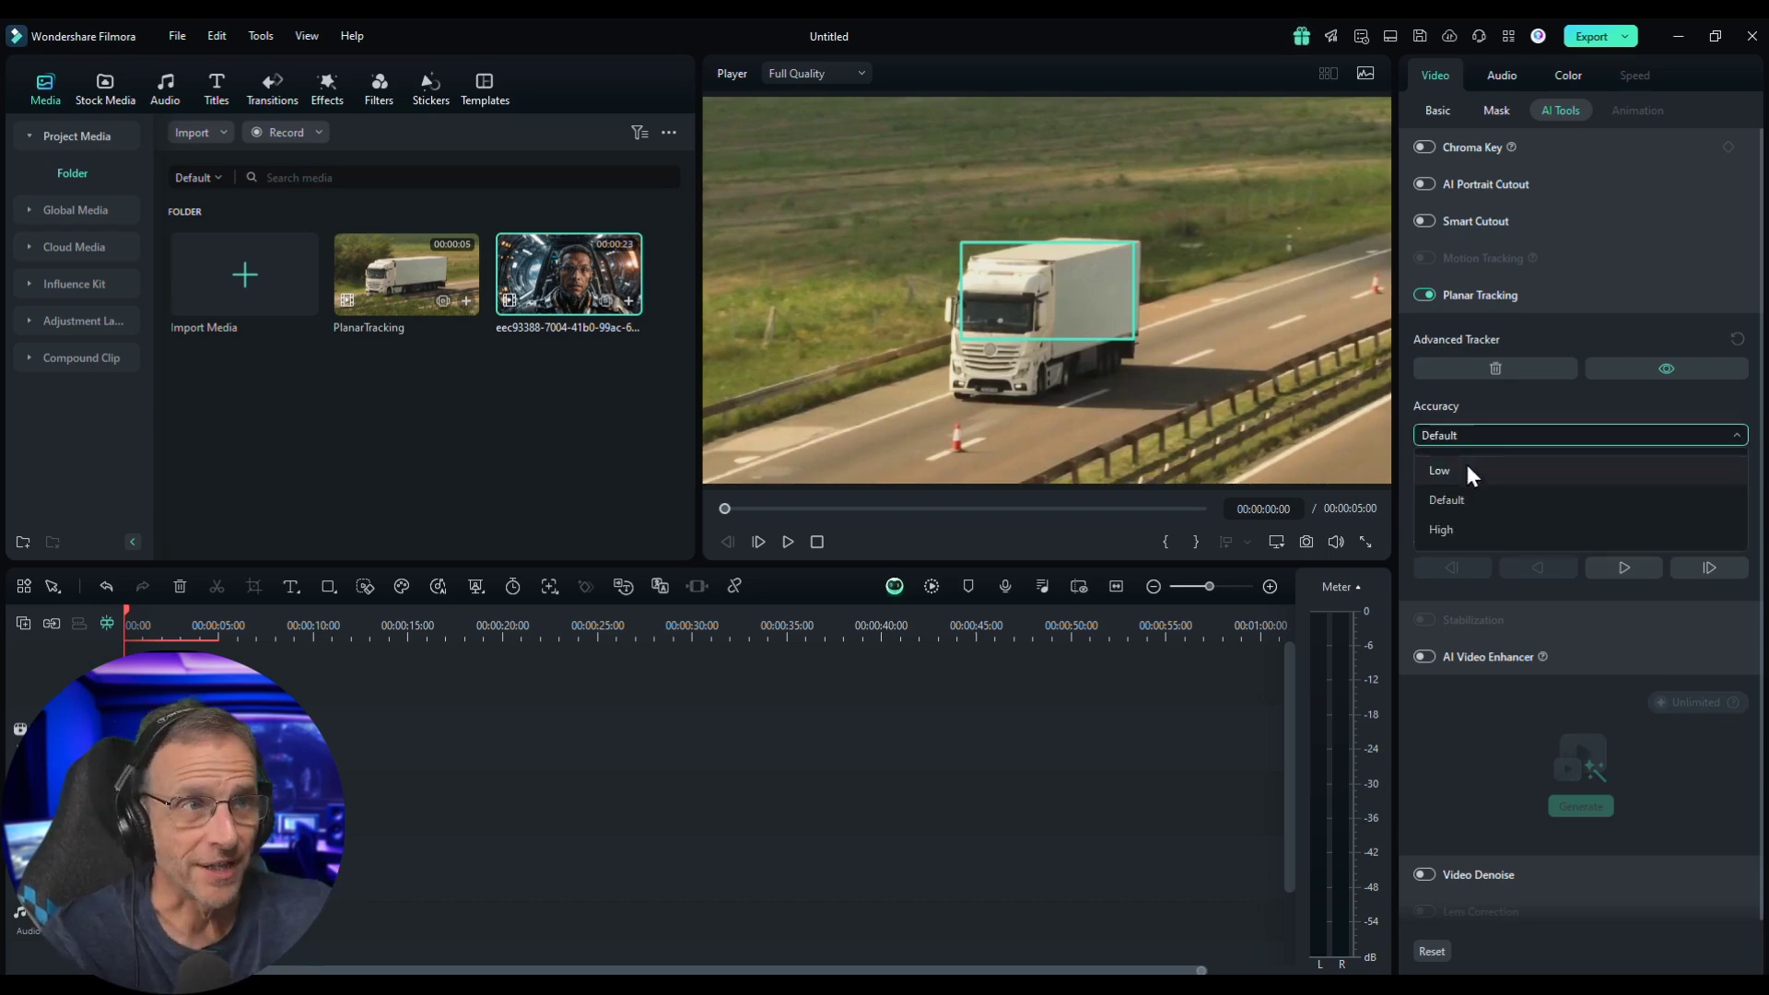
click(1465, 529)
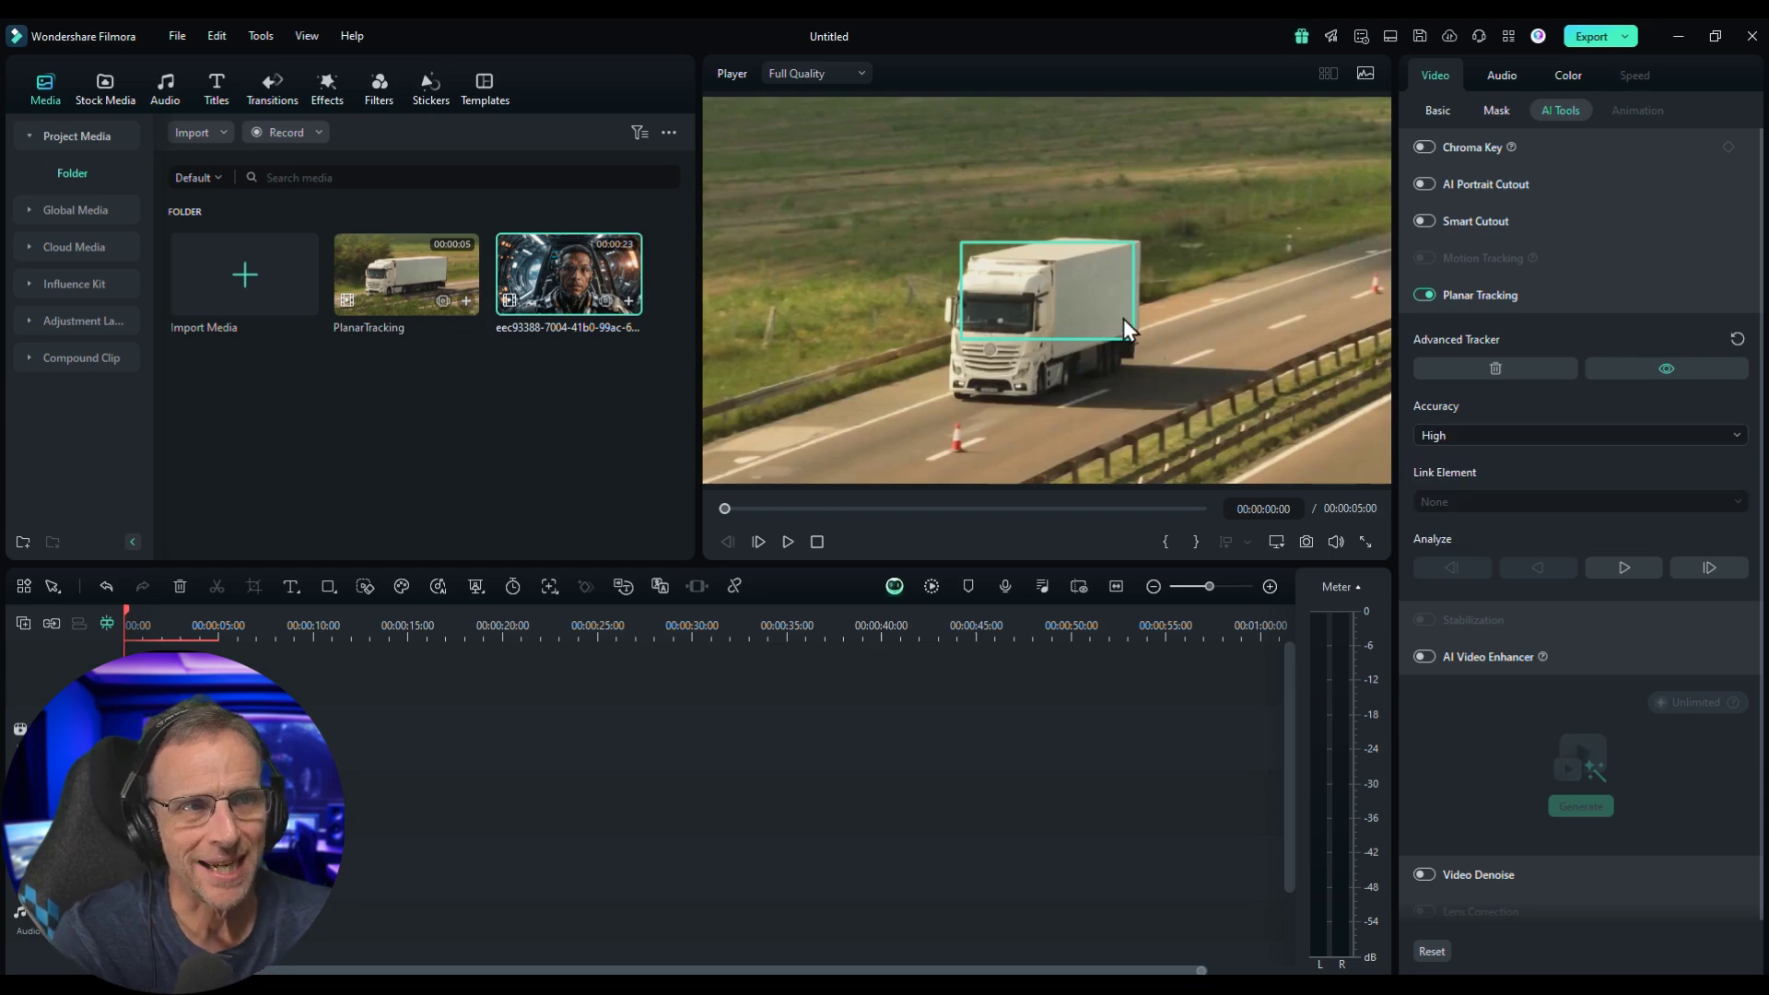
drag(1124, 313, 1134, 327)
drag(970, 242, 1053, 262)
drag(1143, 342, 1140, 332)
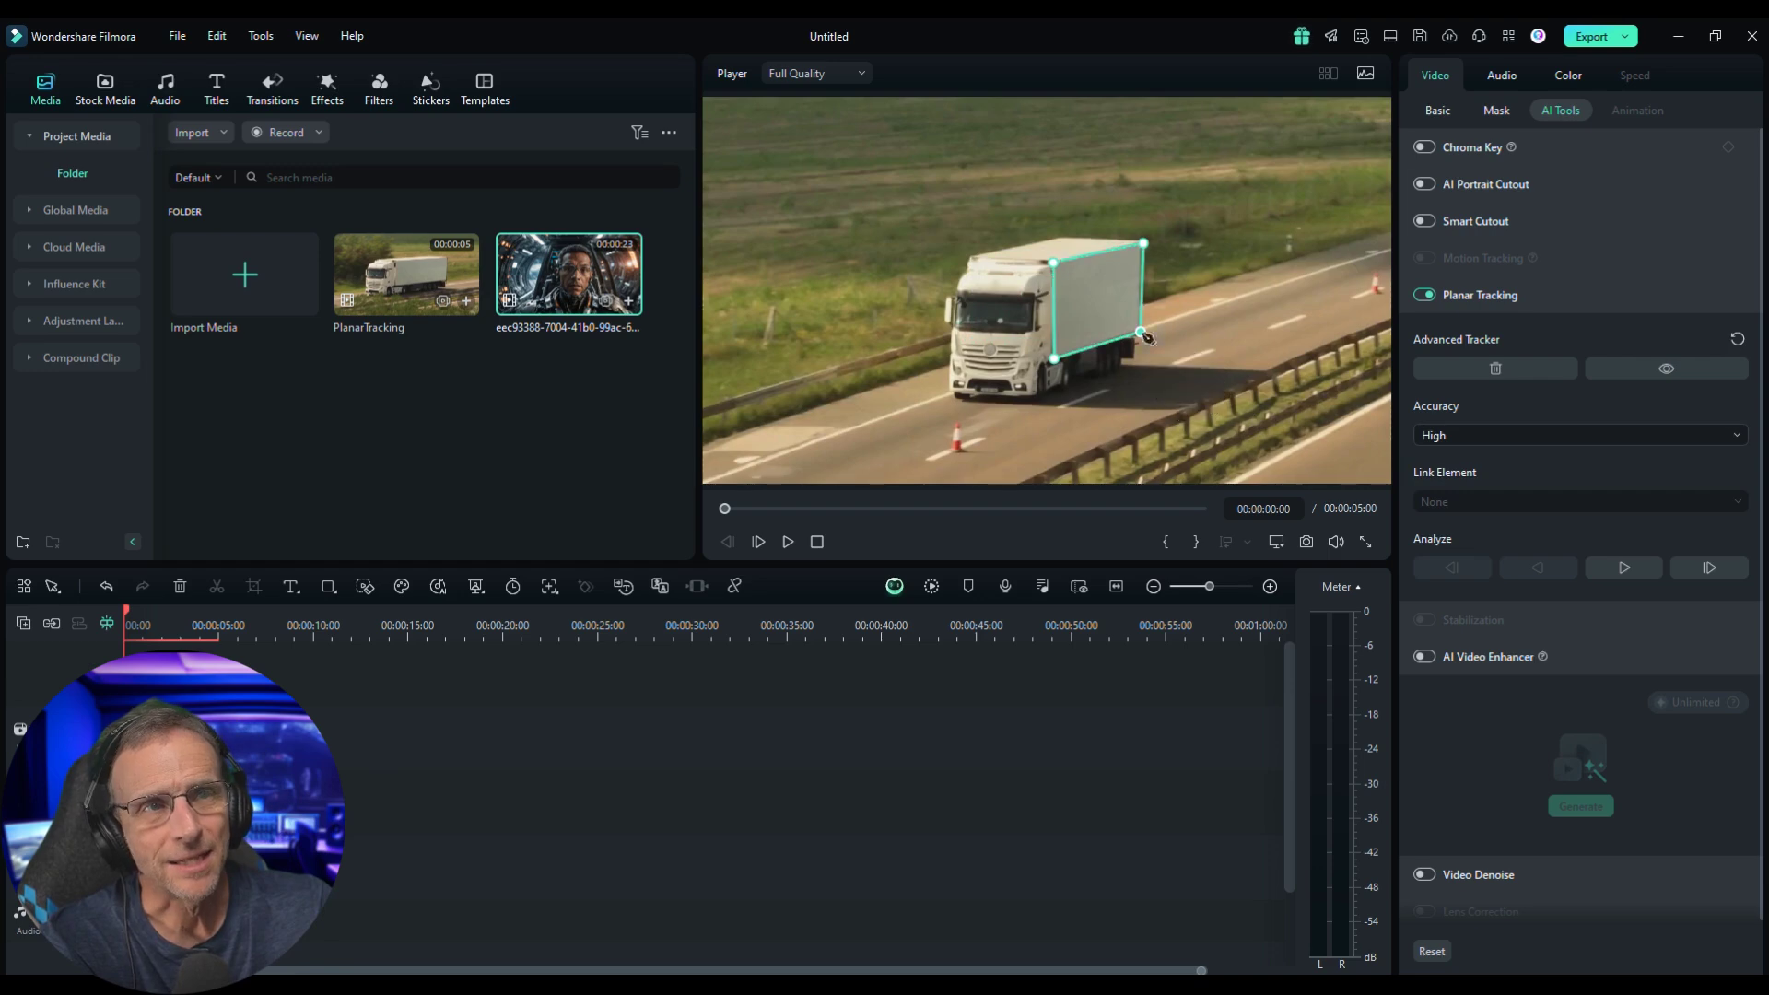
drag(1145, 244, 1141, 243)
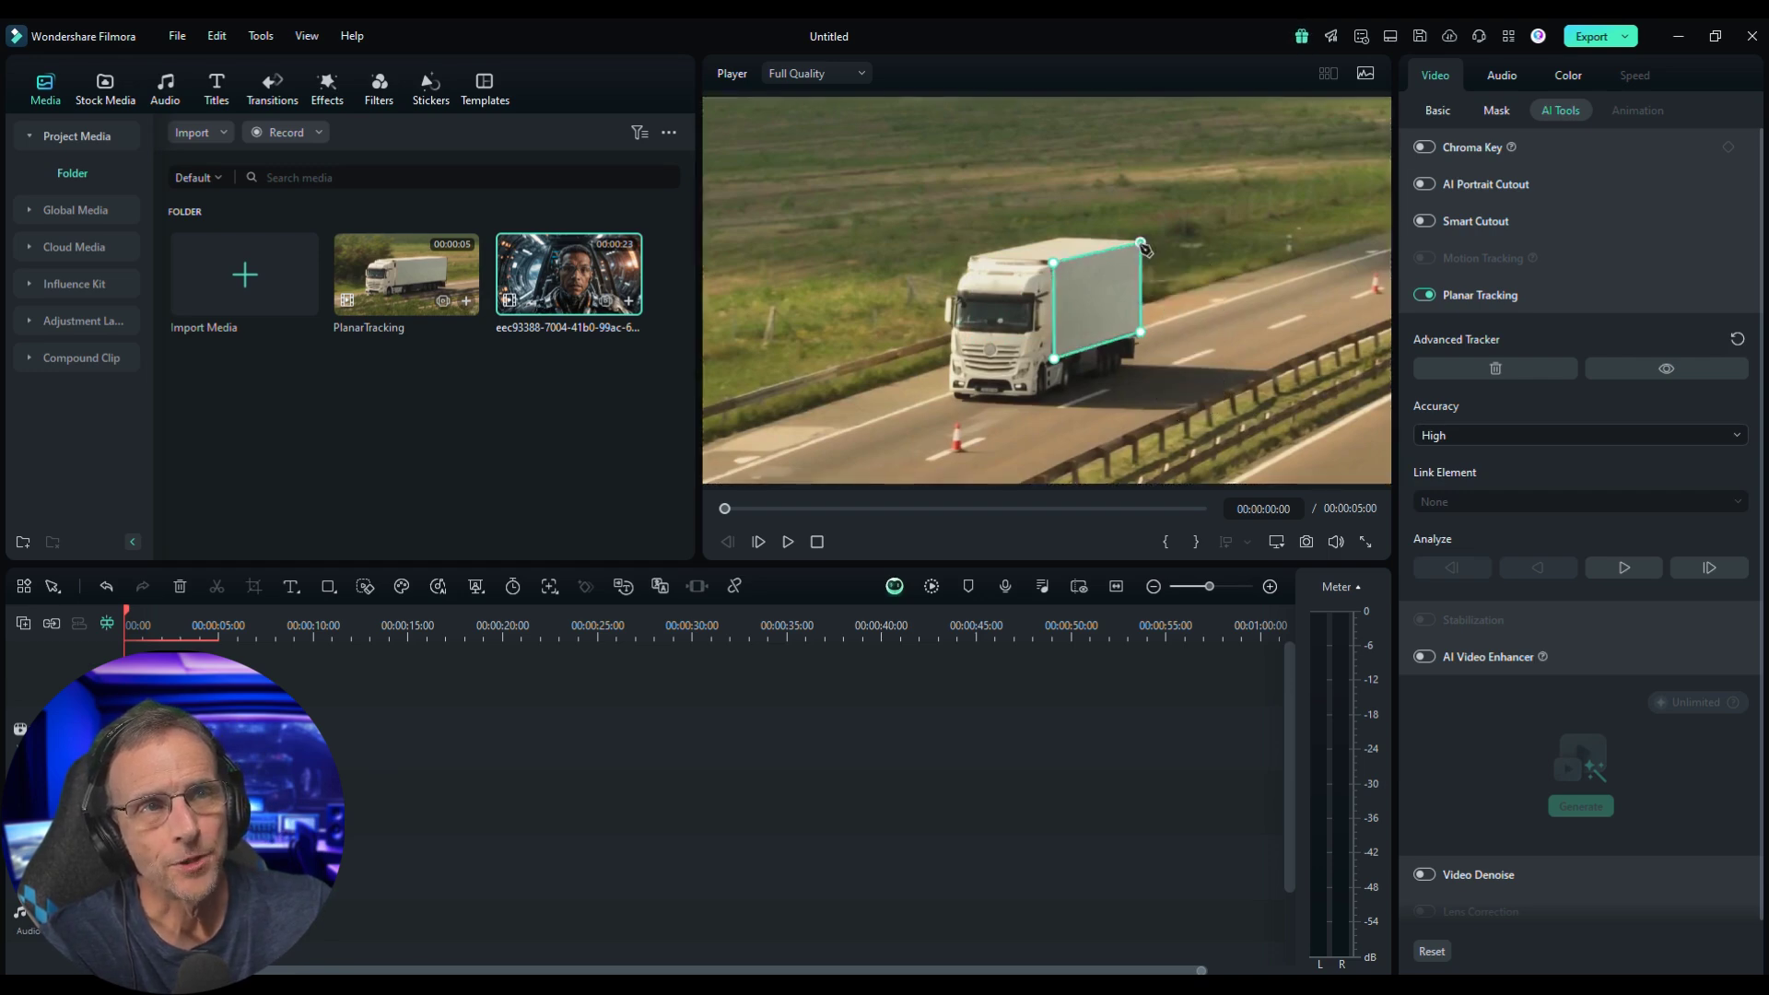
Analyze the trailer track forward through the clip
click(1625, 567)
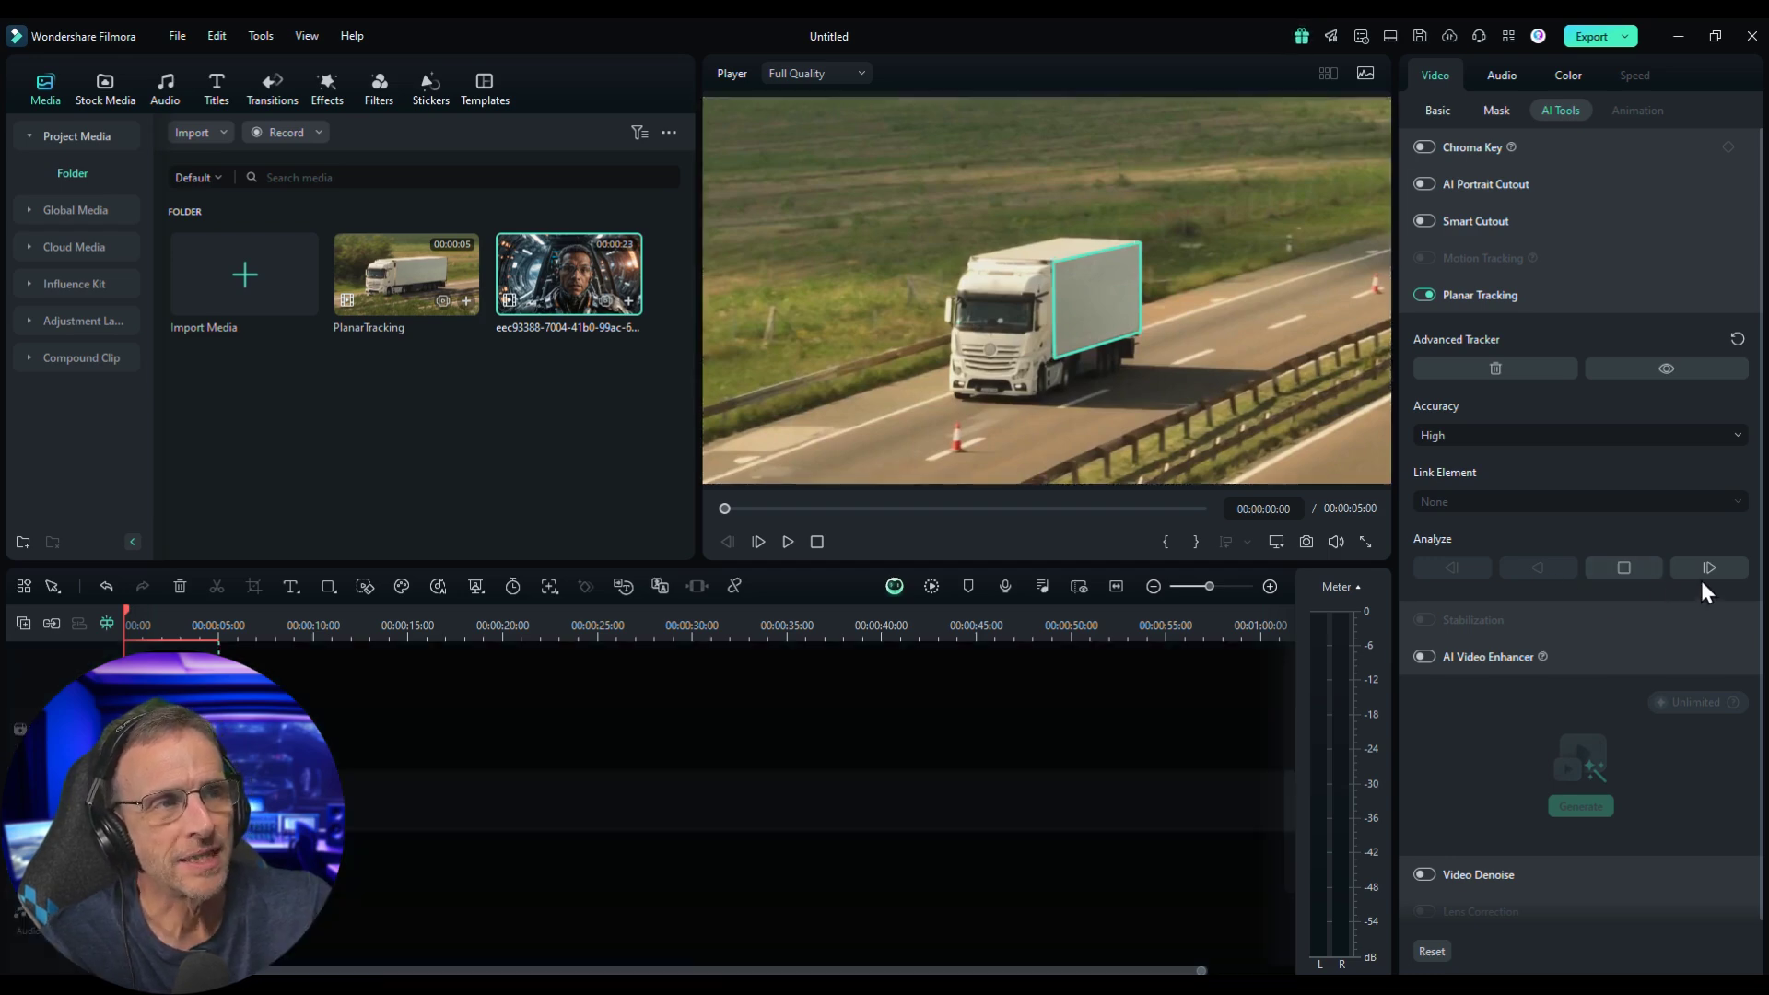
click(1703, 571)
click(1708, 572)
click(1706, 570)
click(1699, 566)
click(1695, 563)
click(1700, 571)
click(1704, 572)
click(1705, 572)
click(1704, 572)
click(1704, 572)
click(1705, 572)
click(1704, 572)
click(1704, 572)
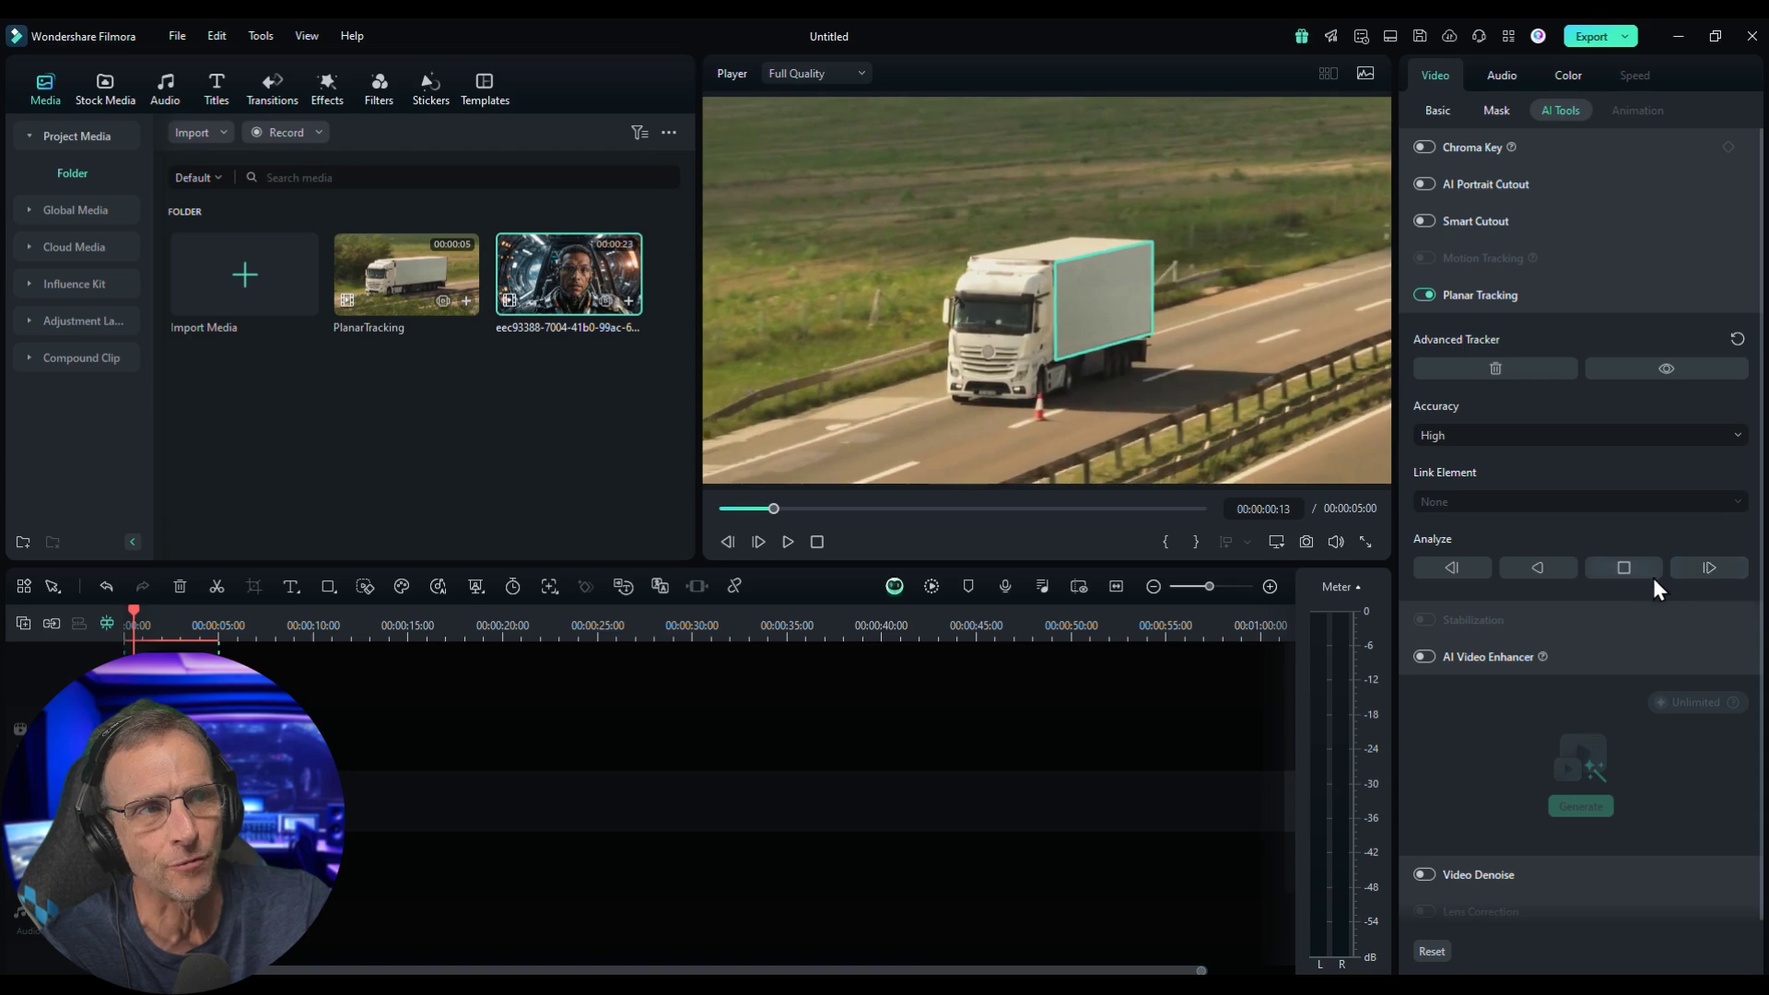
click(1674, 566)
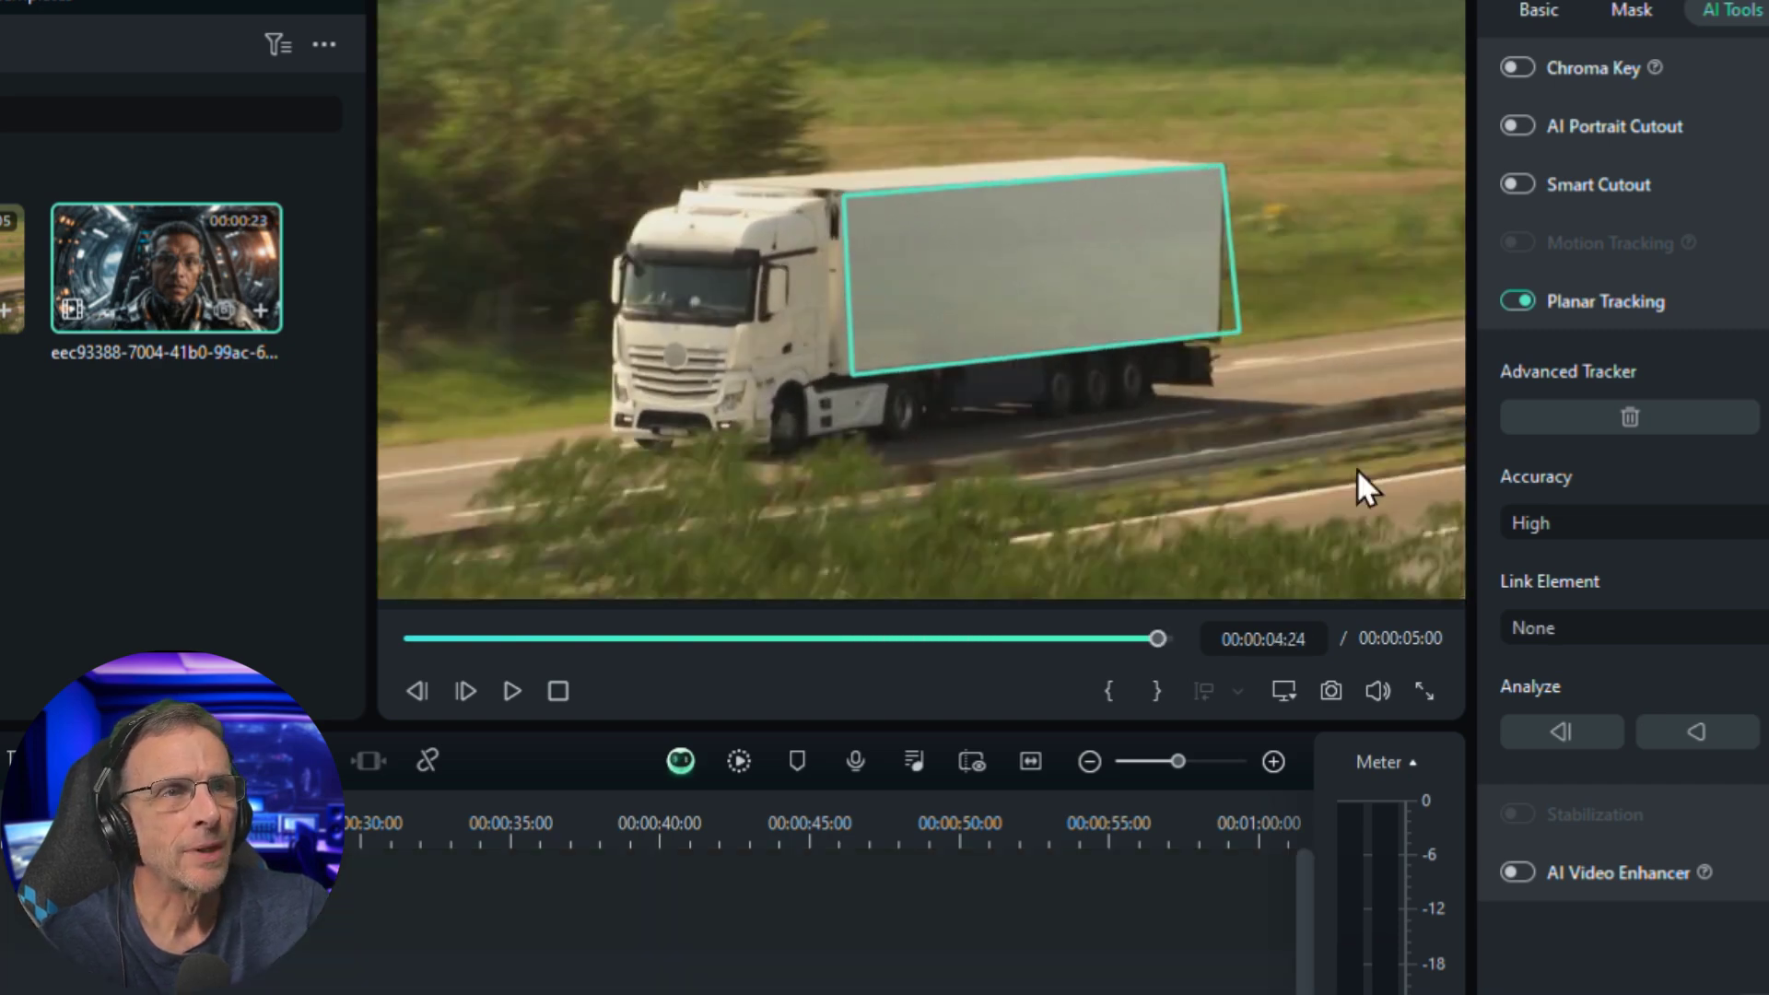
Correct the quad's bottom-right corner on later frames and scrub back to check the track
drag(1231, 338, 1232, 347)
drag(1157, 639, 1109, 638)
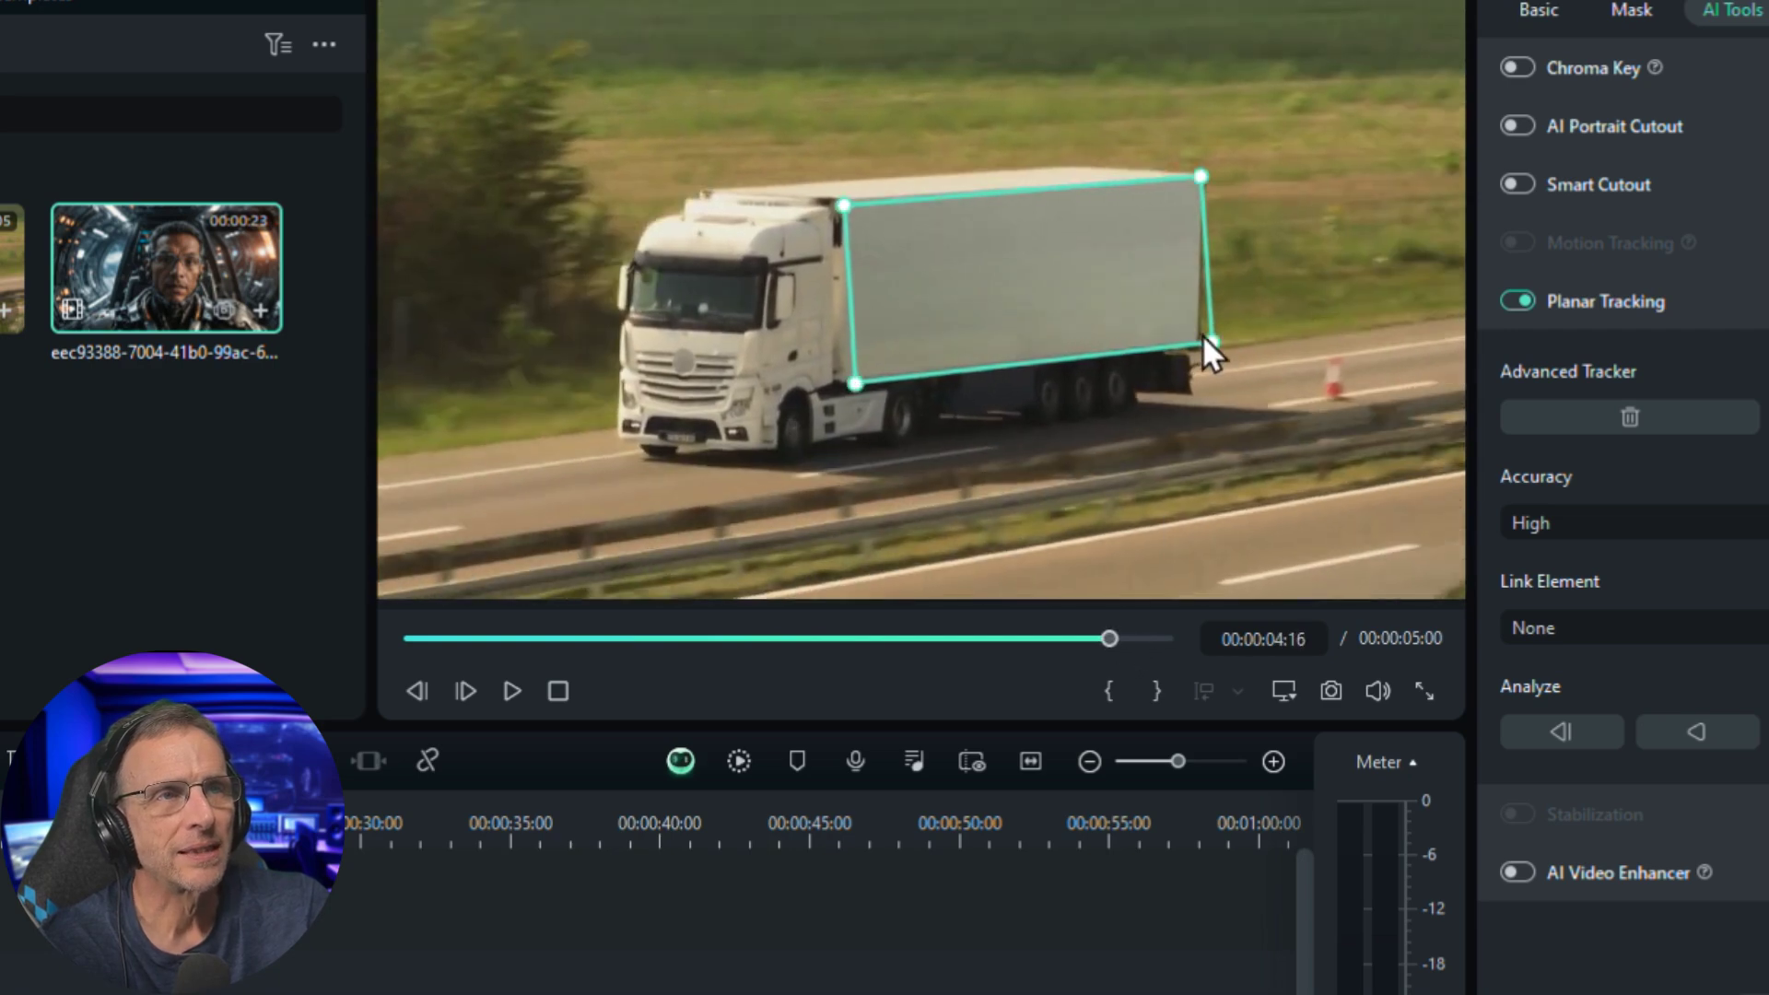
drag(1202, 340, 1199, 346)
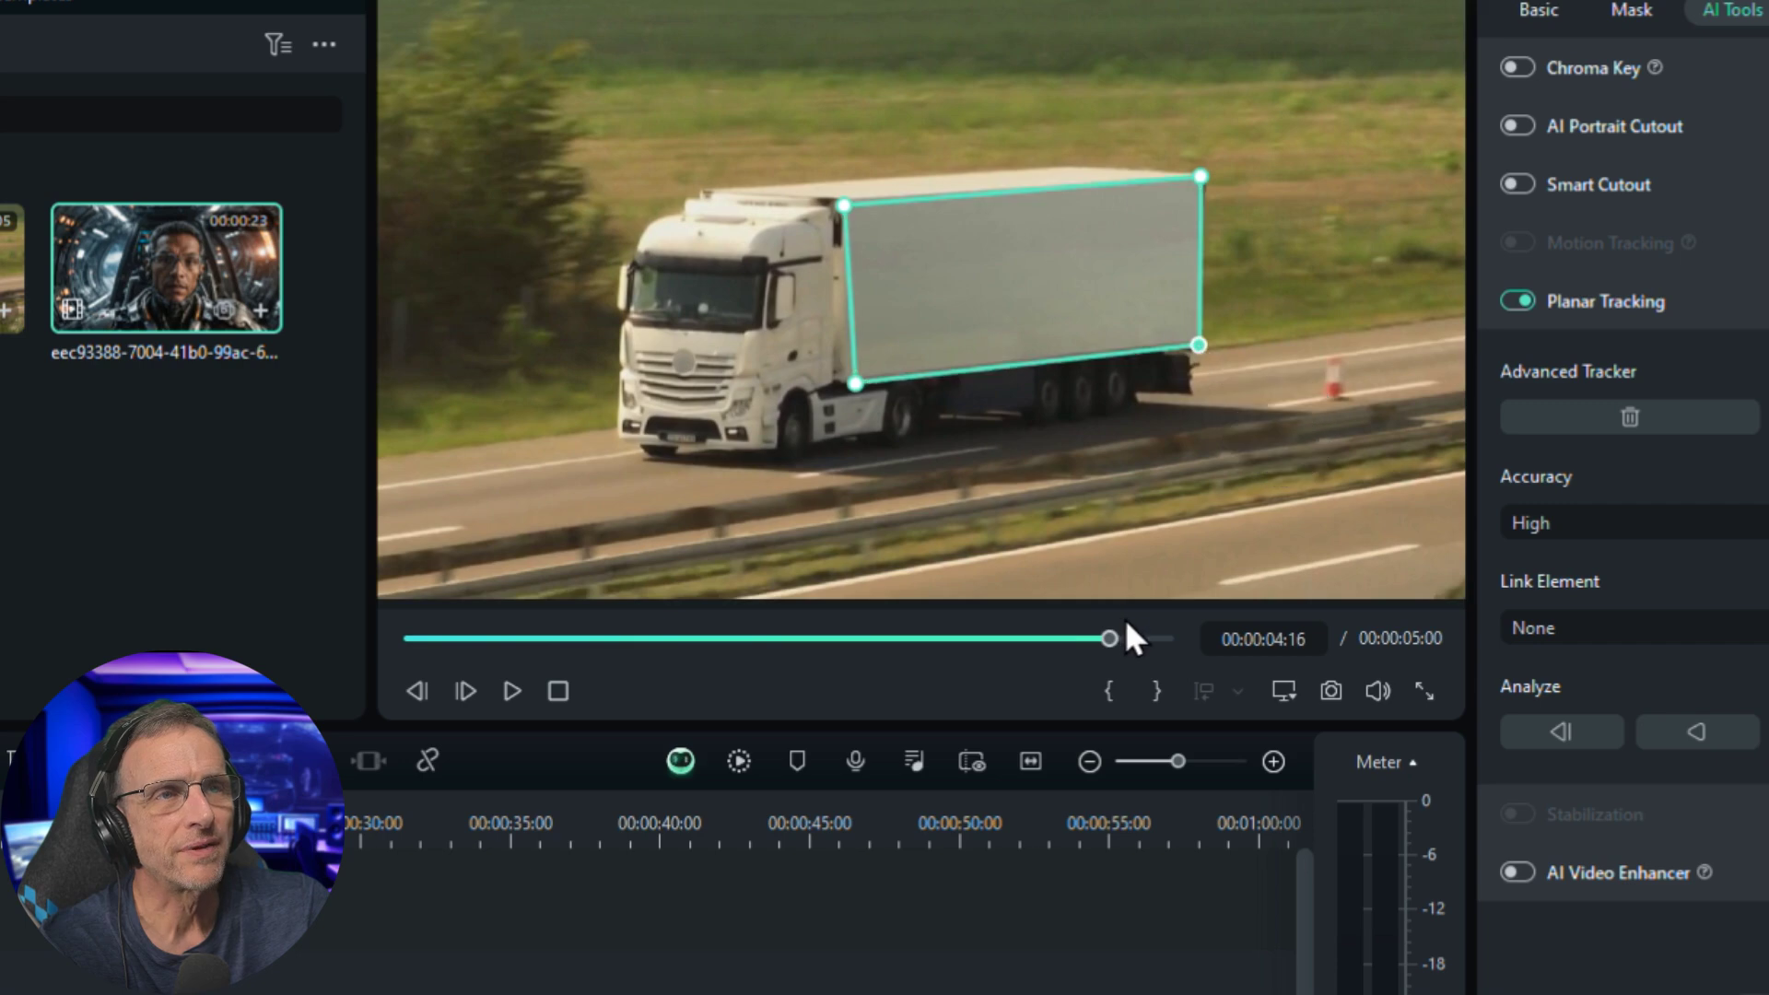
drag(1109, 636, 947, 636)
Link the cartoon bears-and-campfire clip from the computer to the trailer and play it
click(1625, 634)
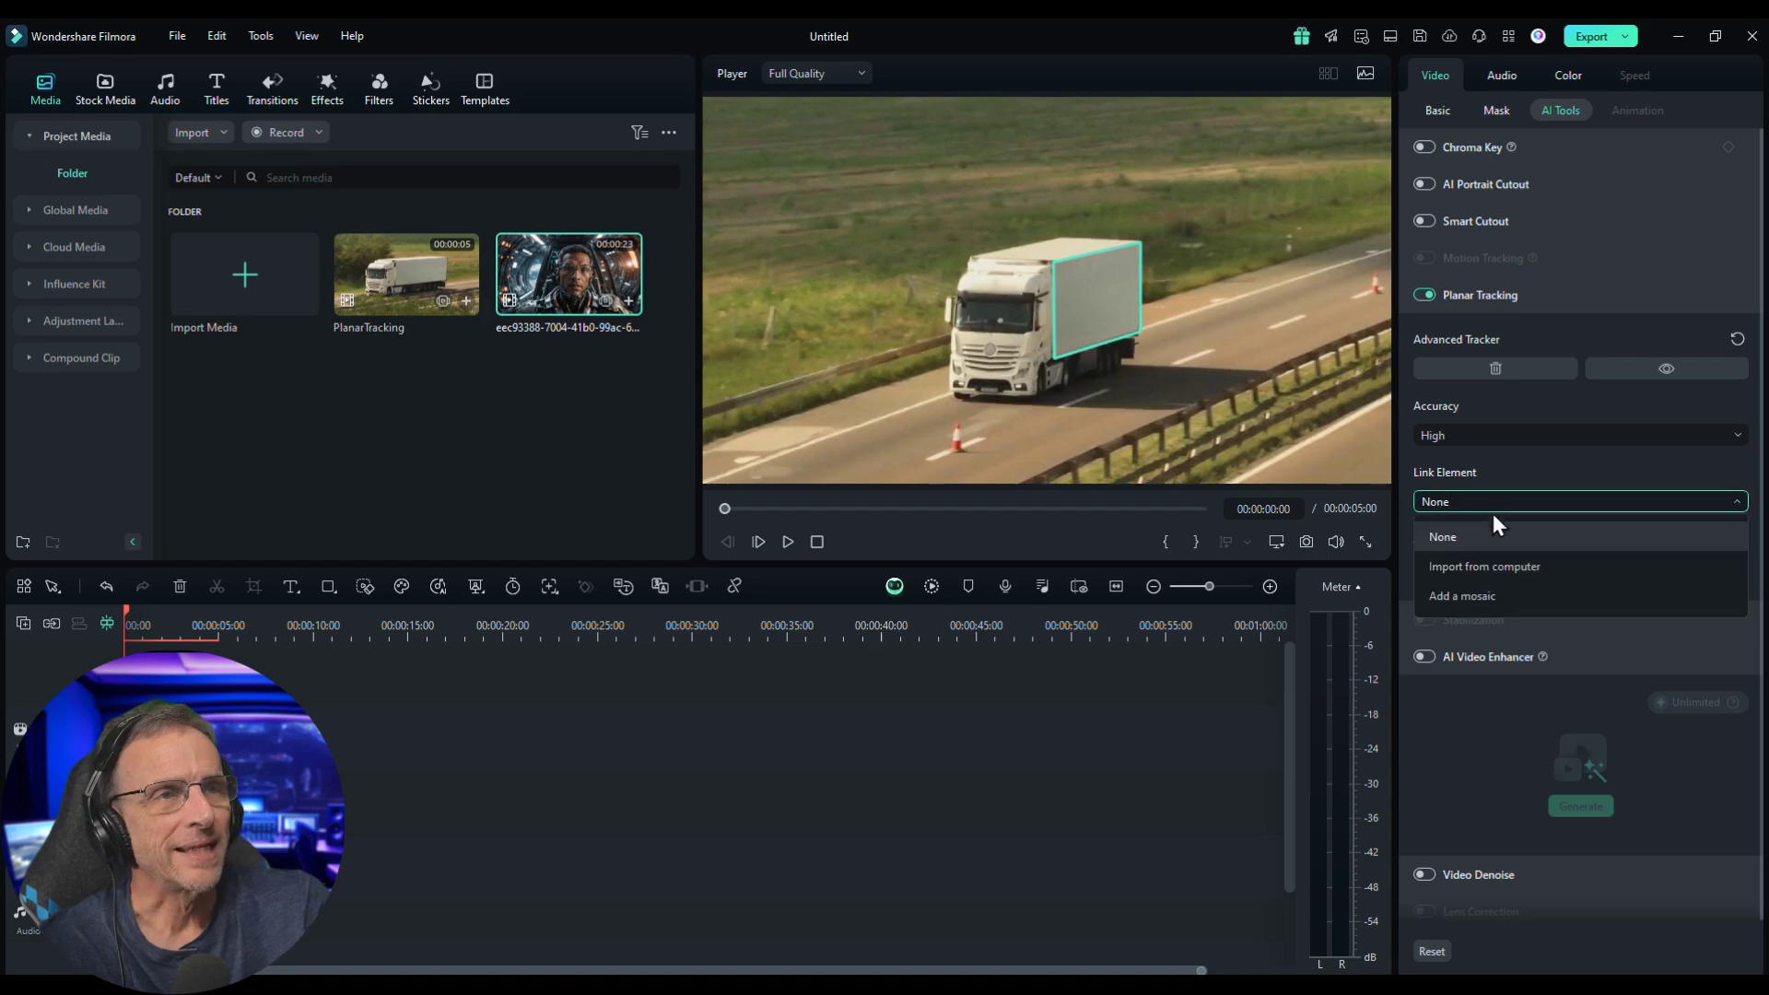
click(1628, 738)
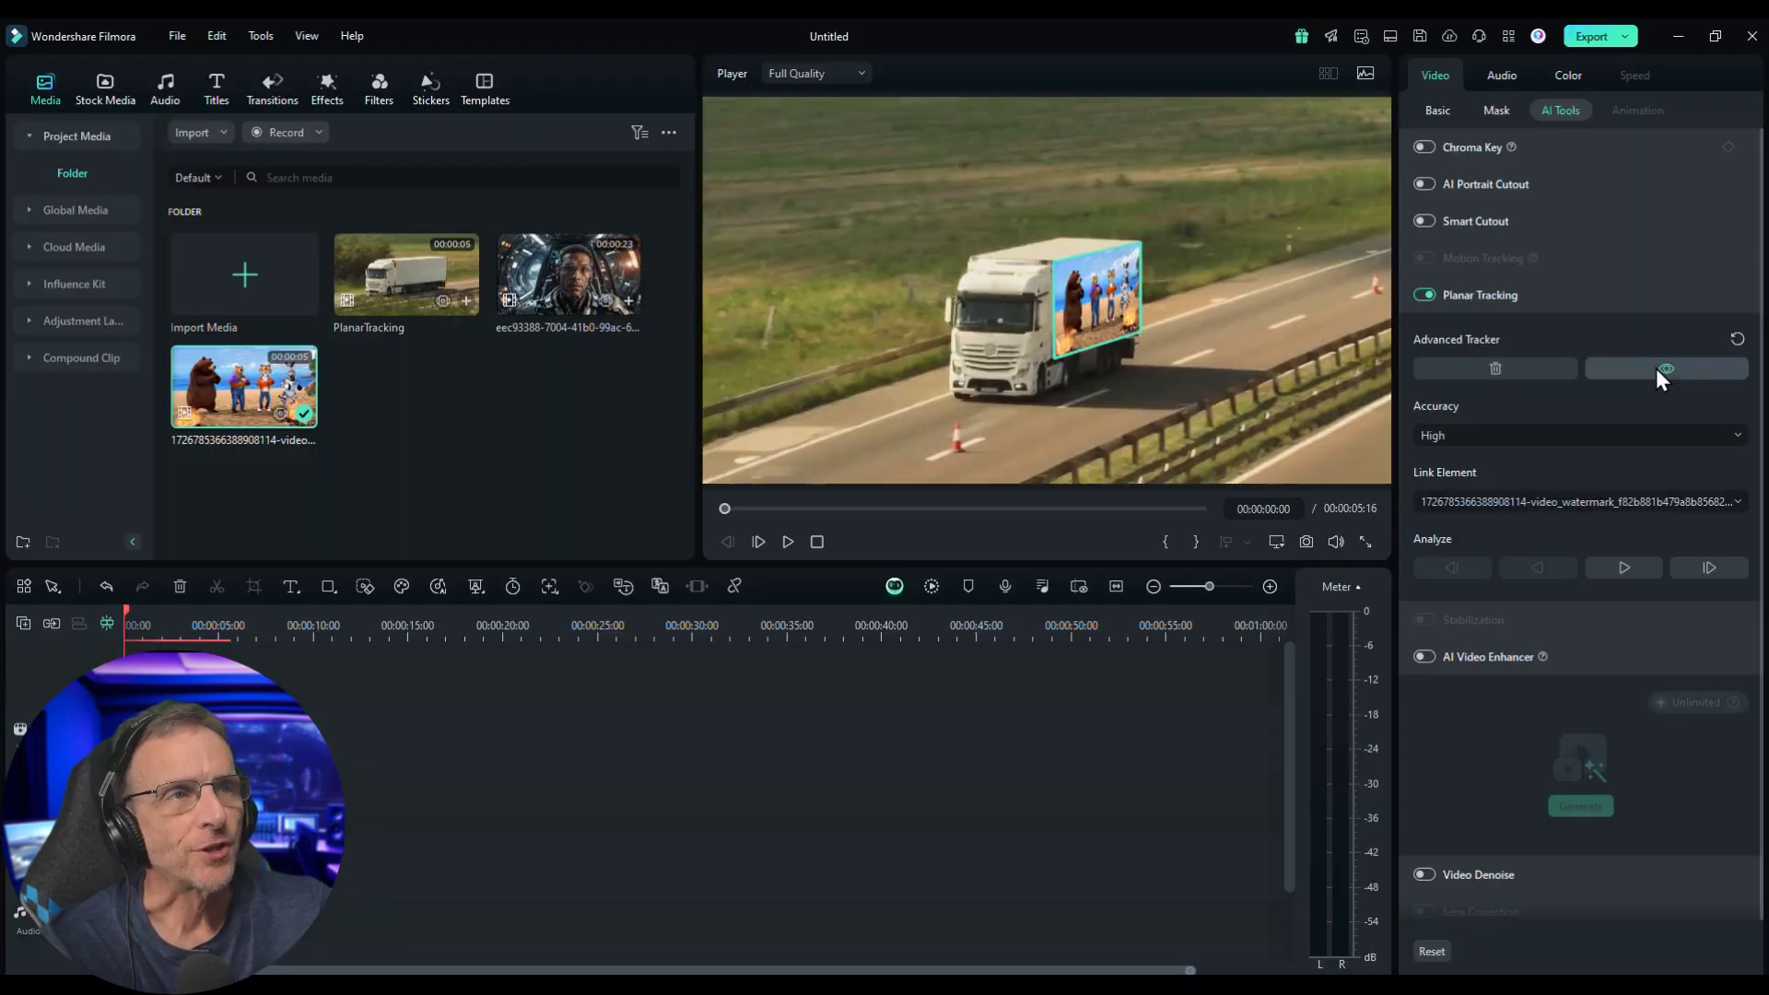
click(788, 542)
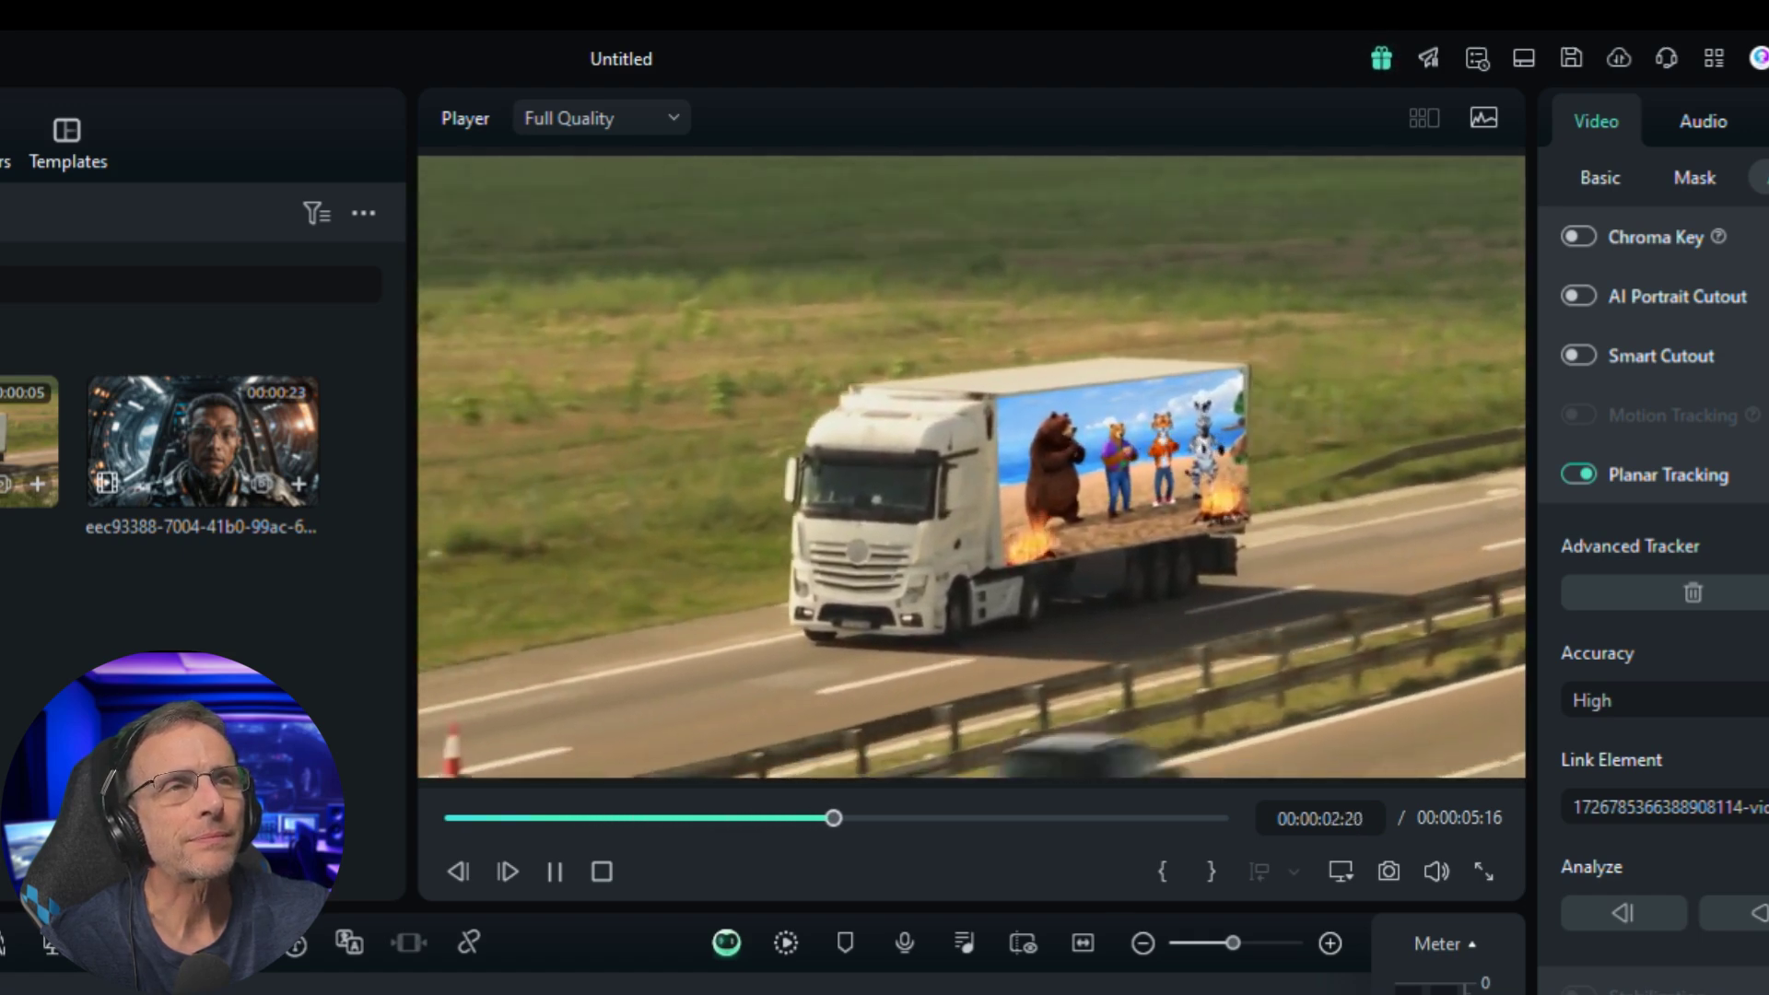
click(1306, 605)
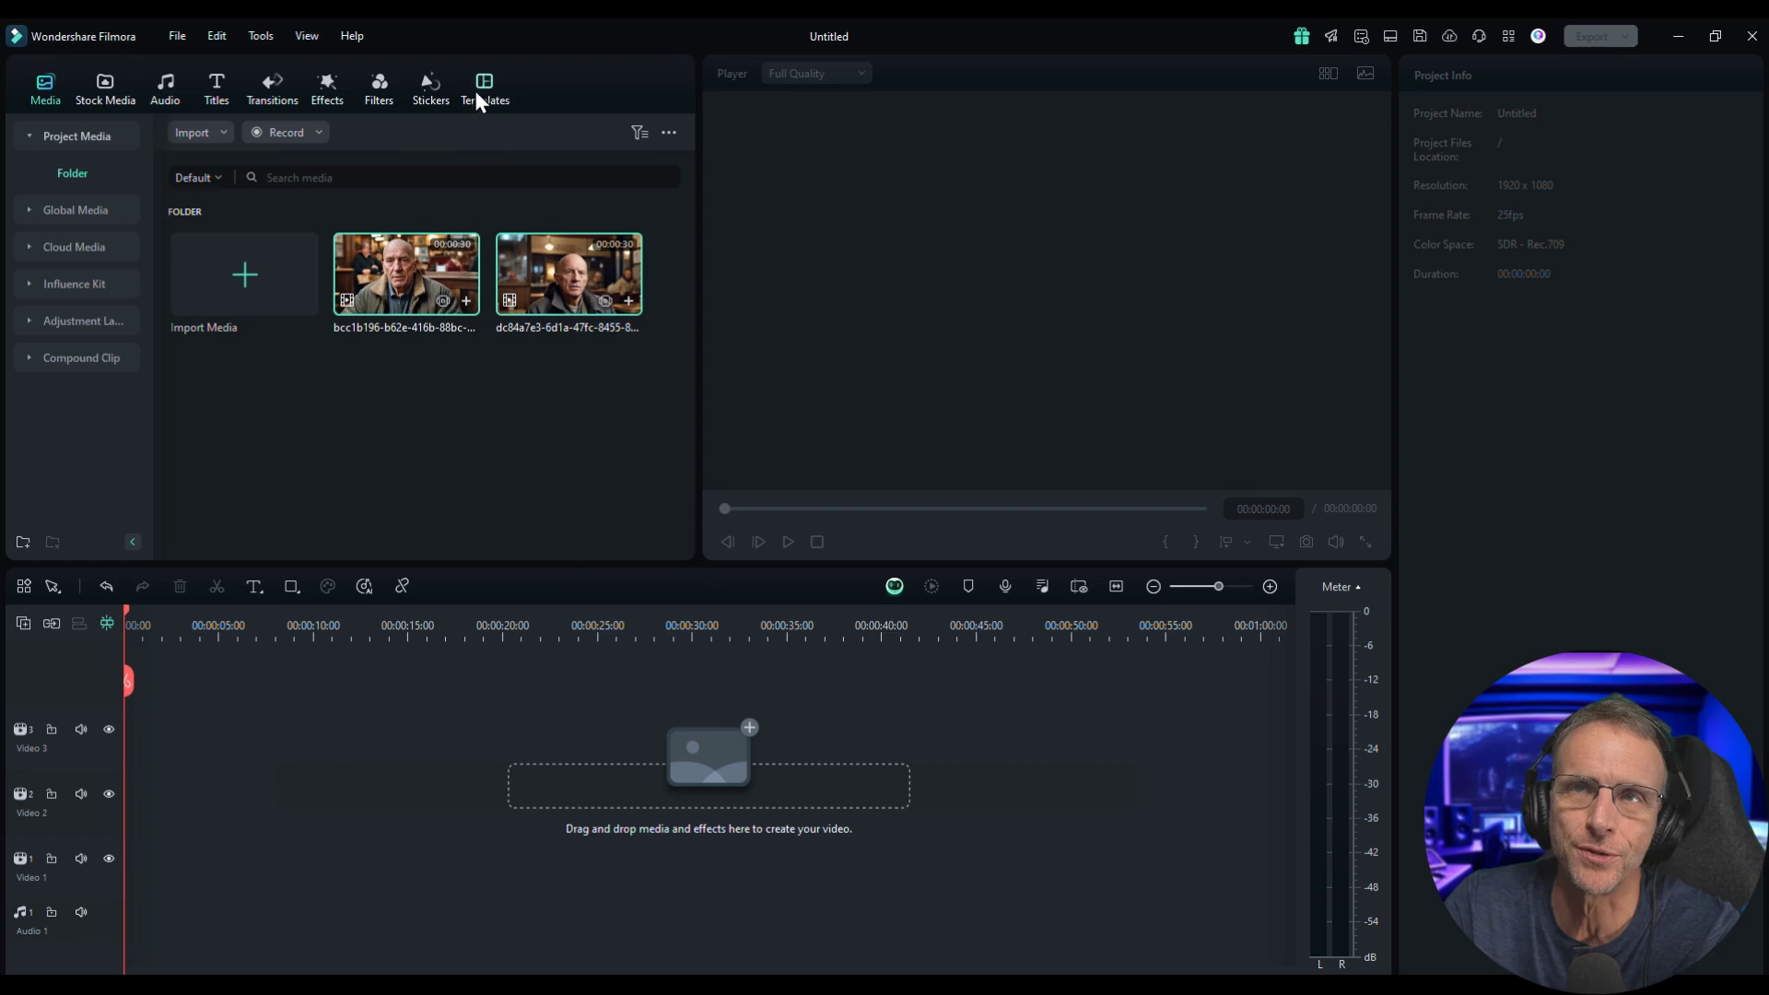
Add the Basic Split Screen 4 template to the timeline
click(477, 92)
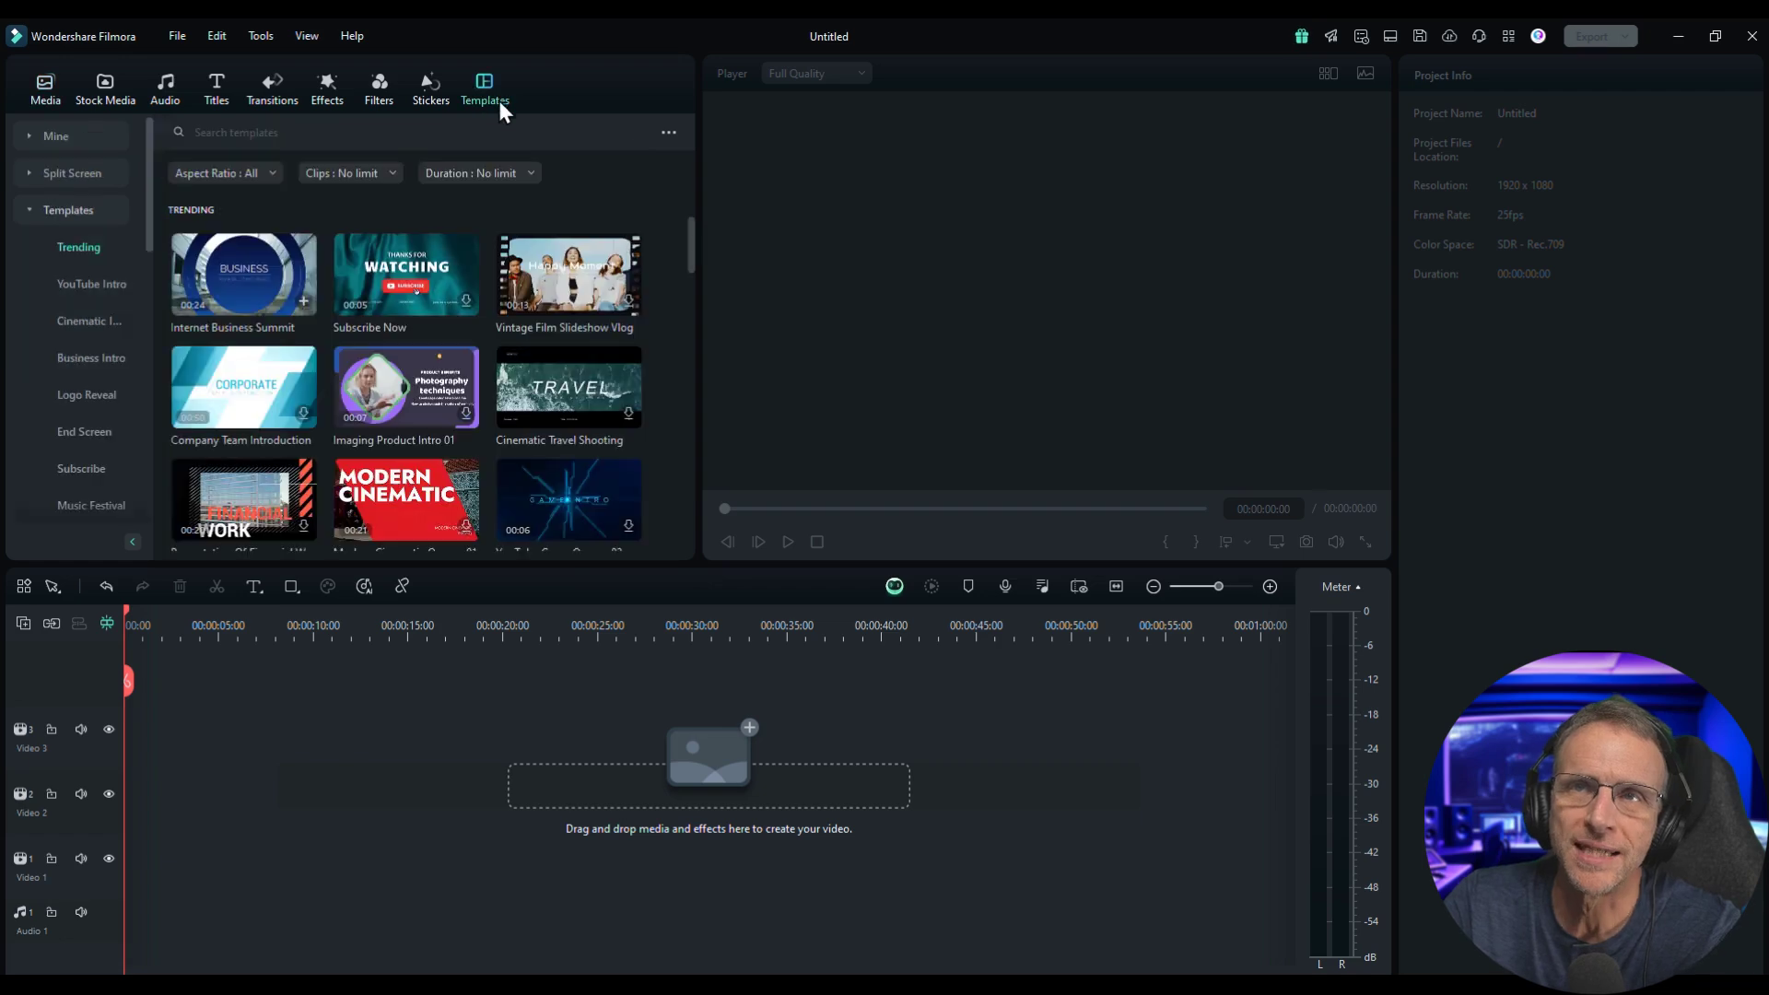
click(72, 174)
drag(243, 234, 174, 614)
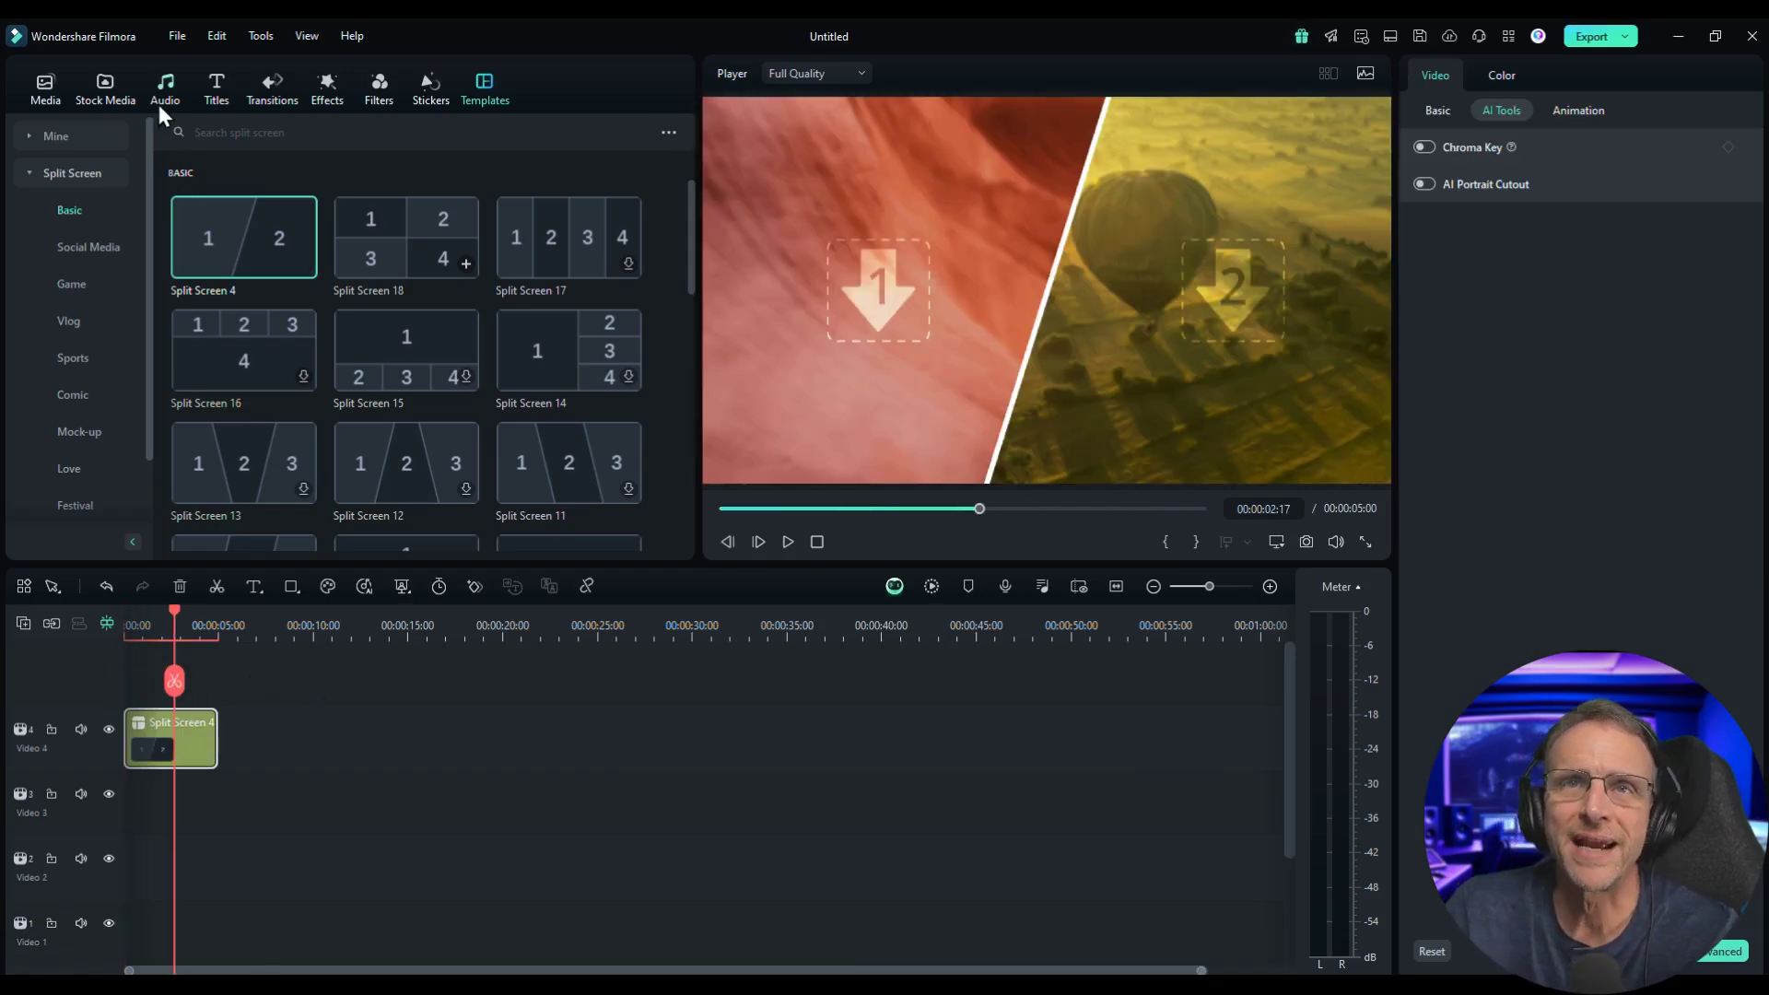
Place the two bald-man clips into split-screen zones 1 and 2
click(46, 85)
drag(438, 337, 875, 313)
drag(569, 274, 1231, 456)
click(1185, 326)
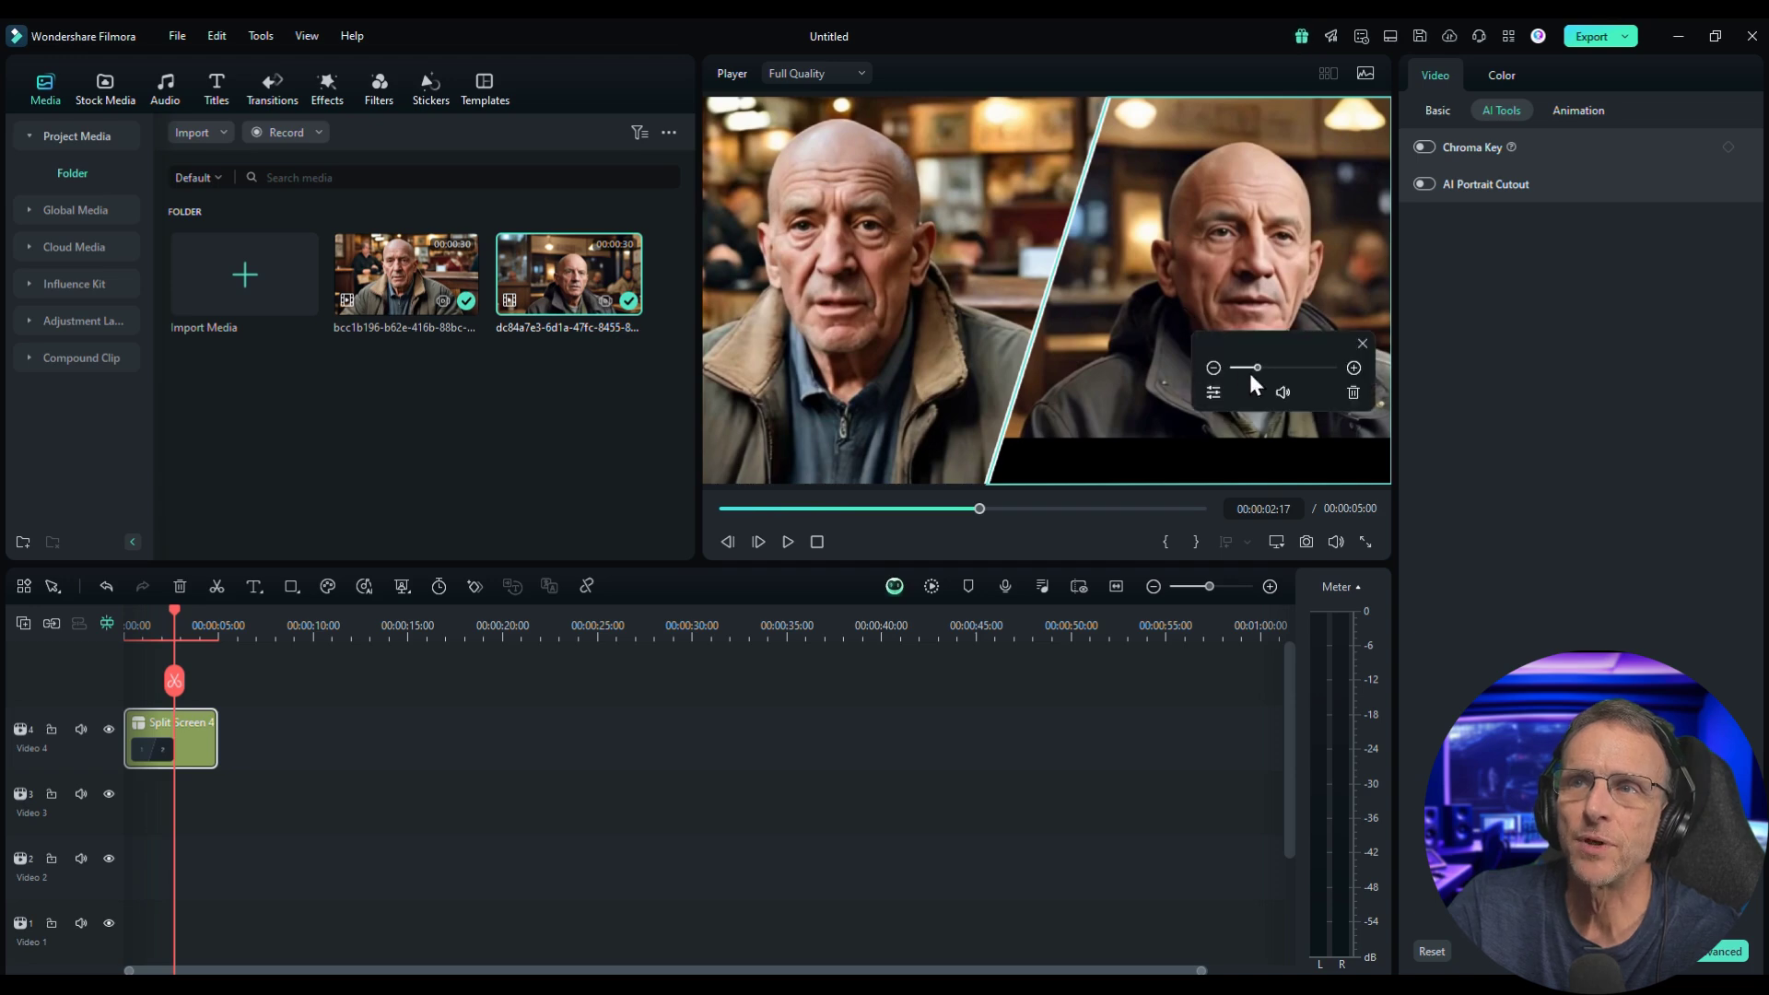
Zoom and mute zone 2, extend the split screen to about 21 seconds, and play
drag(1257, 368, 1268, 376)
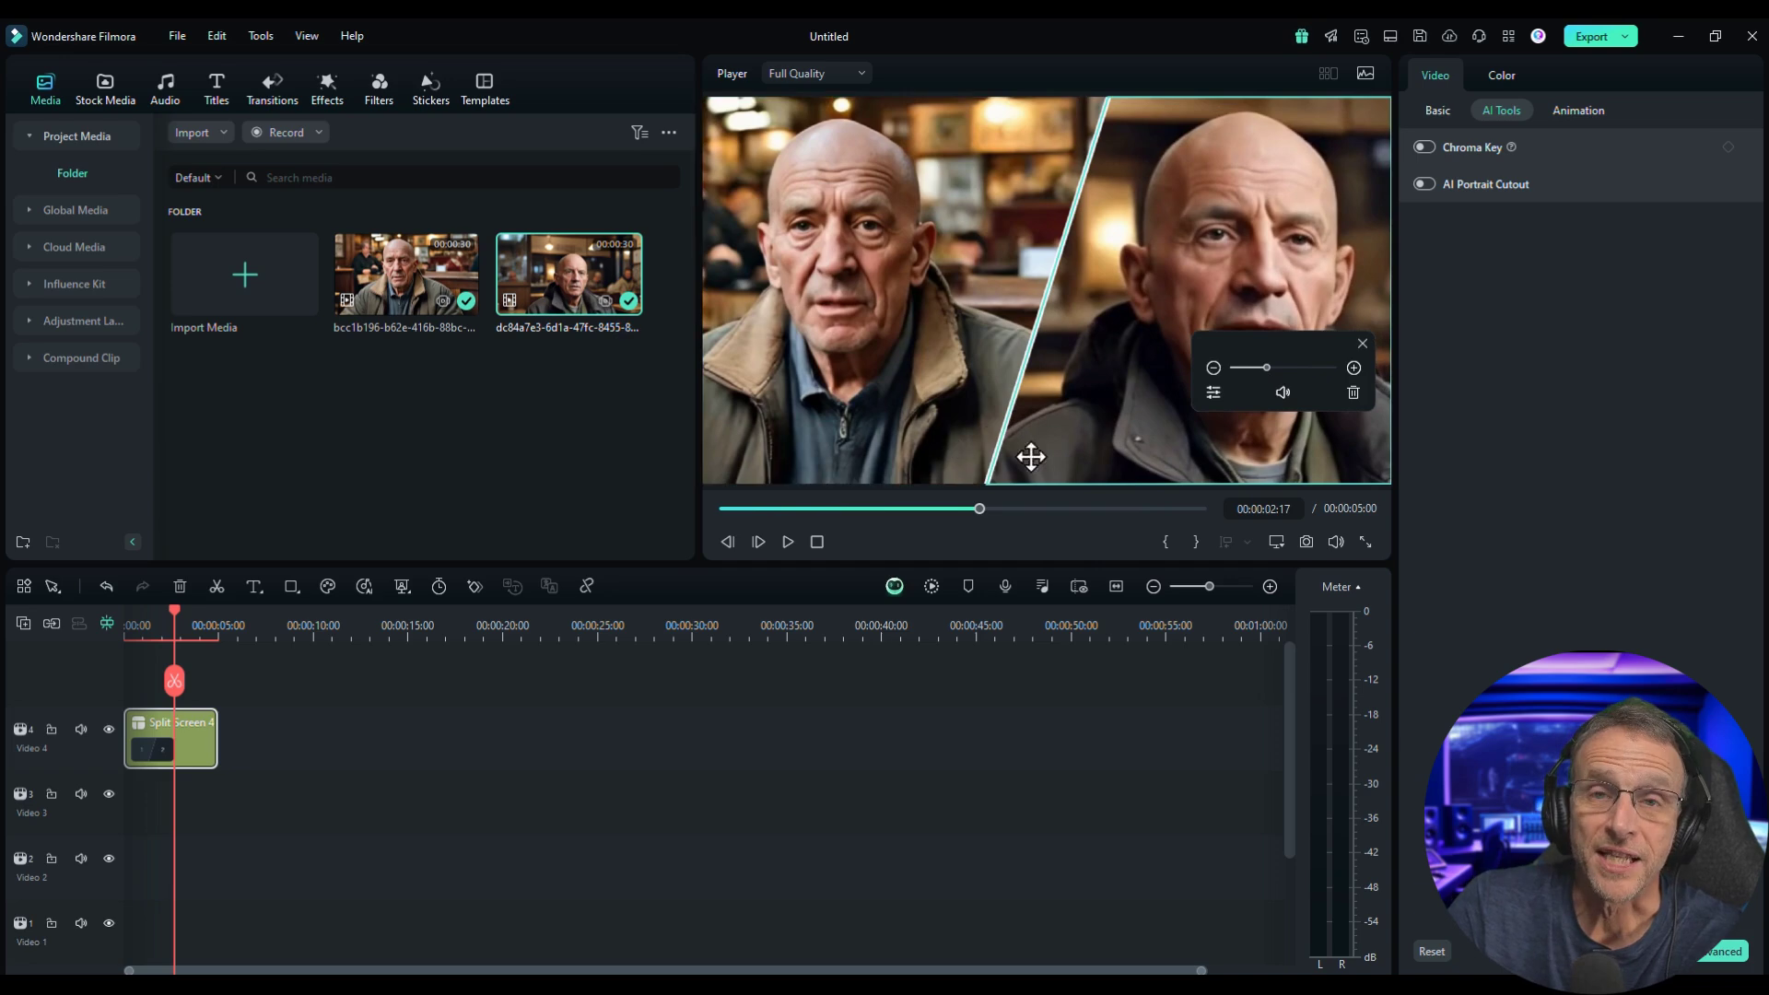
click(1288, 395)
drag(216, 737, 524, 737)
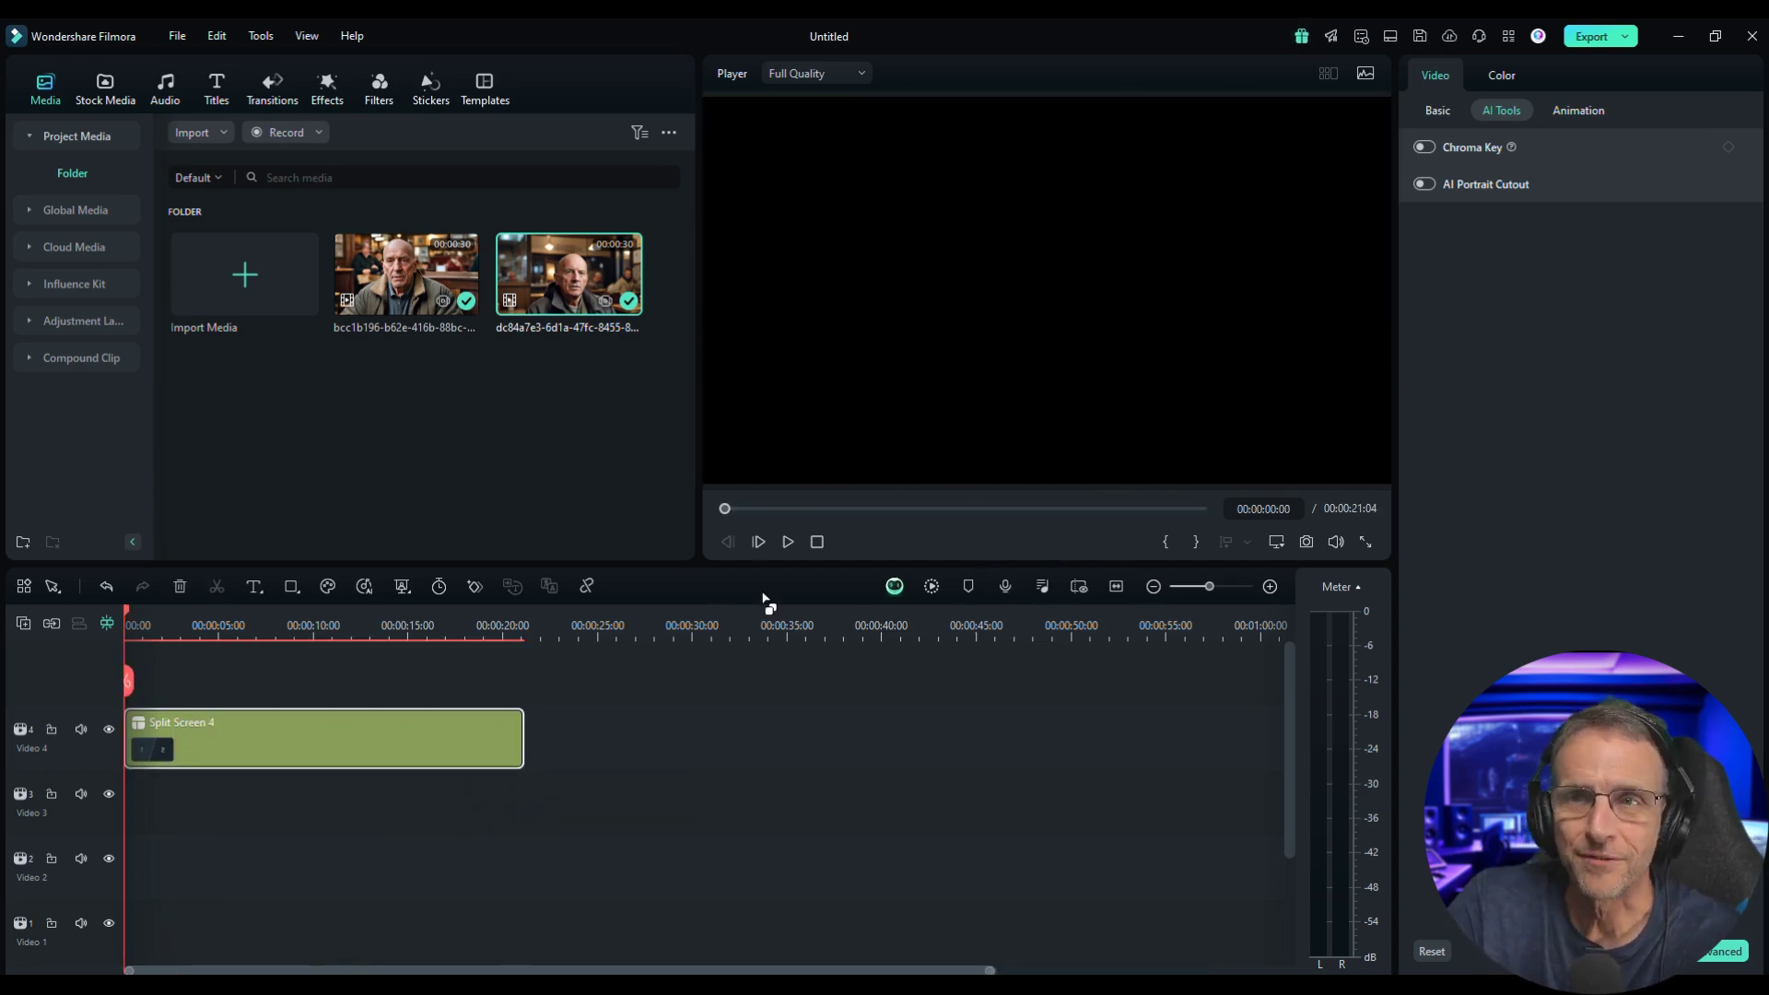
click(789, 542)
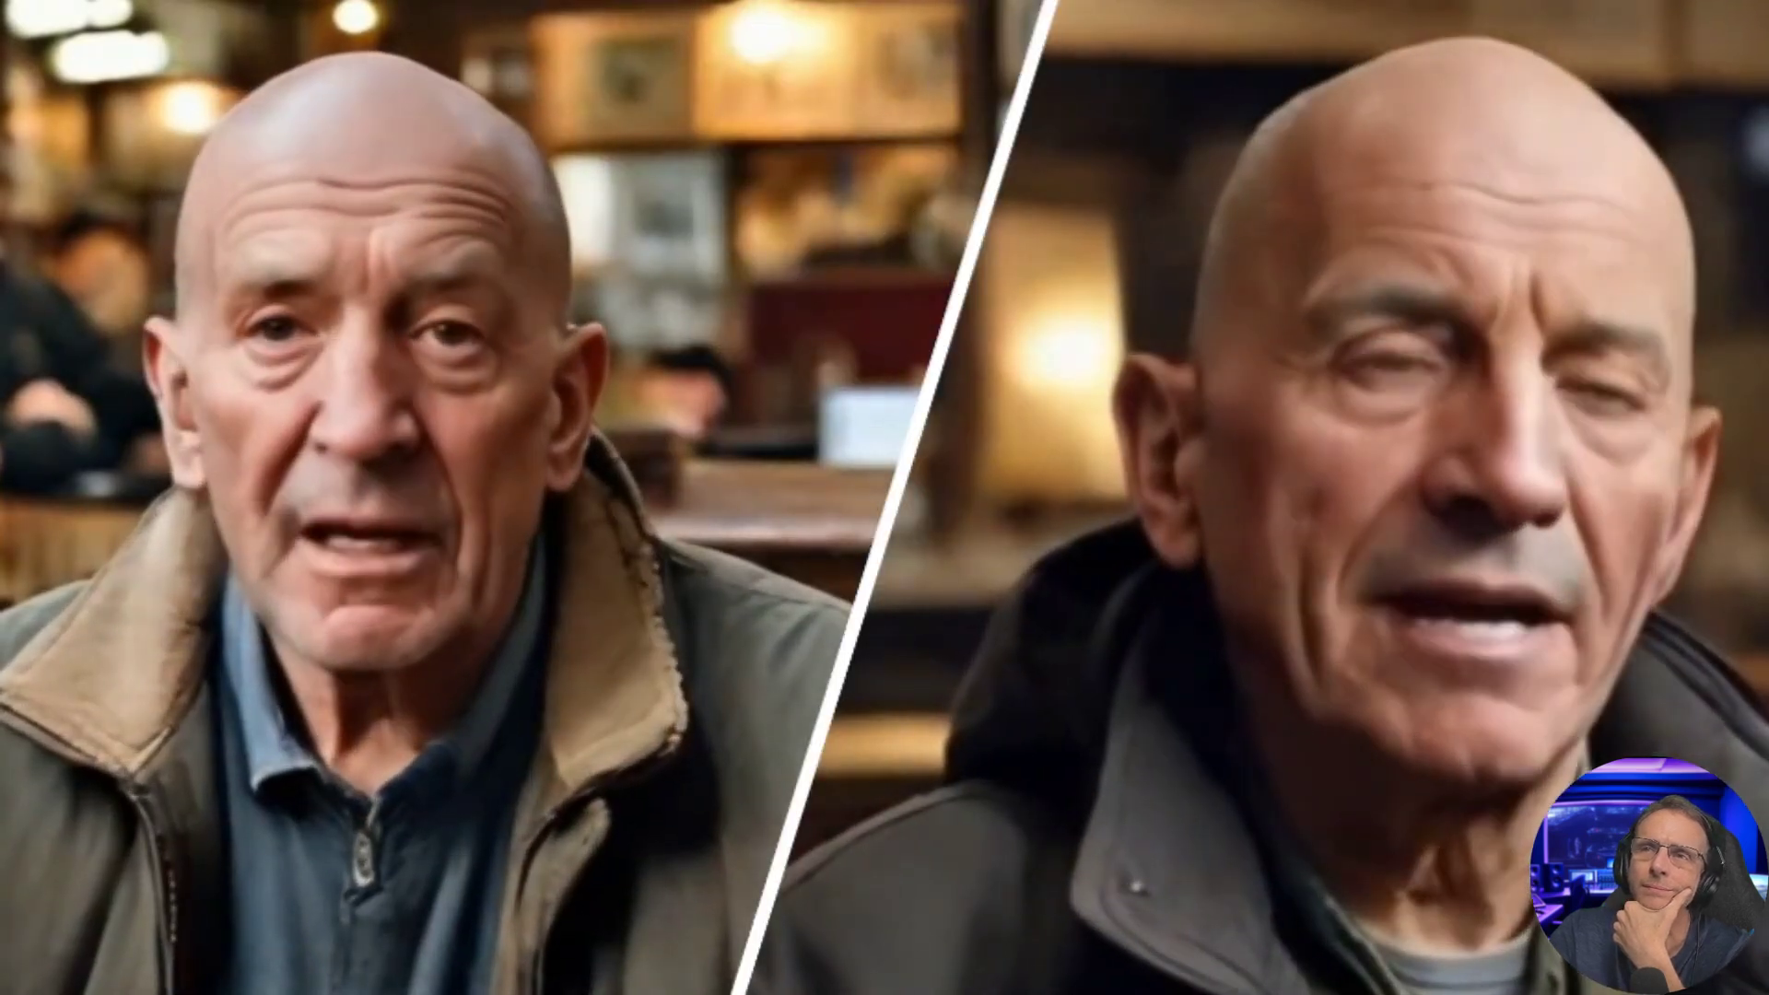